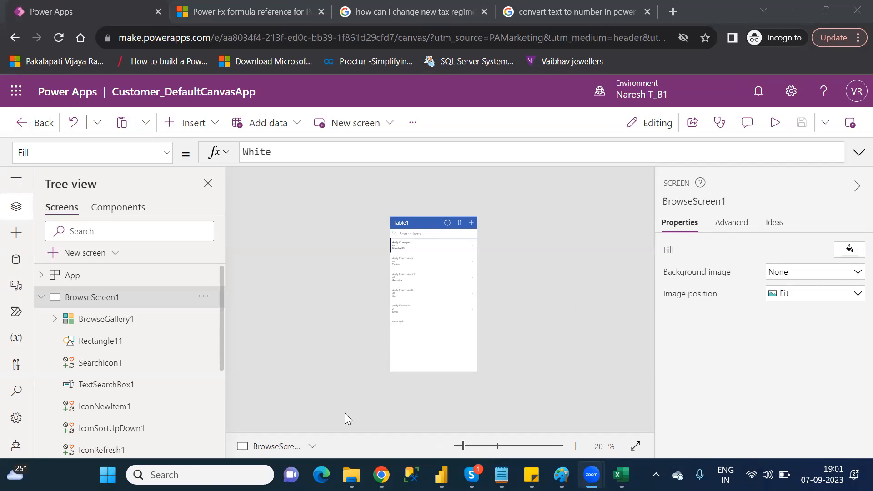
Switch to the Category_Wise_Functions notes in Notepad and highlight SubmitForm in the S Category Functions list
{"action": "left_click", "coordinate": [471, 440]}
{"action": "left_click", "coordinate": [501, 475]}
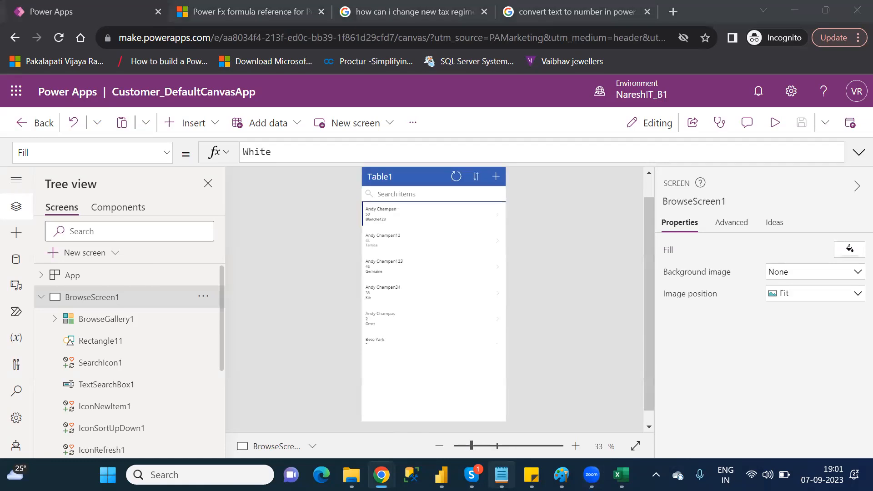
{"action": "left_click", "coordinate": [281, 205]}
{"action": "key", "text": "Up"}
{"action": "key", "text": "Up"}
{"action": "key", "text": "Up"}
{"action": "key", "text": "Up"}
{"action": "key", "text": "Up"}
{"action": "key", "text": "Up"}
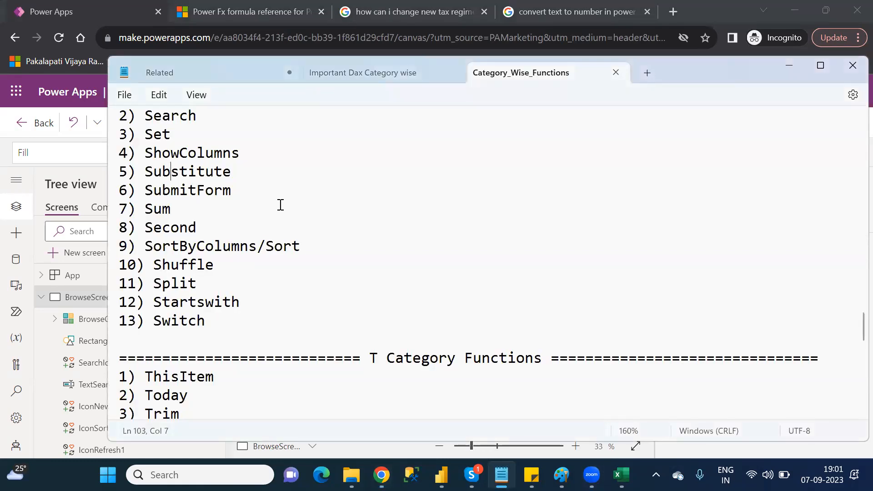
{"action": "key", "text": "Up"}
{"action": "key", "text": "Up"}
{"action": "key", "text": "Down"}
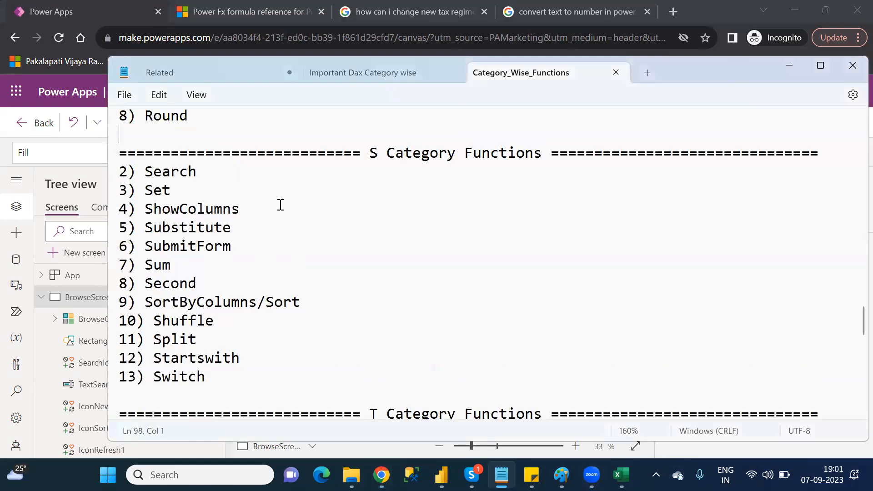
{"action": "key", "text": "Up"}
{"action": "key", "text": "Up"}
{"action": "key", "text": "Up"}
{"action": "key", "text": "Down"}
{"action": "key", "text": "Down"}
{"action": "key", "text": "Down"}
{"action": "key", "text": "Down"}
{"action": "key", "text": "Down"}
{"action": "key", "text": "Down"}
{"action": "key", "text": "Down"}
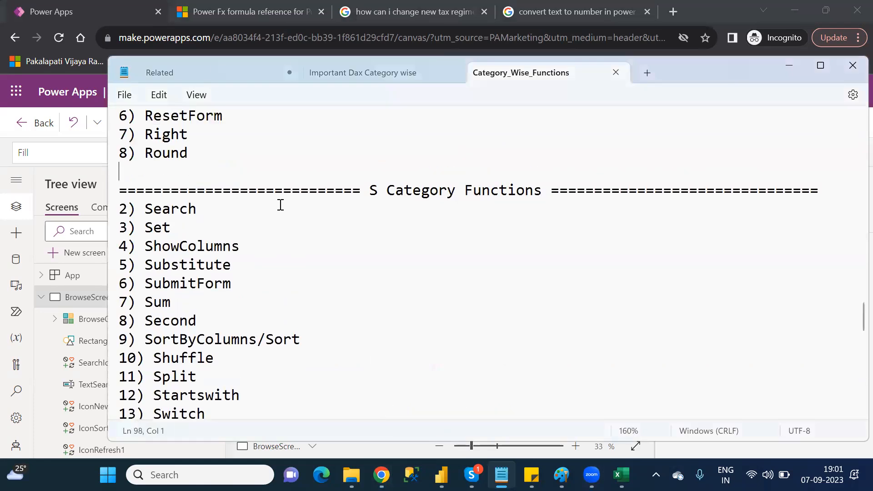
{"action": "key", "text": "Down"}
{"action": "double_click", "coordinate": [187, 283]}
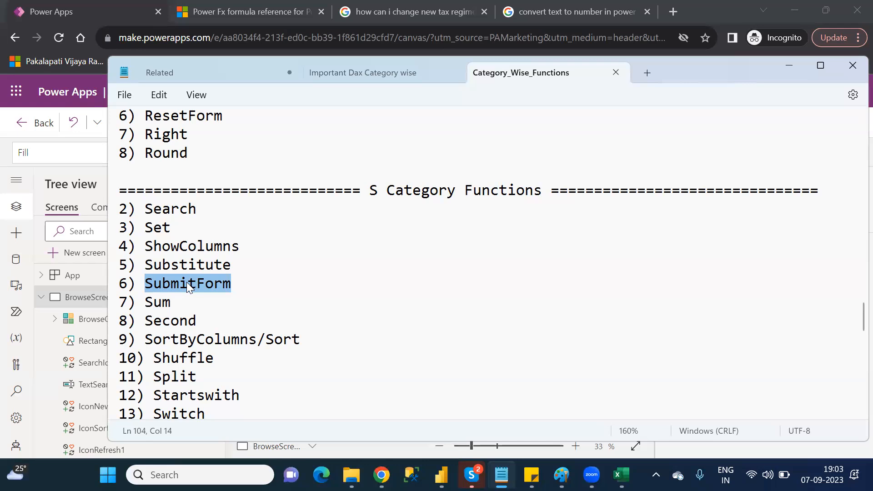
Switch back to the Power Apps editor and view the S_Category screen at 48% zoom
{"action": "key", "text": "alt+Tab"}
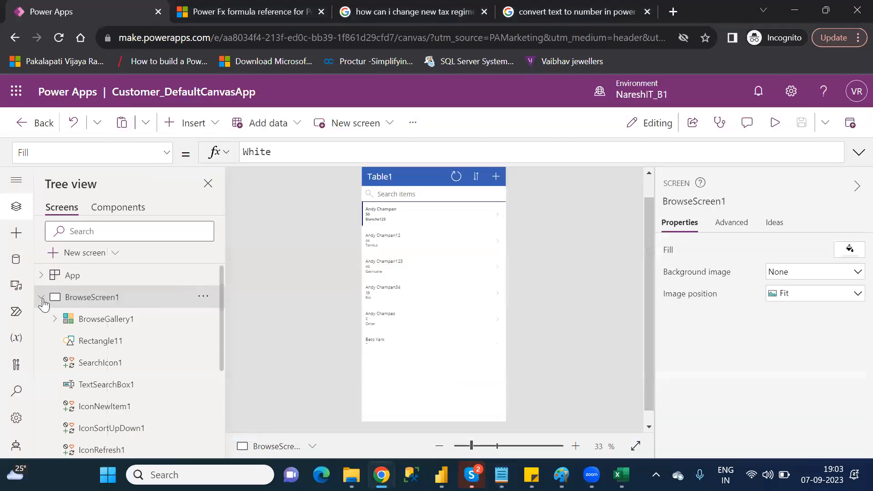
{"action": "left_click", "coordinate": [42, 298]}
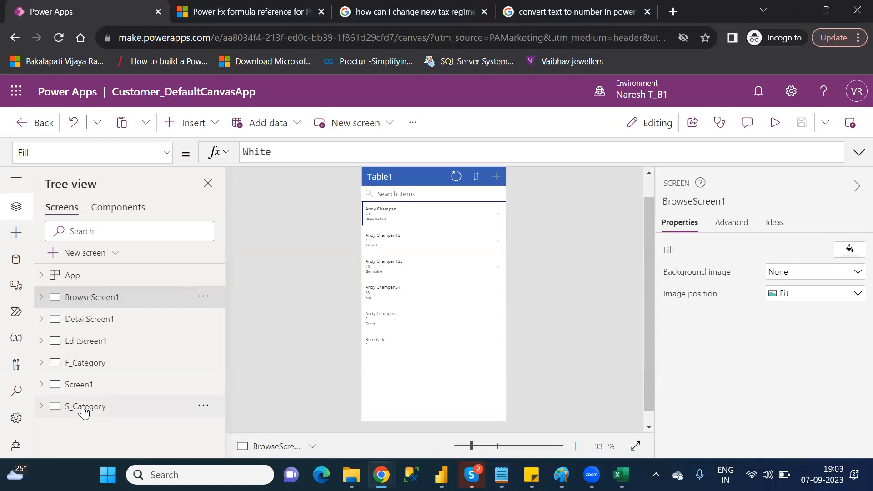
{"action": "left_click", "coordinate": [84, 407]}
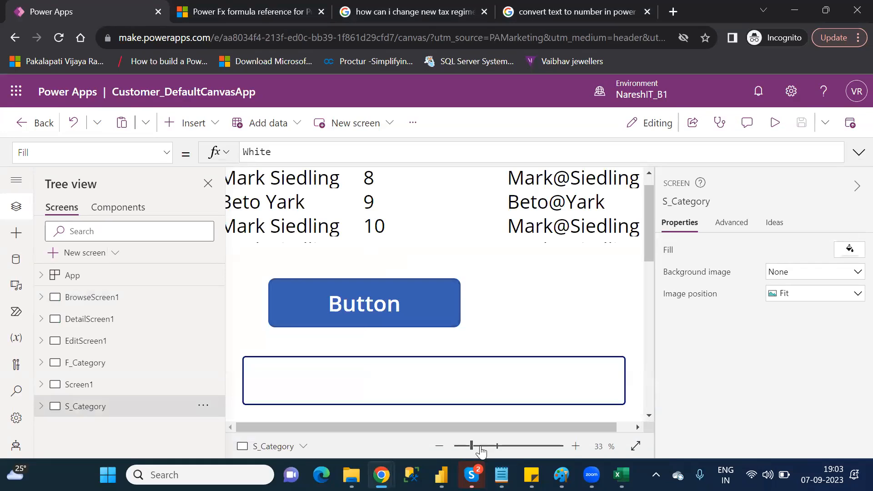
{"action": "left_click", "coordinate": [480, 445]}
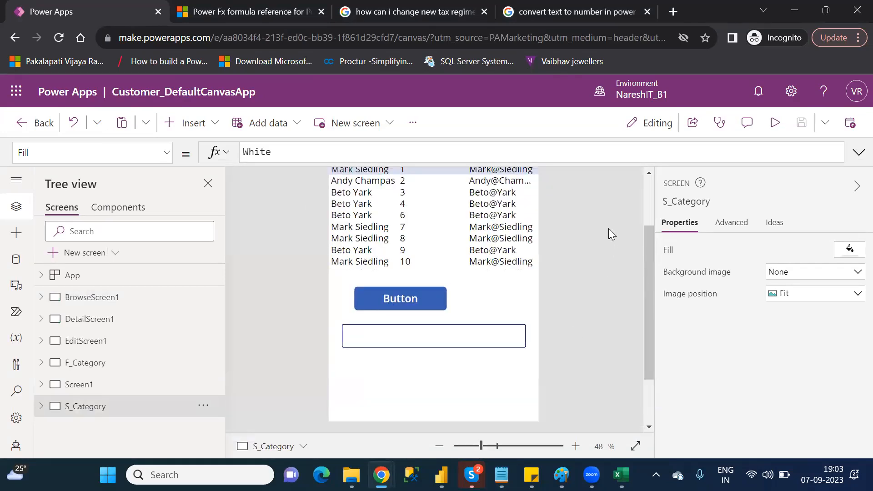
Open Screen1, expand its controls and select the Form1 edit form
{"action": "left_click", "coordinate": [95, 387]}
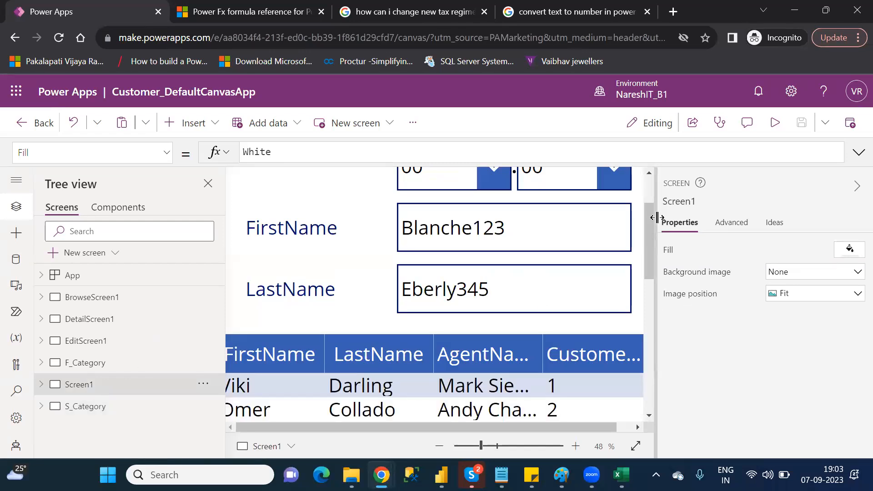
{"action": "left_click_drag", "start_coordinate": [650, 229], "coordinate": [654, 186]}
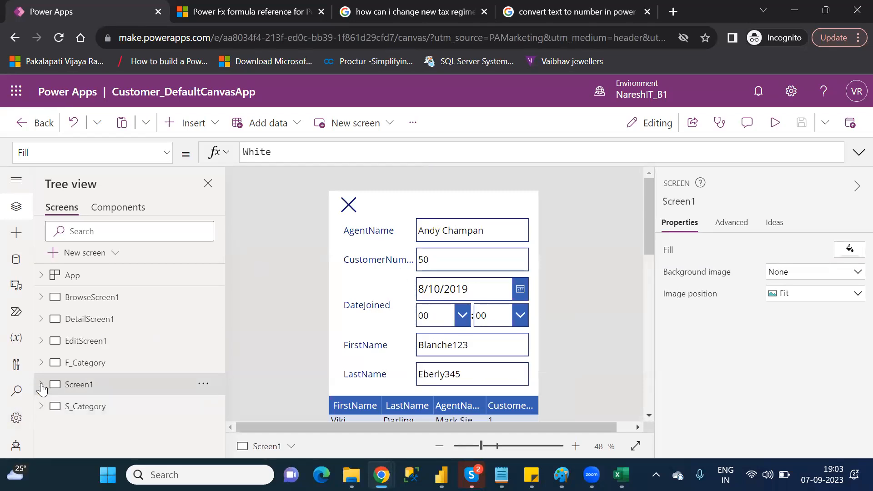
{"action": "left_click", "coordinate": [41, 385]}
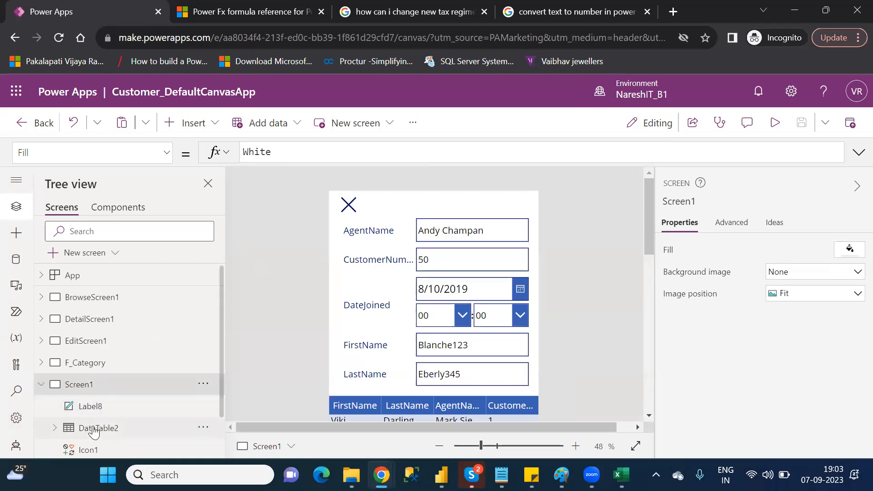
{"action": "left_click", "coordinate": [94, 430]}
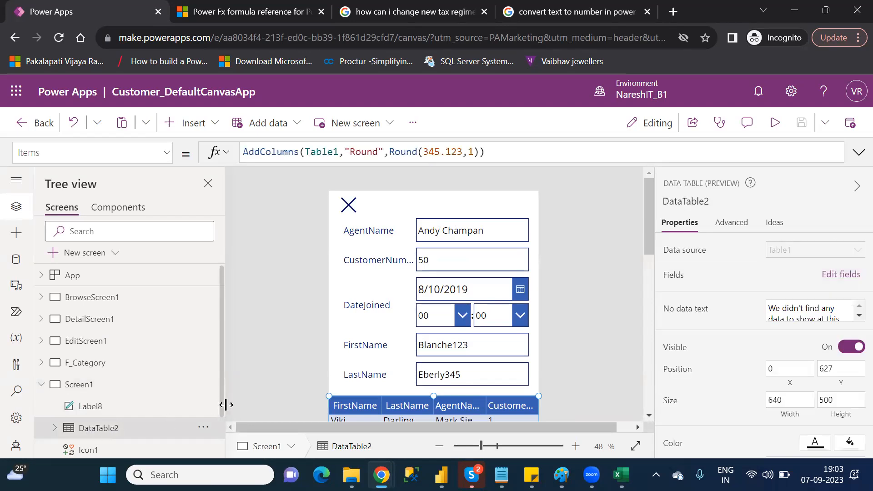
{"action": "scroll", "coordinate": [104, 431], "scroll_direction": "down", "scroll_amount": 2}
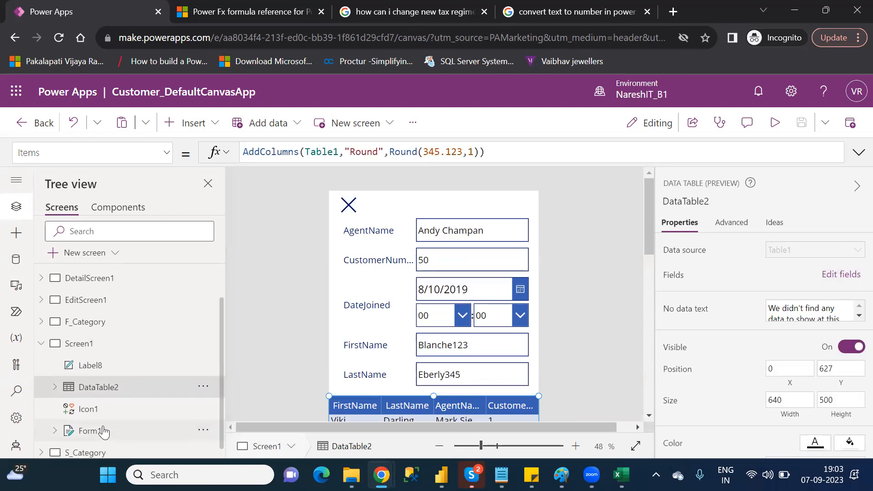
{"action": "left_click", "coordinate": [91, 430]}
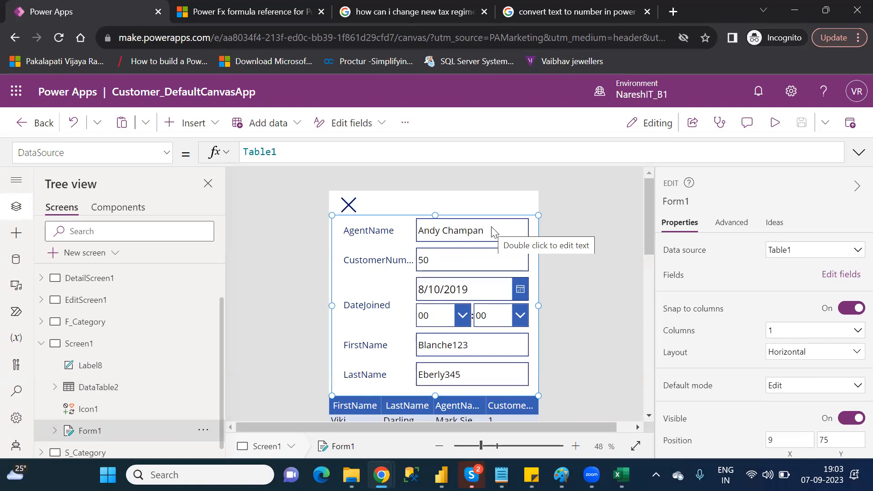
Try adding a check box control to Screen1 and delete it
{"action": "left_click", "coordinate": [198, 130]}
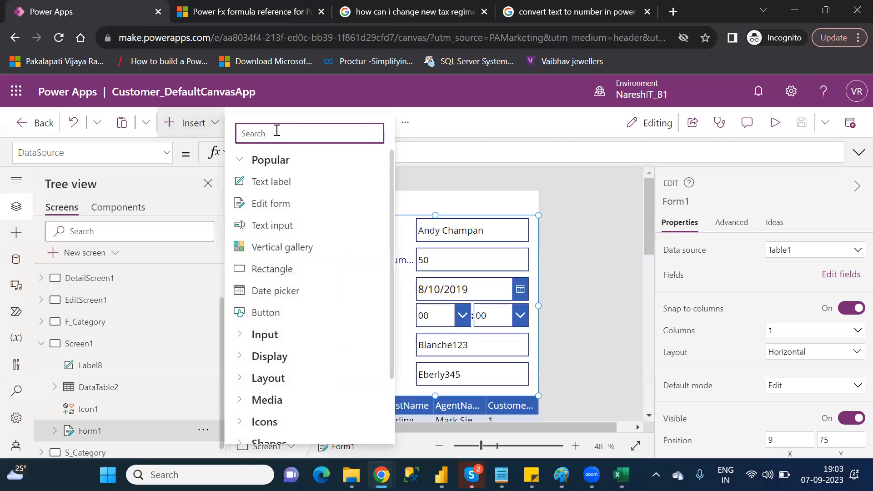
{"action": "type", "text": "sub"}
{"action": "key", "text": "BackSpace"}
{"action": "key", "text": "BackSpace"}
{"action": "key", "text": "BackSpace"}
{"action": "type", "text": "chi"}
{"action": "key", "text": "BackSpace"}
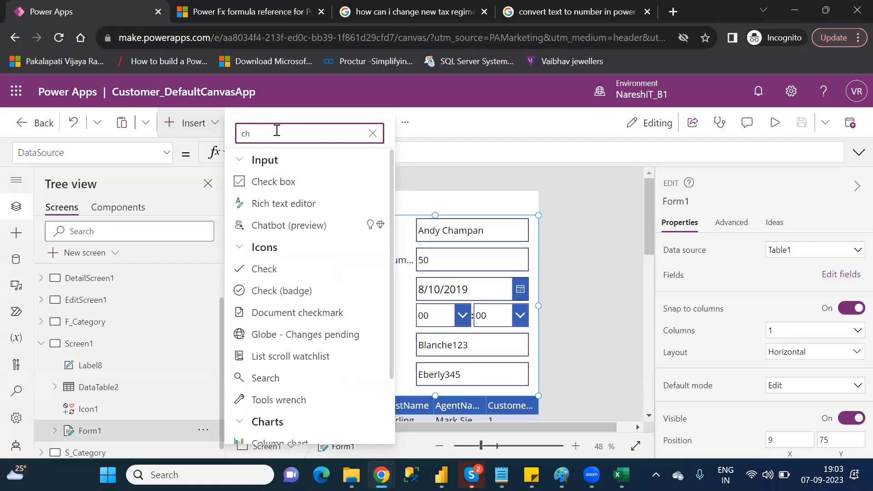
{"action": "key", "text": "BackSpace"}
{"action": "type", "text": "e"}
{"action": "key", "text": "BackSpace"}
{"action": "type", "text": "h"}
{"action": "left_click", "coordinate": [273, 177]}
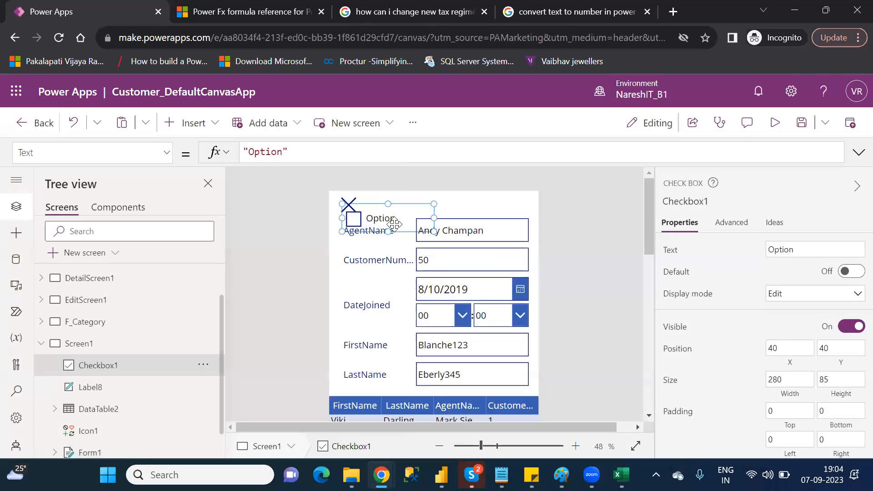
{"action": "key", "text": "Delete"}
Insert a Check icon on Screen1 and place it above the form's upper-right corner, at about X 554, Y 0
{"action": "left_click", "coordinate": [206, 129]}
{"action": "type", "text": "chec"}
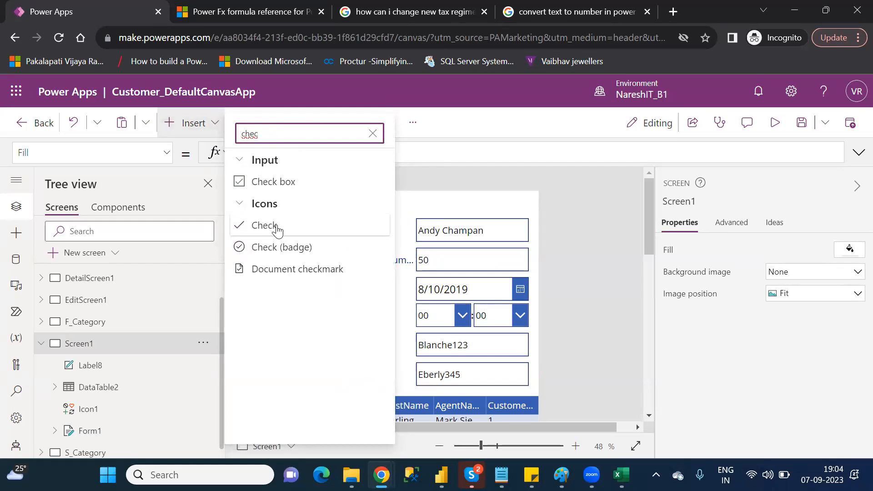
{"action": "left_click", "coordinate": [276, 225]}
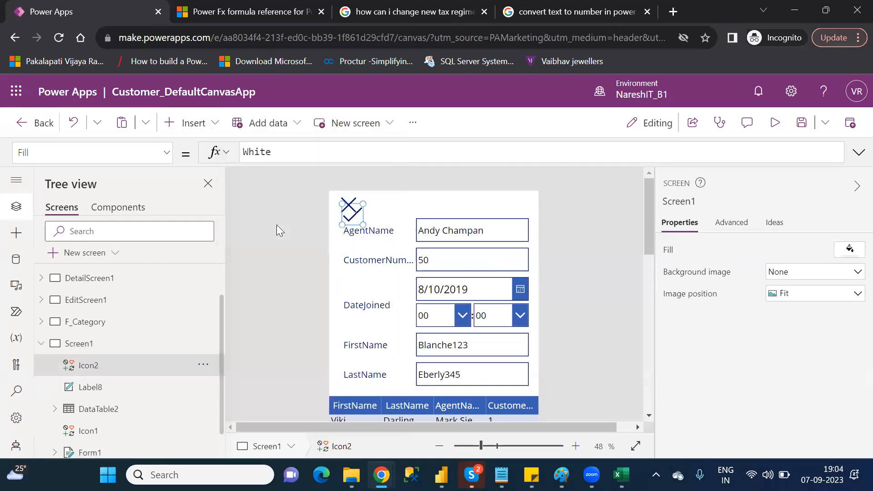
{"action": "left_click_drag", "start_coordinate": [413, 208], "coordinate": [527, 193]}
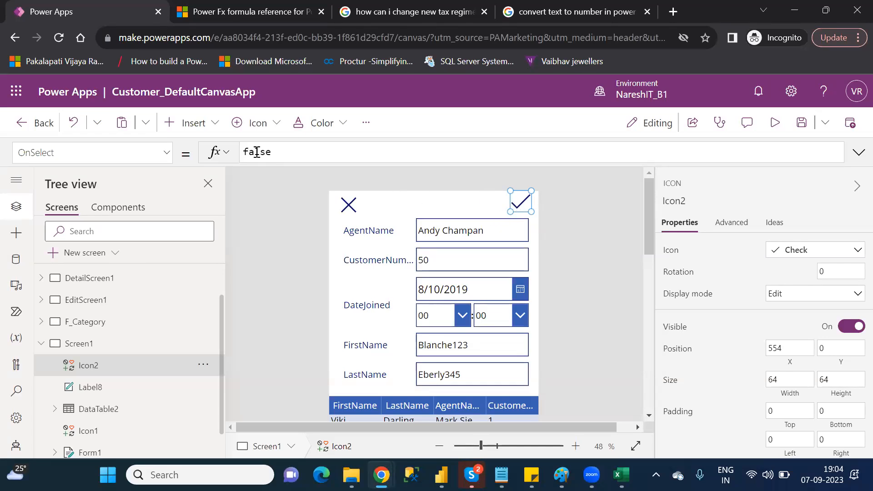
Set the Check icon's OnSelect formula to SubmitForm(Form1);
{"action": "double_click", "coordinate": [256, 152]}
{"action": "type", "text": "submit"}
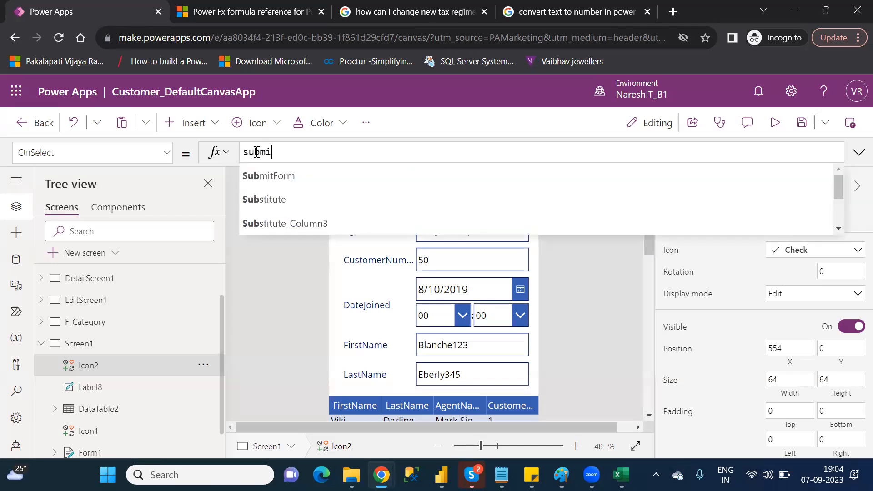
{"action": "key", "text": "Tab"}
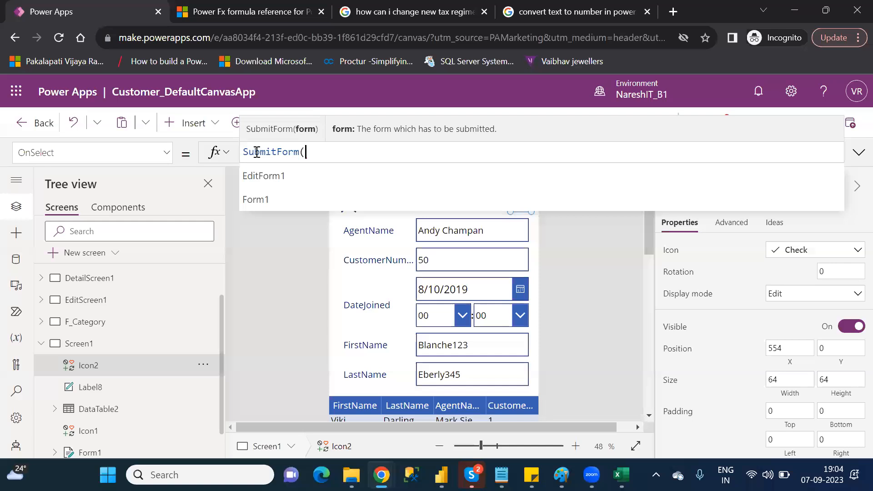
{"action": "key", "text": "Down"}
{"action": "key", "text": "Down"}
{"action": "key", "text": "Tab"}
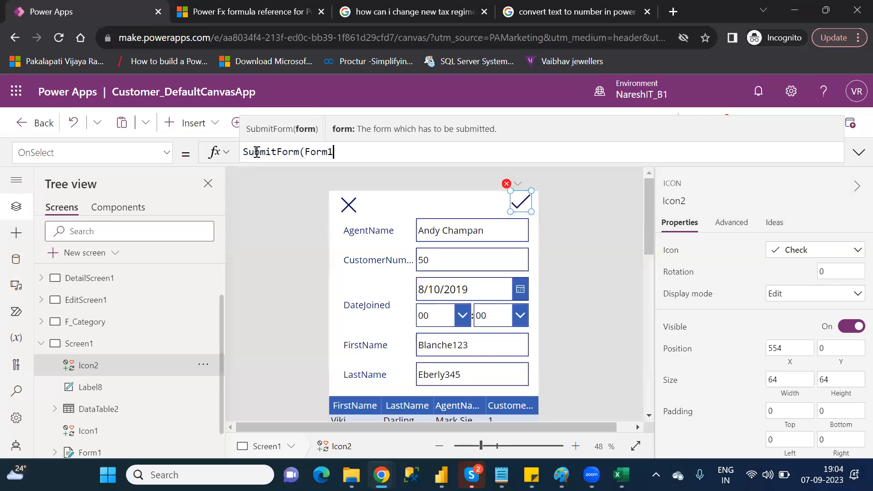
{"action": "type", "text": ")"}
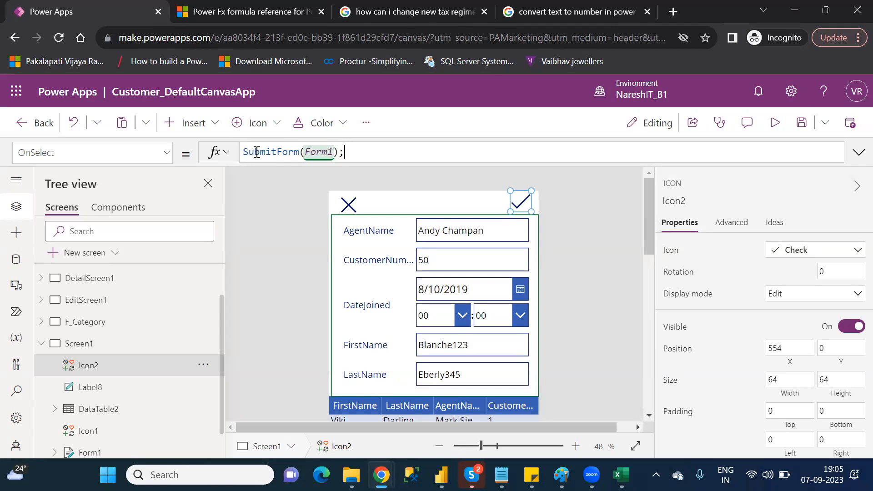
Append Notify("Successfully FormData is Saved") to the Check icon's OnSelect formula
{"action": "type", "text": "not"}
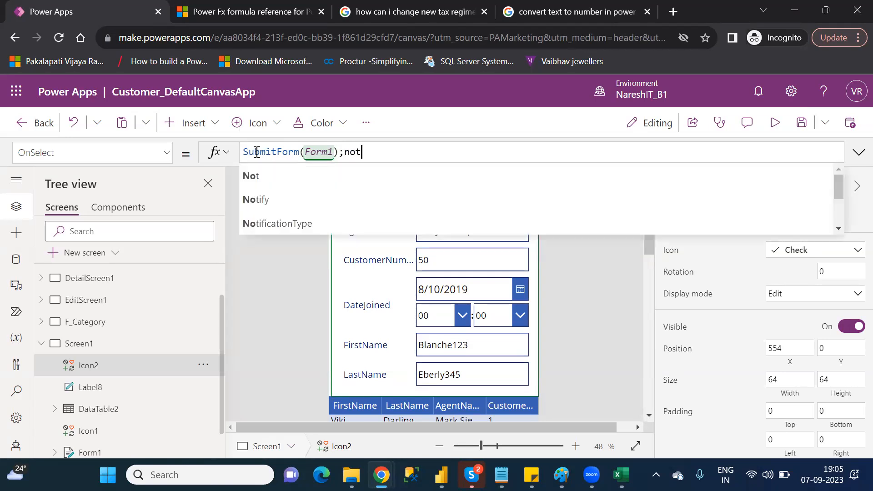
{"action": "key", "text": "Down"}
{"action": "key", "text": "Down"}
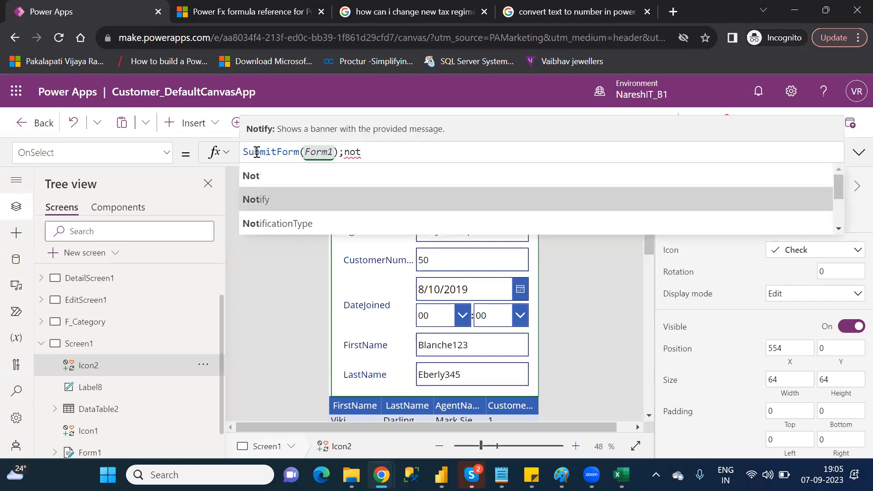
{"action": "key", "text": "Tab"}
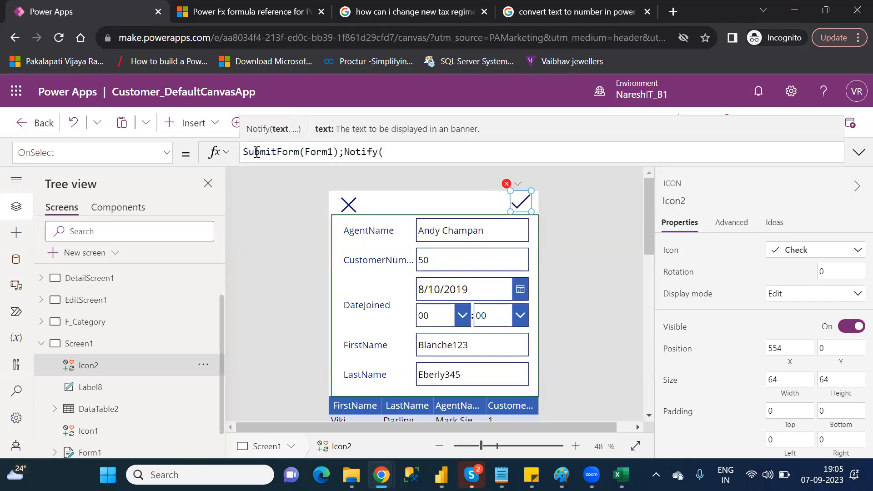
{"action": "type", "text": "\""}
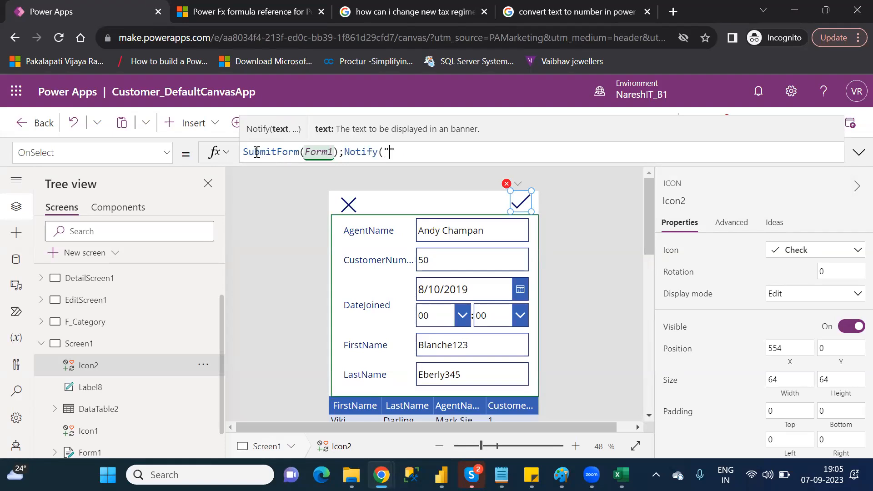
{"action": "type", "text": "Successfully FormData is Saved"}
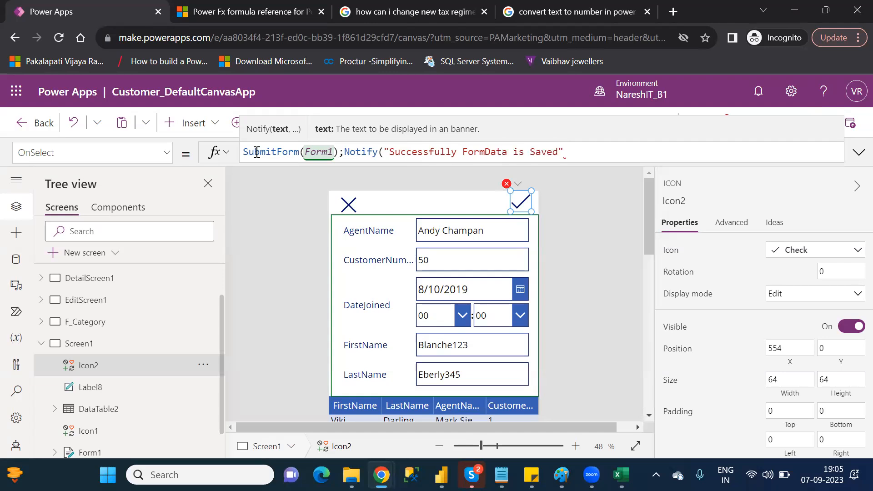
{"action": "type", "text": ")"}
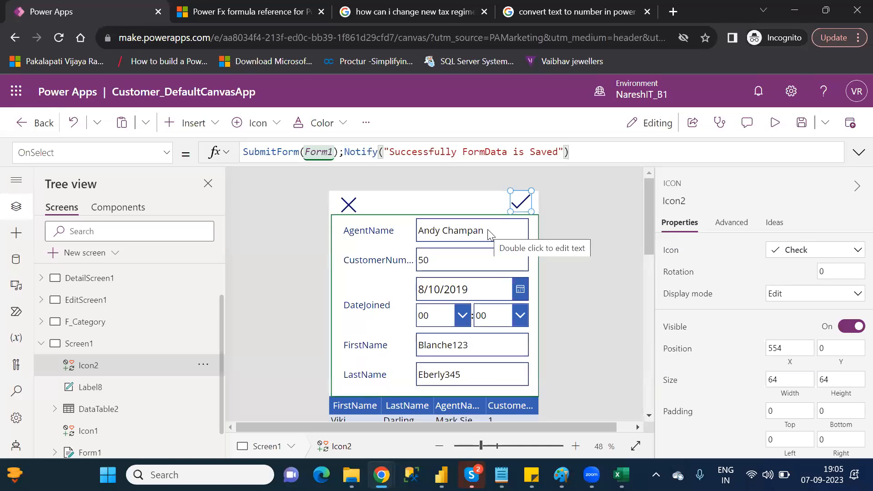
Preview the app and enter a new value in the form's CustomerNumber field
{"action": "left_click", "coordinate": [775, 124]}
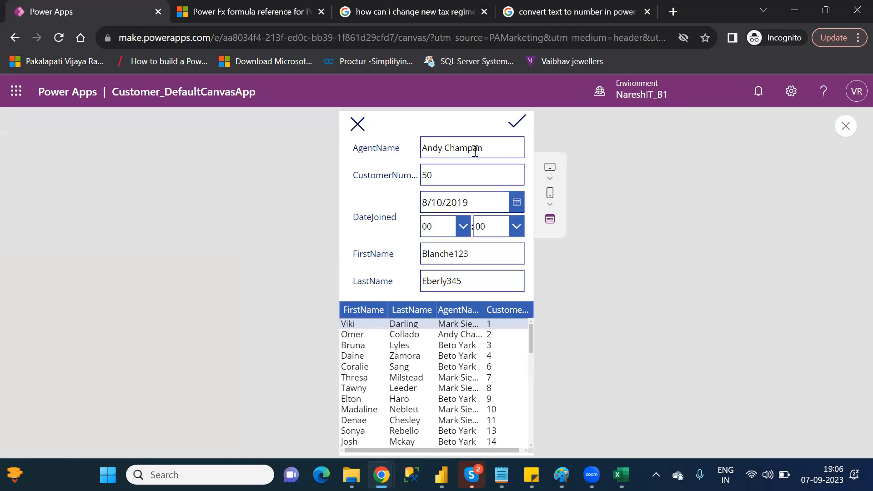
{"action": "left_click", "coordinate": [488, 146]}
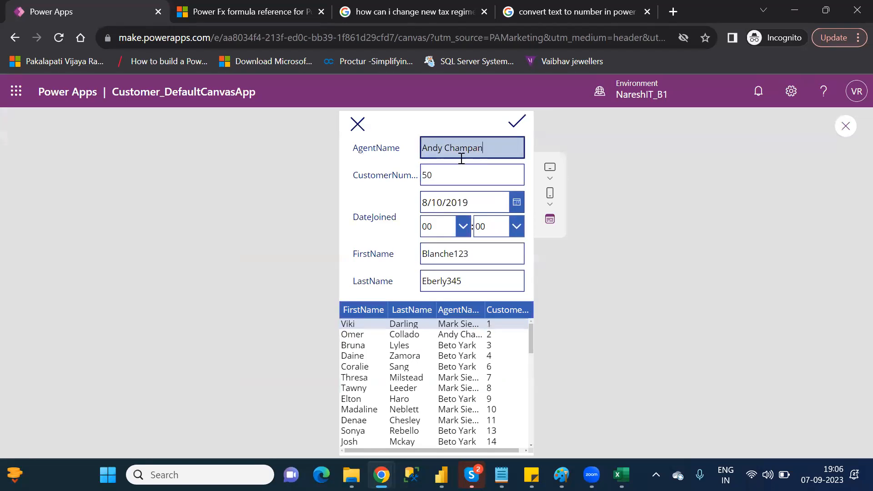
{"action": "left_click", "coordinate": [358, 126]}
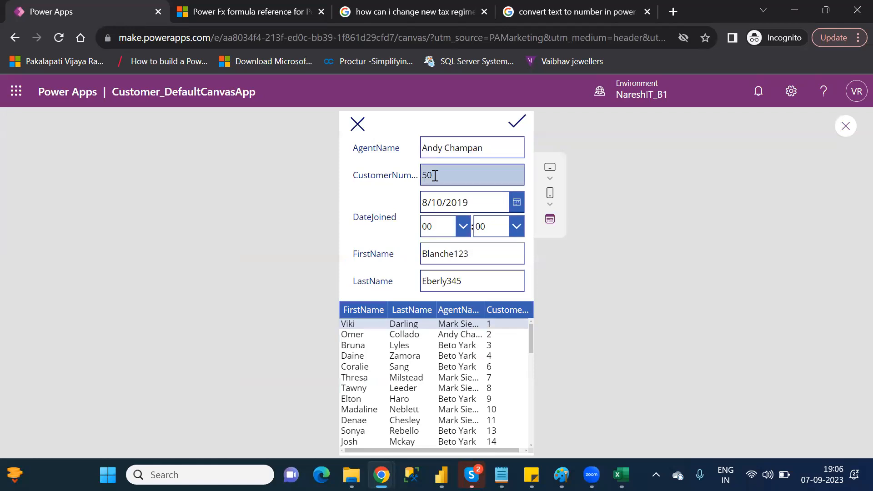
{"action": "left_click", "coordinate": [448, 174]}
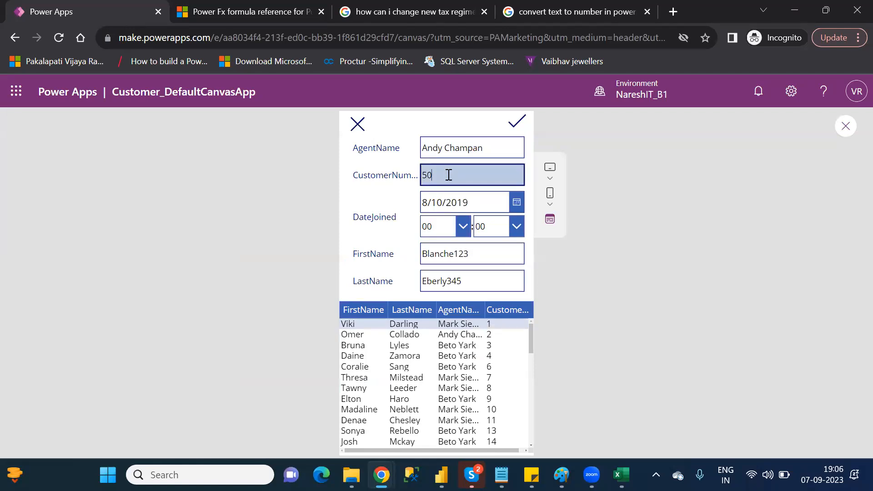
{"action": "type", "text": "00"}
{"action": "key", "text": "BackSpace"}
{"action": "type", "text": "1"}
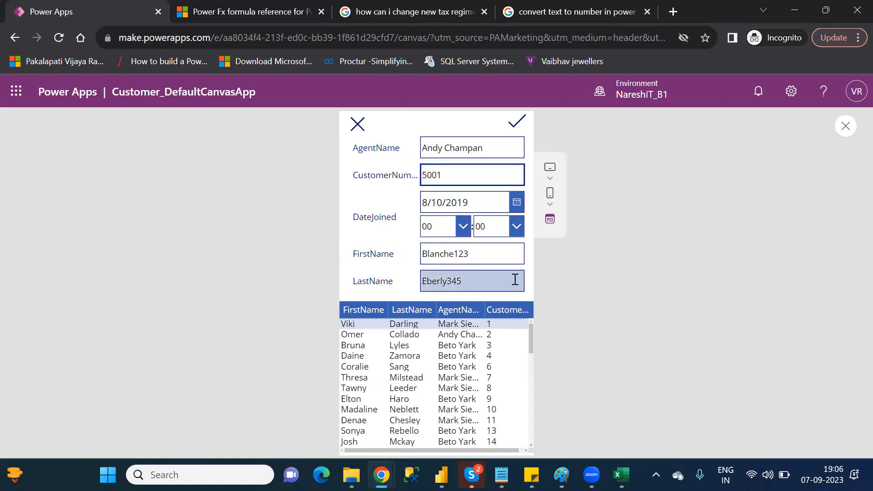
Change the number suffix of FirstName to 231 and of LastName to 46, and submit the form with the Check icon
{"action": "left_click", "coordinate": [479, 252]}
{"action": "key", "text": "BackSpace"}
{"action": "key", "text": "BackSpace"}
{"action": "key", "text": "BackSpace"}
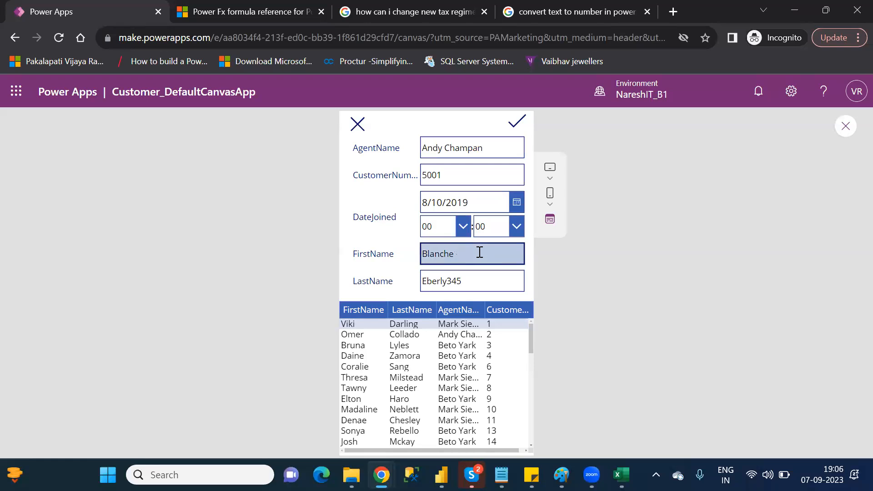
{"action": "type", "text": "231"}
{"action": "left_click", "coordinate": [473, 282]}
{"action": "key", "text": "BackSpace"}
{"action": "key", "text": "BackSpace"}
{"action": "key", "text": "BackSpace"}
{"action": "type", "text": "46"}
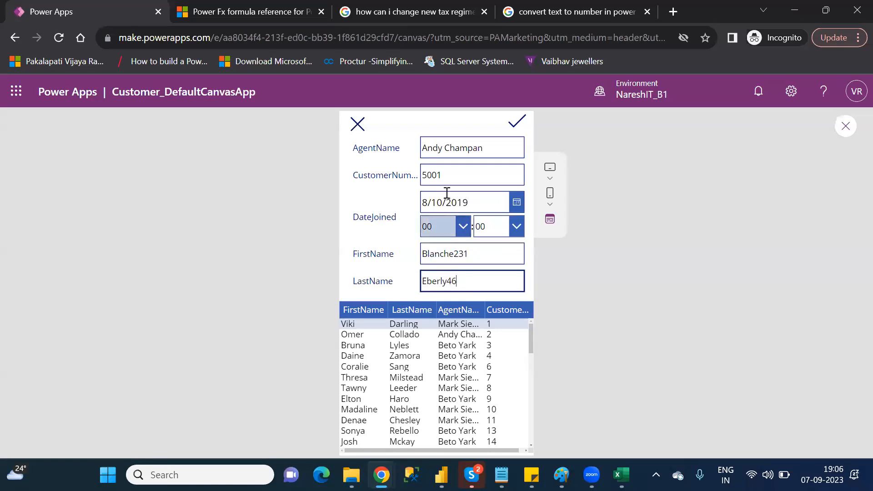
{"action": "left_click", "coordinate": [520, 122]}
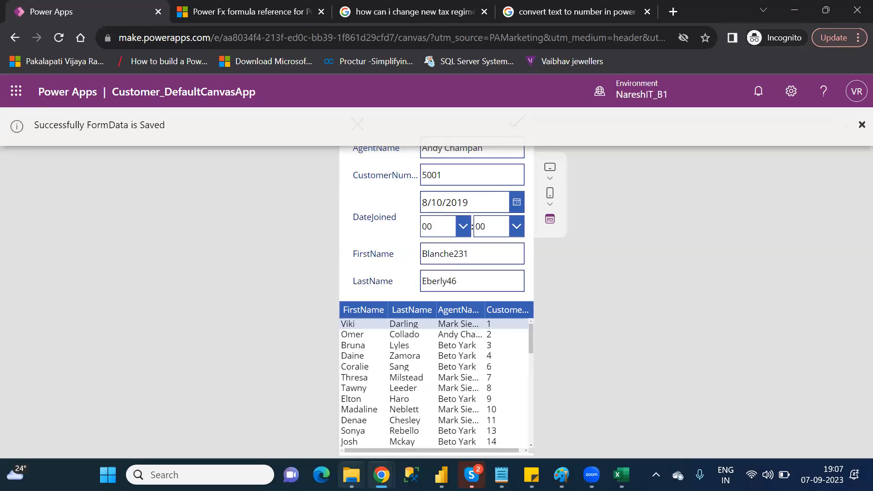
Switch to File Explorer and open the Customers workbook from the personal OneDrive folder
{"action": "left_click", "coordinate": [352, 475]}
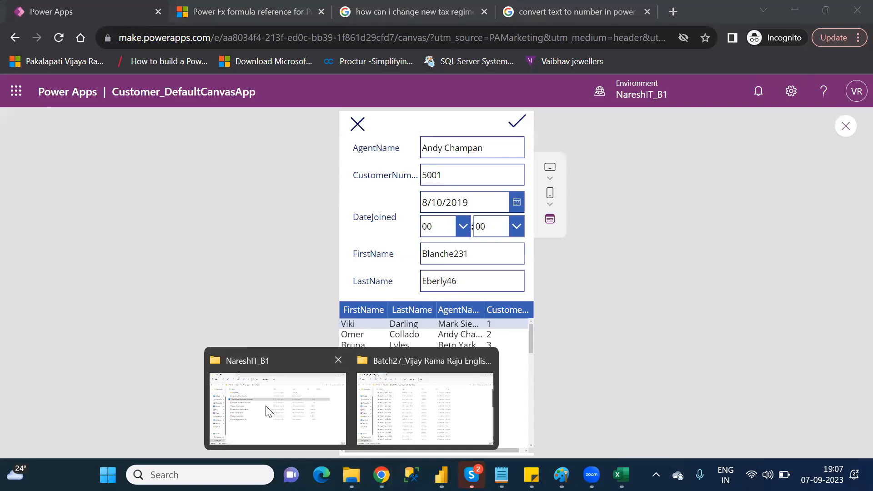
{"action": "left_click", "coordinate": [267, 407]}
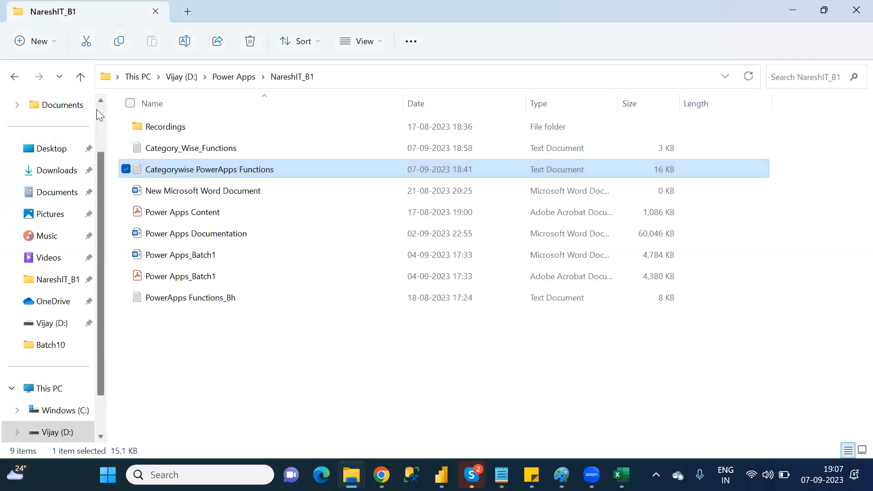
{"action": "scroll", "coordinate": [98, 110], "scroll_direction": "up", "scroll_amount": 3}
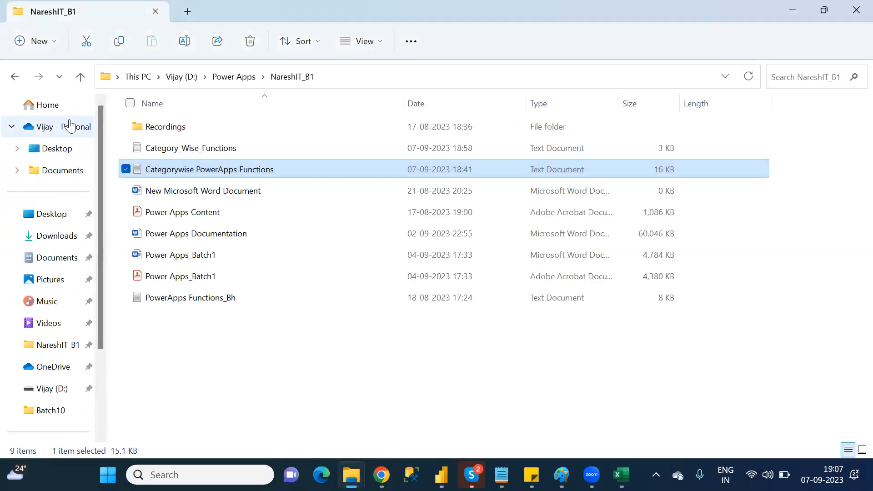
{"action": "left_click", "coordinate": [69, 126]}
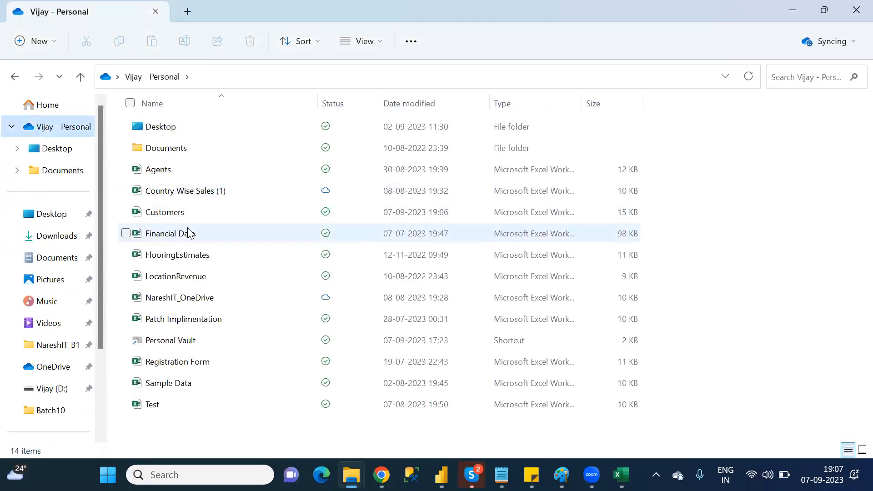
{"action": "mouse_move", "coordinate": [190, 230]}
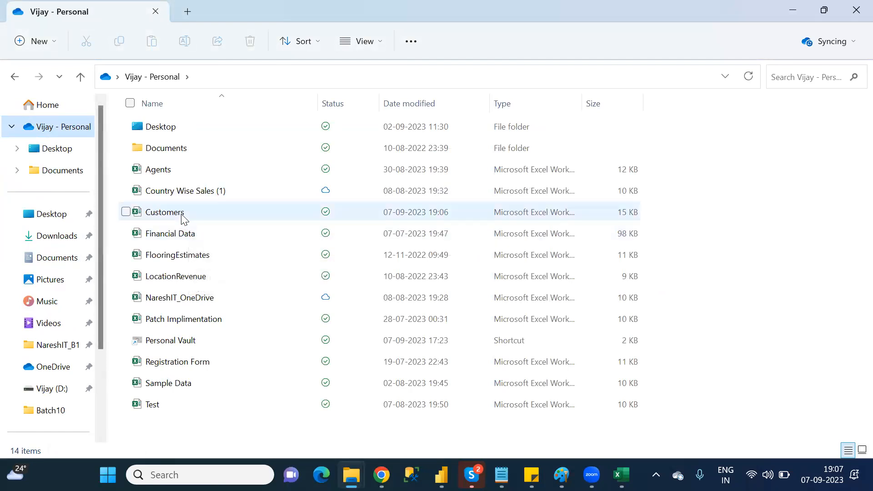
{"action": "left_click", "coordinate": [183, 217]}
{"action": "double_click", "coordinate": [183, 217]}
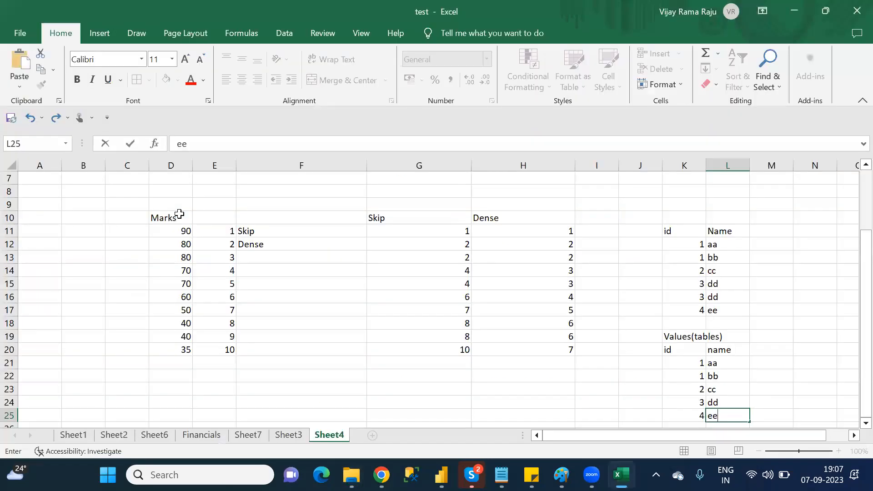
{"action": "left_click", "coordinate": [180, 214]}
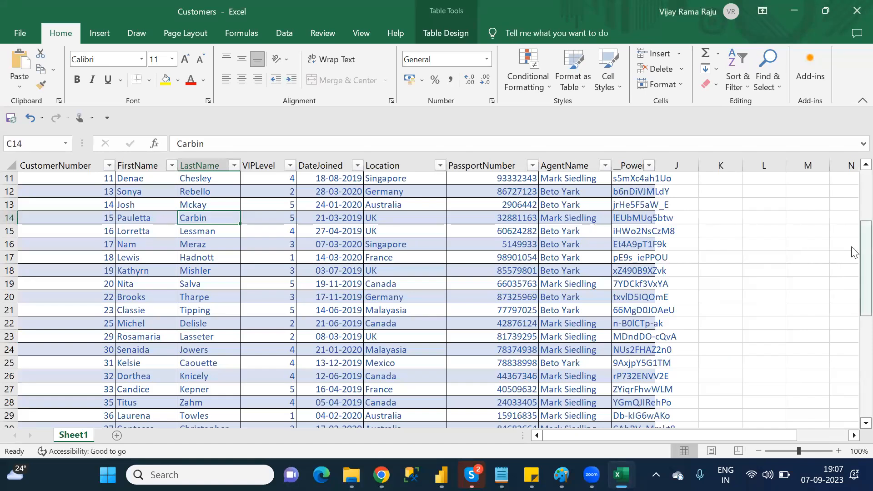
Find the edited customer's row in the Customers table, check its LastName and DateJoined cells, and close the workbook
{"action": "left_click_drag", "start_coordinate": [853, 249], "coordinate": [853, 186]}
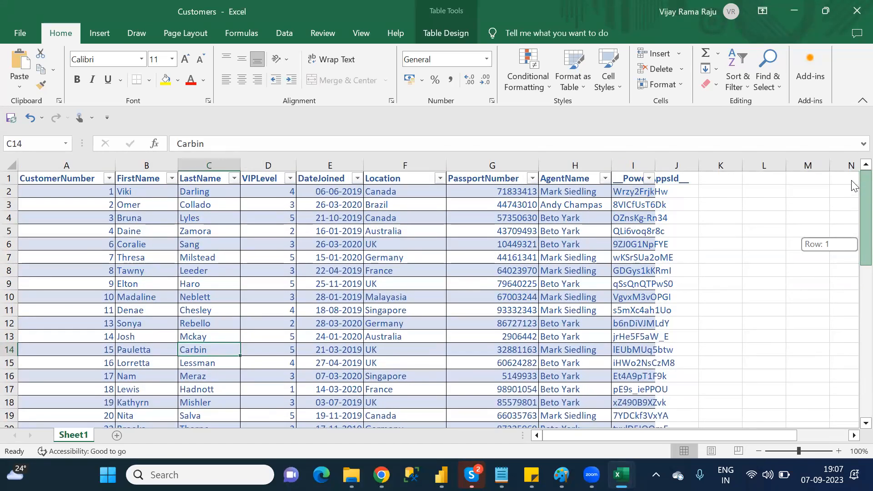
{"action": "left_click_drag", "start_coordinate": [854, 186], "coordinate": [852, 328]}
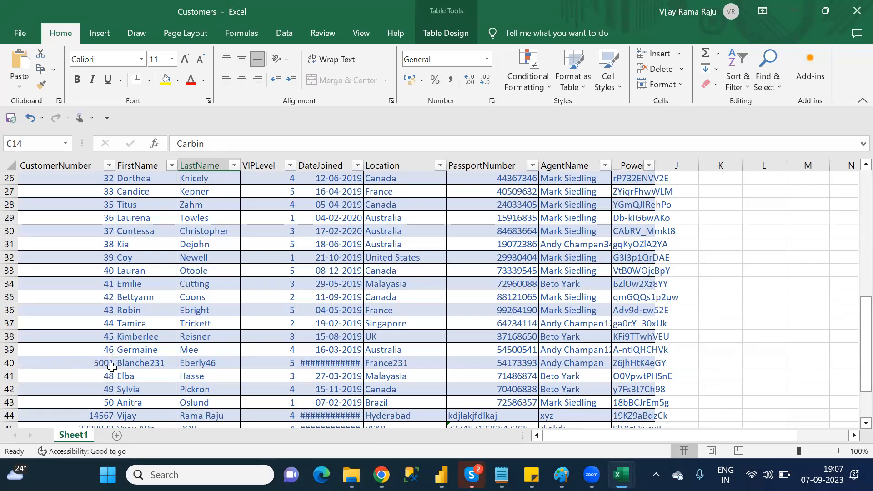
{"action": "left_click", "coordinate": [225, 364]}
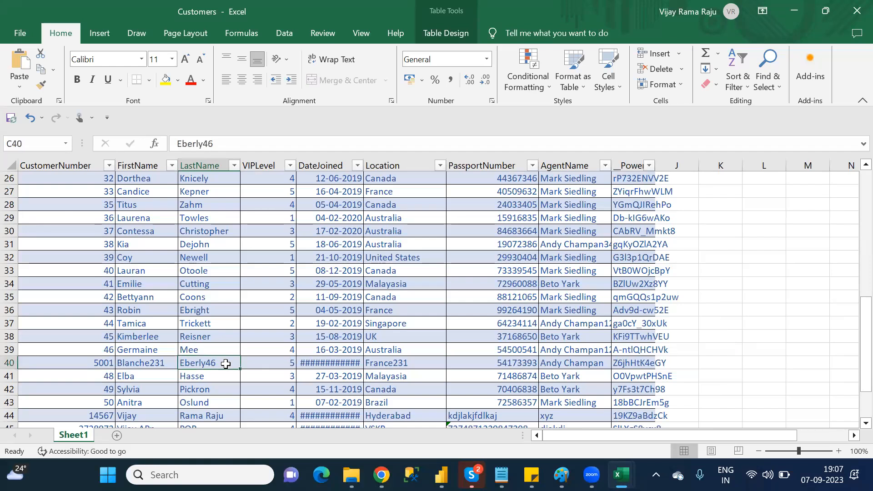
{"action": "left_click", "coordinate": [346, 362]}
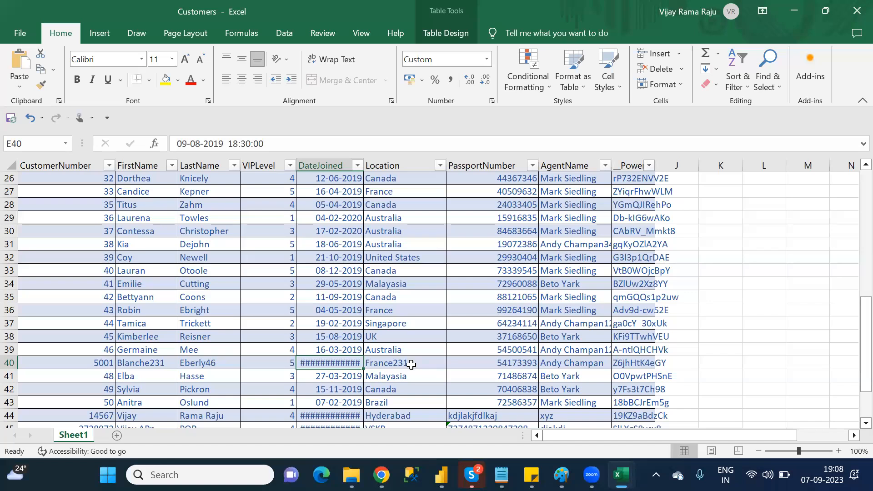
{"action": "left_click", "coordinate": [854, 10]}
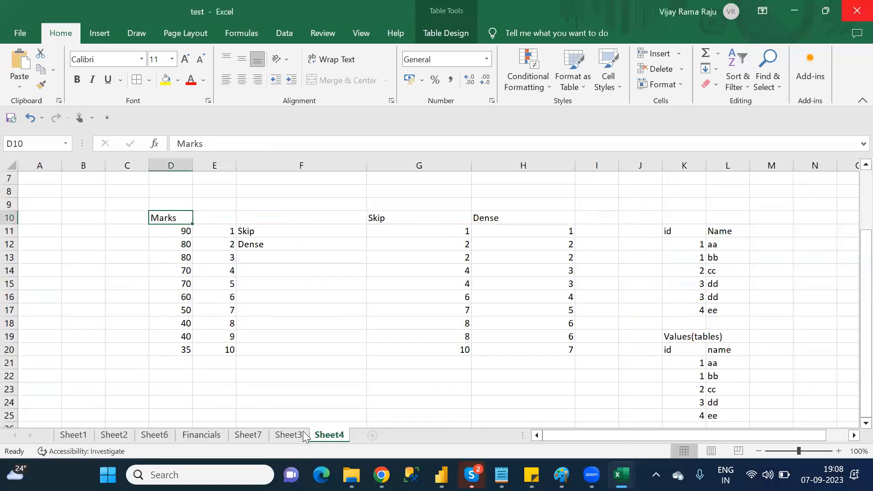
Return to Power Apps in Chrome, exit the app preview and dismiss the testing tip
{"action": "mouse_move", "coordinate": [339, 469]}
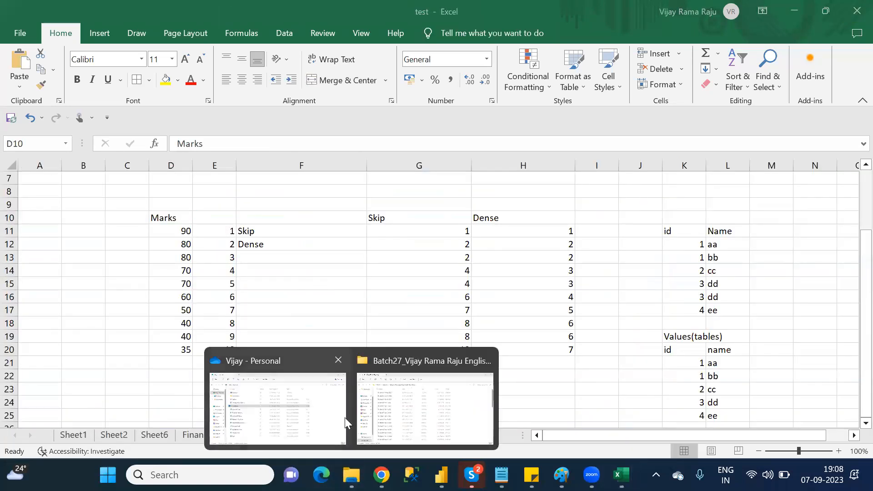
{"action": "mouse_move", "coordinate": [382, 475]}
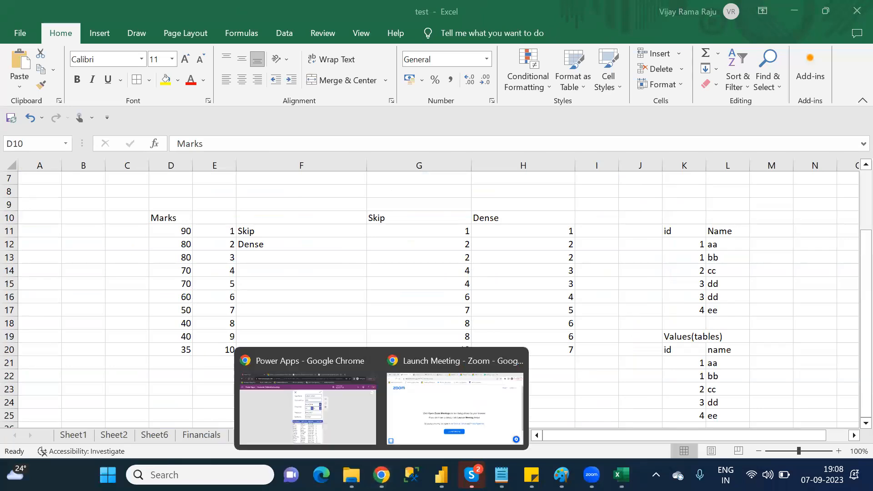
{"action": "left_click", "coordinate": [348, 413]}
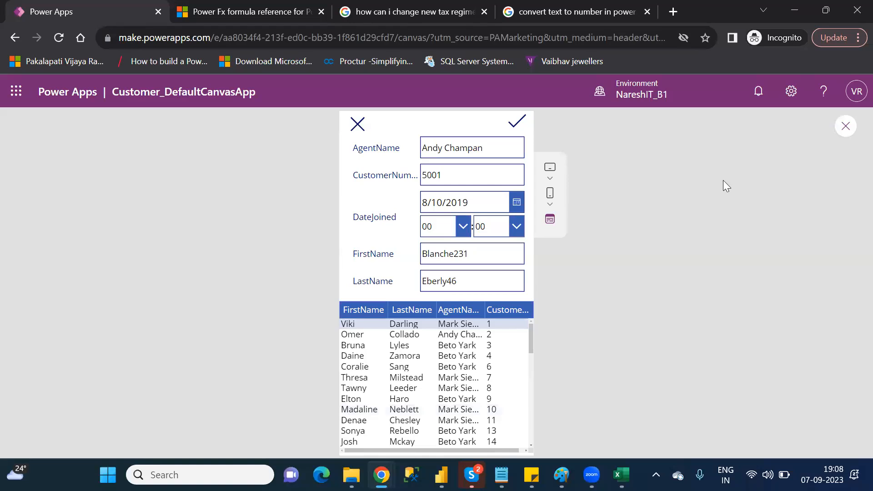
{"action": "left_click", "coordinate": [839, 131]}
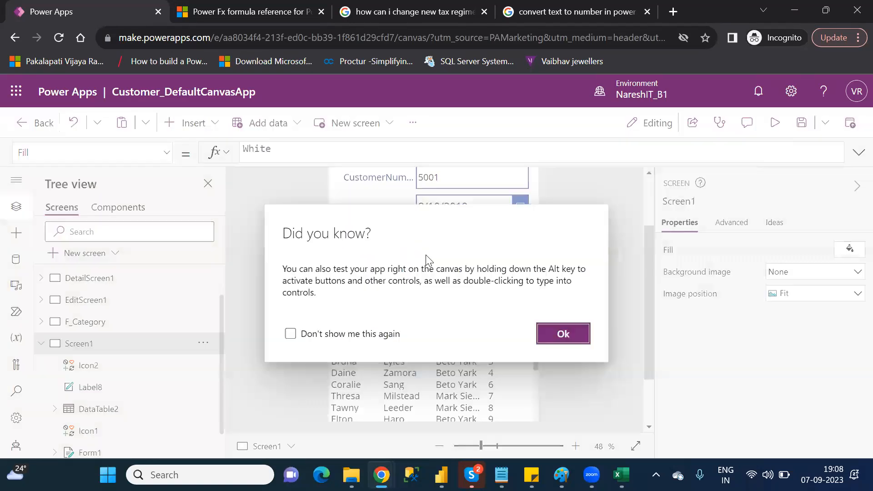
{"action": "left_click", "coordinate": [562, 337]}
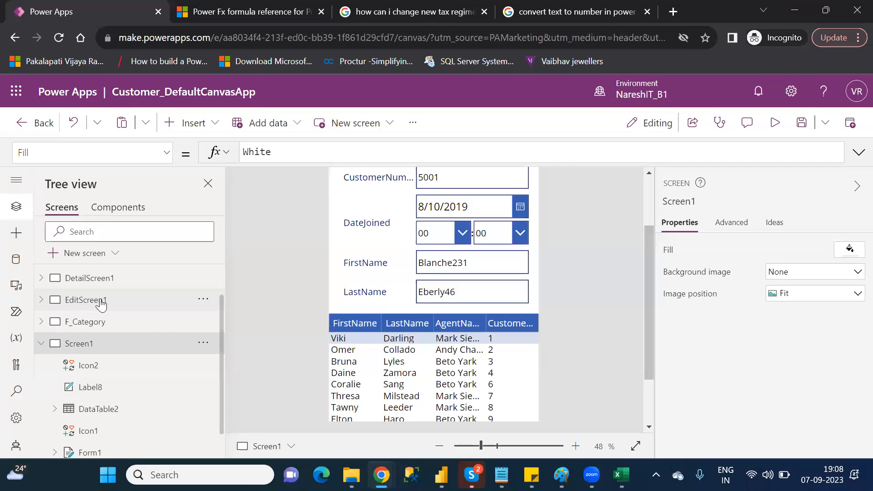
Examine the OnSelect formula of the check icon in the header of EditScreen1
{"action": "left_click", "coordinate": [101, 303]}
{"action": "left_click", "coordinate": [653, 186]}
{"action": "left_click", "coordinate": [524, 205]}
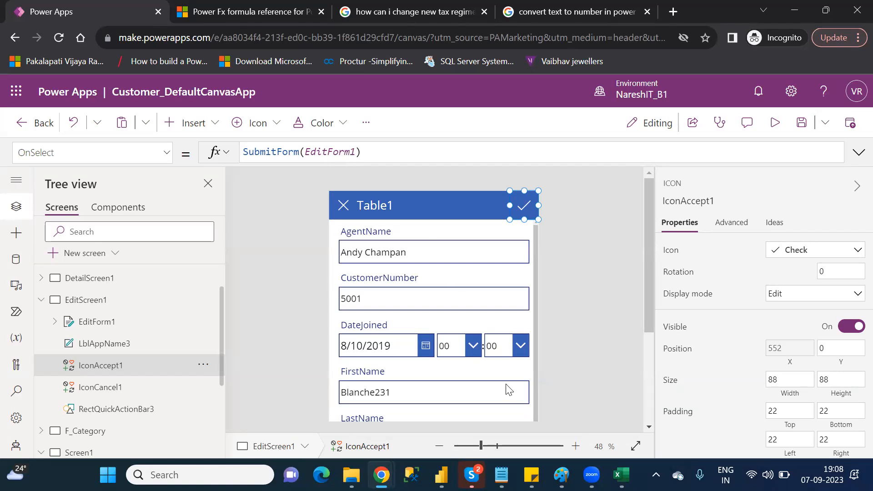
Check the SubmitForm entry in the Category_Wise_Functions notes in Notepad and return to Power Apps
{"action": "mouse_move", "coordinate": [501, 474]}
{"action": "left_click", "coordinate": [501, 409]}
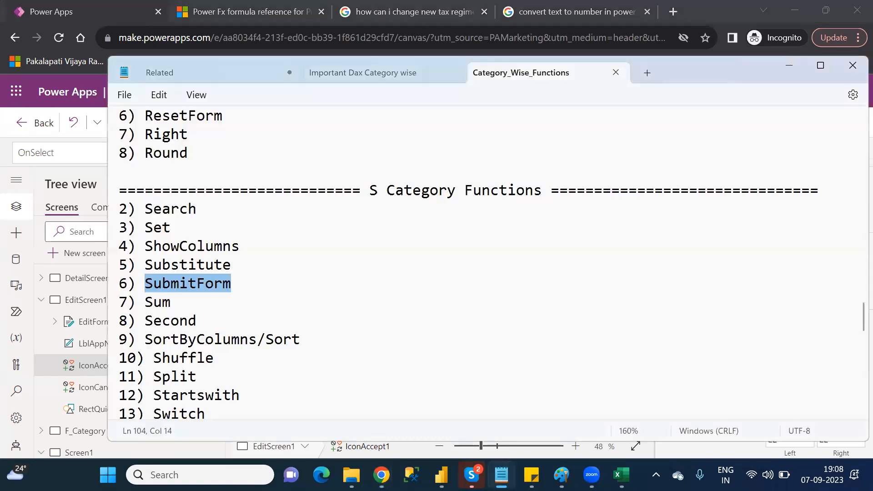
{"action": "left_click", "coordinate": [243, 289]}
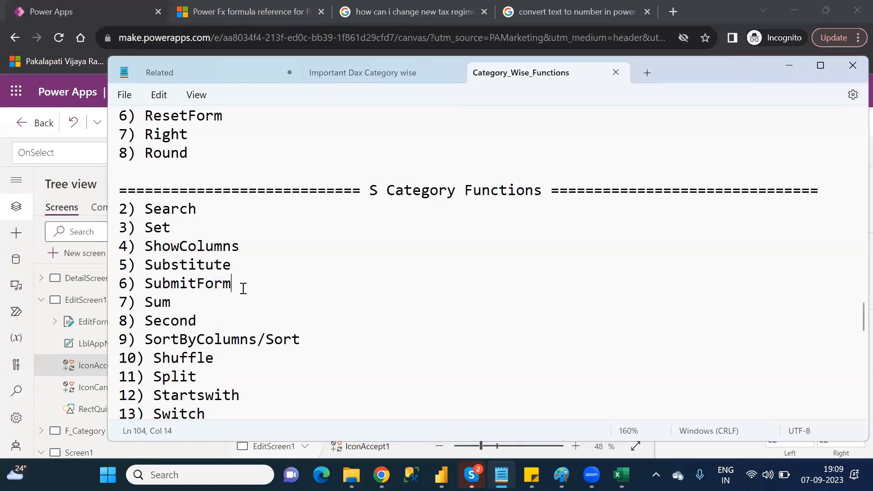
{"action": "key", "text": "alt+Tab"}
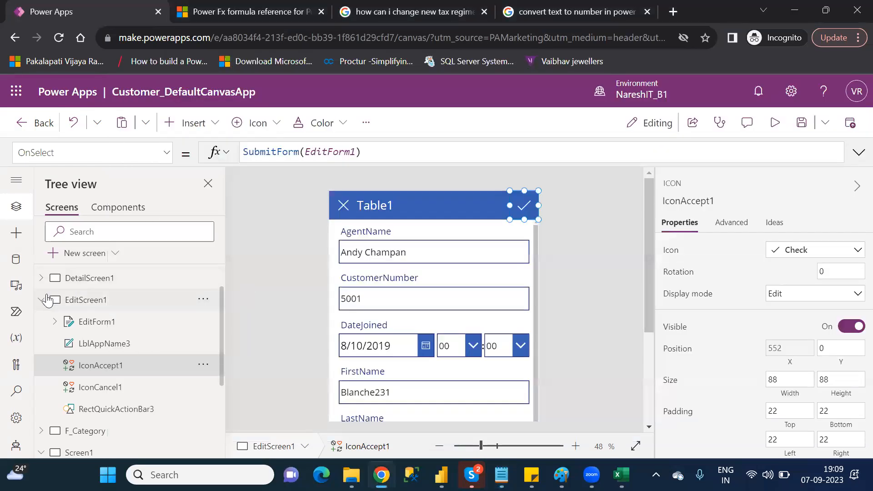
Collapse EditScreen1 and Screen1, open the S_Category screen, and delete the text input below the button
{"action": "left_click", "coordinate": [46, 299]}
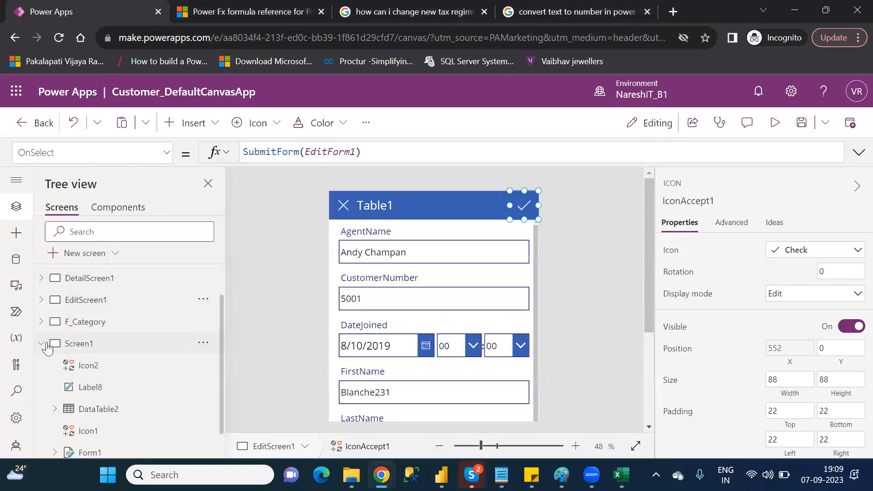
{"action": "left_click", "coordinate": [44, 343]}
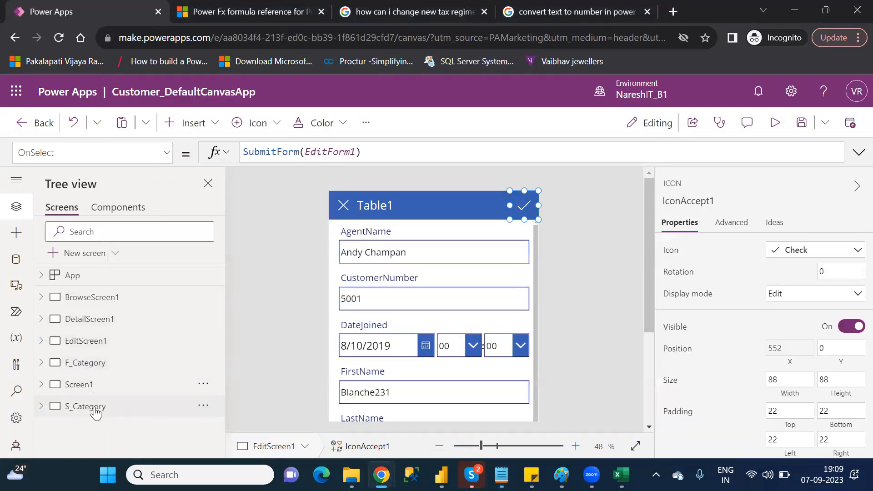
{"action": "left_click", "coordinate": [94, 409]}
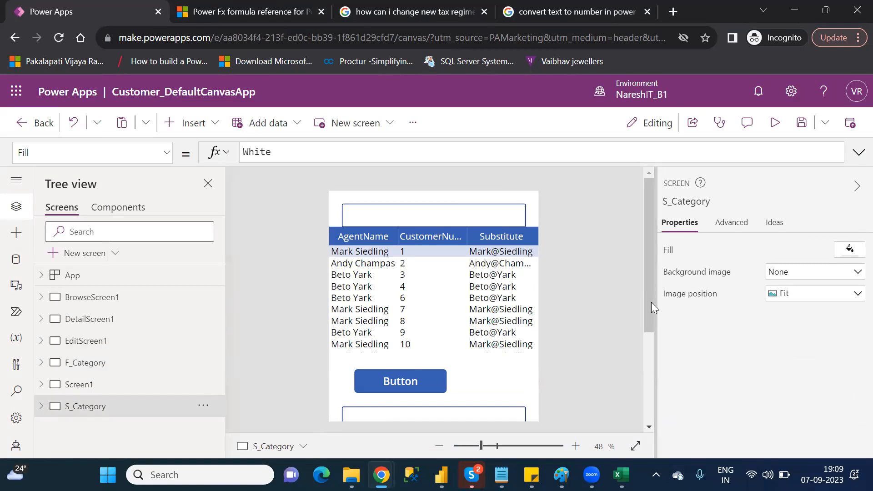
{"action": "left_click_drag", "start_coordinate": [651, 303], "coordinate": [663, 337]}
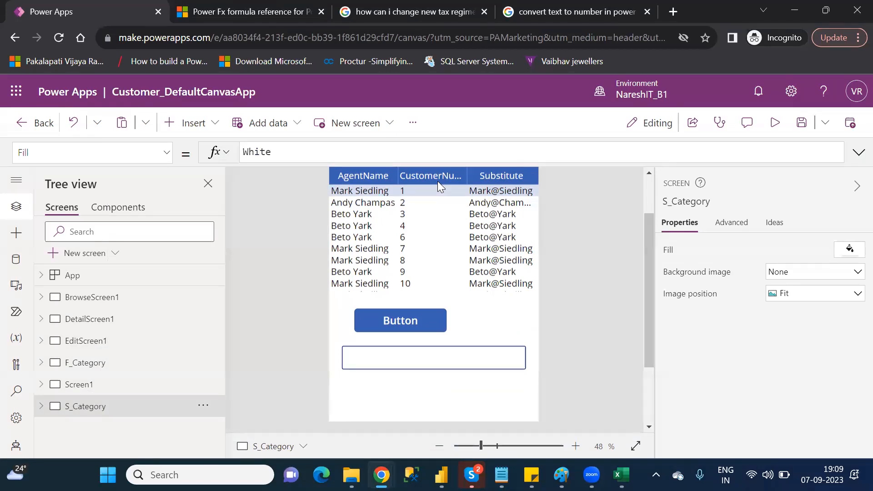
{"action": "left_click", "coordinate": [397, 359]}
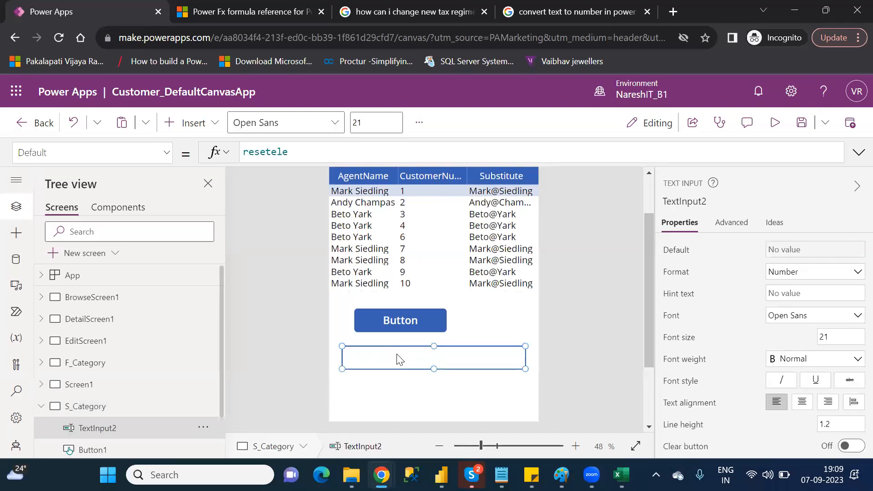
{"action": "key", "text": "Delete"}
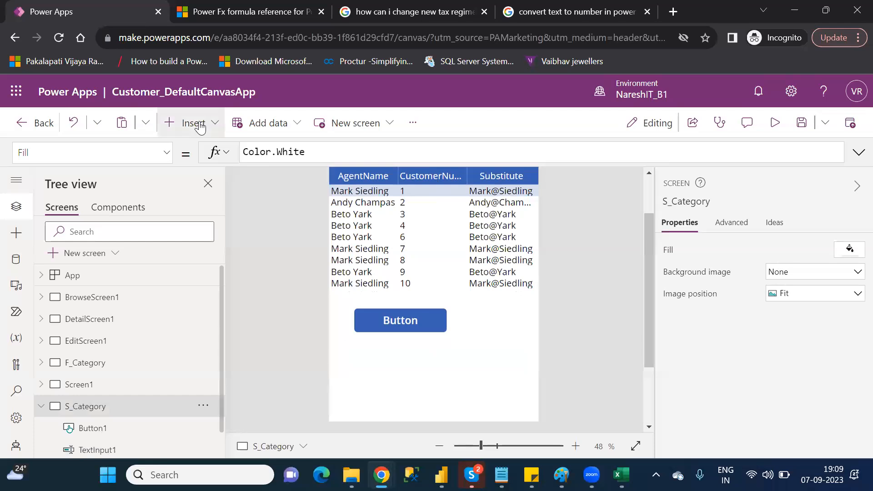
Insert a text label on S_Category and place it below the button
{"action": "left_click", "coordinate": [200, 127]}
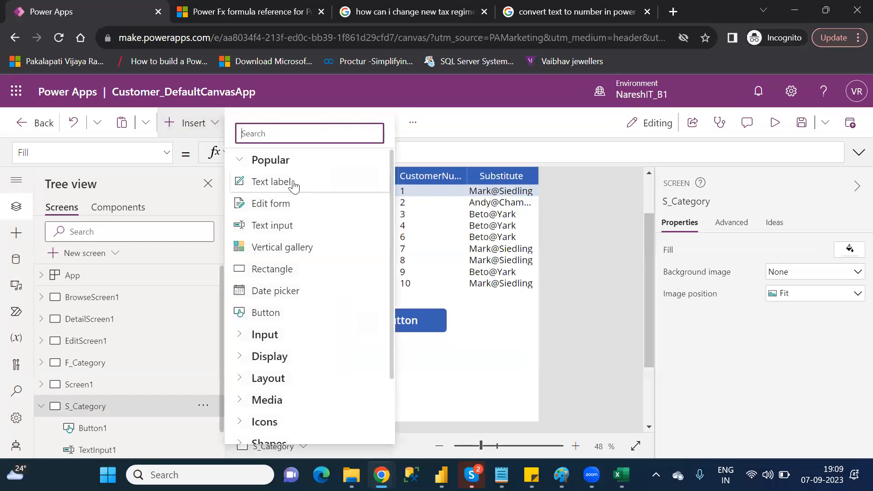
{"action": "key", "text": "Escape"}
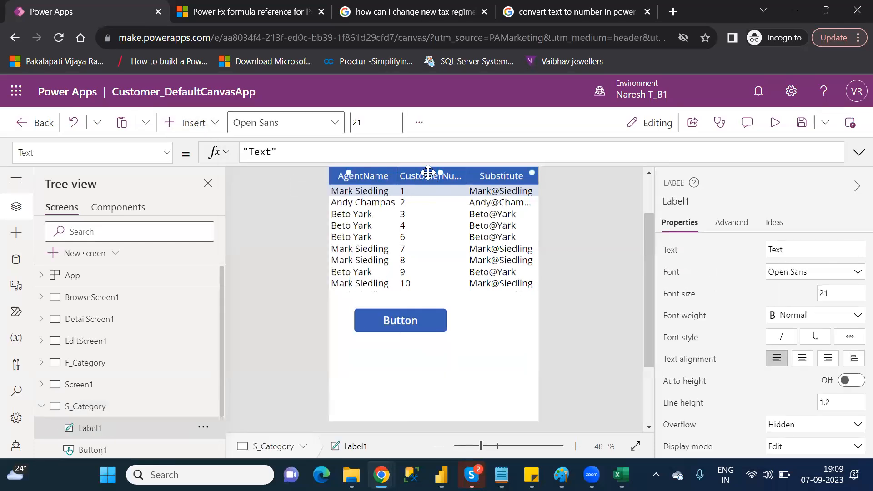
{"action": "left_click_drag", "start_coordinate": [428, 176], "coordinate": [432, 287]}
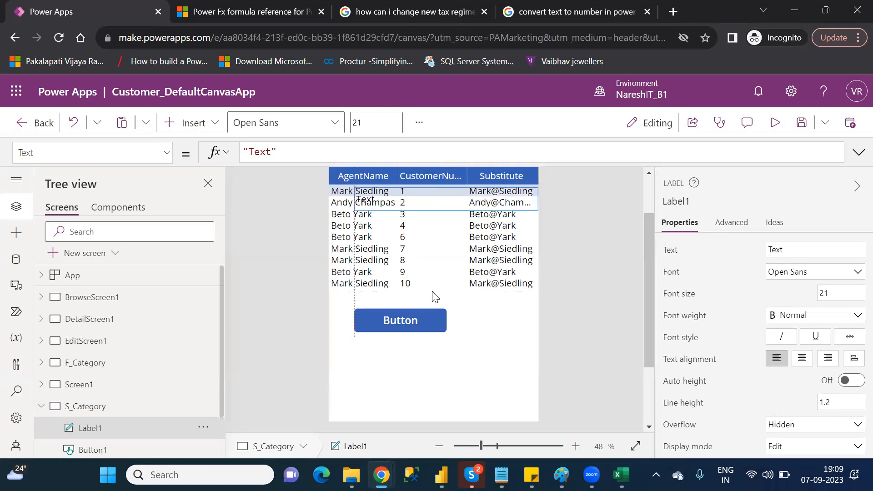
{"action": "left_click_drag", "start_coordinate": [431, 339], "coordinate": [422, 376]}
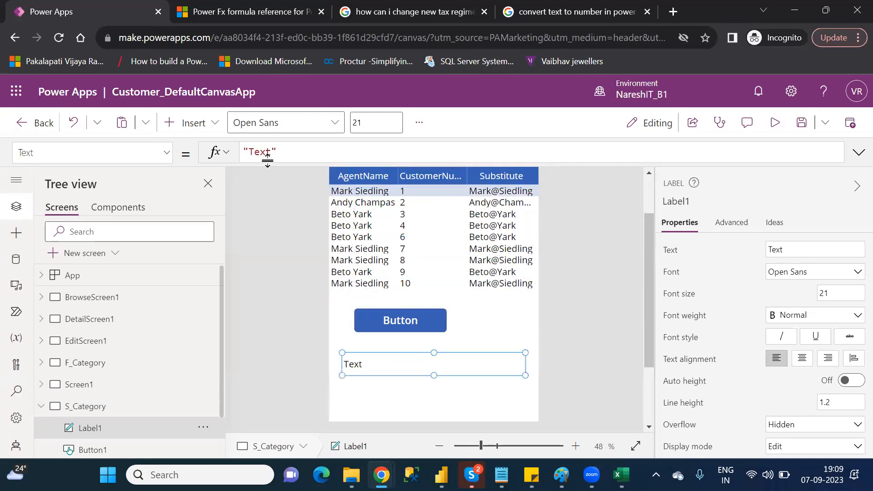
Replace the new label's Text value with the formula Sum(Table1,CustomerNumber)
{"action": "left_click", "coordinate": [286, 151]}
{"action": "key", "text": "BackSpace"}
{"action": "key", "text": "BackSpace"}
{"action": "key", "text": "BackSpace"}
{"action": "key", "text": "BackSpace"}
{"action": "key", "text": "BackSpace"}
{"action": "key", "text": "BackSpace"}
{"action": "type", "text": "sum"}
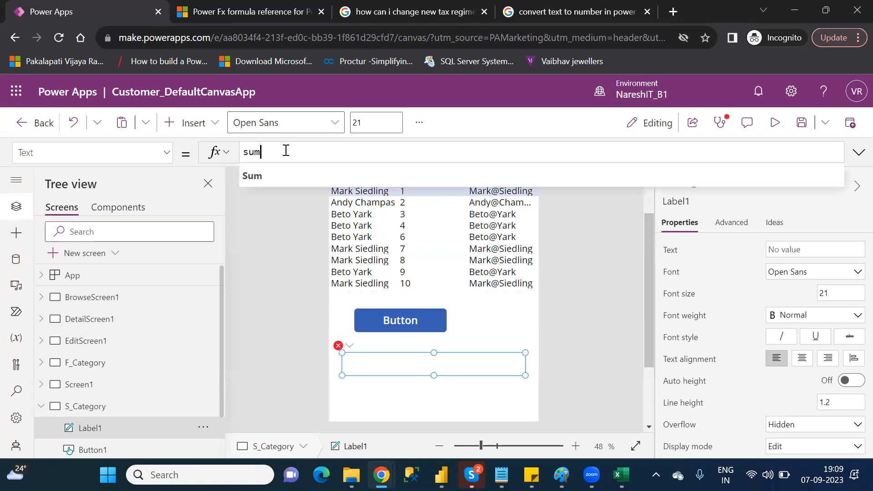
{"action": "type", "text": "("}
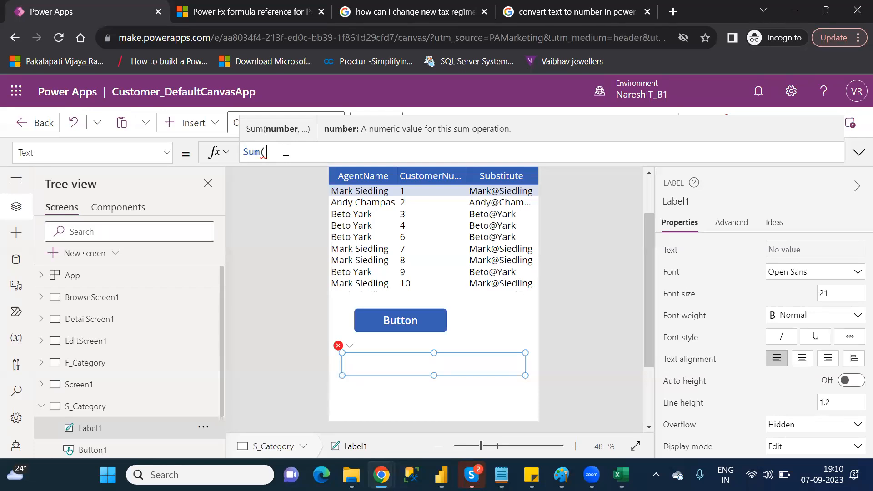
{"action": "type", "text": "tab"}
{"action": "key", "text": "Down"}
{"action": "key", "text": "Down"}
{"action": "key", "text": "Tab"}
{"action": "type", "text": ","}
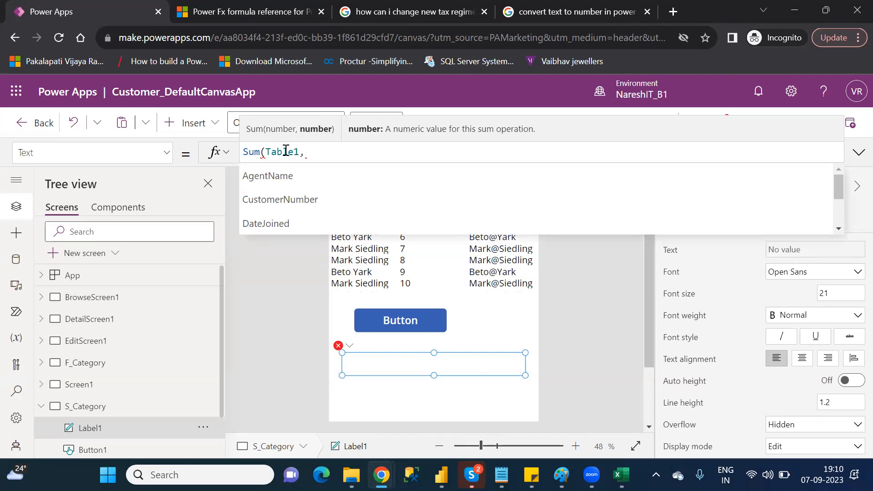
{"action": "key", "text": "Down"}
{"action": "key", "text": "Down"}
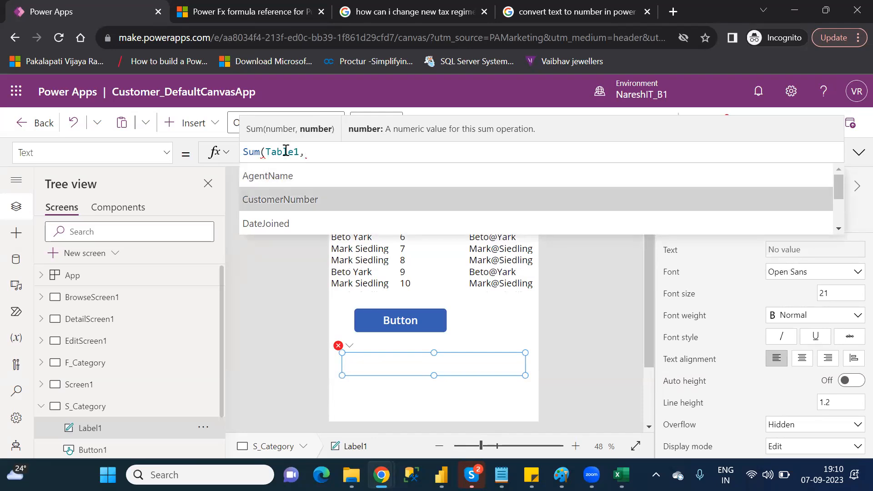
{"action": "key", "text": "Return"}
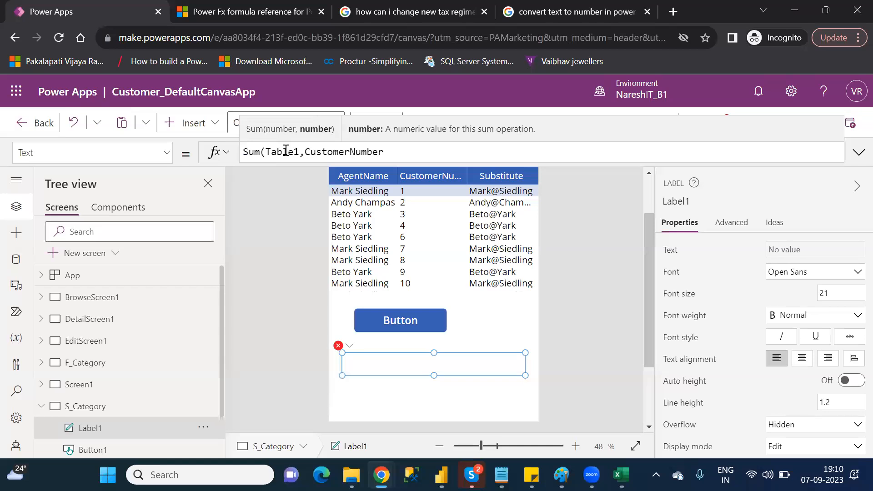
{"action": "type", "text": ")"}
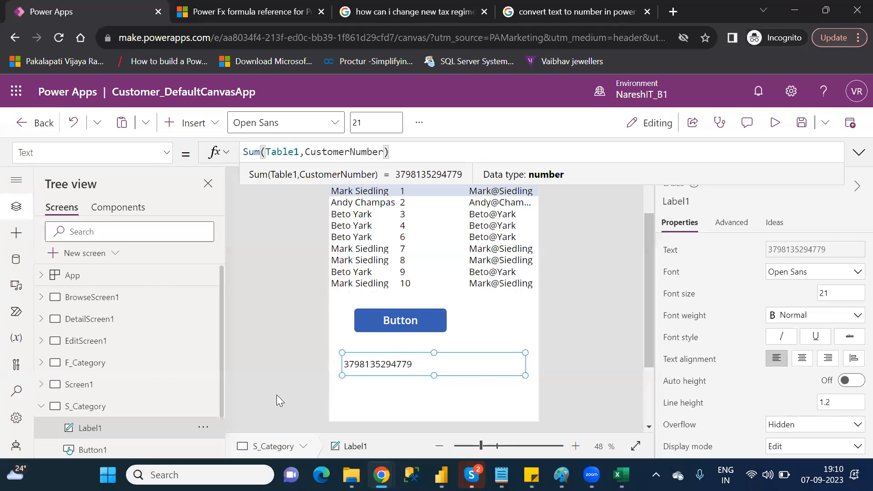
Switch to the Customers workbook in Excel, check the CustomerNumber column's sum and its last rows, and return to Power Apps
{"action": "mouse_move", "coordinate": [351, 475]}
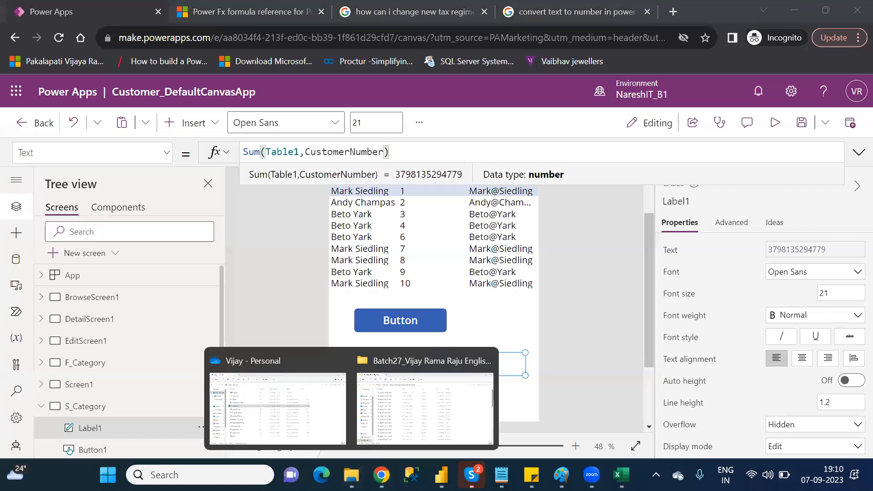
{"action": "left_click", "coordinate": [295, 431]}
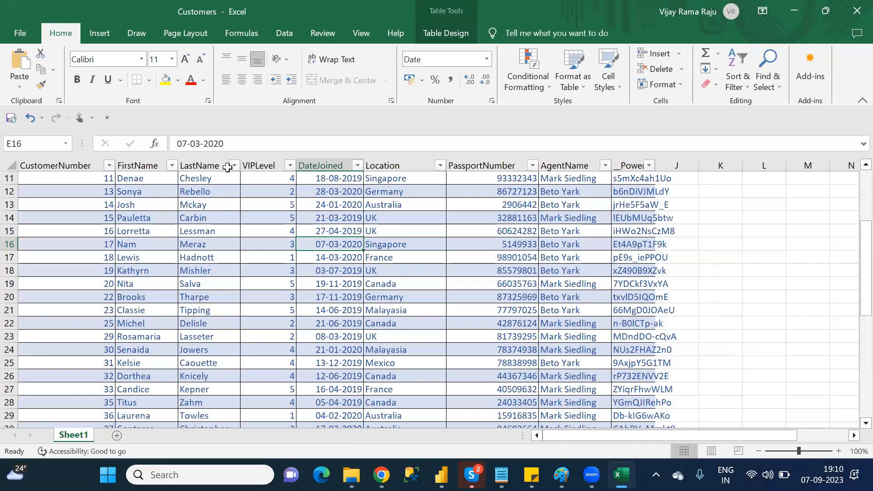
{"action": "scroll", "coordinate": [852, 185], "scroll_direction": "up", "scroll_amount": 4}
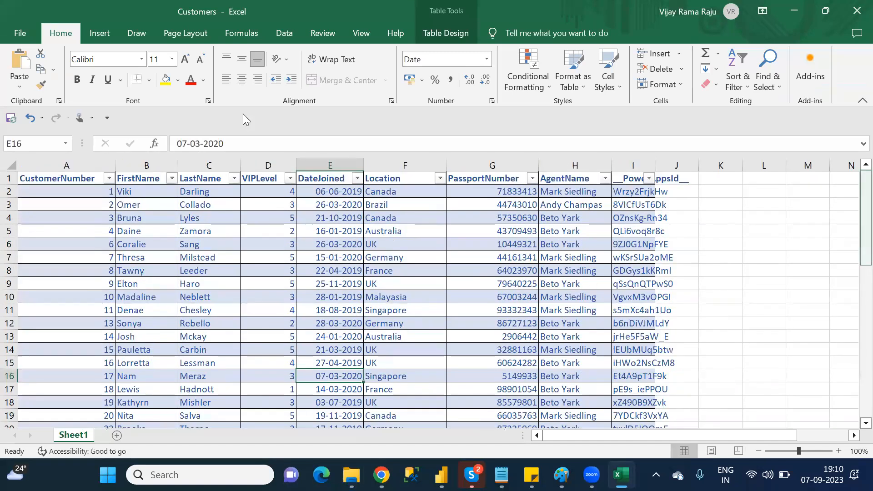
{"action": "left_click", "coordinate": [58, 163]}
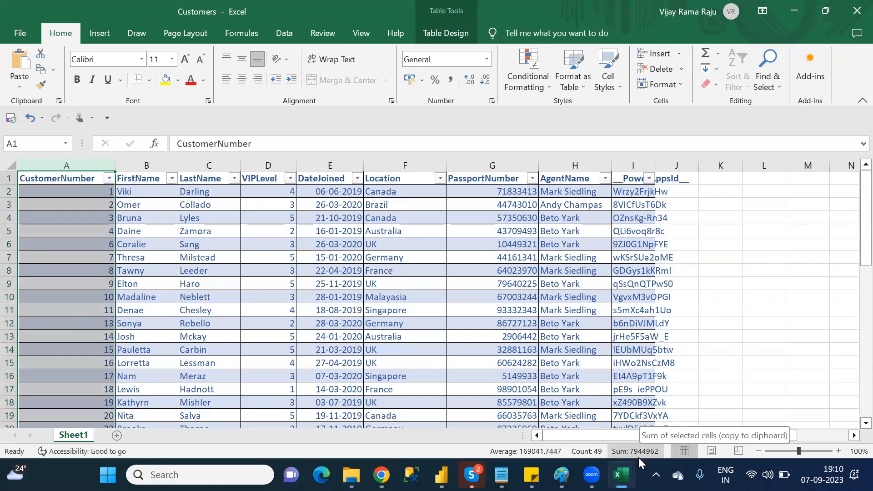
{"action": "left_click_drag", "start_coordinate": [852, 253], "coordinate": [853, 422]}
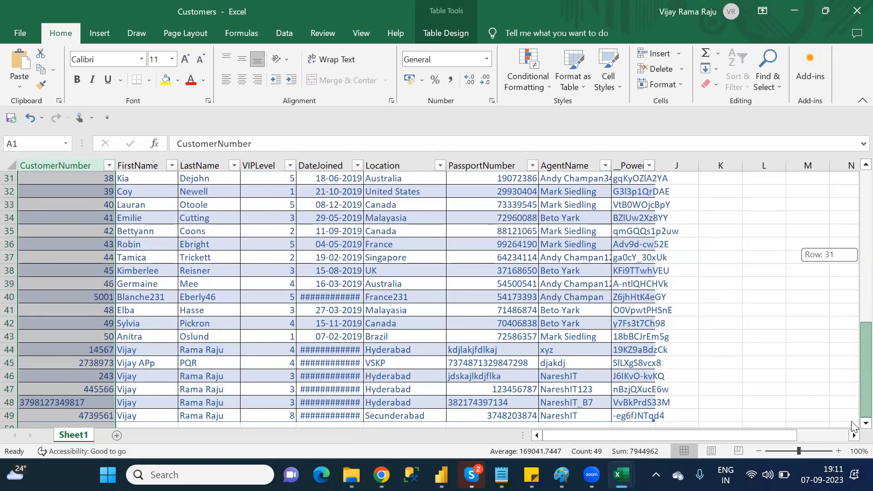
{"action": "left_click_drag", "start_coordinate": [852, 422], "coordinate": [851, 421]}
{"action": "key", "text": "alt+Tab"}
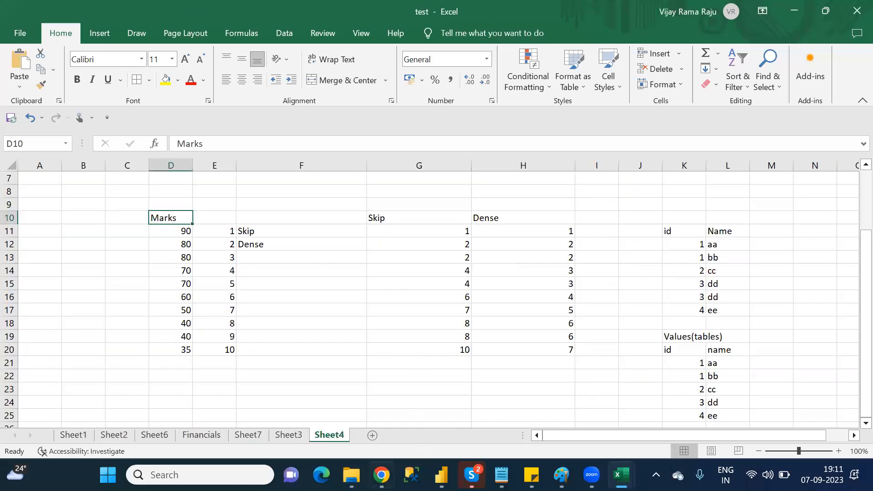
{"action": "mouse_move", "coordinate": [381, 474]}
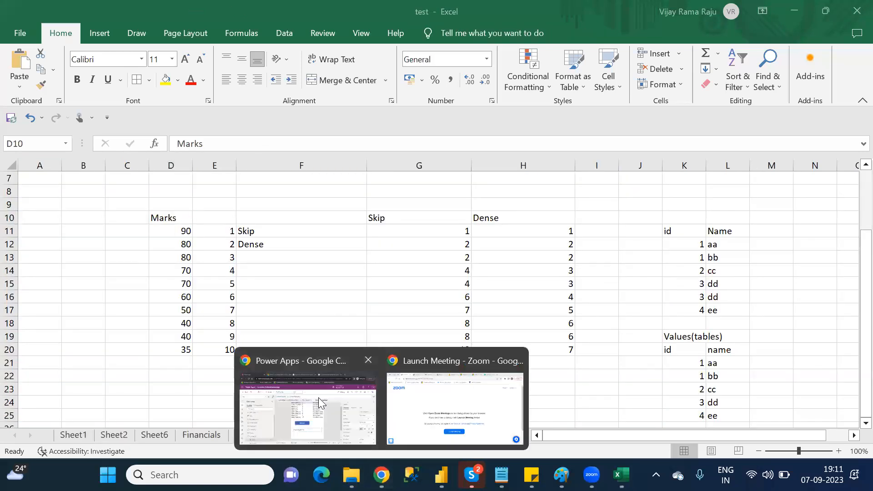
{"action": "left_click", "coordinate": [318, 399]}
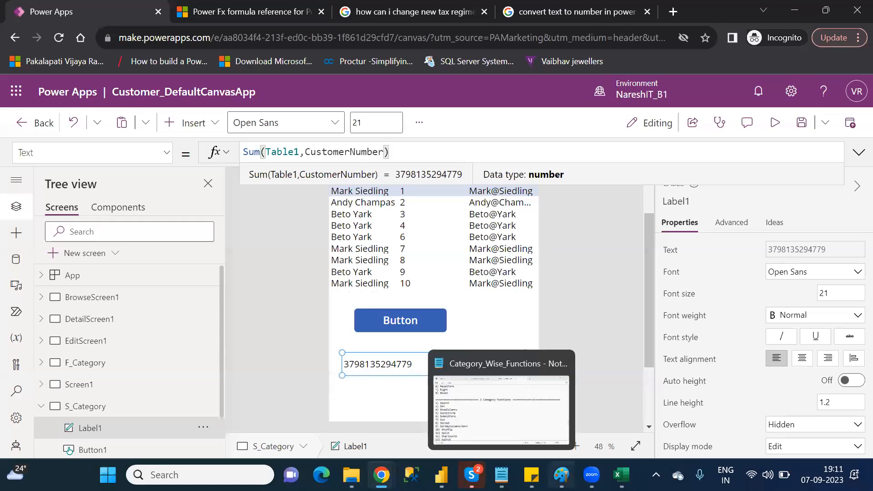
Inspect the CustomerNumber value in cell A48 of the Customers workbook in Excel and return to Power Apps
{"action": "mouse_move", "coordinate": [621, 475]}
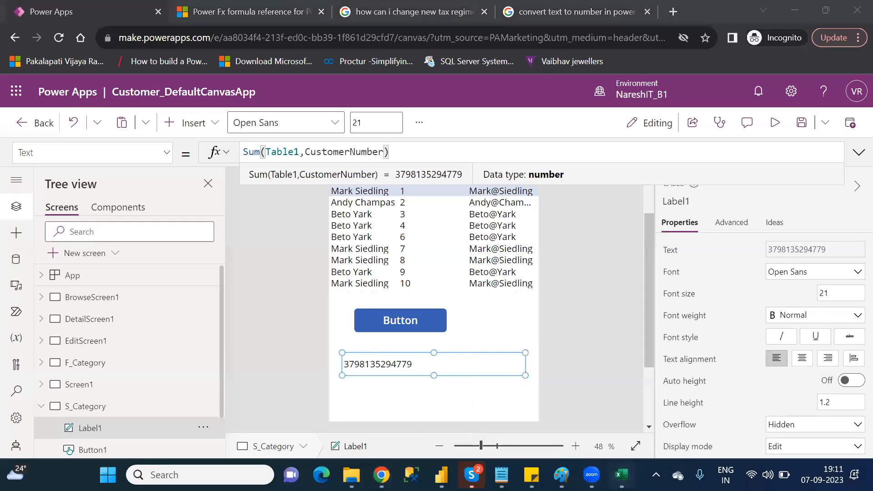
{"action": "left_click", "coordinate": [670, 394]}
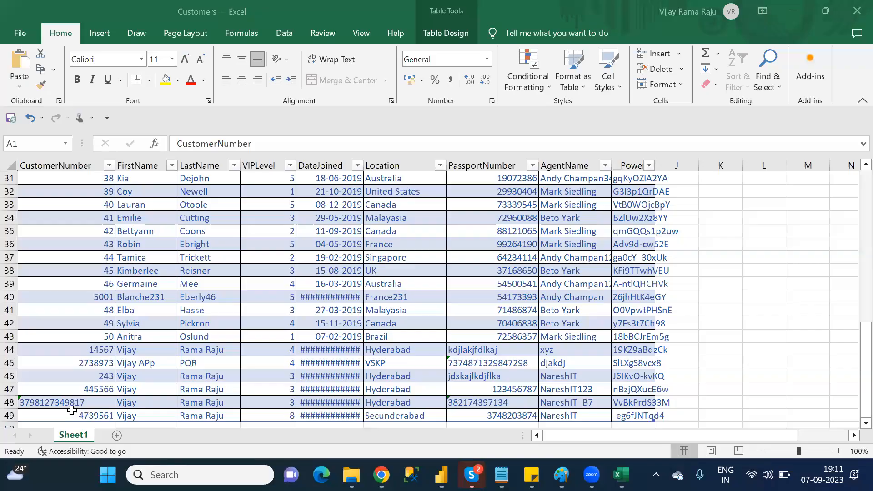
{"action": "left_click", "coordinate": [91, 404]}
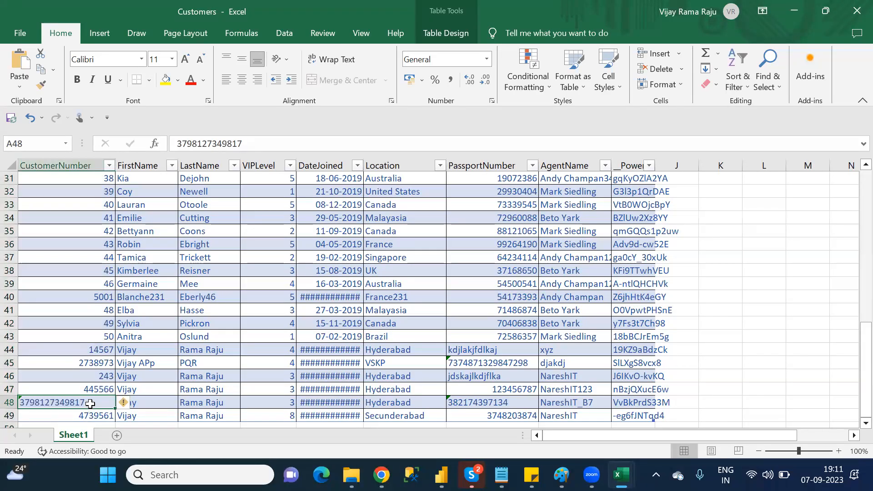
{"action": "key", "text": "alt+Tab"}
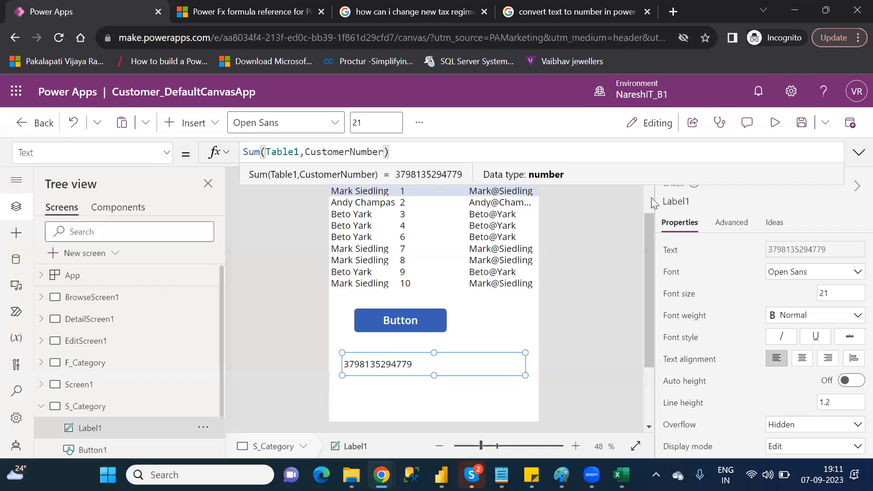
Look at Screen1 and the Customers workbook, and return to the S_Category screen in Power Apps
{"action": "scroll", "coordinate": [651, 197], "scroll_direction": "up", "scroll_amount": 2}
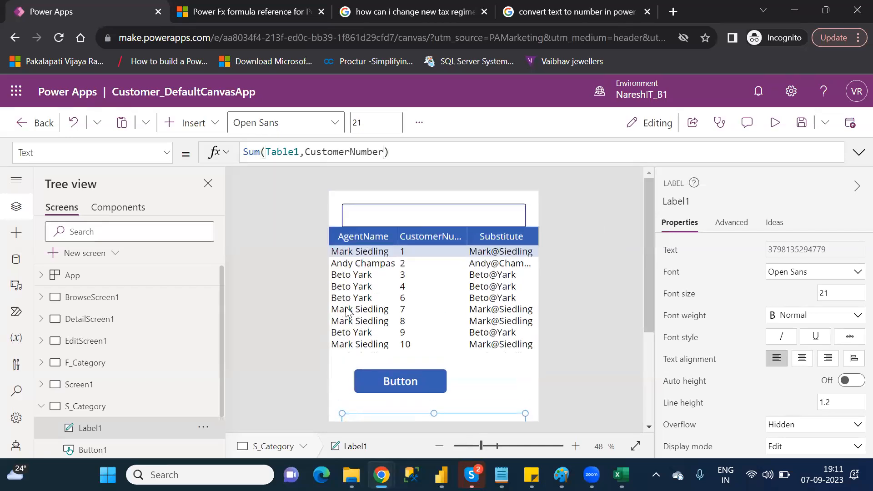
{"action": "left_click", "coordinate": [106, 394]}
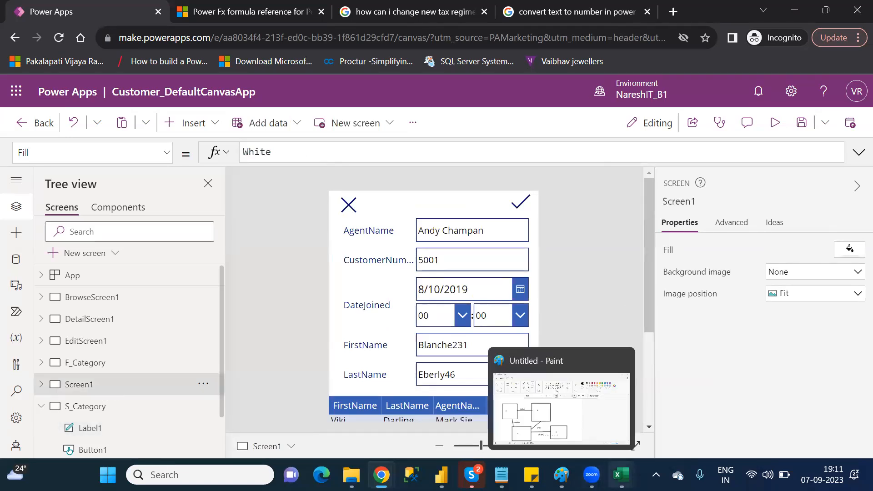
{"action": "mouse_move", "coordinate": [621, 474]}
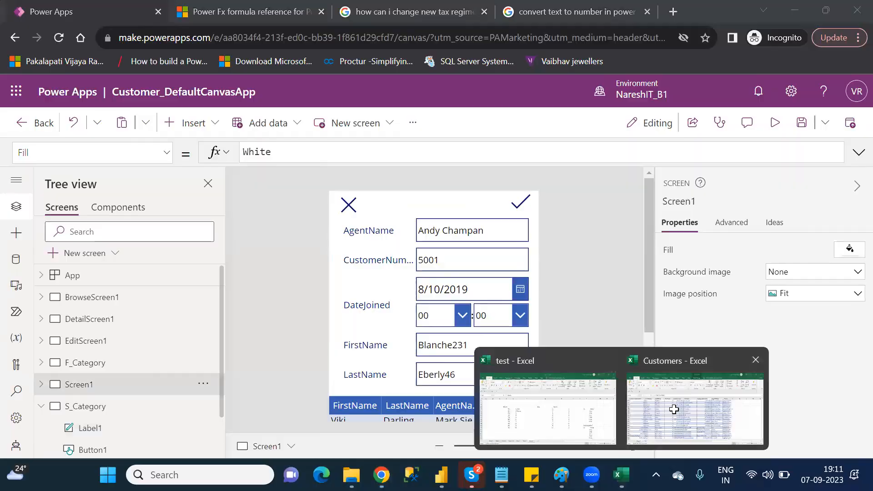
{"action": "left_click", "coordinate": [674, 409]}
{"action": "key", "text": "alt+Tab"}
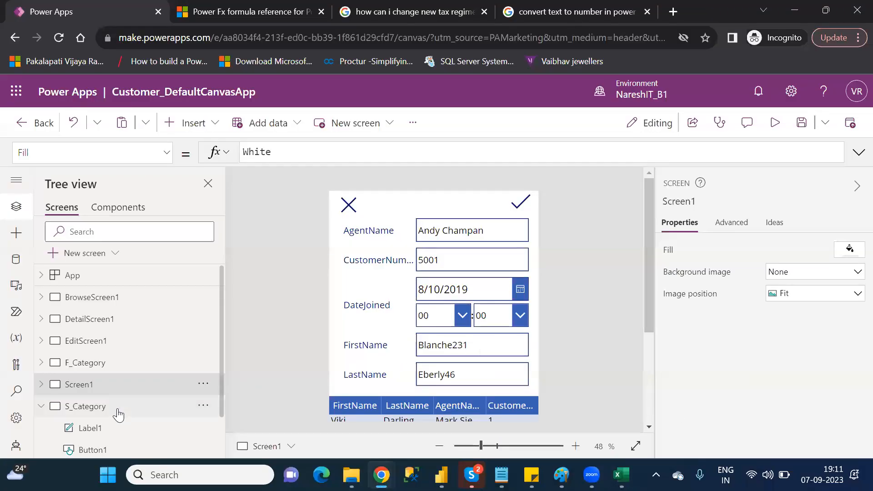
{"action": "left_click", "coordinate": [118, 411]}
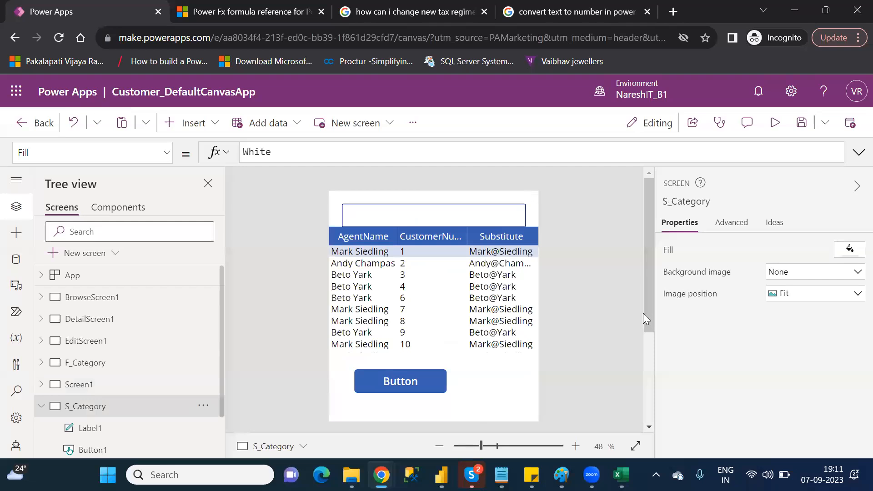
Change the summed column in the label's Text formula to VIPLevel, giving Sum(Table1,VIPLevel)
{"action": "scroll", "coordinate": [650, 314], "scroll_direction": "down", "scroll_amount": 3}
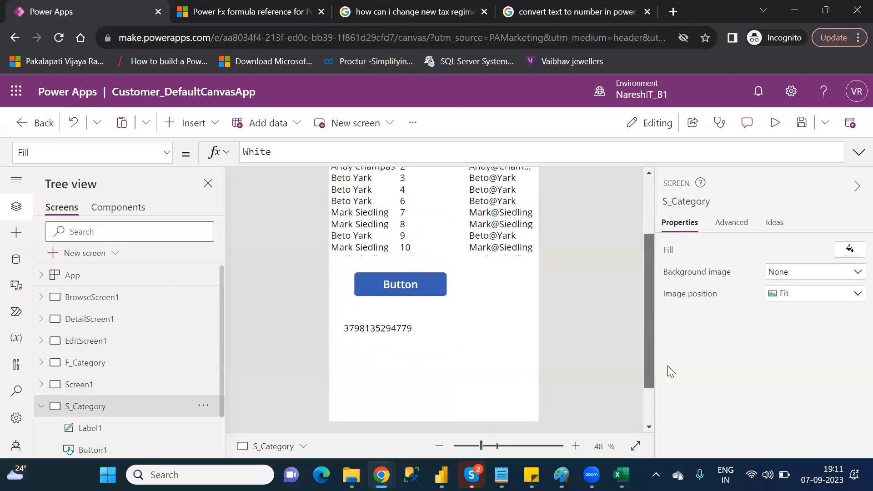
{"action": "left_click", "coordinate": [362, 328]}
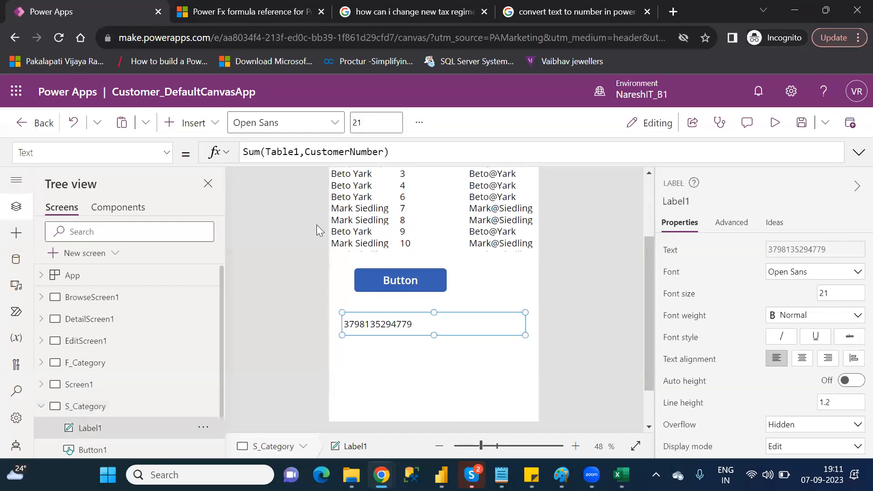
{"action": "double_click", "coordinate": [362, 152]}
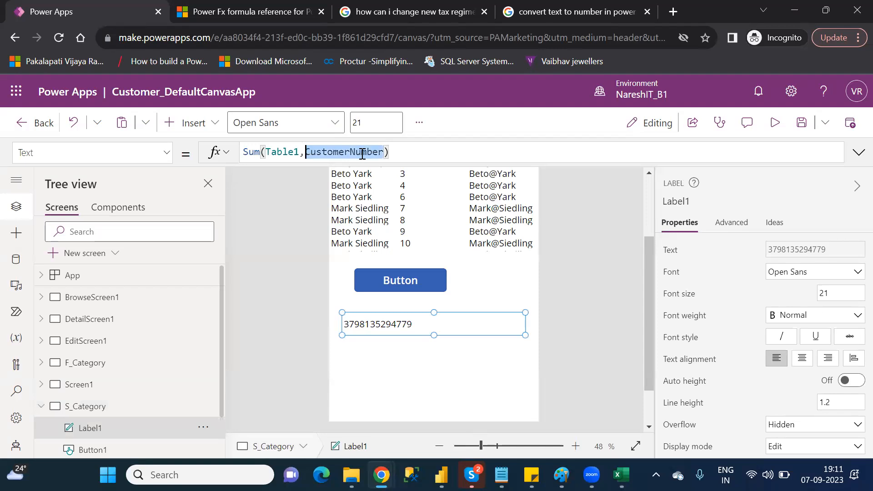
{"action": "type", "text": "vip"}
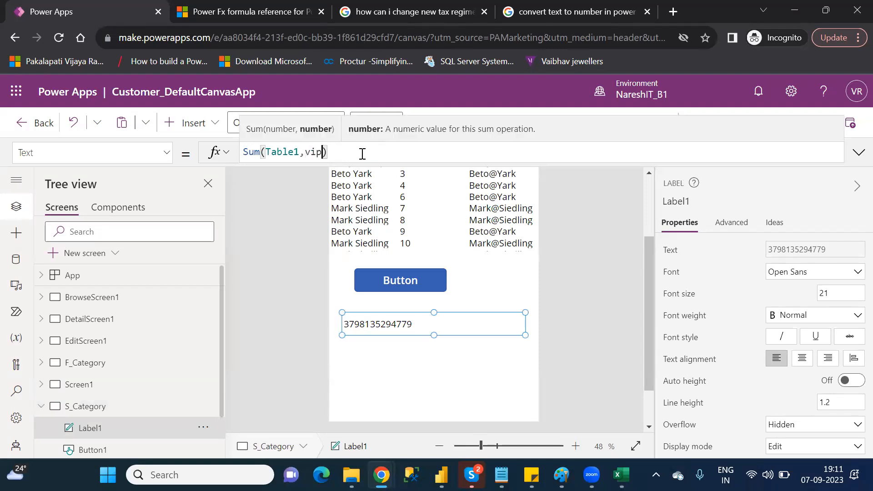
{"action": "key", "text": "Down"}
{"action": "key", "text": "Tab"}
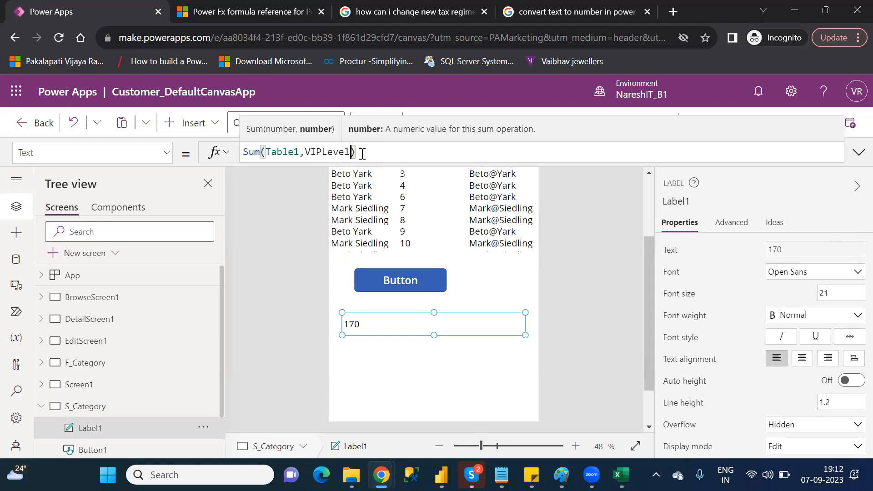
Switch to the Customers workbook in Excel and select the VIPLevel column data to check its sum
{"action": "left_click", "coordinate": [621, 475]}
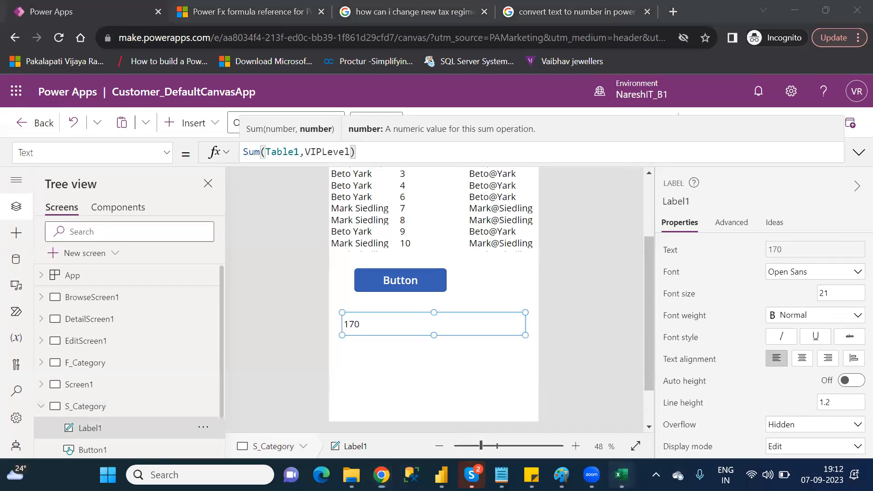
{"action": "left_click", "coordinate": [655, 428]}
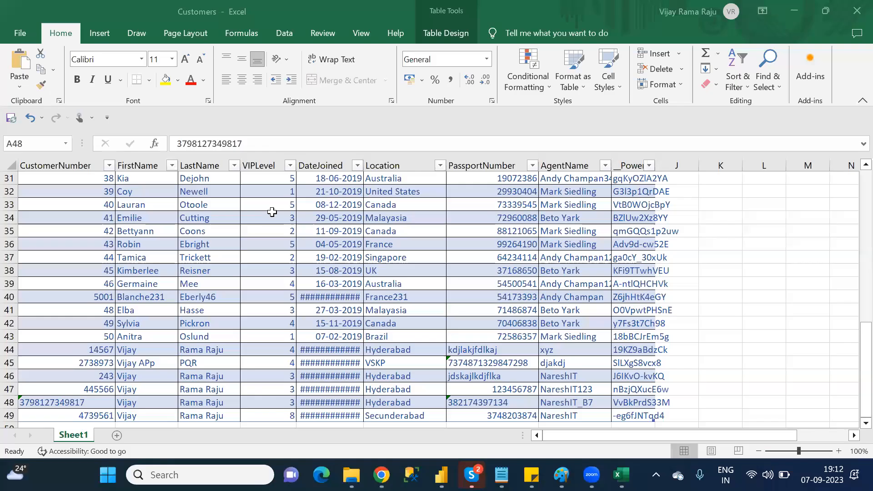
{"action": "left_click", "coordinate": [269, 163]}
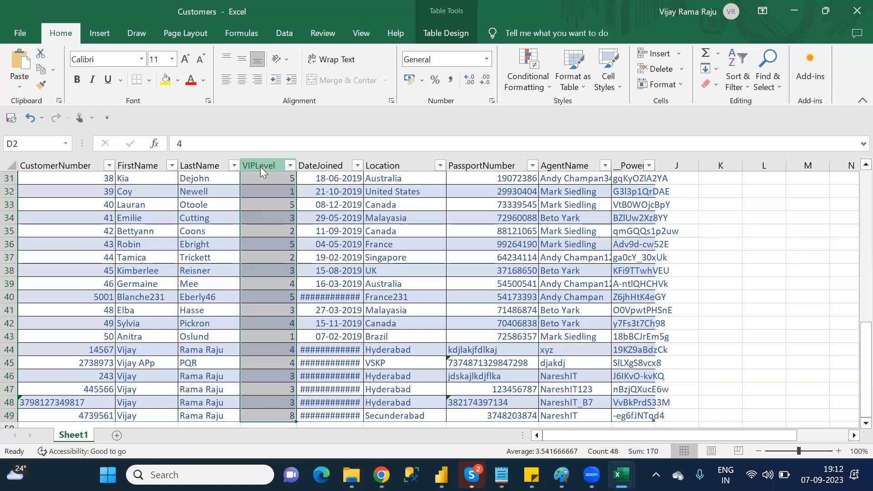
Compare the label's sum with Excel, close the Customers workbook, and return to the S_Category screen in Power Apps
{"action": "key", "text": "alt+Tab"}
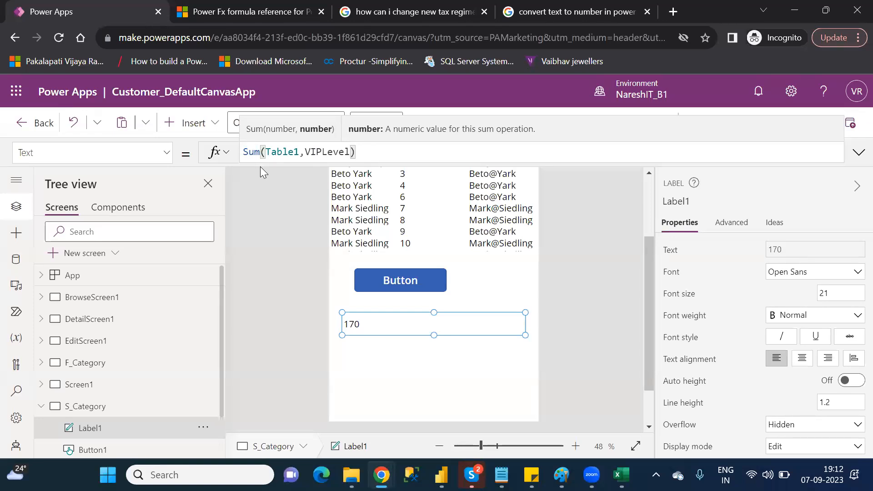
{"action": "mouse_move", "coordinate": [621, 475]}
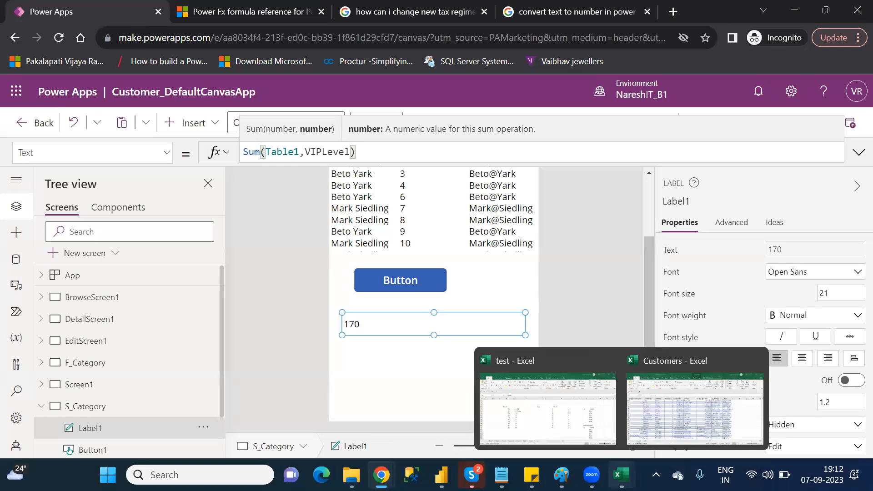
{"action": "left_click", "coordinate": [668, 407]}
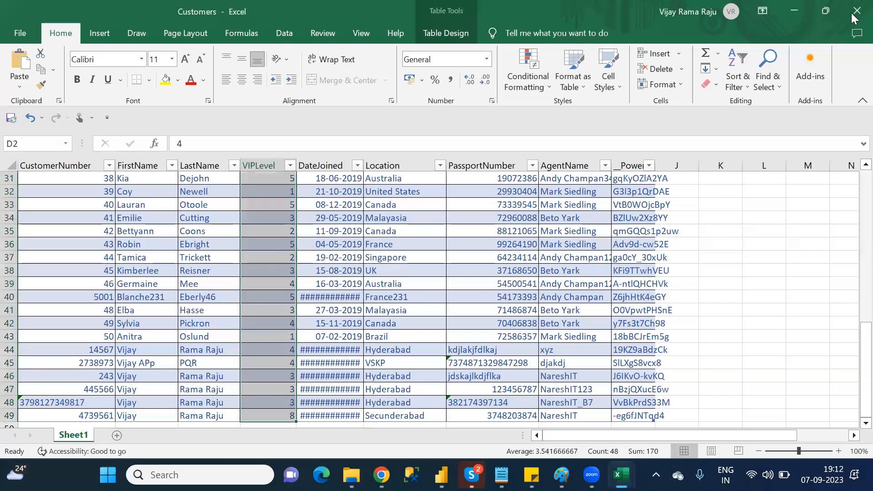
{"action": "left_click", "coordinate": [856, 12]}
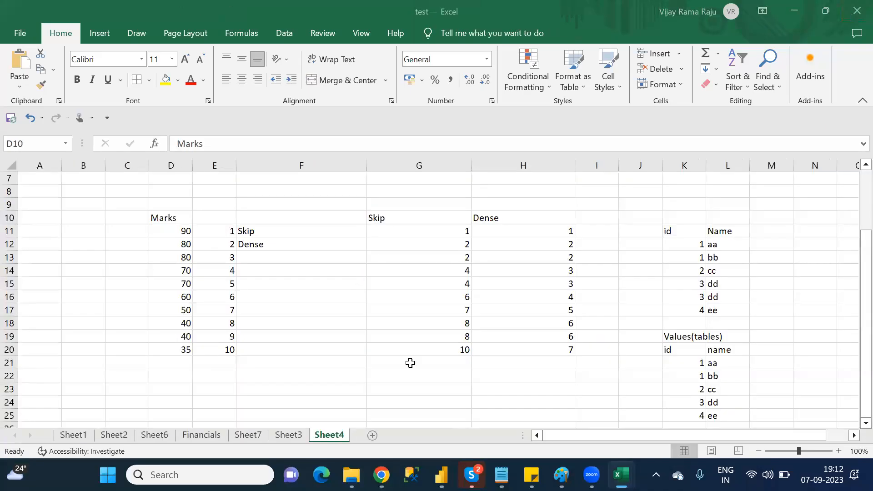
{"action": "left_click", "coordinate": [381, 474]}
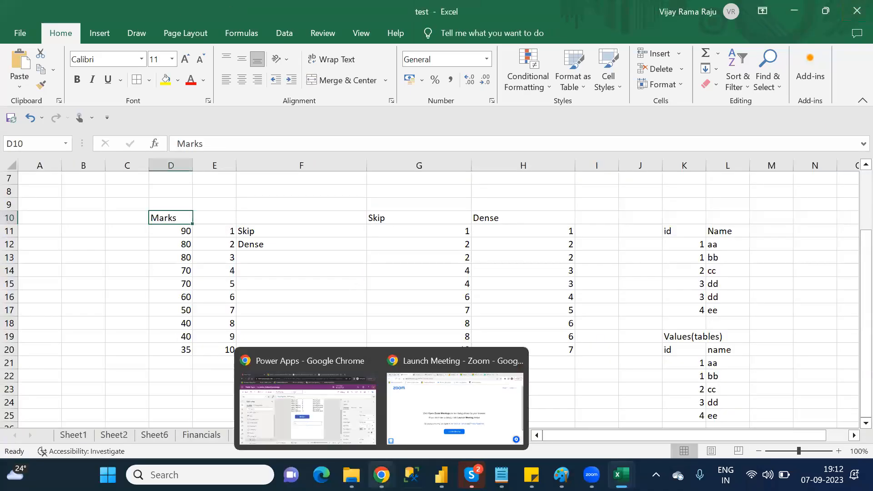
{"action": "left_click", "coordinate": [327, 400]}
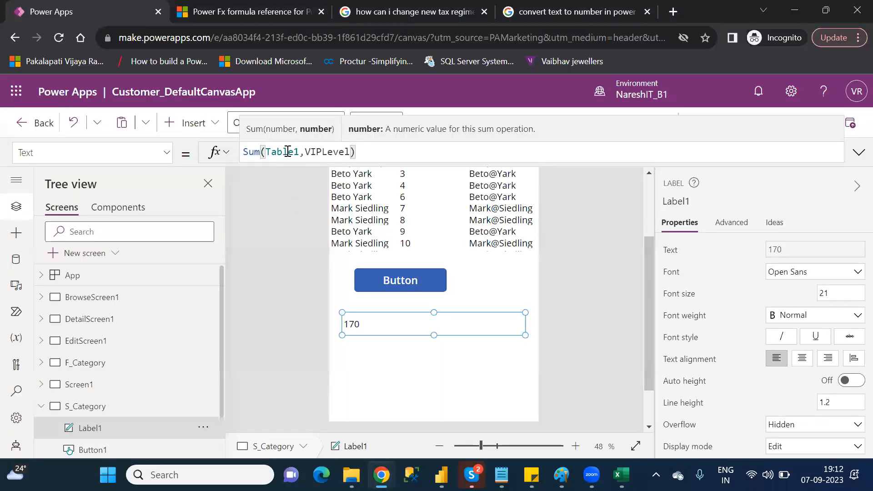
Review the Table1 and VIPLevel arguments in the label's Sum formula
{"action": "double_click", "coordinate": [288, 151]}
{"action": "double_click", "coordinate": [322, 151]}
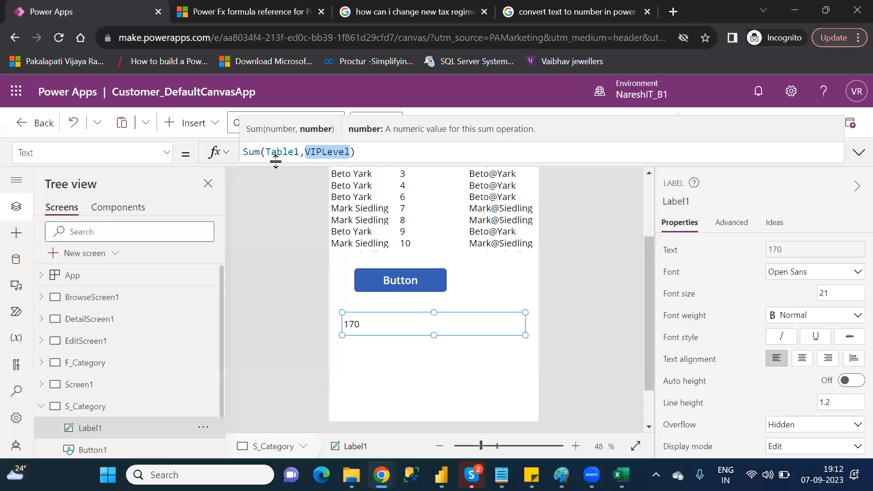
{"action": "left_click", "coordinate": [283, 152]}
{"action": "double_click", "coordinate": [283, 151]}
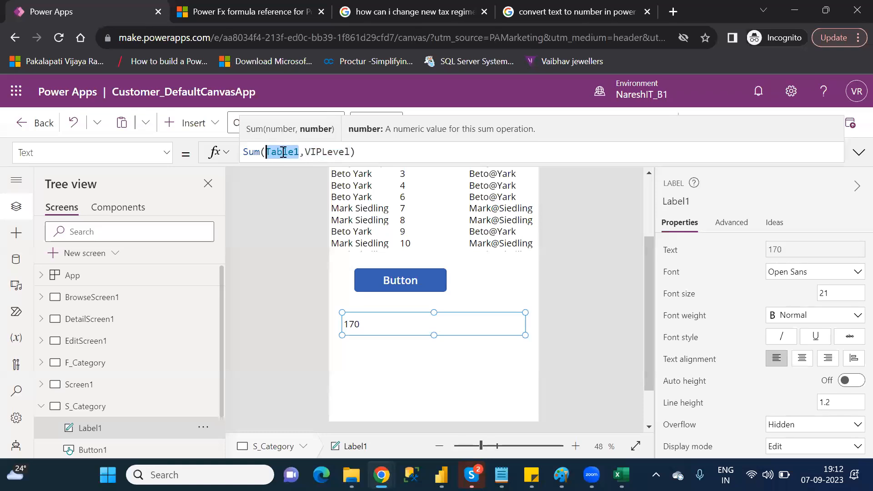
{"action": "double_click", "coordinate": [323, 151]}
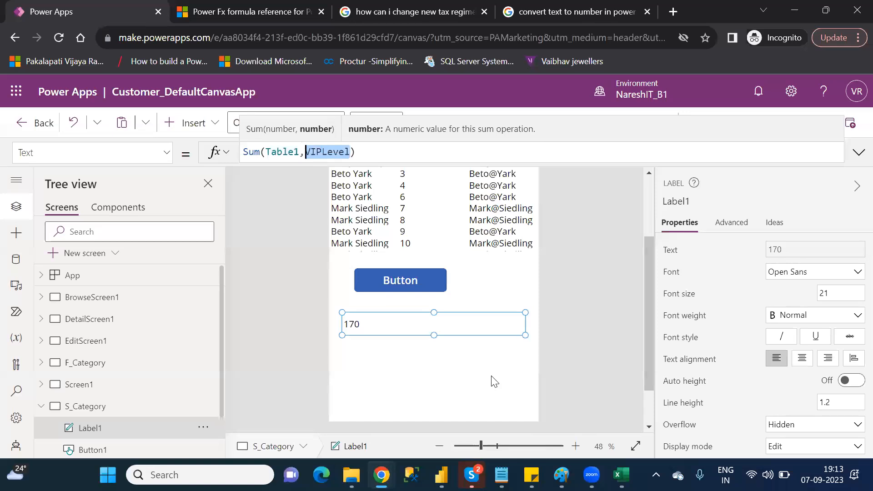
Check the S Category Functions list in the Category_Wise_Functions notes for the function after Sum and return to Power Apps
{"action": "left_click", "coordinate": [501, 475]}
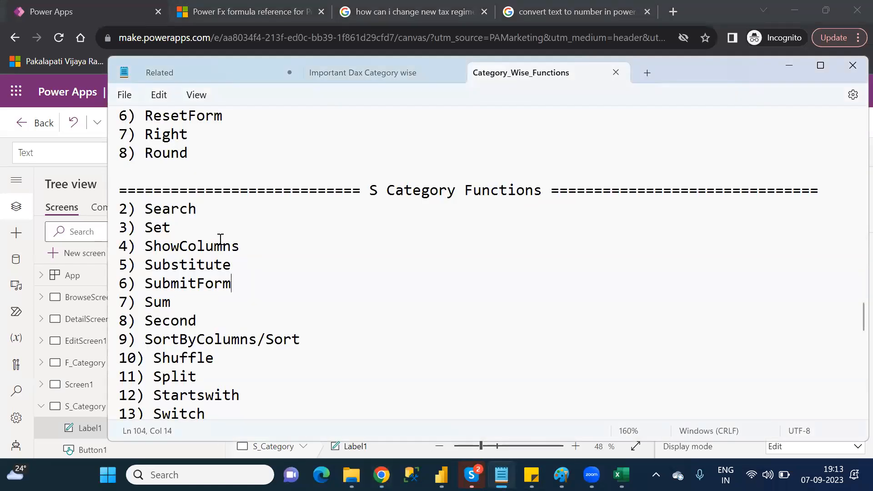
{"action": "key", "text": "Down"}
{"action": "key", "text": "Down"}
{"action": "key", "text": "alt+Tab"}
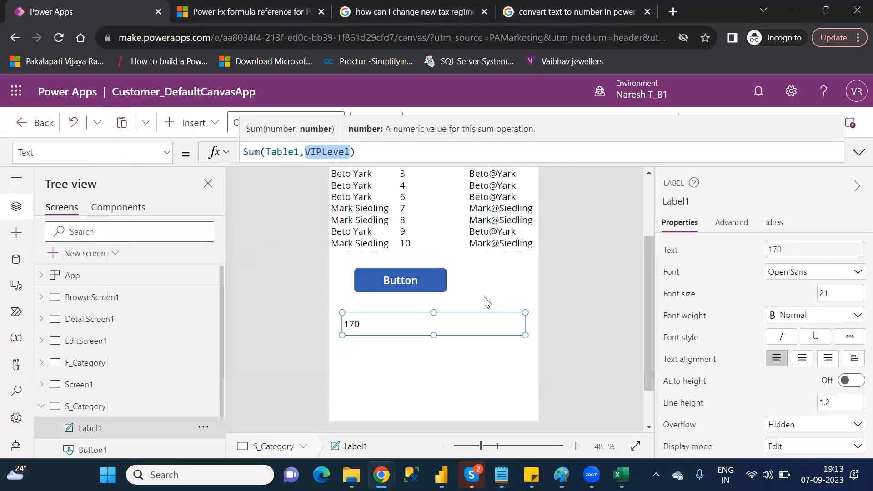
Select DataTable3 on the S_Category screen and place the cursor at the end of its Items formula
{"action": "left_click", "coordinate": [647, 201]}
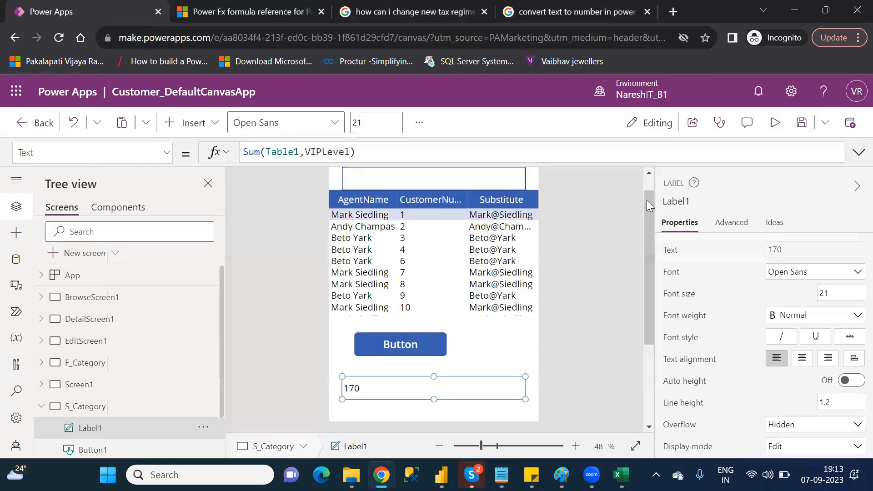
{"action": "left_click", "coordinate": [646, 200]}
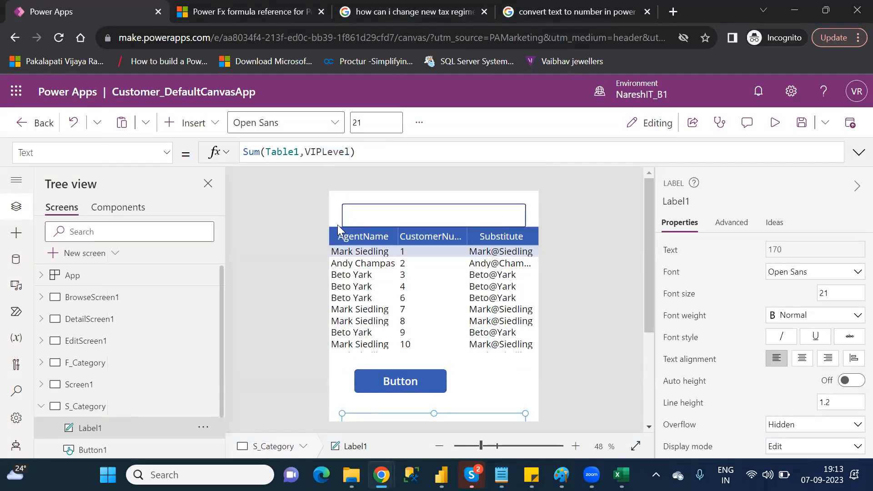
{"action": "left_click", "coordinate": [338, 236]}
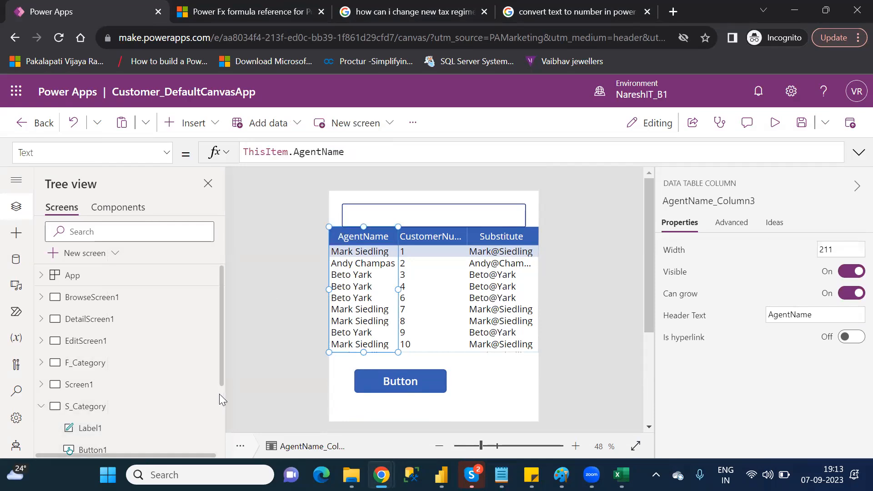
{"action": "scroll", "coordinate": [220, 393], "scroll_direction": "down", "scroll_amount": 3}
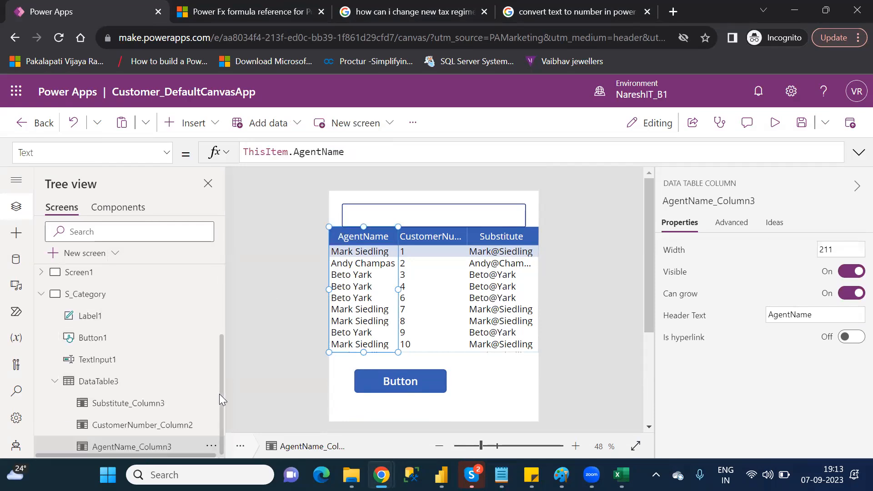
{"action": "left_click", "coordinate": [101, 387]}
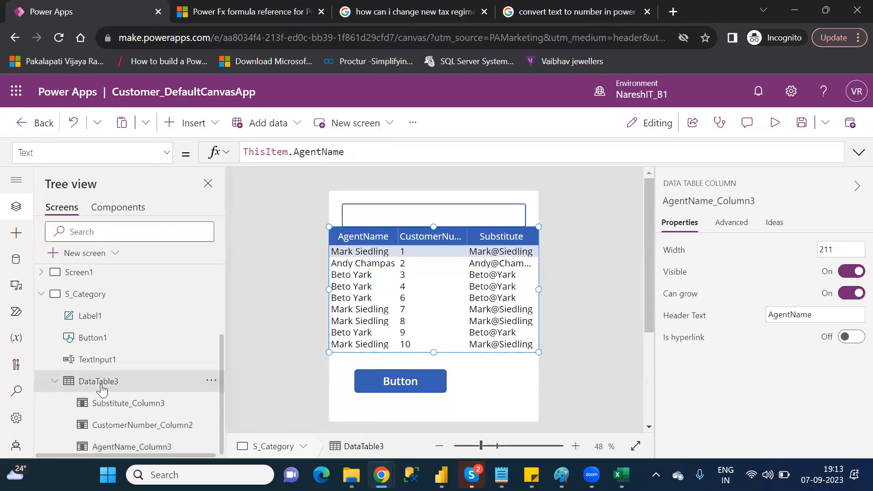
{"action": "left_click", "coordinate": [818, 152]}
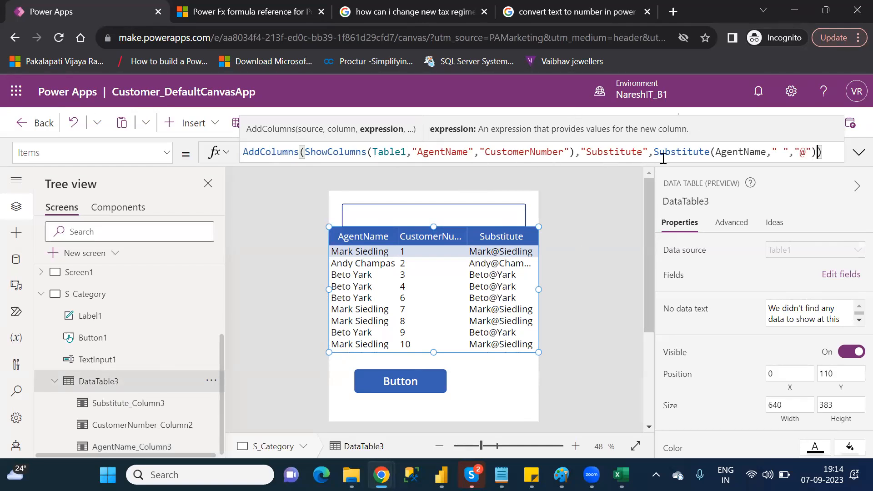
{"action": "type", "text": ")"}
{"action": "key", "text": "ctrl+a"}
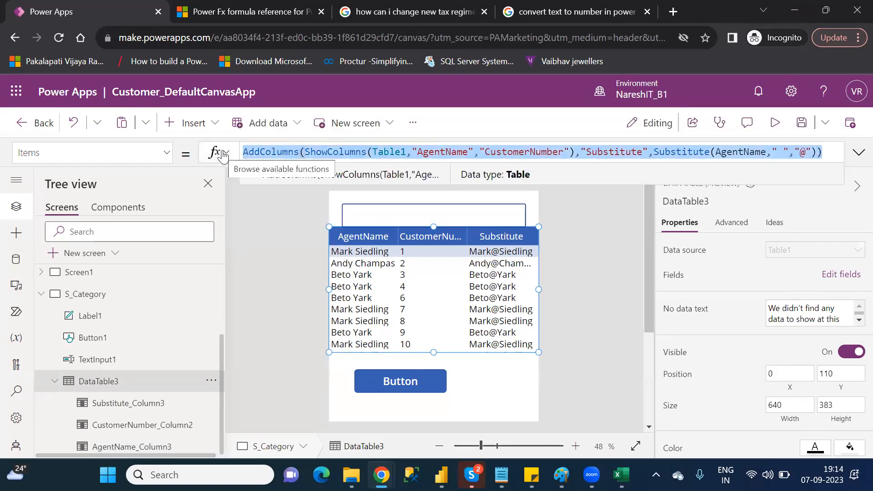
{"action": "type", "text": "addcol"}
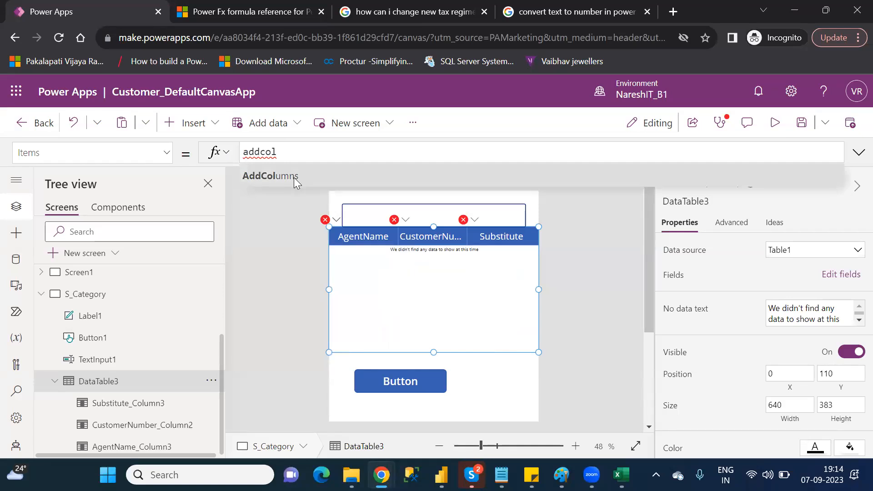
{"action": "key", "text": "ctrl+z"}
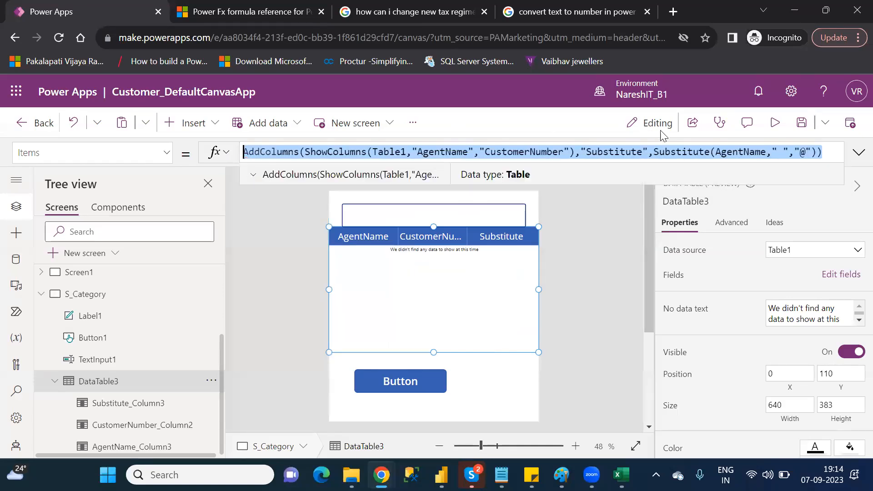
Extend the AddColumns formula in DataTable3's Items with another column named "Second" on a new line
{"action": "left_click", "coordinate": [819, 151]}
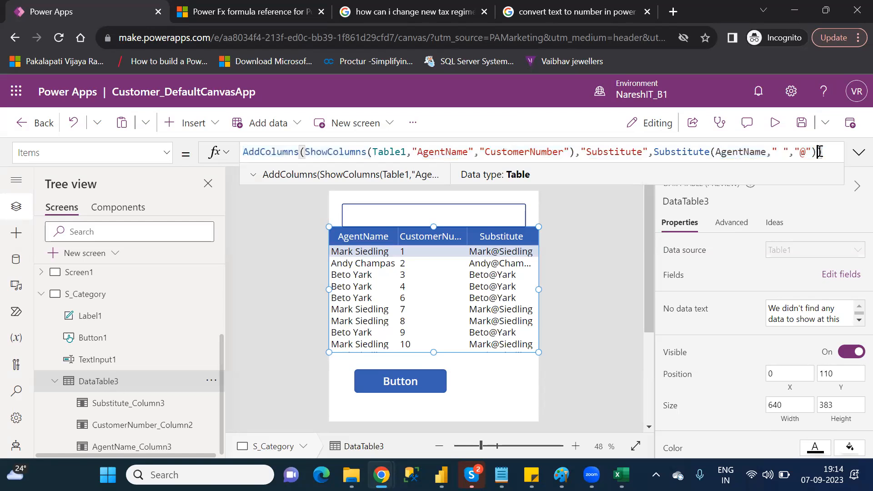
{"action": "type", "text": ",\"\""}
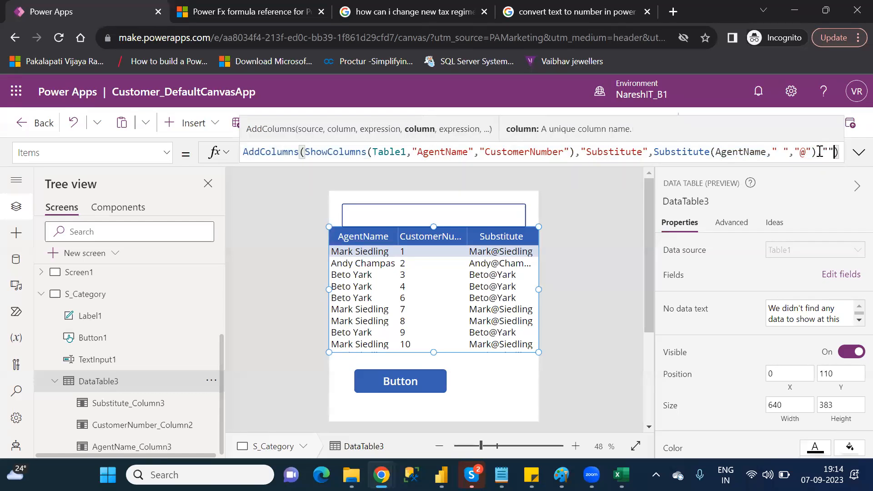
{"action": "left_click", "coordinate": [858, 152]}
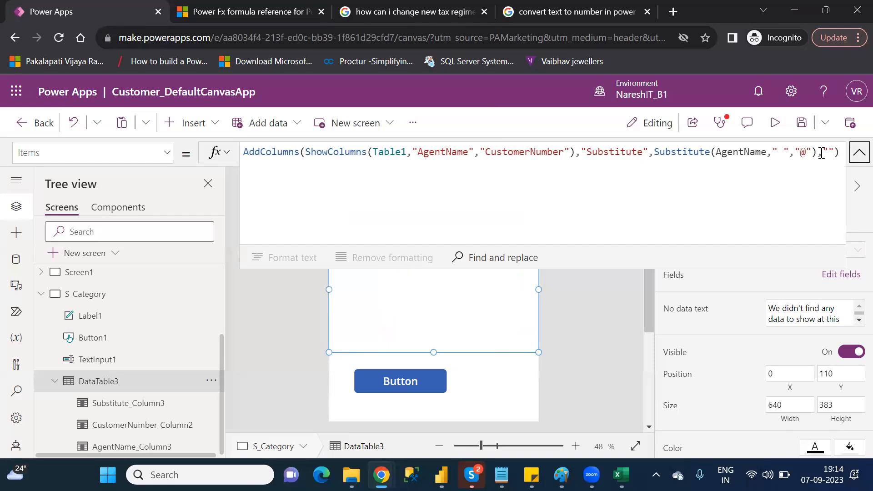
{"action": "left_click", "coordinate": [822, 154]}
{"action": "key", "text": "shift+Return"}
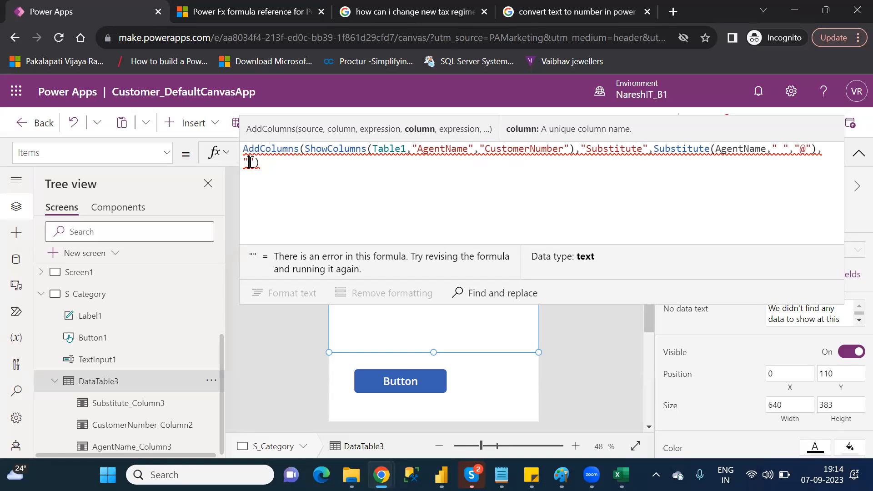
{"action": "left_click", "coordinate": [250, 163]}
{"action": "type", "text": "Second\","}
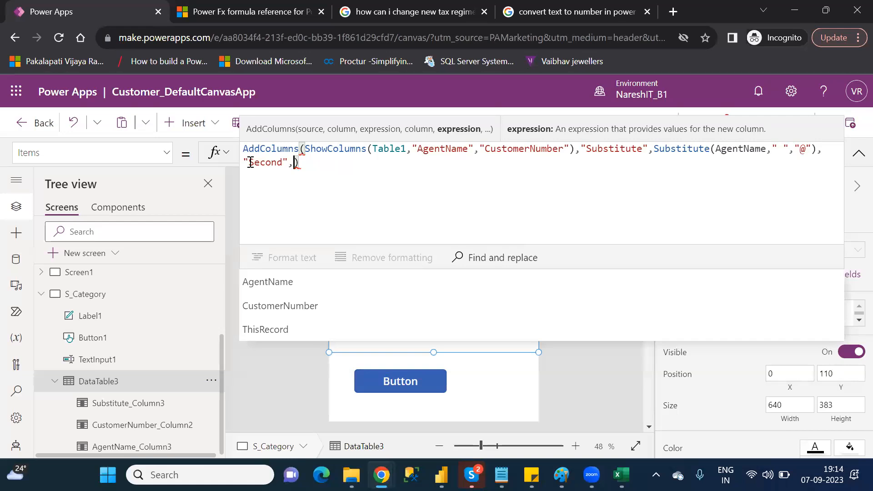
Set the new column's expression to Second(Now()) and collapse the expanded formula bar
{"action": "type", "text": "secon"}
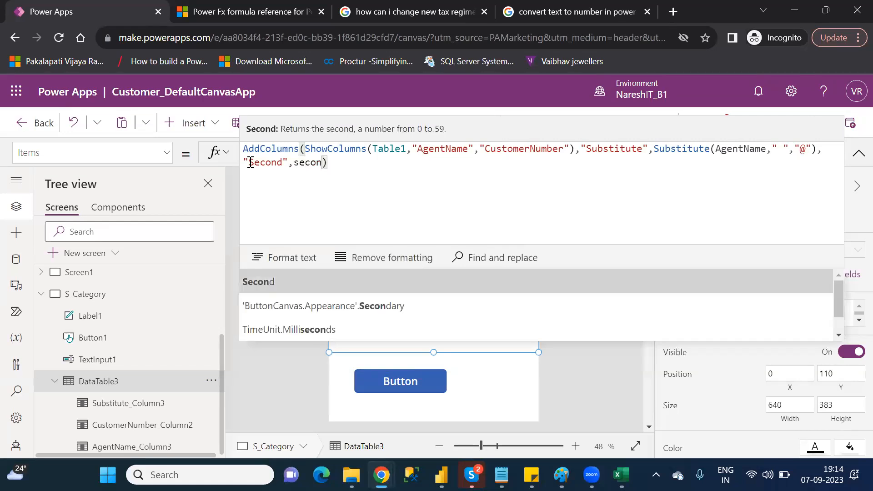
{"action": "key", "text": "Tab"}
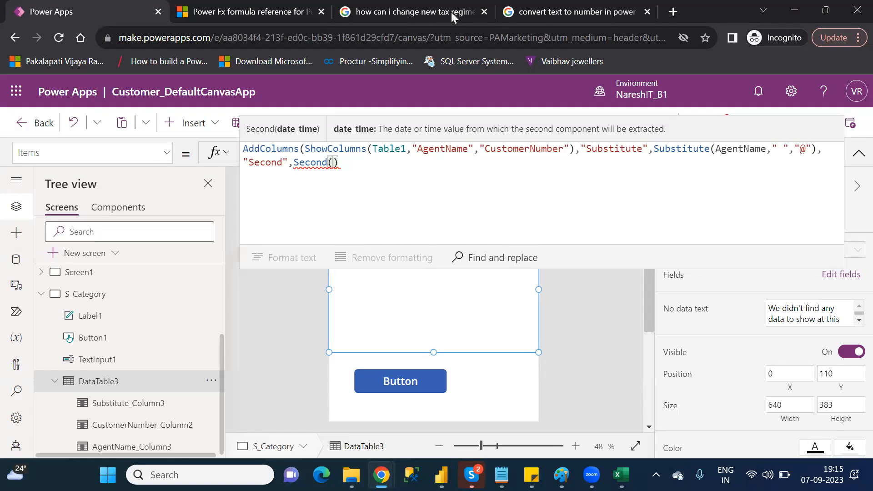
{"action": "left_click", "coordinate": [480, 107]}
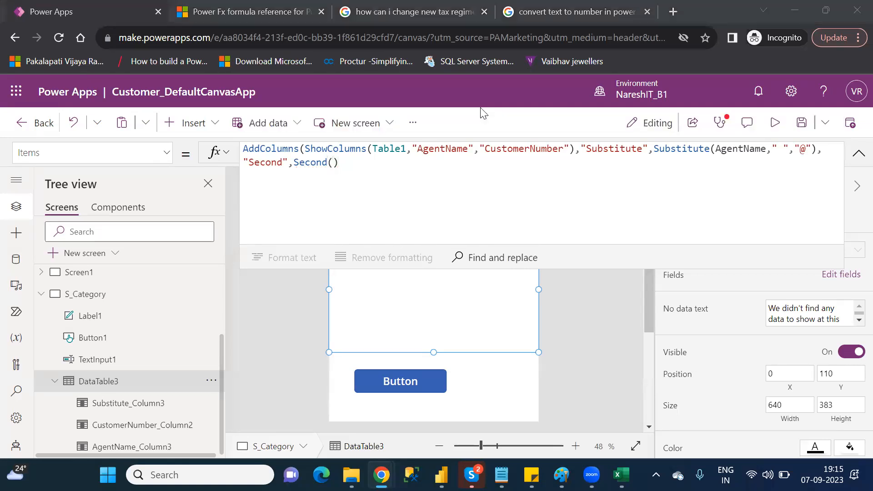
{"action": "left_click", "coordinate": [335, 162]}
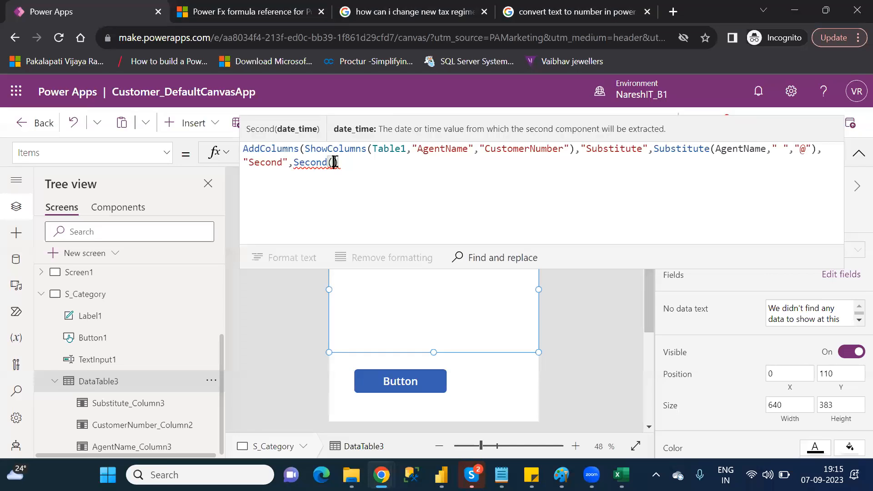
{"action": "type", "text": "nd(Now()))"}
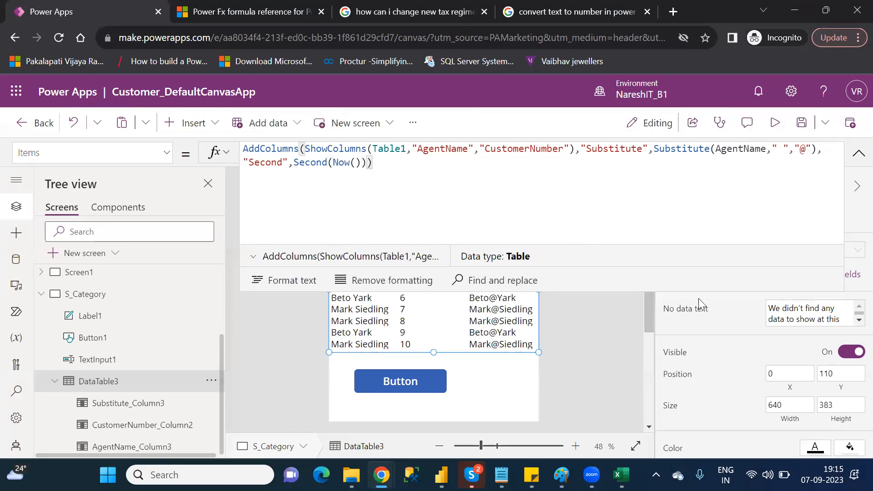
{"action": "left_click", "coordinate": [858, 155]}
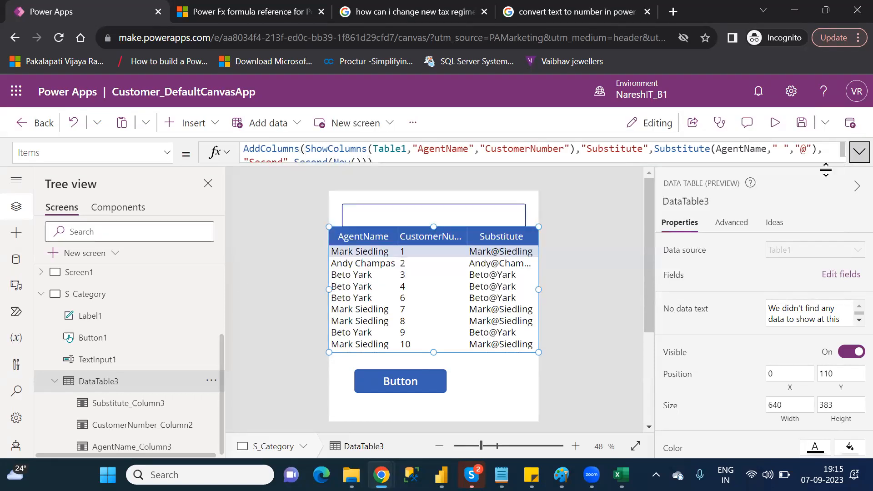
Add the Second field to DataTable3's displayed fields and close the field list
{"action": "left_click", "coordinate": [832, 275]}
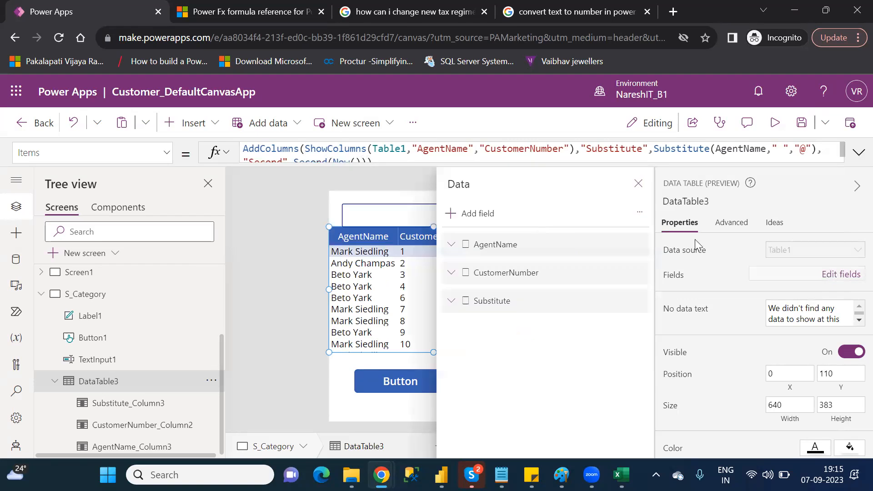
{"action": "left_click", "coordinate": [471, 215]}
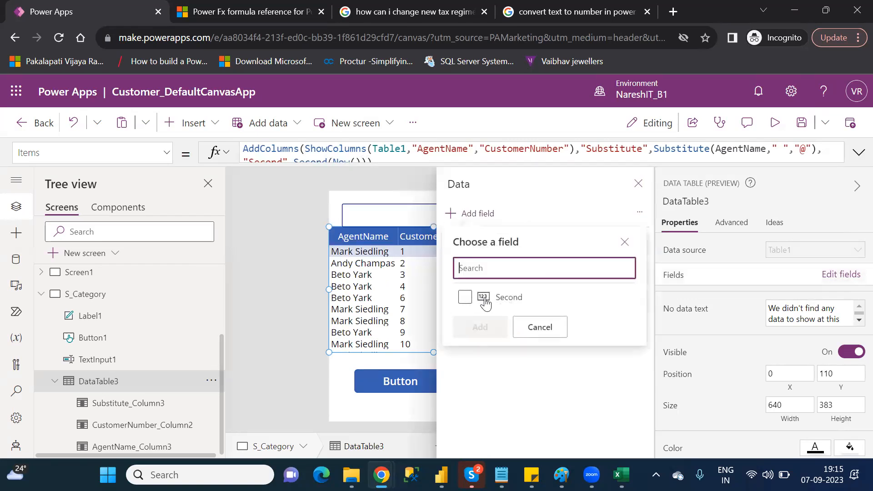
{"action": "left_click", "coordinate": [464, 297]}
{"action": "left_click", "coordinate": [480, 328]}
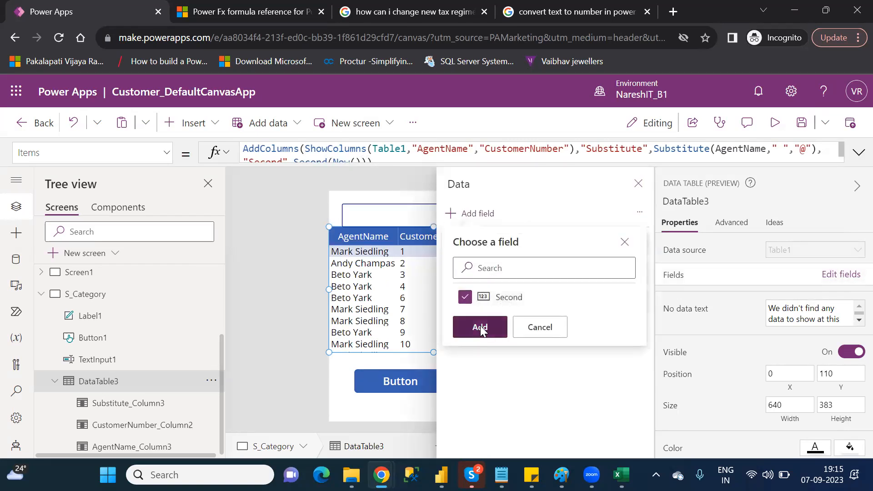
{"action": "left_click", "coordinate": [639, 183]}
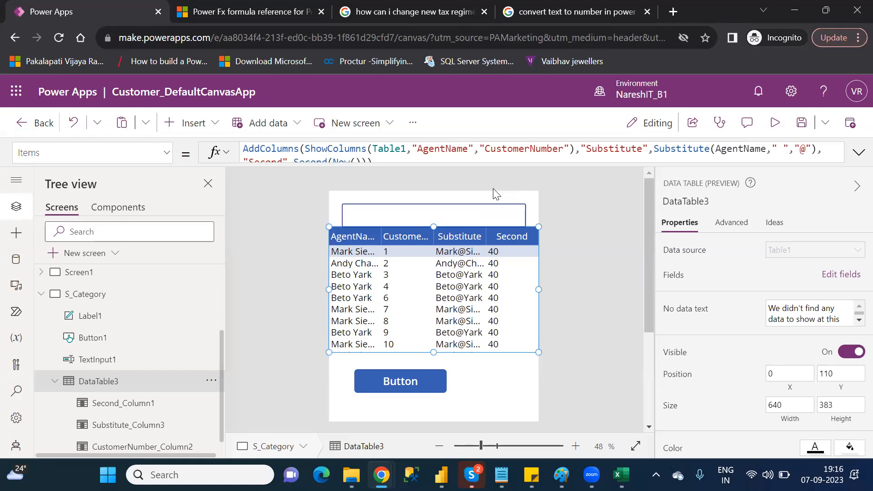
Check the S Category Functions list in the Category_Wise_Functions notes around SortByColumns/Sort, and return to the Power Apps editor
{"action": "left_click", "coordinate": [513, 468]}
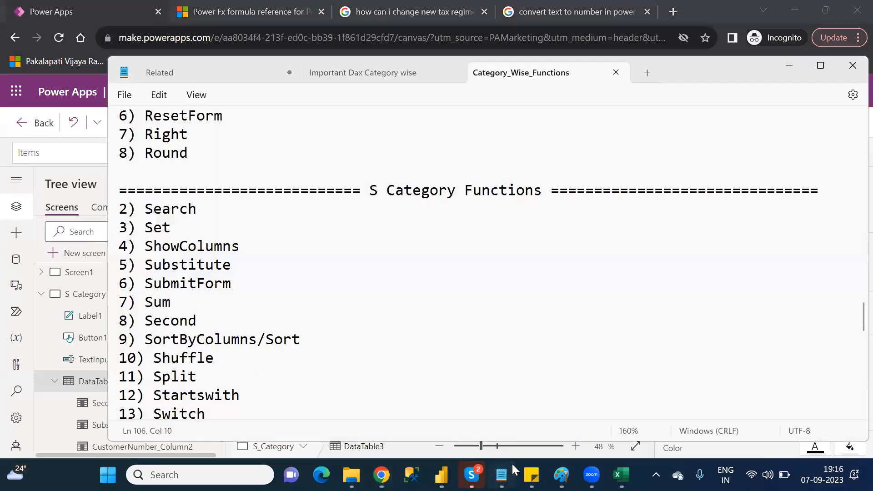
{"action": "key", "text": "Down"}
{"action": "key", "text": "Down"}
{"action": "key", "text": "Down"}
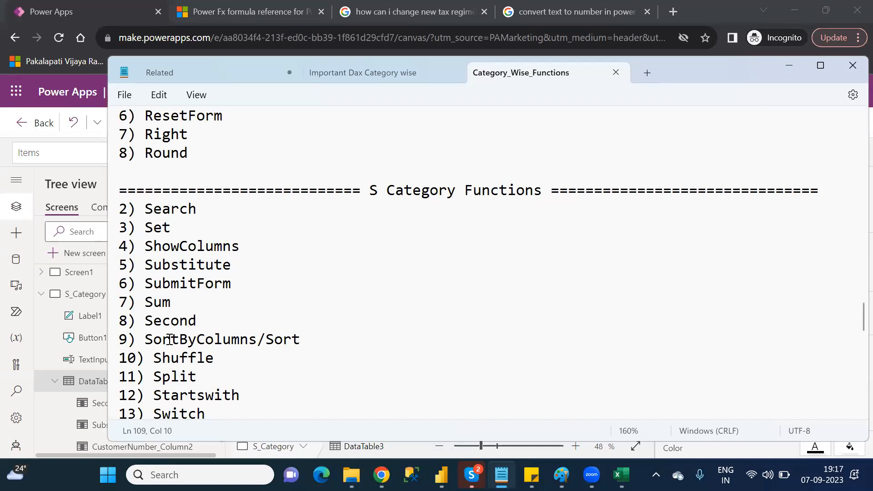
{"action": "key", "text": "alt+Tab"}
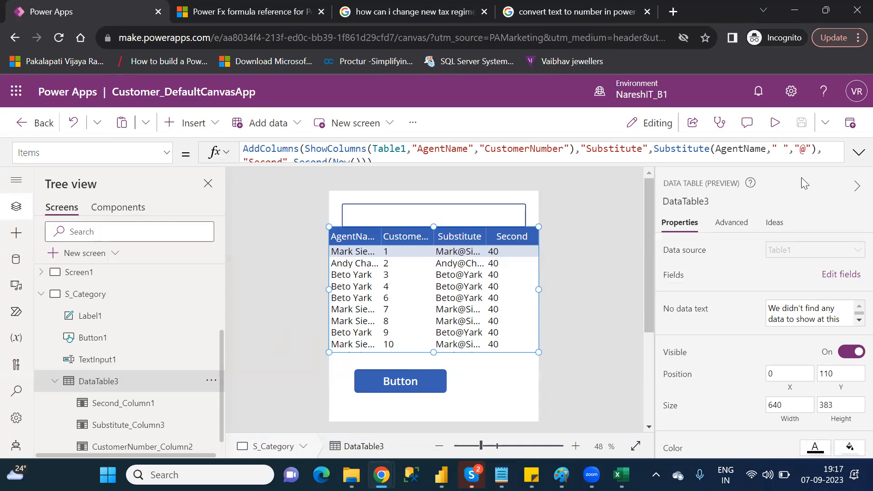
{"action": "left_click", "coordinate": [822, 151]}
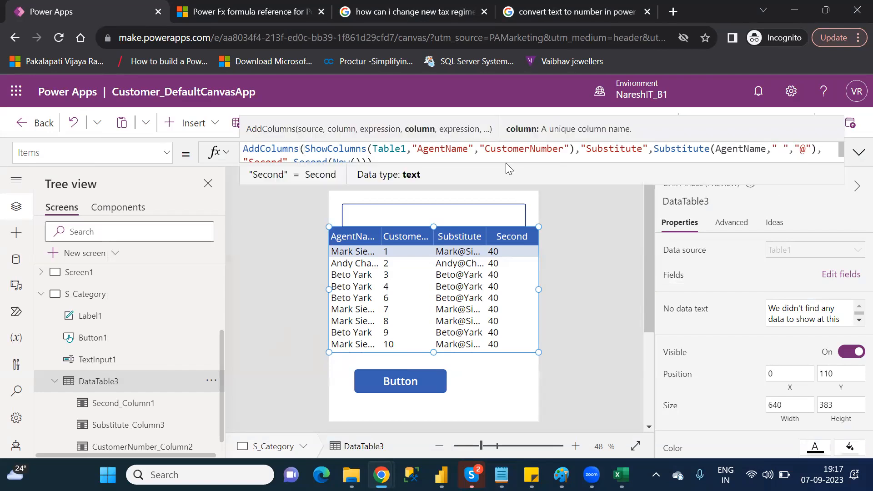
{"action": "left_click", "coordinate": [391, 158]}
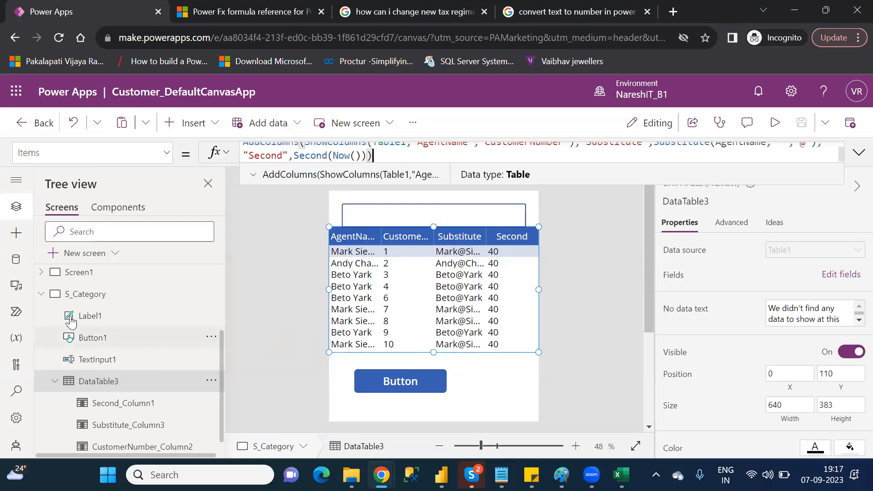
Collapse the S_Category screen in the tree and add a blank new screen after it
{"action": "left_click", "coordinate": [70, 275]}
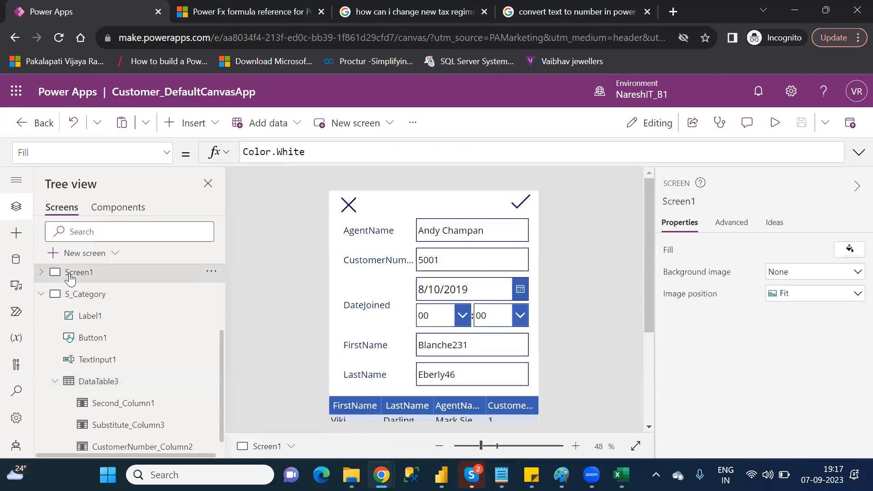
{"action": "left_click", "coordinate": [43, 297]}
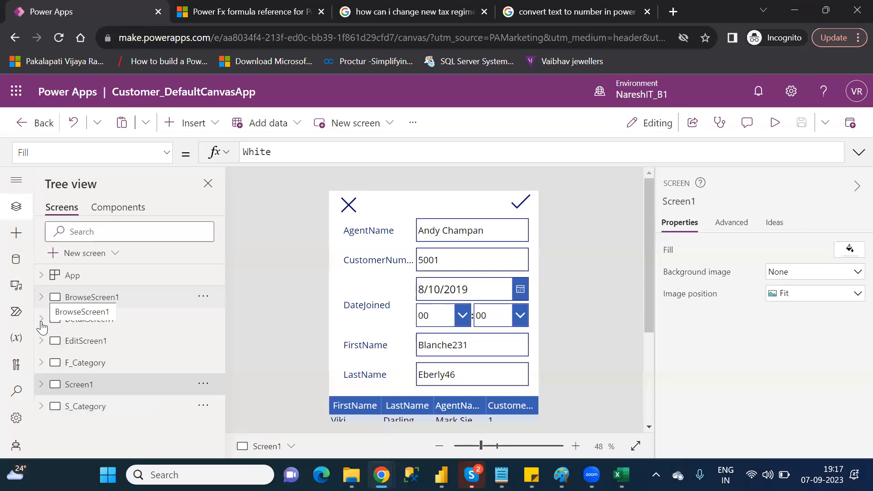
{"action": "left_click", "coordinate": [85, 407]}
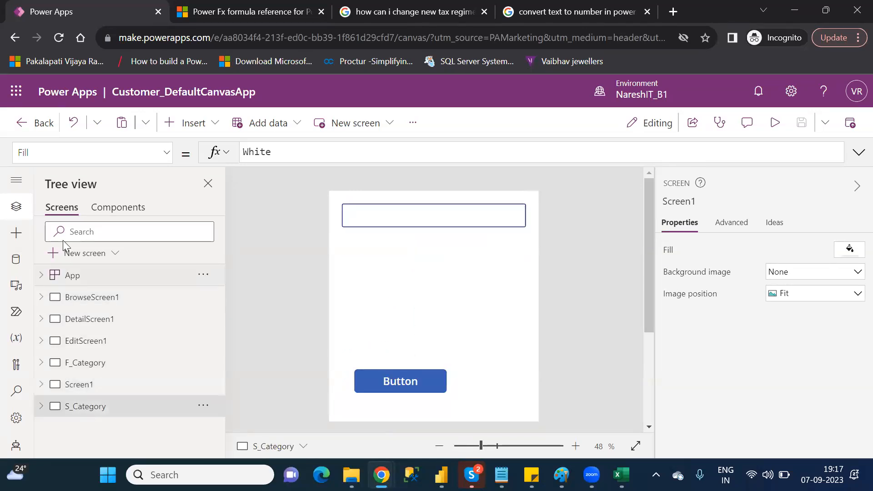
{"action": "left_click", "coordinate": [80, 257]}
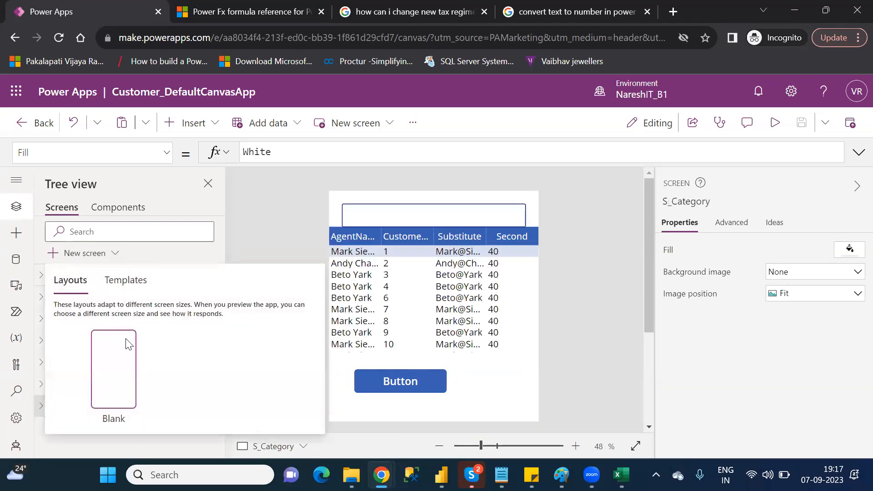
{"action": "left_click", "coordinate": [122, 357]}
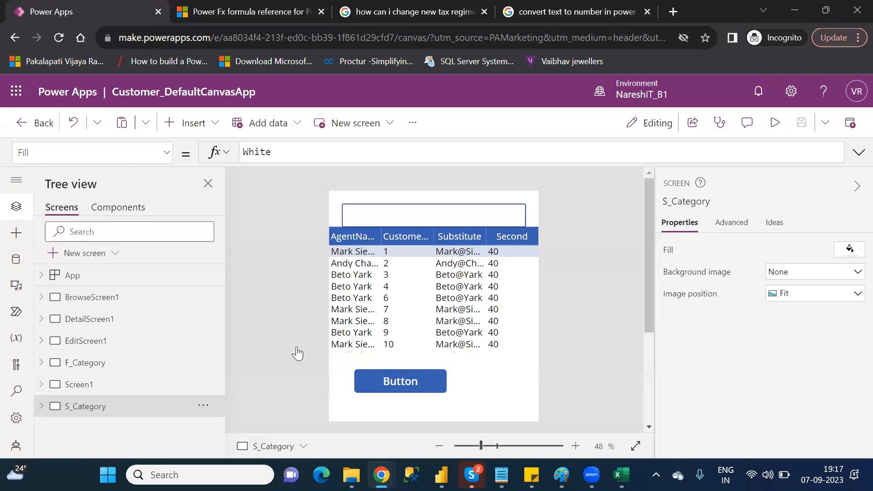
{"action": "left_click", "coordinate": [486, 446]}
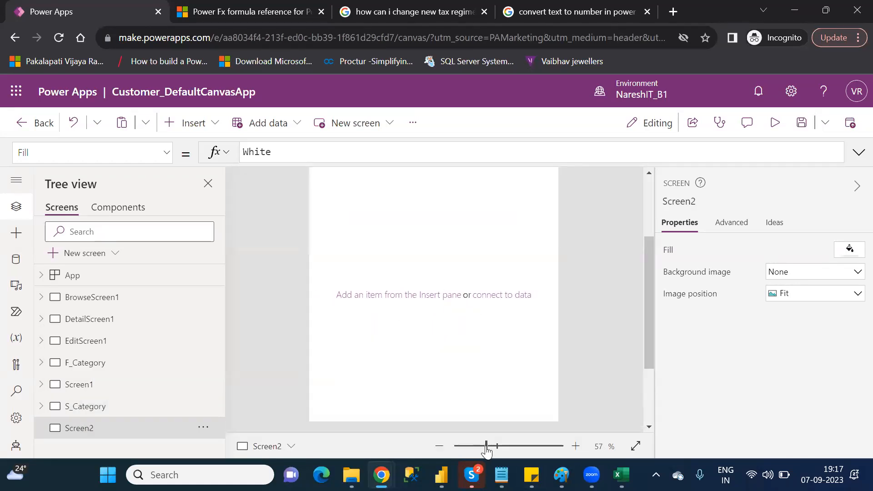
{"action": "left_click", "coordinate": [649, 201]}
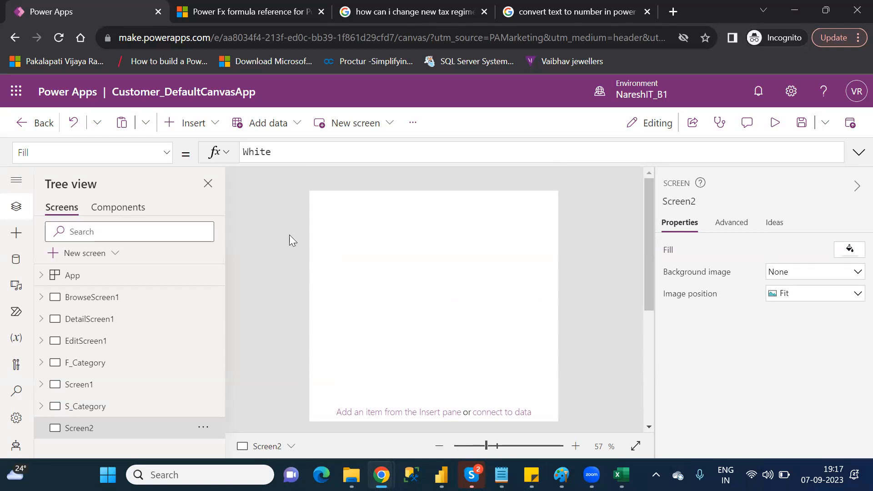
Insert a data table on the new blank screen and connect it to the Table1 data source
{"action": "left_click", "coordinate": [194, 128]}
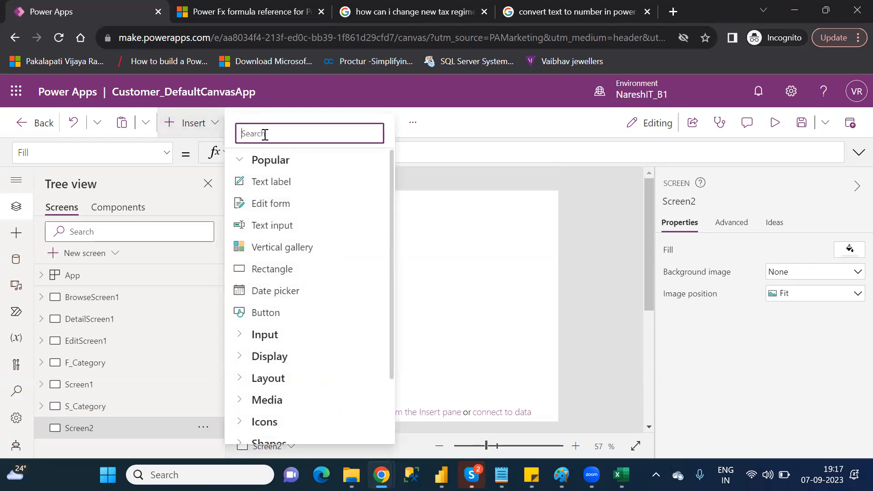
{"action": "type", "text": "data"}
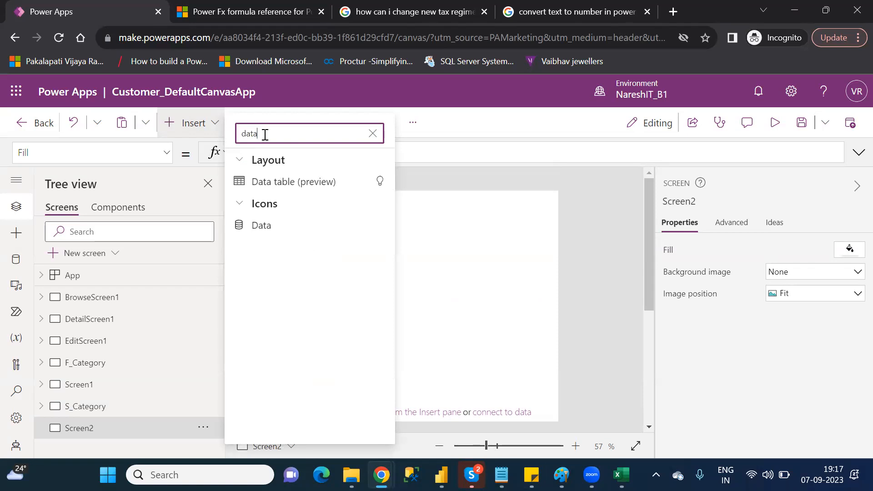
{"action": "left_click", "coordinate": [295, 184]}
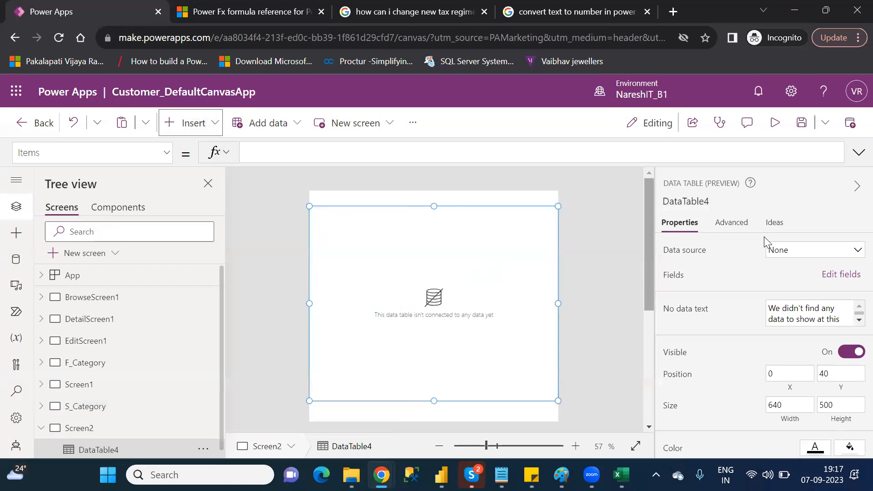
{"action": "left_click", "coordinate": [807, 253]}
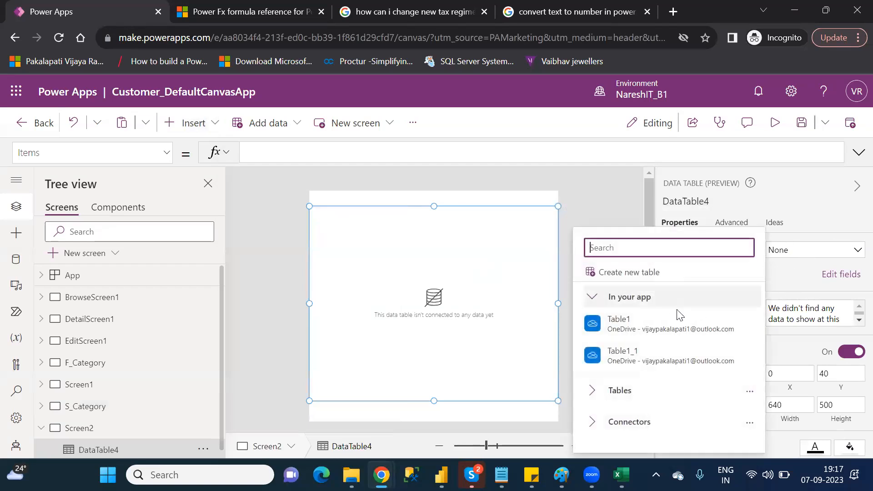
{"action": "left_click", "coordinate": [647, 329]}
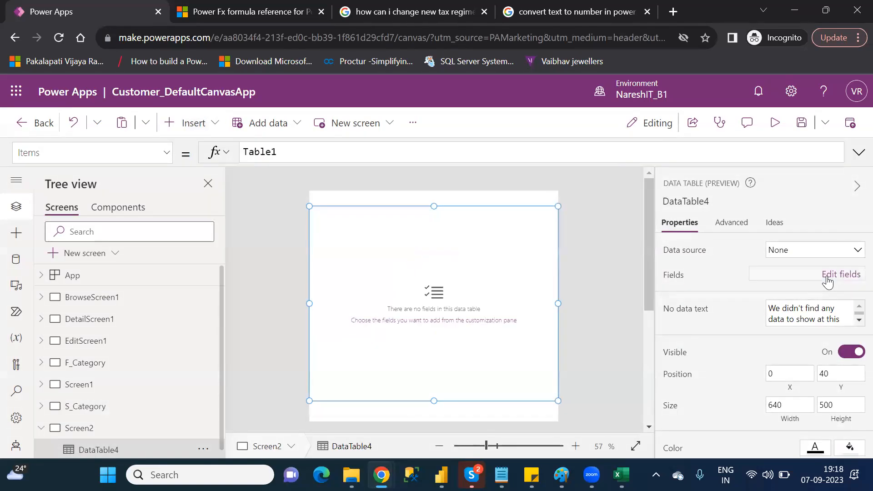
Add the FirstName, LastName and AgentName fields to the new data table and close the field list
{"action": "left_click", "coordinate": [828, 278]}
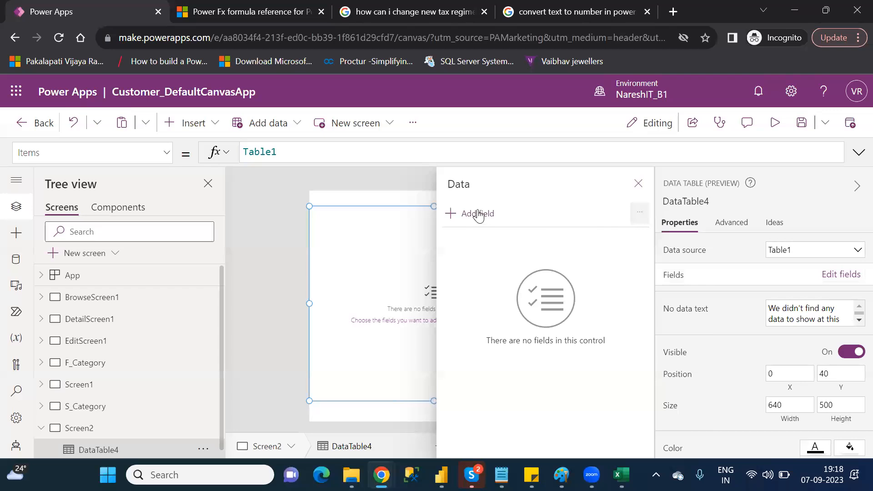
{"action": "left_click", "coordinate": [479, 214]}
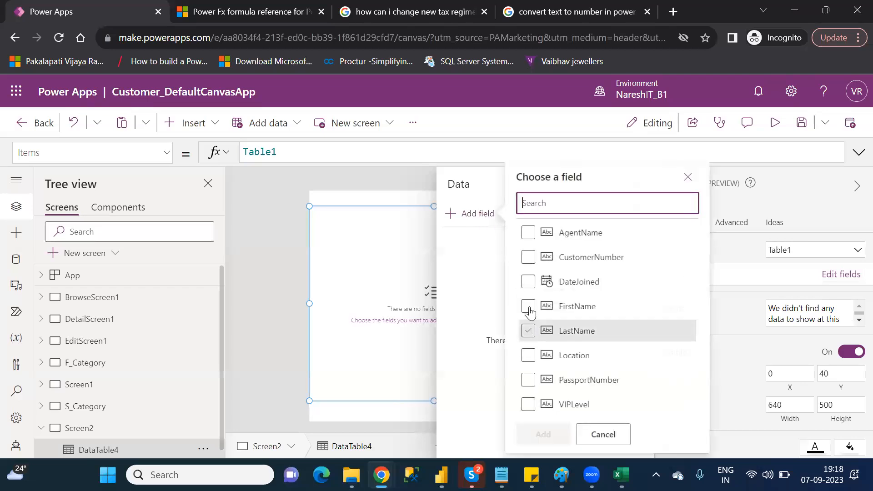
{"action": "left_click", "coordinate": [528, 308]}
{"action": "left_click", "coordinate": [529, 331]}
{"action": "left_click", "coordinate": [529, 234]}
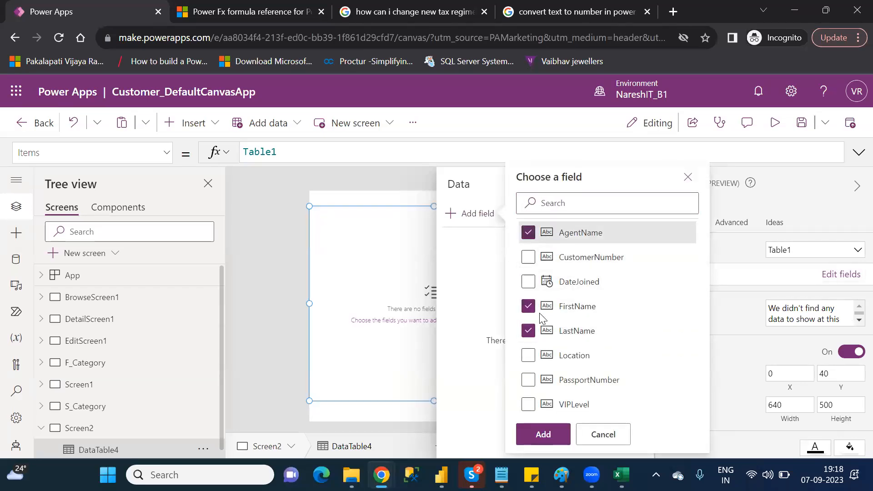
{"action": "left_click", "coordinate": [545, 437]}
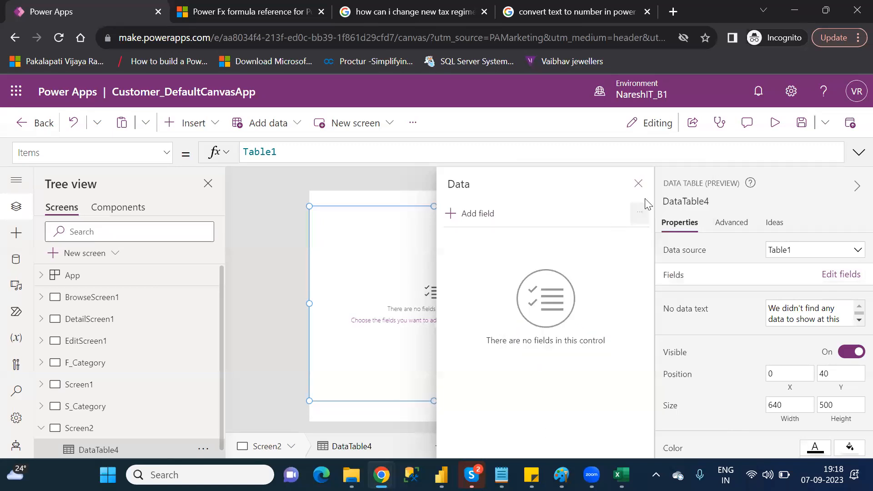
{"action": "left_click", "coordinate": [638, 185]}
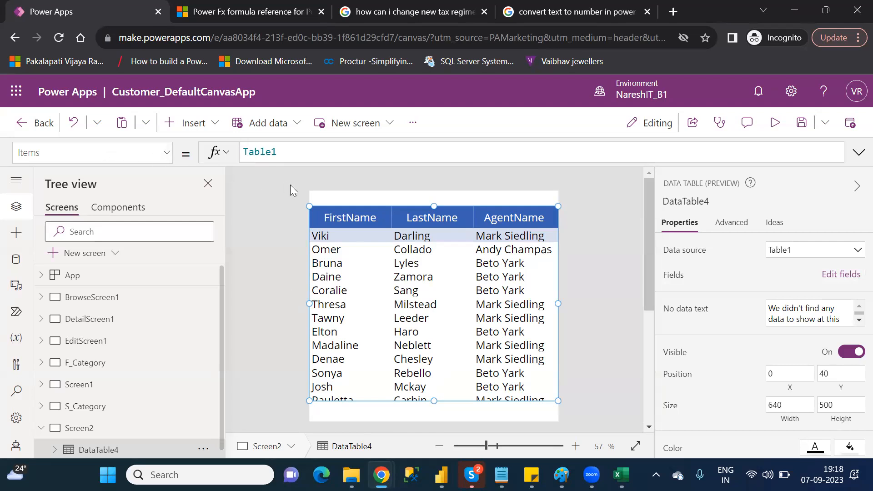
Begin a Sort function in front of Table1 in the data table's Items formula
{"action": "left_click", "coordinate": [244, 151]}
{"action": "type", "text": "Sor"}
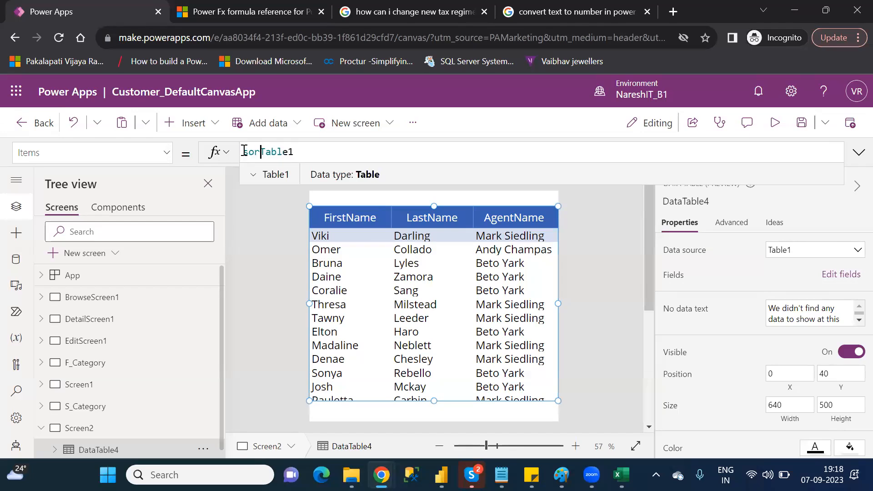
{"action": "type", "text": "t("}
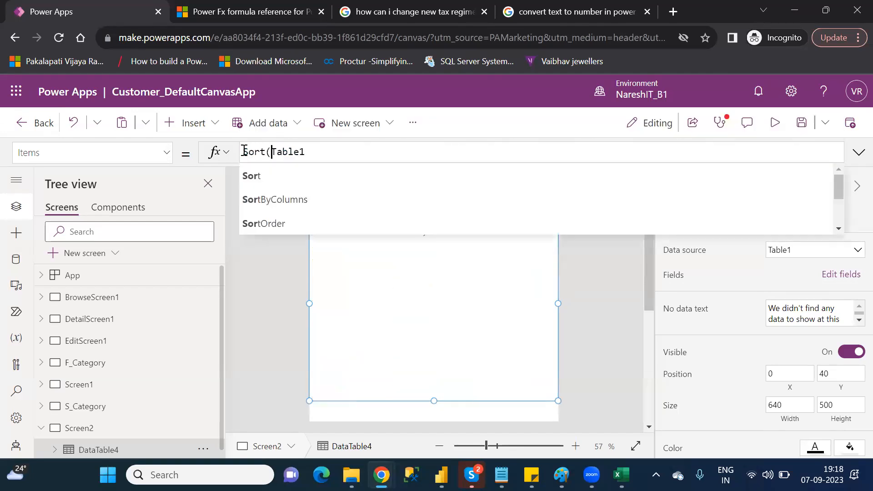
{"action": "left_click", "coordinate": [326, 152]}
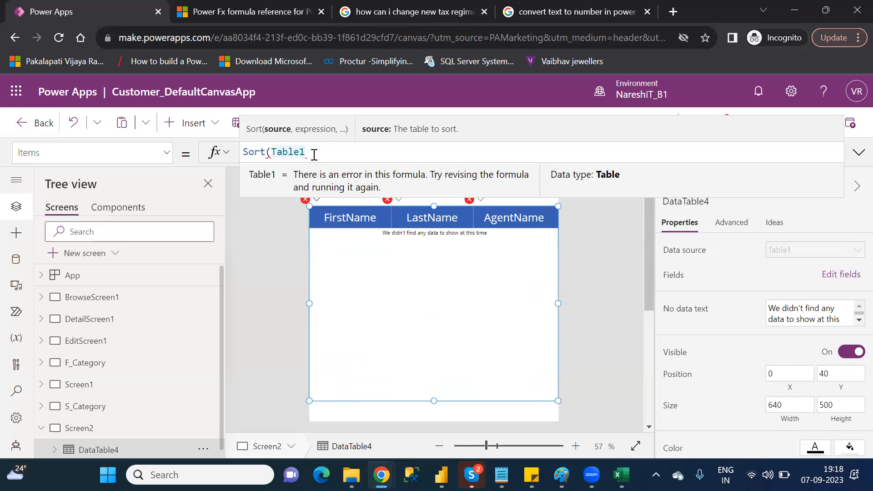
Add FirstName as the sort expression after Table1 in the Sort formula
{"action": "type", "text": ","}
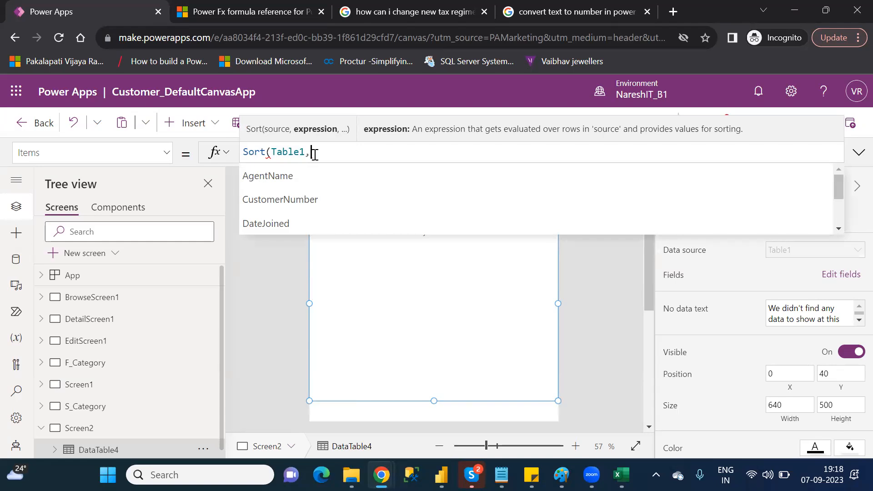
{"action": "key", "text": "Down"}
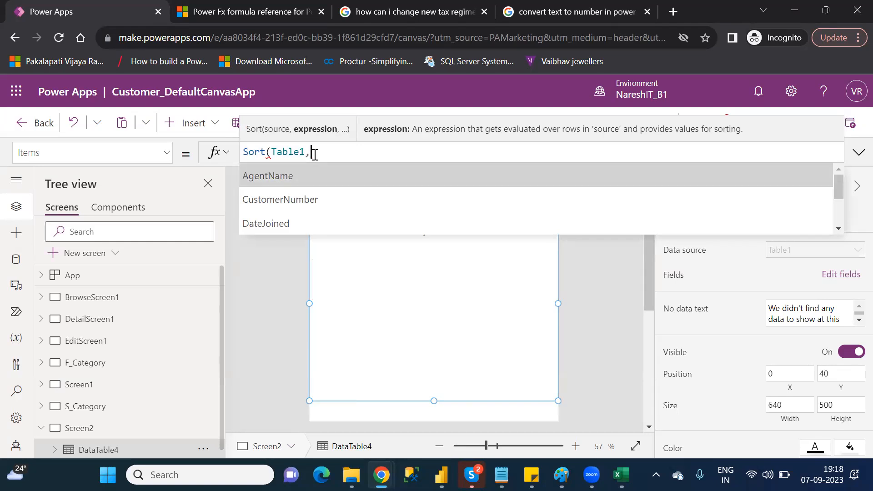
{"action": "key", "text": "Down"}
{"action": "key", "text": "Down"}
{"action": "key", "text": "Down"}
{"action": "key", "text": "Down"}
{"action": "key", "text": "Up"}
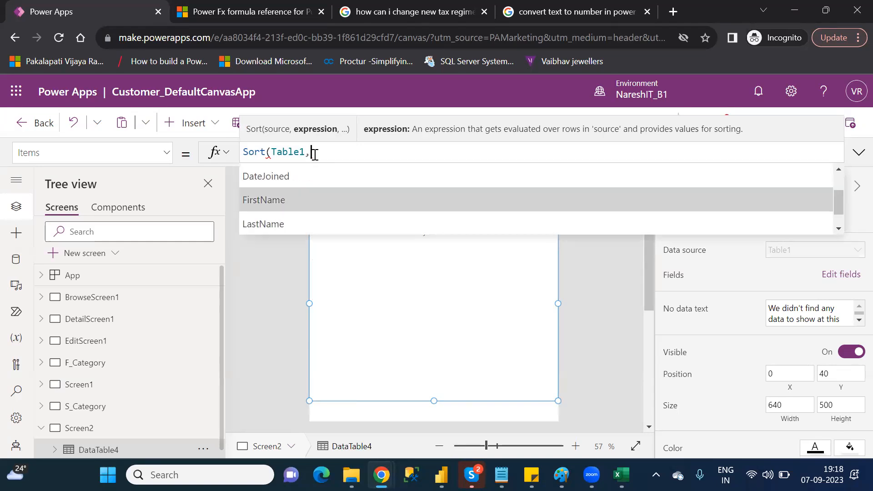
{"action": "key", "text": "Tab"}
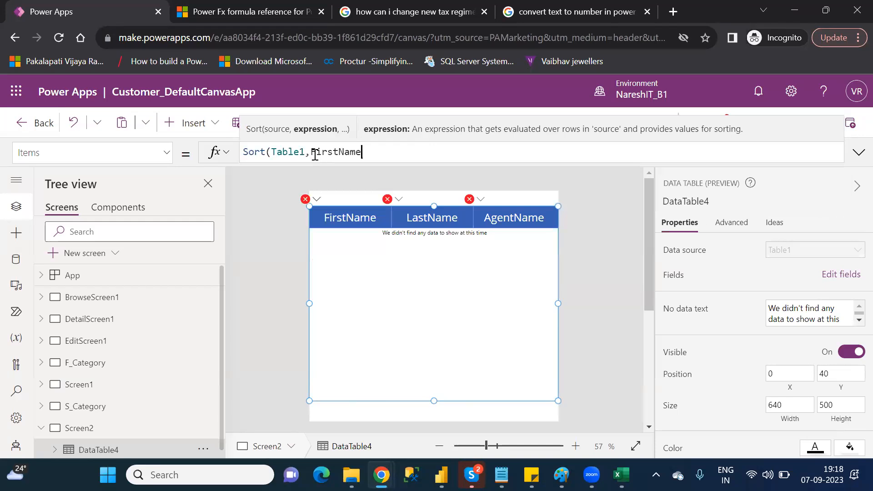
Set the sort order to SortOrder.Ascending and close the Sort formula with a single parenthesis
{"action": "type", "text": ","}
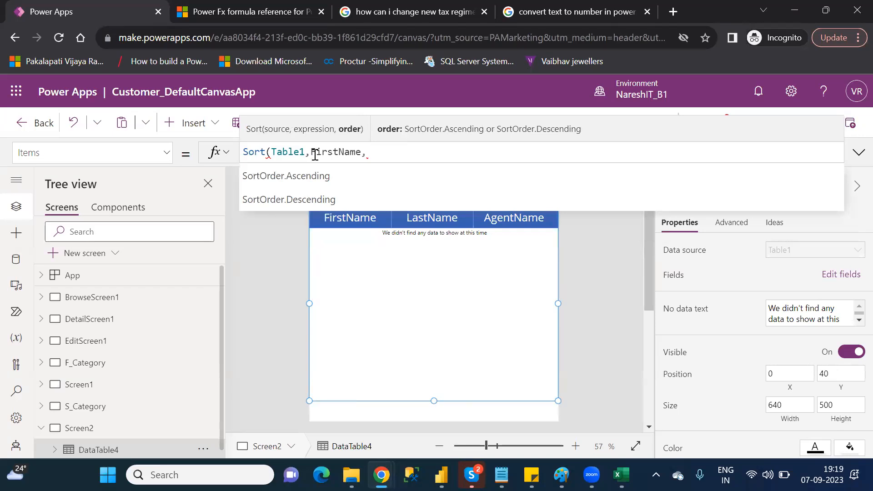
{"action": "key", "text": "Down"}
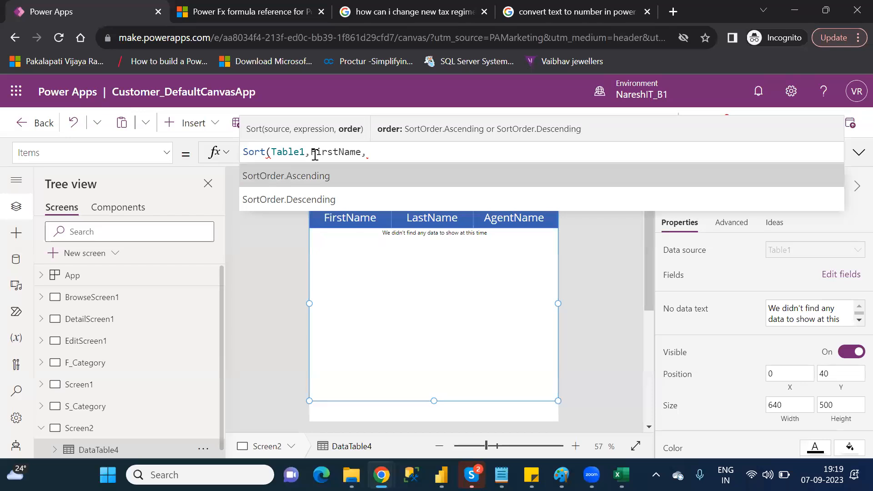
{"action": "key", "text": "Tab"}
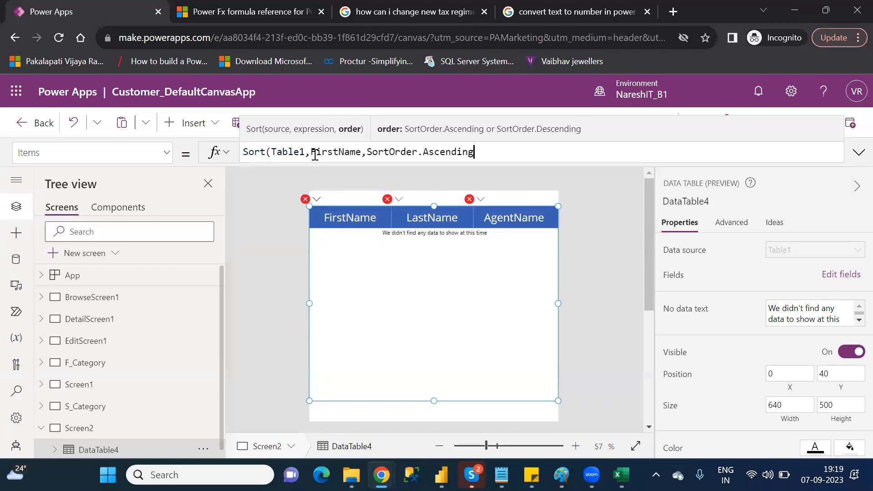
{"action": "type", "text": ")"}
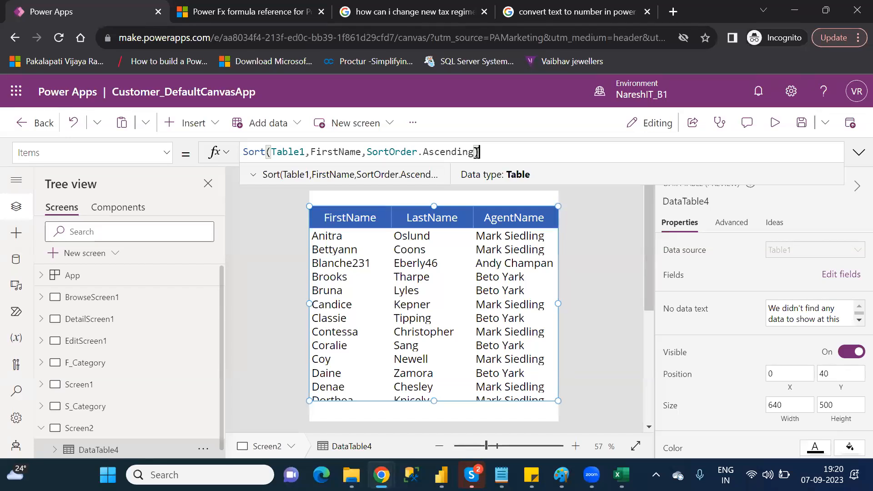
{"action": "type", "text": ")"}
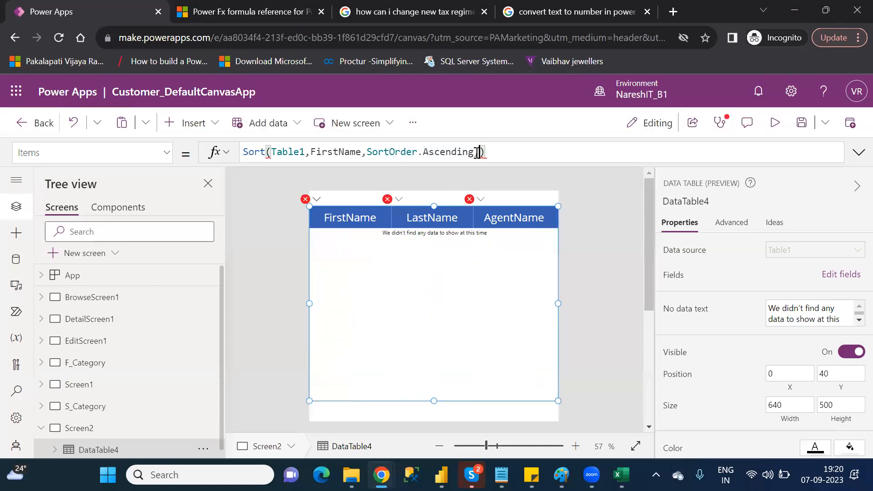
{"action": "key", "text": "BackSpace"}
{"action": "type", "text": ")"}
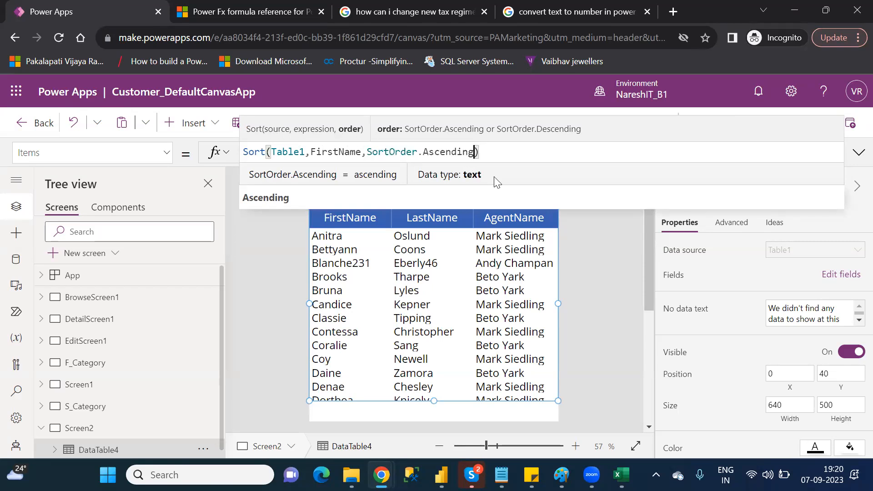
Replace the Sort function with SortByColumns in the data table's Items formula and go over its source and column arguments
{"action": "left_click", "coordinate": [267, 154]}
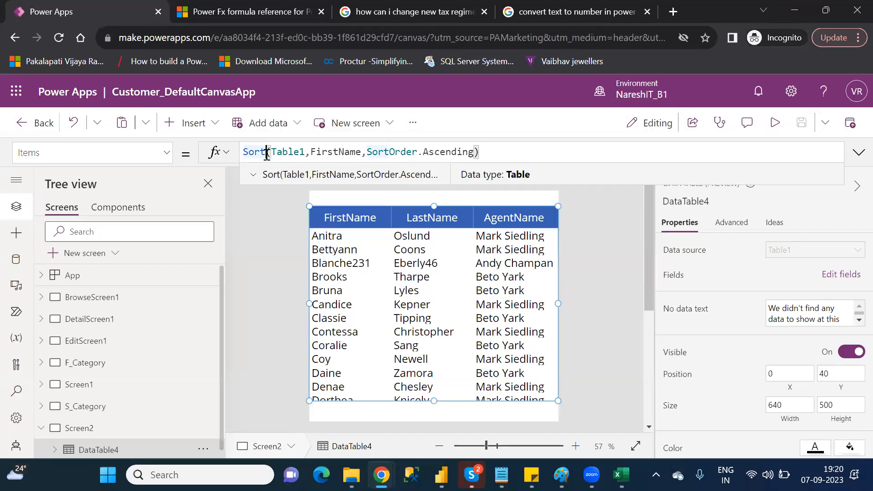
{"action": "type", "text": "By"}
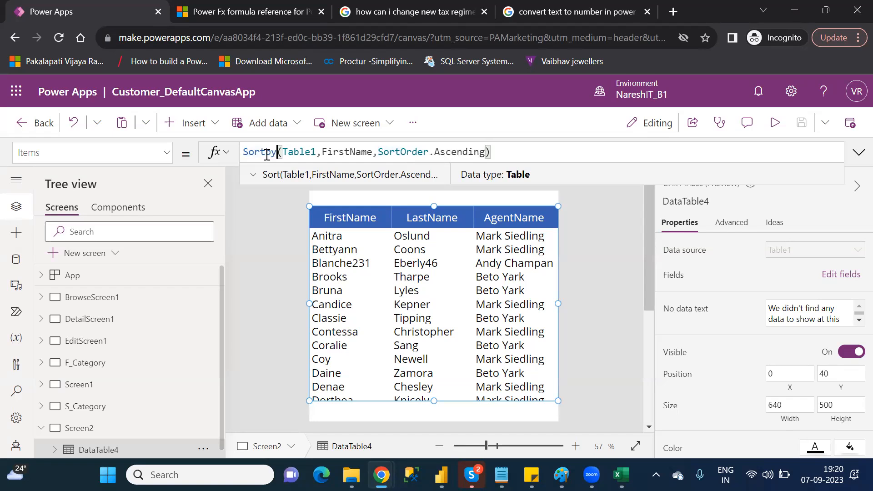
{"action": "key", "text": "Tab"}
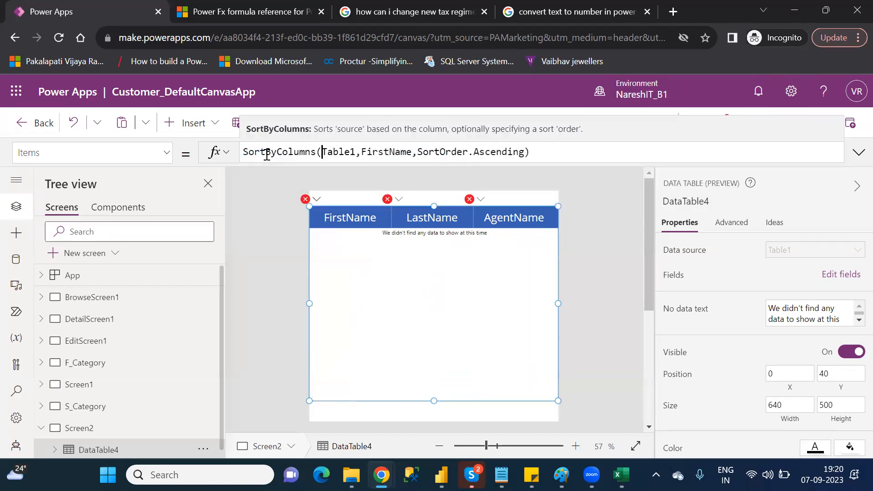
{"action": "double_click", "coordinate": [347, 152]}
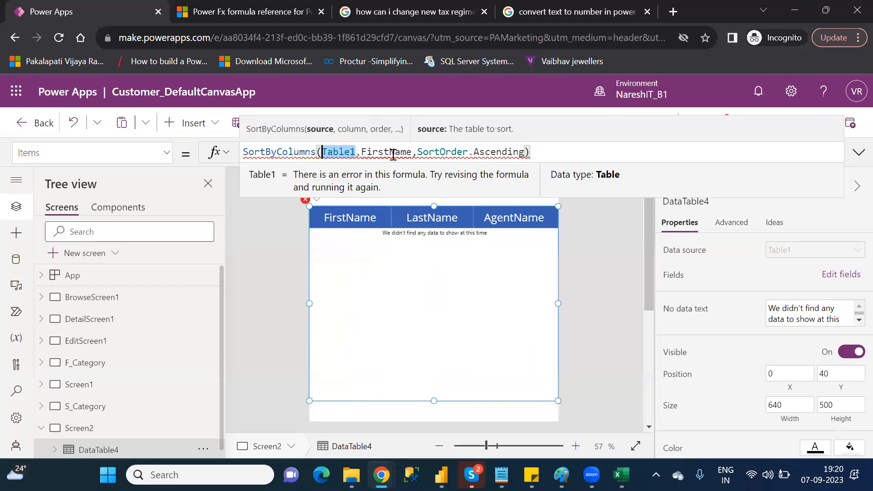
{"action": "double_click", "coordinate": [397, 153]}
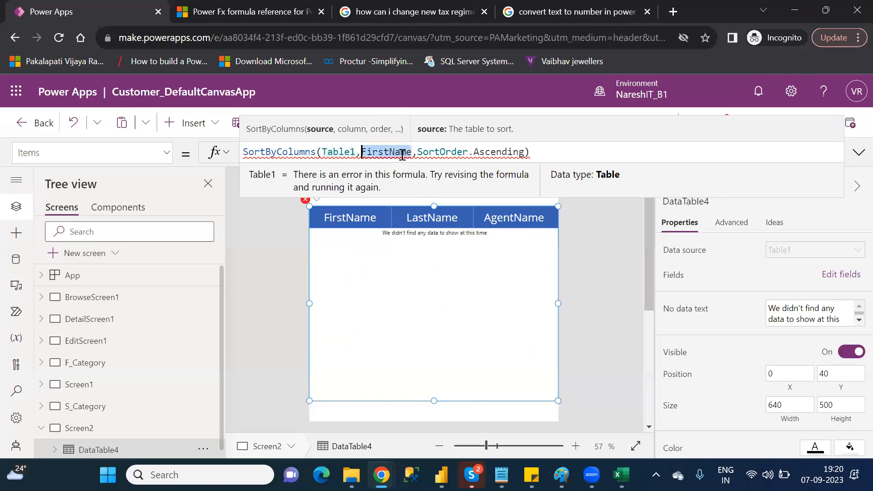
Add a comma after SortOrder.Ascending and replace the FirstName expression with the quoted column name "FirstName"
{"action": "left_click", "coordinate": [525, 152]}
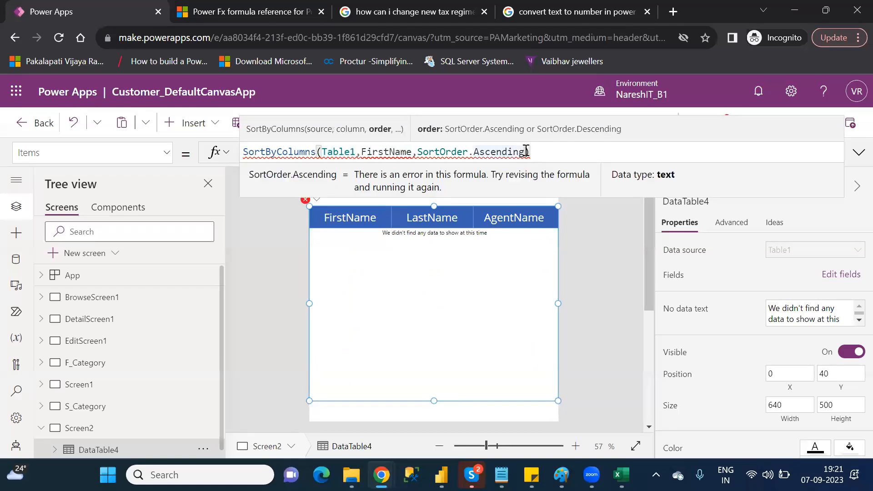
{"action": "type", "text": ","}
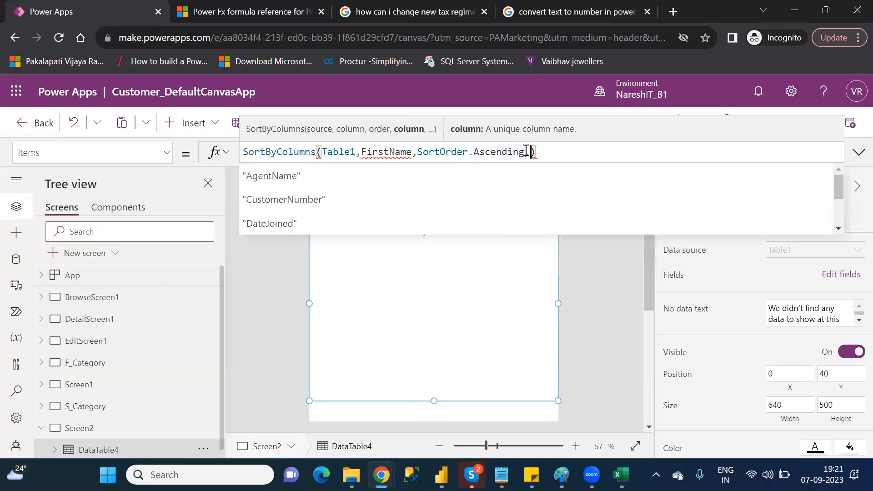
{"action": "double_click", "coordinate": [390, 152]}
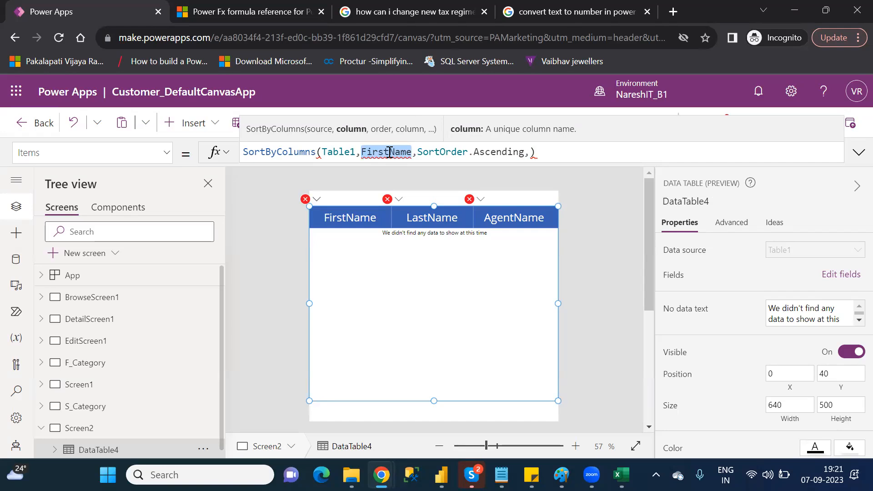
{"action": "key", "text": "BackSpace"}
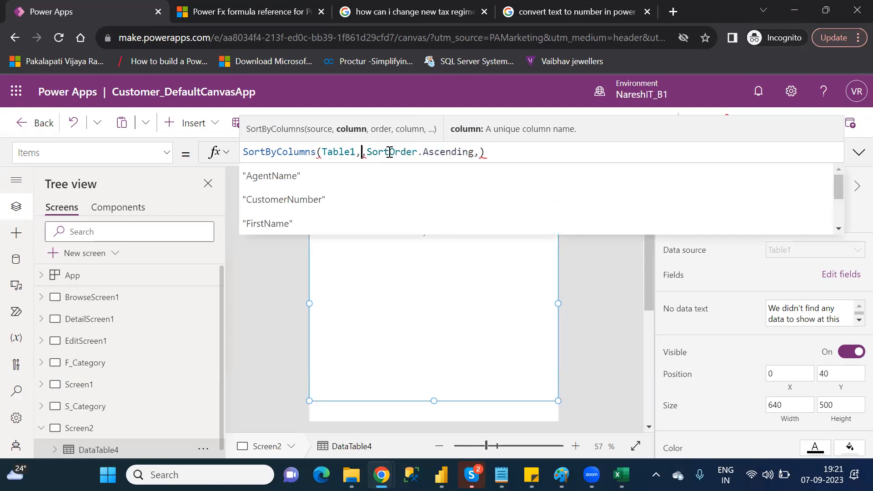
{"action": "key", "text": "Down"}
{"action": "key", "text": "Down"}
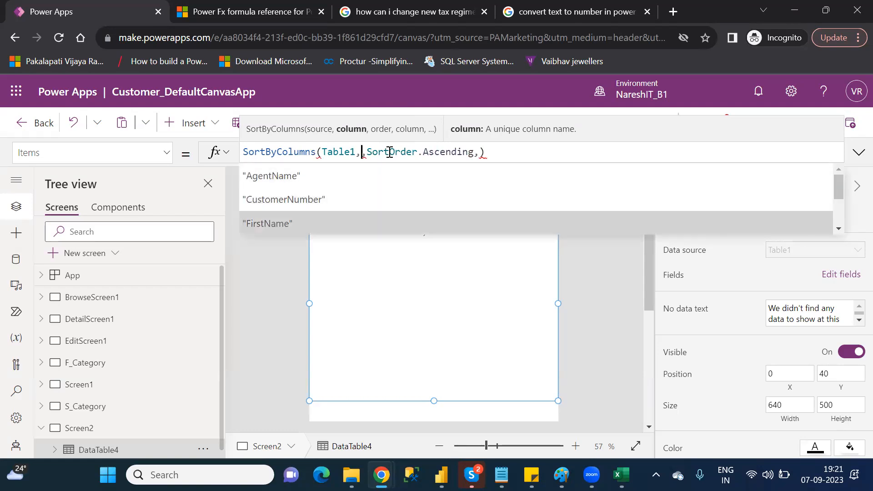
{"action": "key", "text": "Tab"}
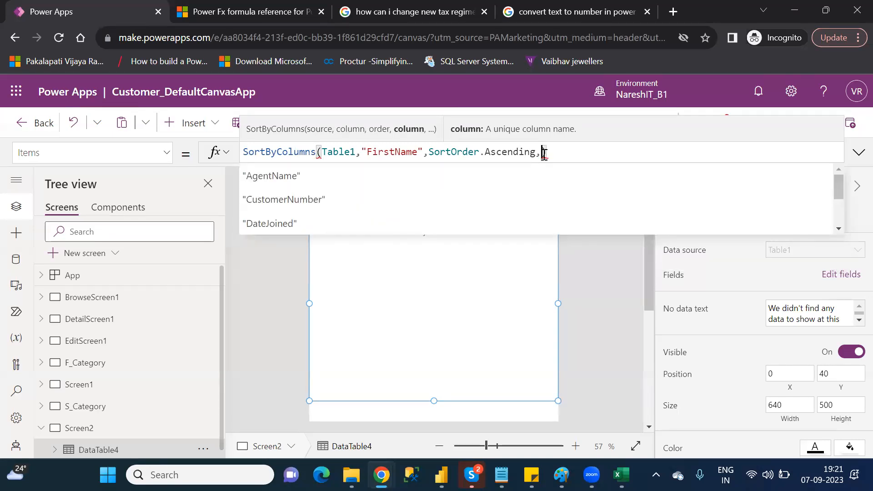
Add "LastName" with SortOrder.Ascending as the second sort column in the SortByColumns formula
{"action": "key", "text": "Down"}
{"action": "key", "text": "Down"}
{"action": "key", "text": "Down"}
{"action": "key", "text": "Down"}
{"action": "key", "text": "Down"}
{"action": "key", "text": "Tab"}
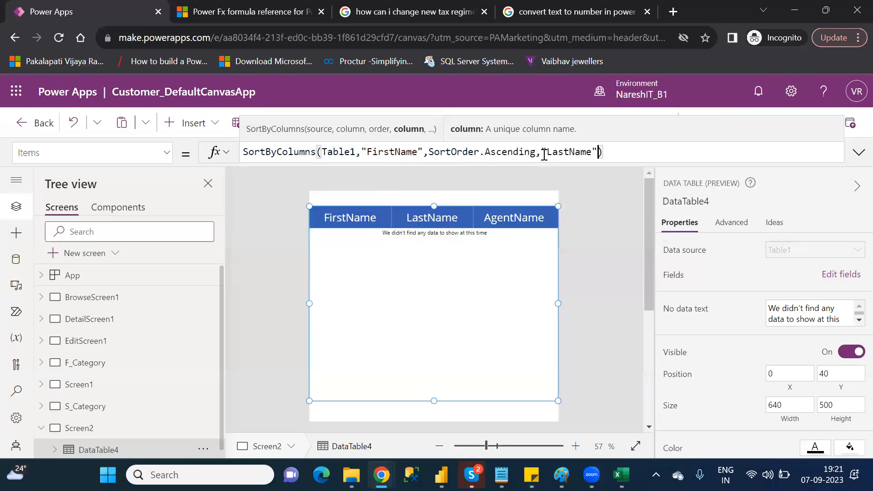
{"action": "type", "text": ","}
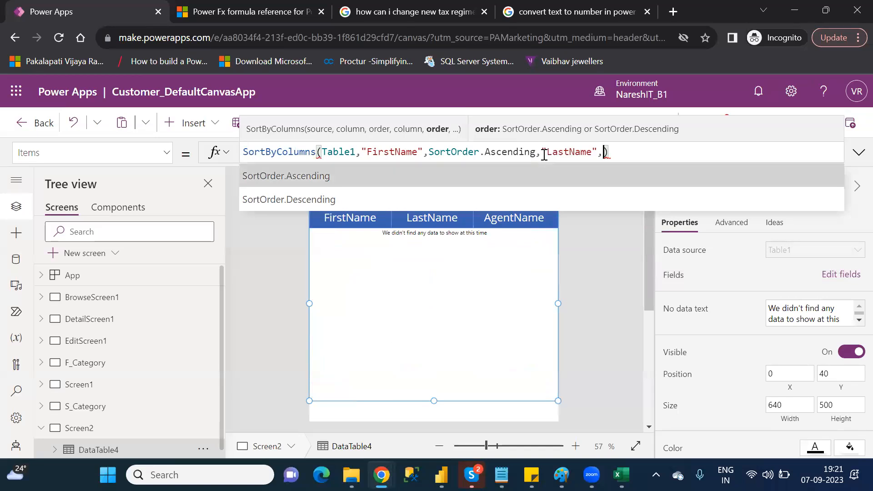
{"action": "key", "text": "Tab"}
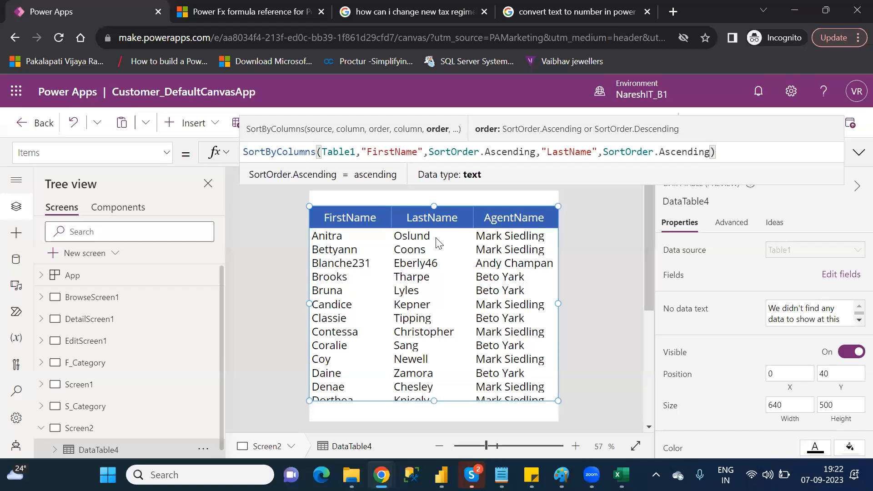
{"action": "left_click", "coordinate": [728, 156]}
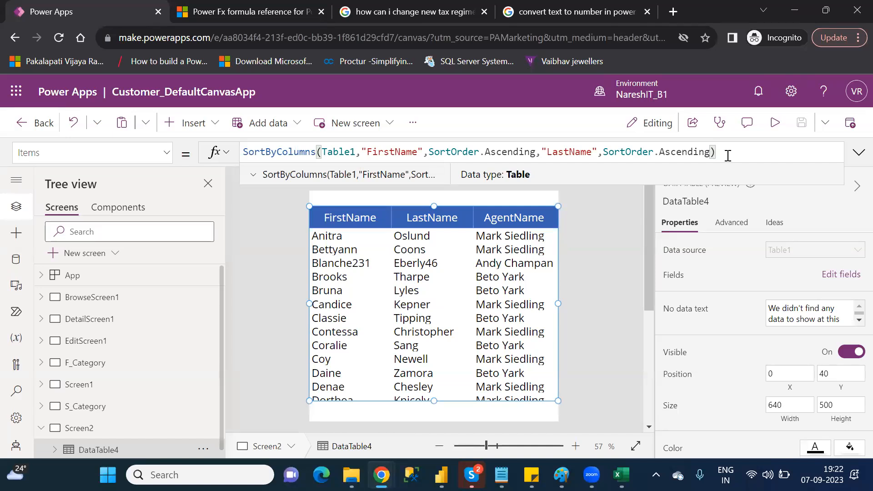
Check the Shuffle entry in the Category_Wise_Functions notes in Notepad and return to the Power Apps formula
{"action": "left_click", "coordinate": [368, 151]}
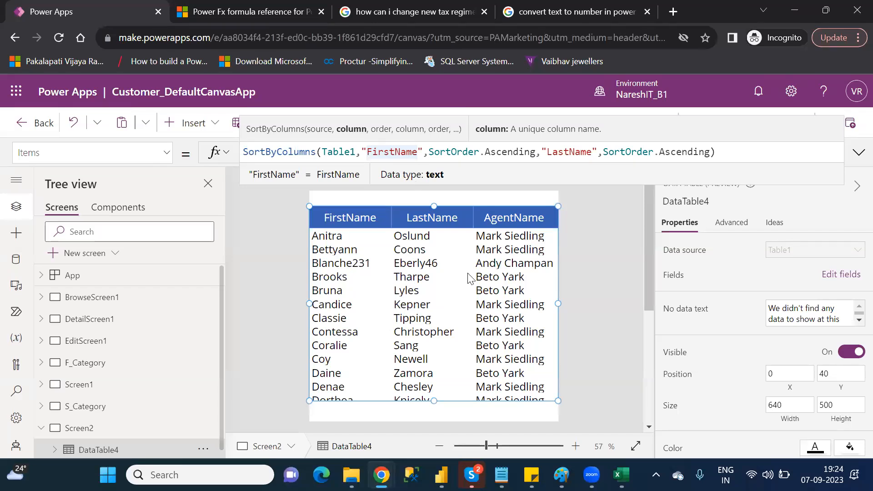
{"action": "mouse_move", "coordinate": [501, 475]}
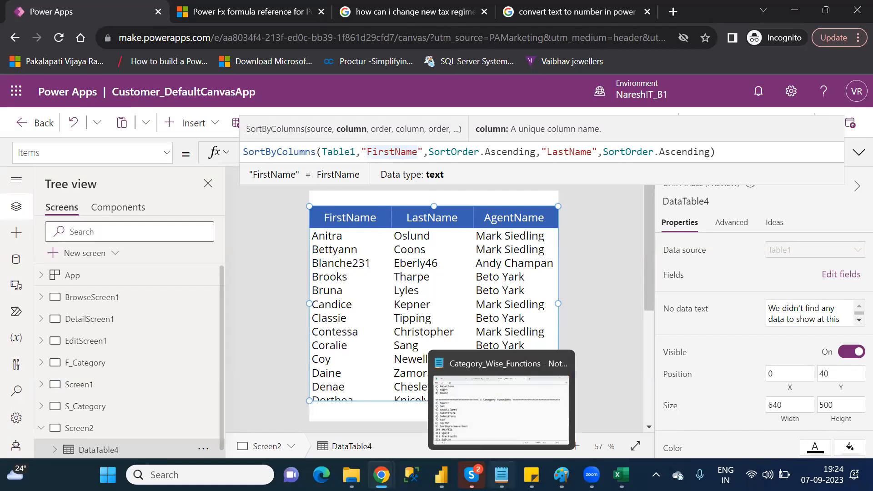
{"action": "left_click", "coordinate": [501, 407]}
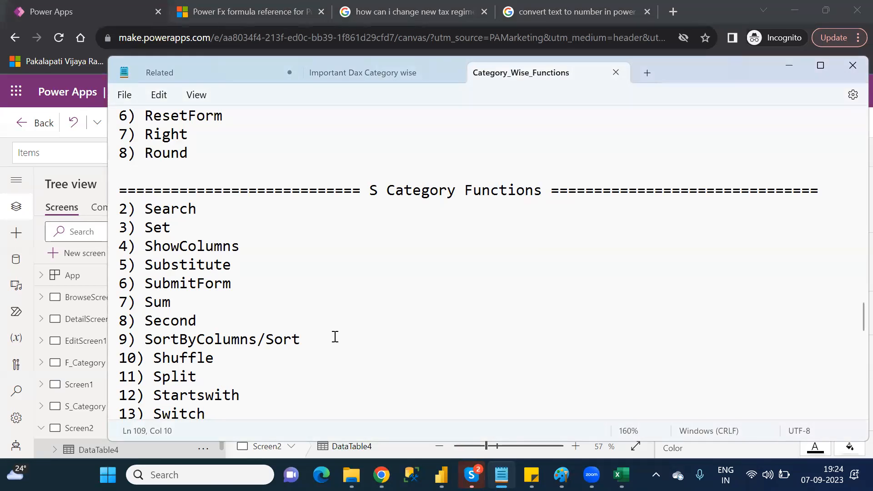
{"action": "left_click", "coordinate": [266, 354]}
{"action": "left_click", "coordinate": [791, 69]}
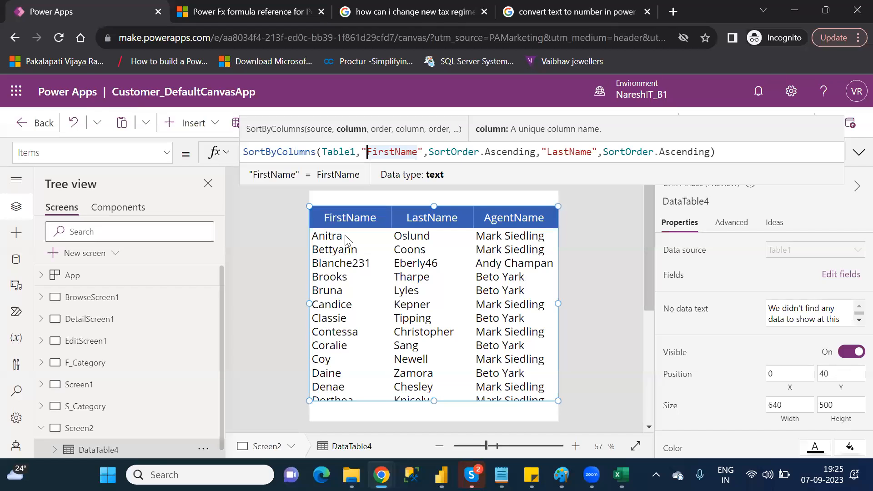
{"action": "left_click", "coordinate": [741, 154]}
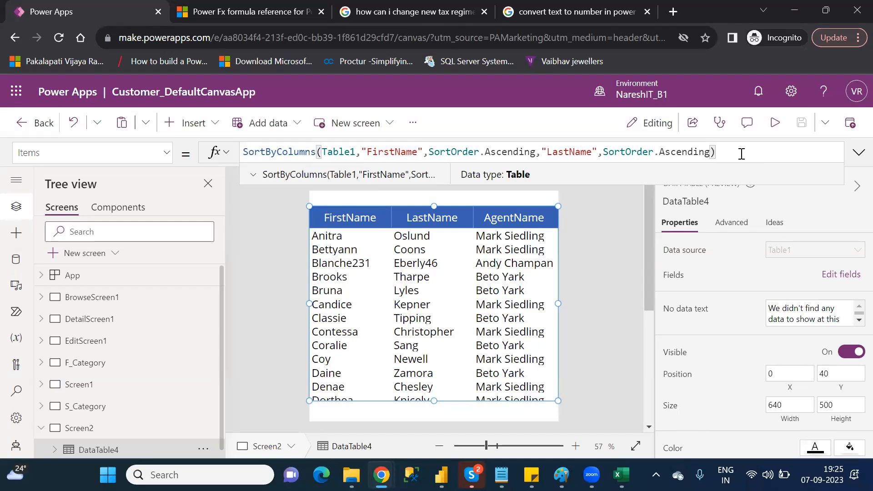
{"action": "type", "text": "\\\\\\\\\\\\\\\\\\\\\\\\\\\\\\\\"}
{"action": "key", "text": "BackSpace"}
{"action": "key", "text": "BackSpace"}
{"action": "key", "text": "BackSpace"}
{"action": "key", "text": "BackSpace"}
{"action": "key", "text": "BackSpace"}
{"action": "key", "text": "BackSpace"}
{"action": "key", "text": "BackSpace"}
{"action": "key", "text": "BackSpace"}
{"action": "key", "text": "BackSpace"}
{"action": "key", "text": "BackSpace"}
{"action": "key", "text": "BackSpace"}
{"action": "key", "text": "BackSpace"}
{"action": "key", "text": "BackSpace"}
{"action": "key", "text": "BackSpace"}
{"action": "key", "text": "BackSpace"}
{"action": "key", "text": "BackSpace"}
{"action": "key", "text": "BackSpace"}
{"action": "key", "text": "BackSpace"}
{"action": "key", "text": "BackSpace"}
{"action": "key", "text": "BackSpace"}
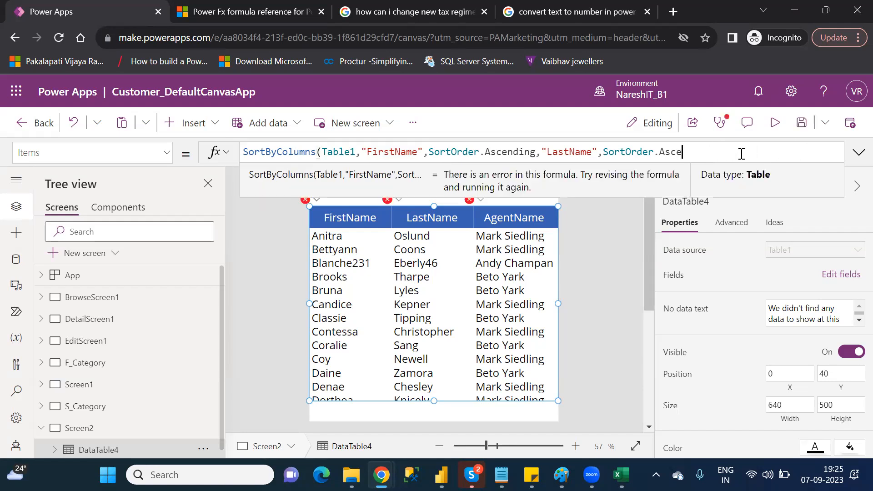
{"action": "key", "text": "BackSpace"}
{"action": "key", "text": "BackSpace"}
{"action": "key", "text": "BackSpace"}
{"action": "key", "text": "BackSpace"}
{"action": "key", "text": "BackSpace"}
{"action": "key", "text": "BackSpace"}
{"action": "key", "text": "BackSpace"}
{"action": "key", "text": "BackSpace"}
{"action": "key", "text": "BackSpace"}
{"action": "key", "text": "BackSpace"}
{"action": "key", "text": "BackSpace"}
{"action": "key", "text": "BackSpace"}
{"action": "key", "text": "BackSpace"}
{"action": "key", "text": "BackSpace"}
{"action": "key", "text": "BackSpace"}
{"action": "key", "text": "BackSpace"}
{"action": "key", "text": "BackSpace"}
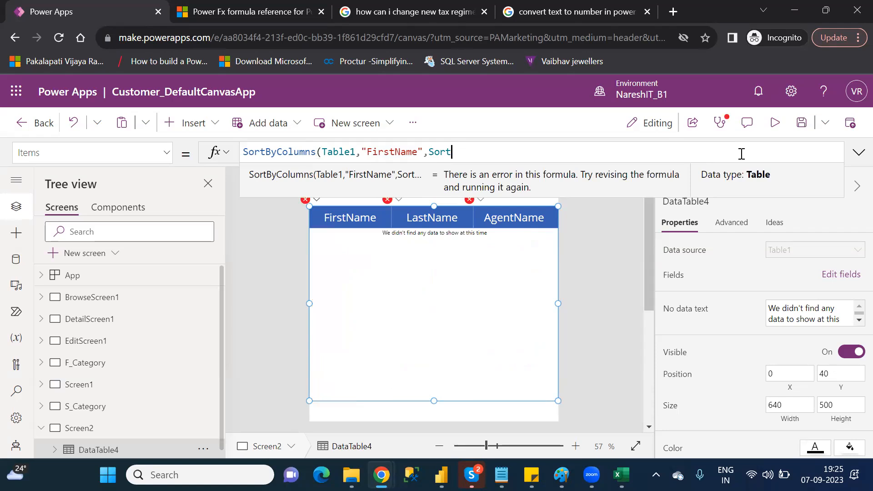
{"action": "key", "text": "BackSpace"}
{"action": "key", "text": "BackSpace"}
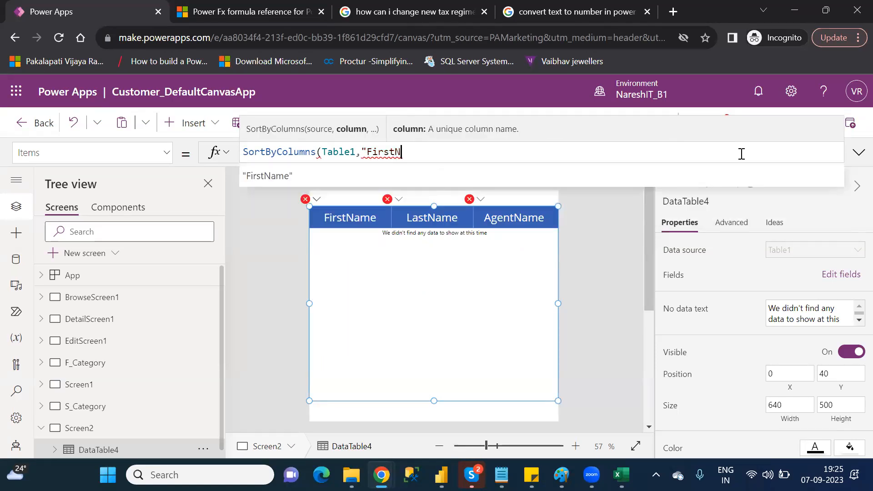
{"action": "key", "text": "ctrl+z"}
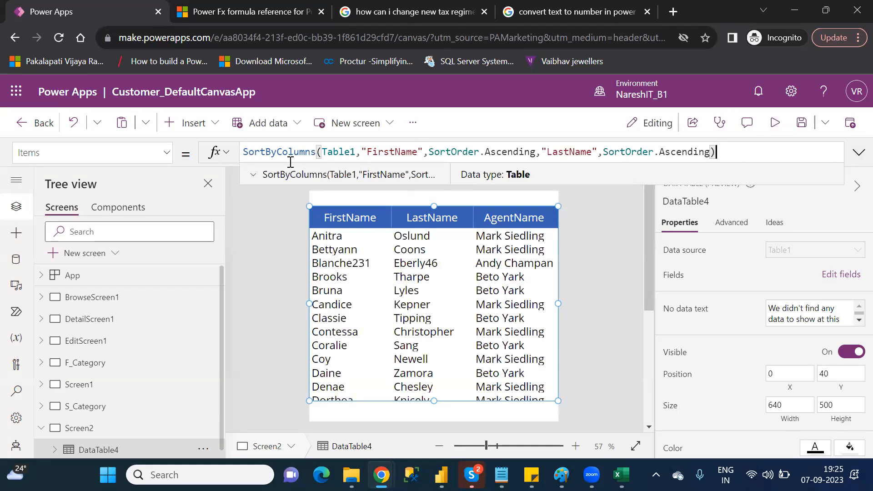
Wrap the whole SortByColumns formula in a Shuffle function, add its closing parenthesis, and highlight the inner SortByColumns expression
{"action": "key", "text": "ctrl+a"}
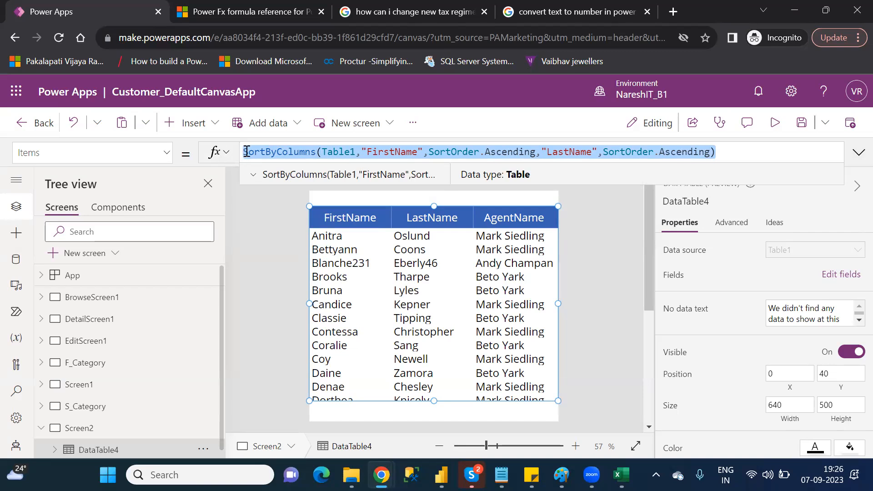
{"action": "left_click", "coordinate": [245, 151]}
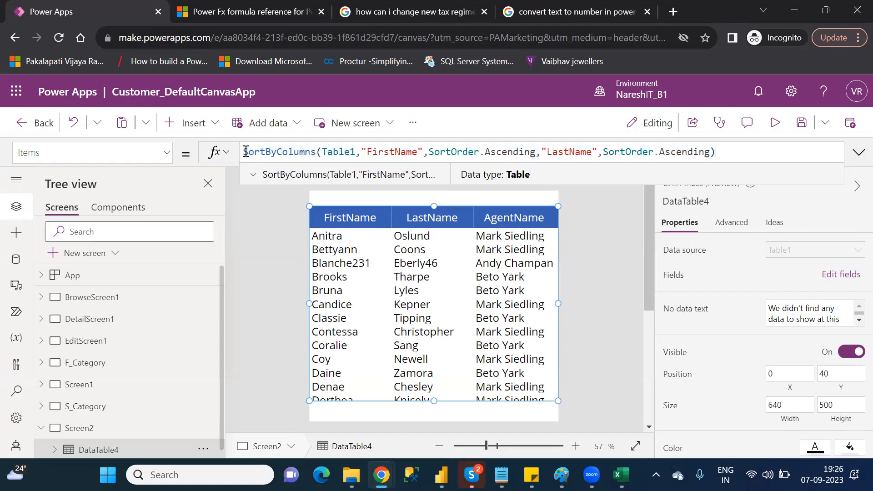
{"action": "type", "text": "$"}
{"action": "type", "text": "hu"}
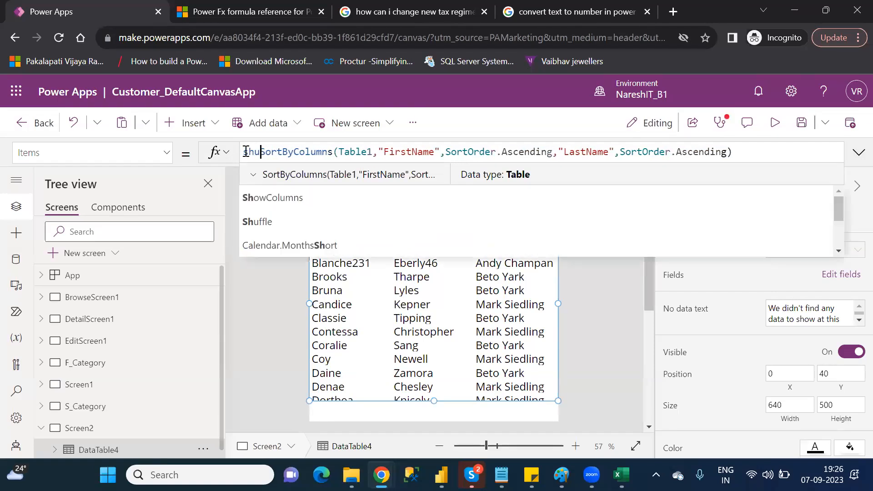
{"action": "key", "text": "Tab"}
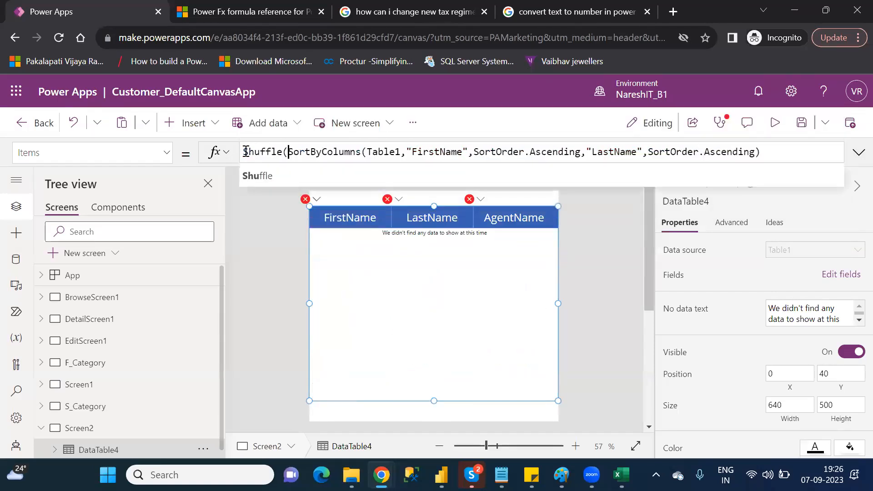
{"action": "left_click_drag", "start_coordinate": [769, 150], "coordinate": [289, 151]}
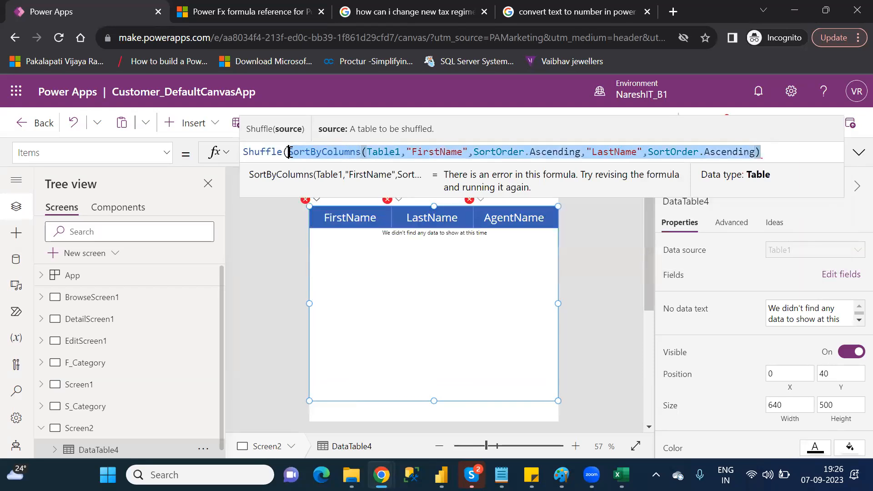
{"action": "left_click", "coordinate": [781, 152]}
{"action": "type", "text": ")"}
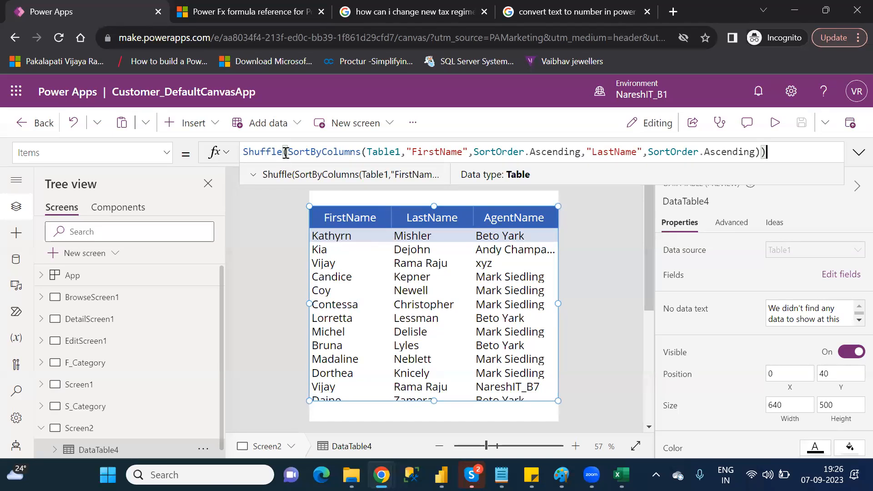
{"action": "left_click_drag", "start_coordinate": [287, 152], "coordinate": [762, 152]}
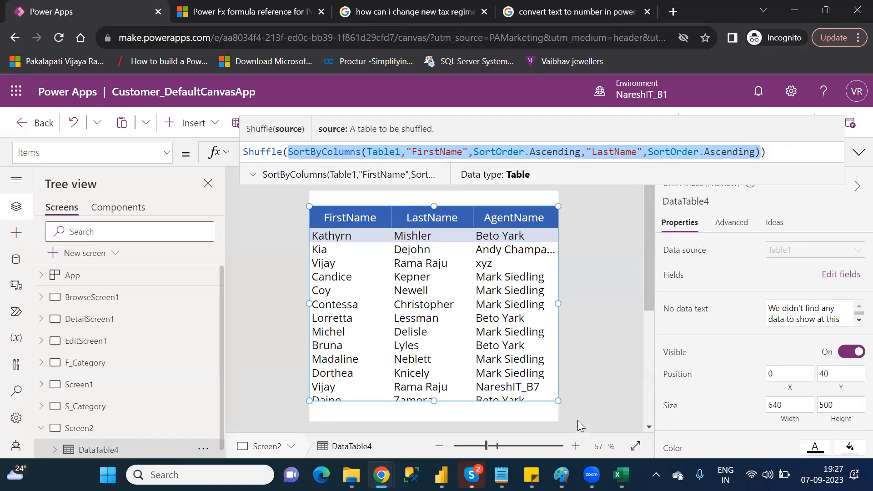
Locate Split in the Category_Wise_Functions notes, and switch to Excel to add a new worksheet to the test workbook
{"action": "left_click", "coordinate": [501, 475]}
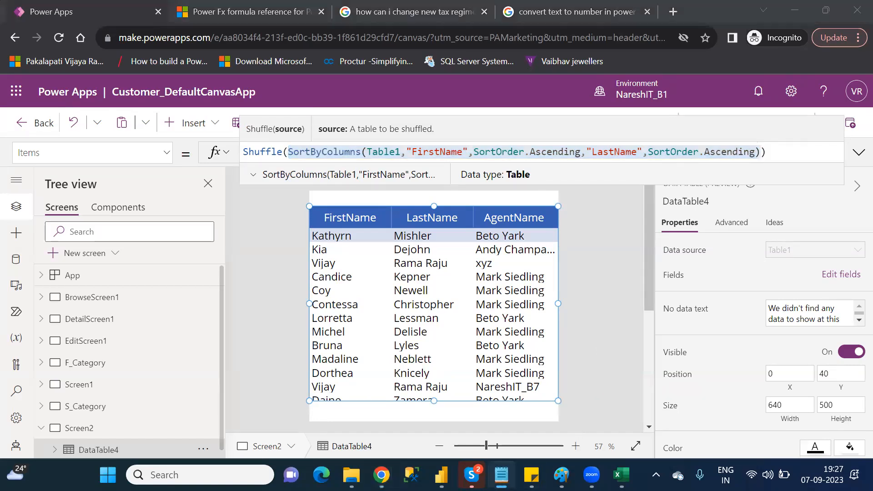
{"action": "left_click", "coordinate": [229, 378]}
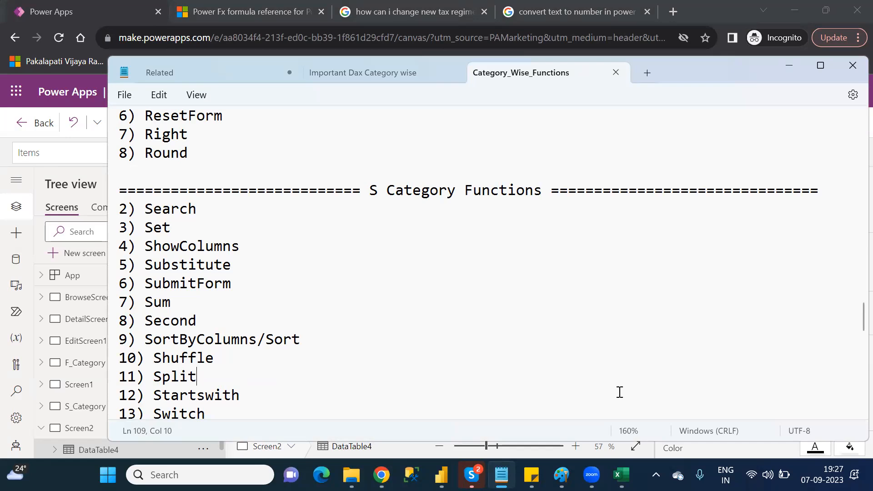
{"action": "left_click", "coordinate": [621, 474]}
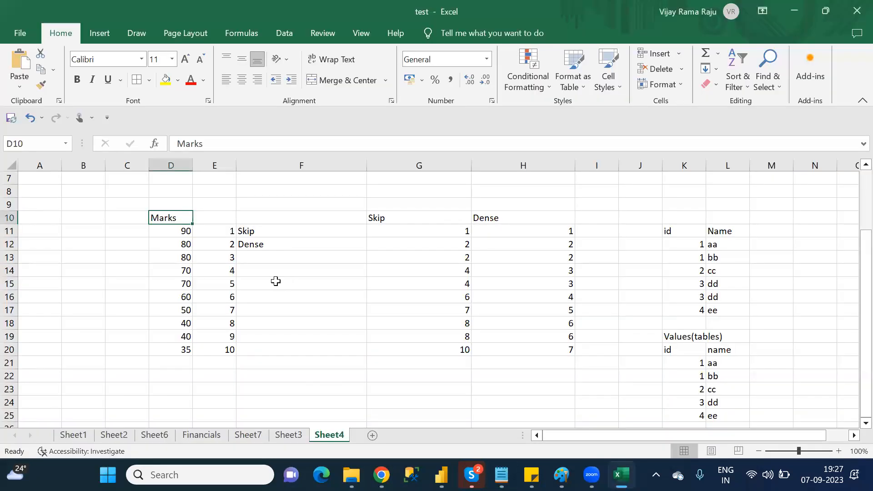
{"action": "left_click", "coordinate": [372, 435]}
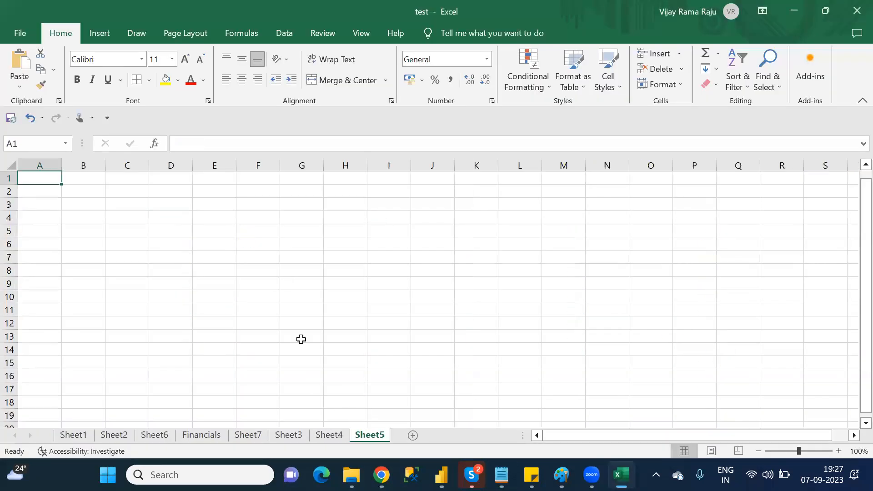
Enter the sample list 1,2,4,5,7,8 in cell E4 and the word Split in cell H4
{"action": "left_click", "coordinate": [219, 218]}
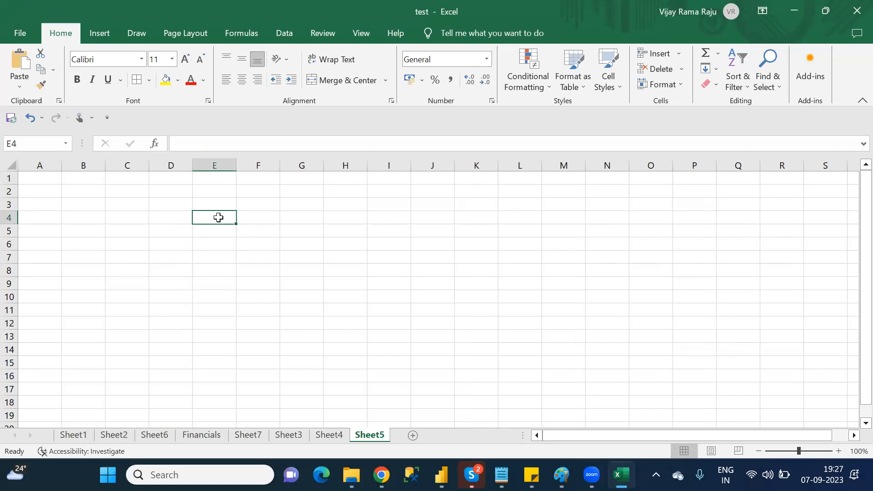
{"action": "type", "text": "1"}
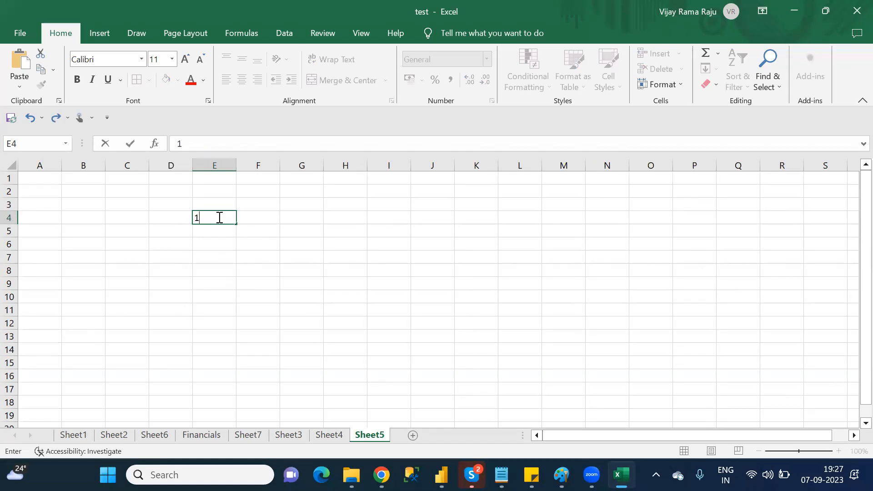
{"action": "type", "text": " 2,4,5,7,8"}
{"action": "left_click", "coordinate": [358, 217]}
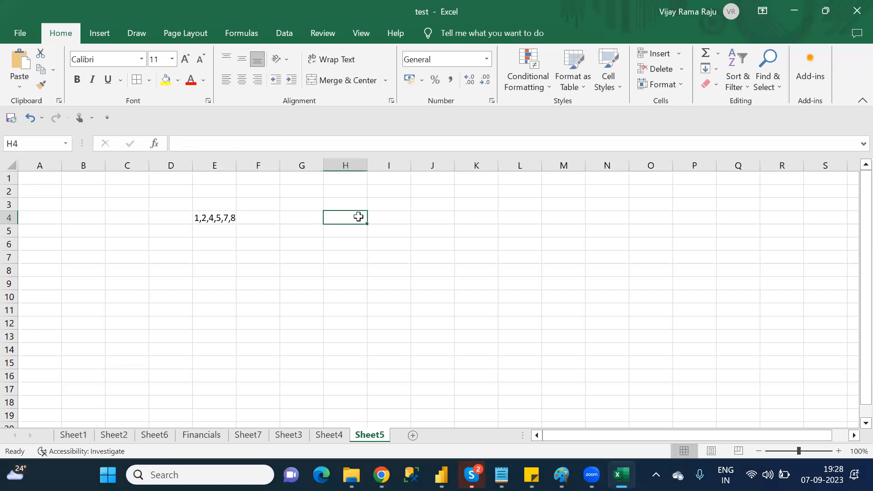
{"action": "type", "text": "Splic"}
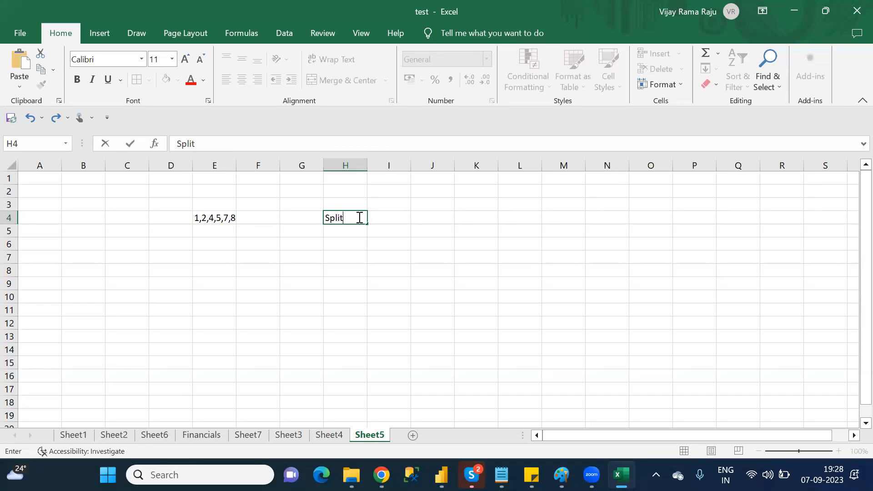
Switch to the Power Apps editor in Chrome and insert a button on Screen2
{"action": "key", "text": "alt+Tab"}
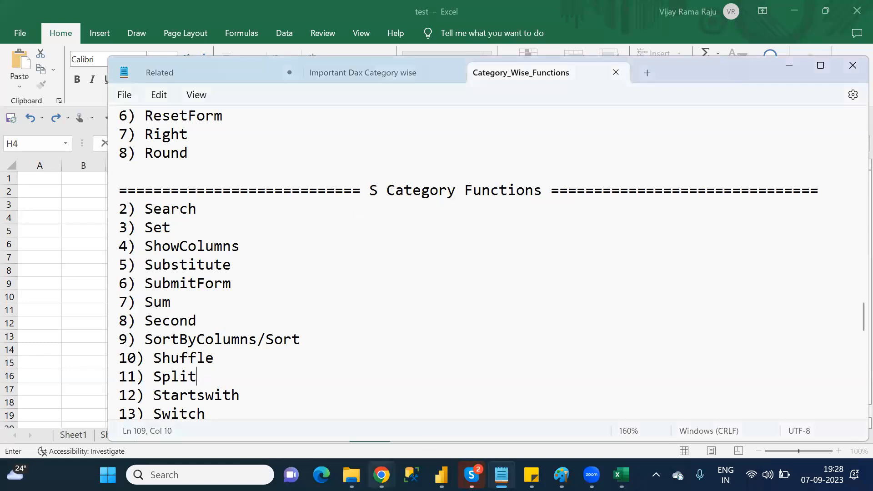
{"action": "left_click", "coordinate": [381, 475]}
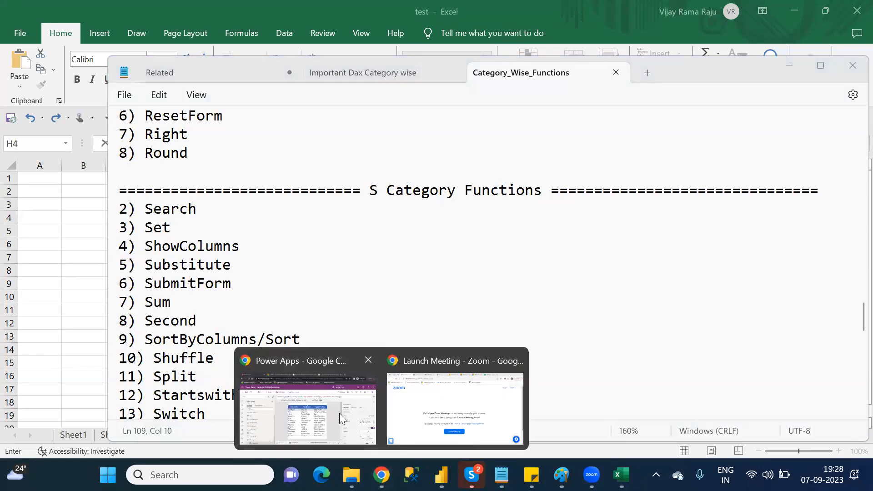
{"action": "left_click", "coordinate": [339, 413]}
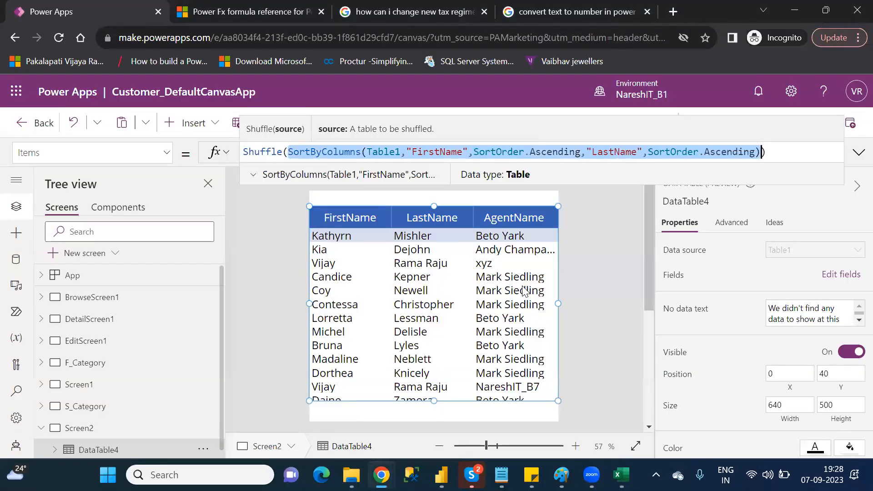
{"action": "left_click_drag", "start_coordinate": [644, 257], "coordinate": [655, 351]}
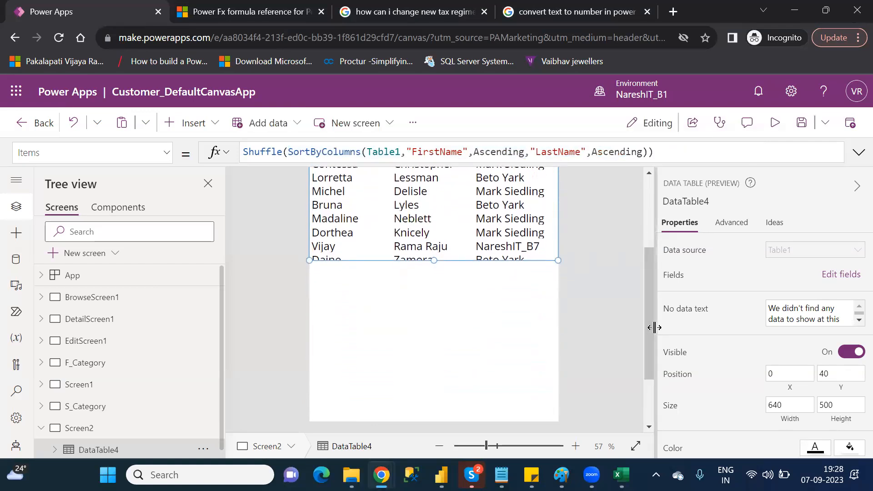
{"action": "left_click", "coordinate": [445, 310]}
{"action": "left_click", "coordinate": [201, 131]}
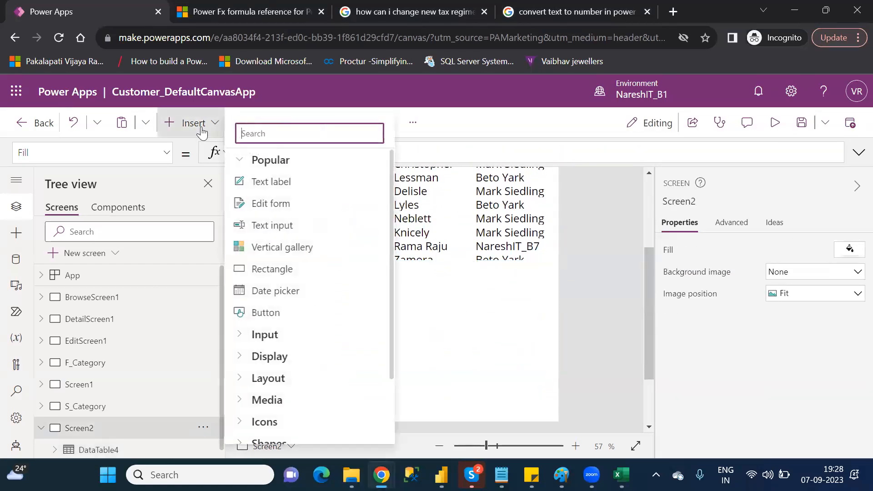
{"action": "type", "text": "but"}
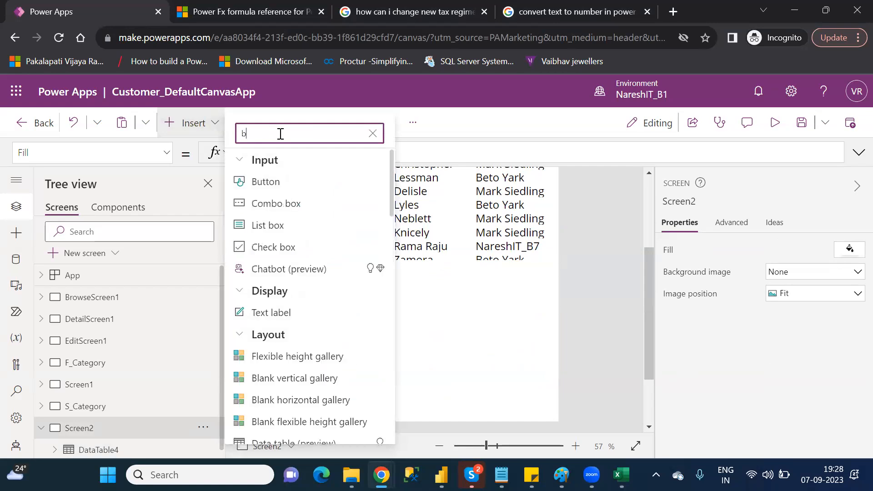
{"action": "left_click", "coordinate": [269, 182]}
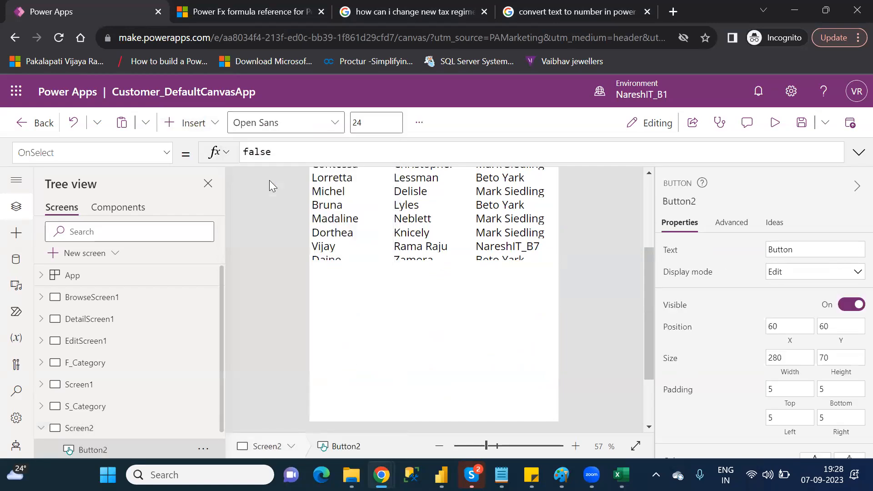
Move the new button below the data table to about X 0, Y 596, and shrink it to about 162 by 66
{"action": "left_click", "coordinate": [646, 202]}
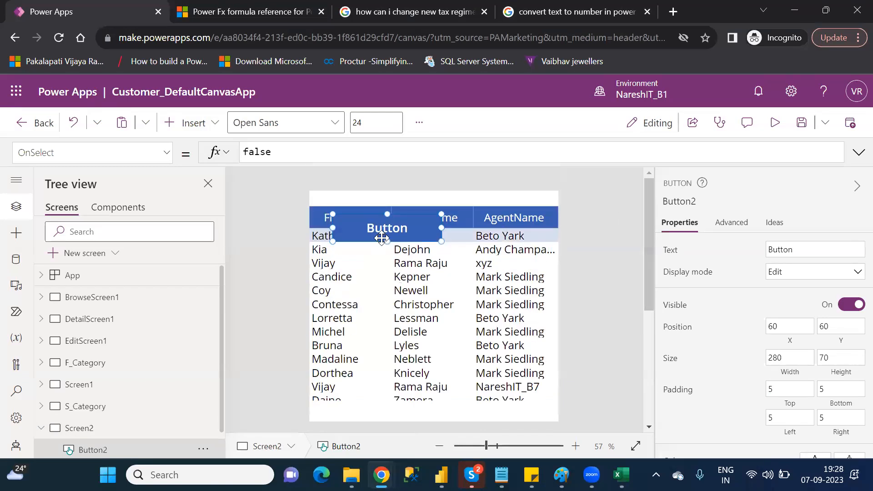
{"action": "left_click_drag", "start_coordinate": [382, 232], "coordinate": [396, 402]}
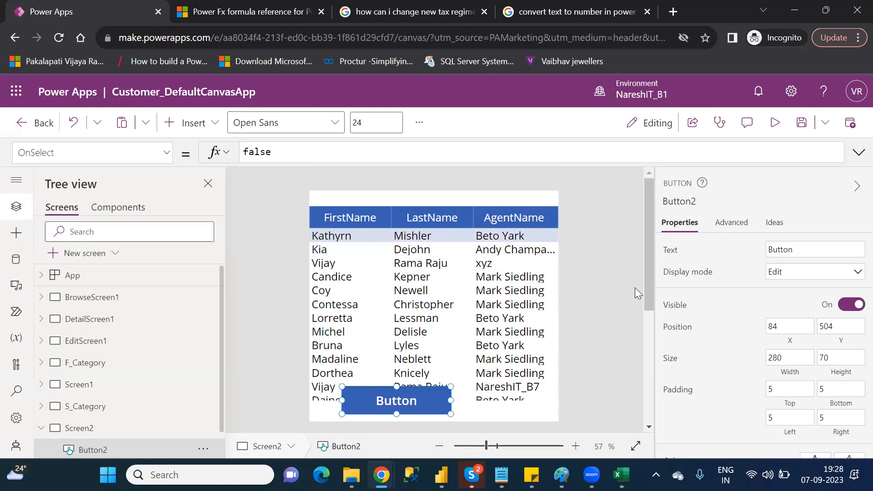
{"action": "left_click_drag", "start_coordinate": [648, 280], "coordinate": [660, 390]}
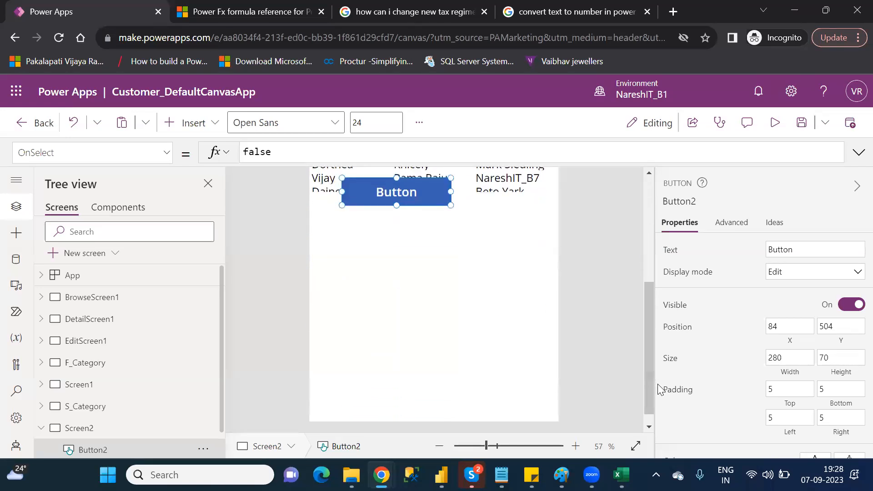
{"action": "left_click_drag", "start_coordinate": [380, 194], "coordinate": [351, 229]}
{"action": "left_click_drag", "start_coordinate": [415, 241], "coordinate": [370, 239]}
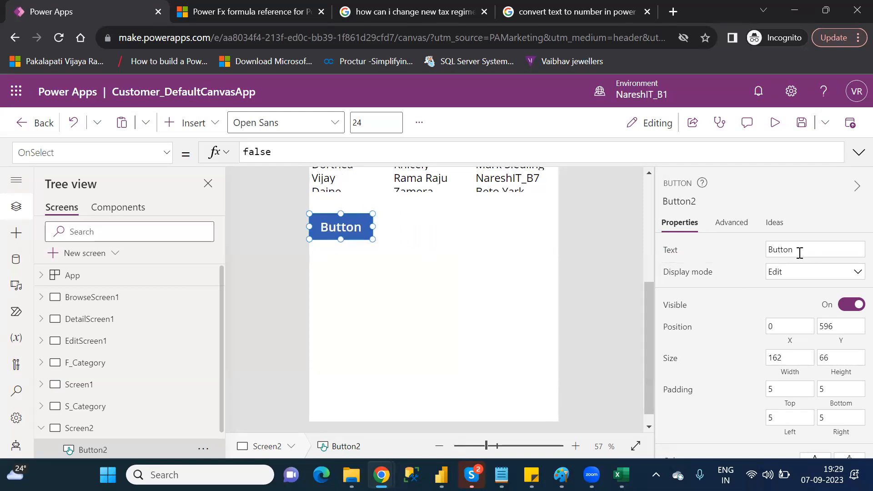
Set the button's text to Split and clear the default false from its OnSelect formula
{"action": "double_click", "coordinate": [786, 253]}
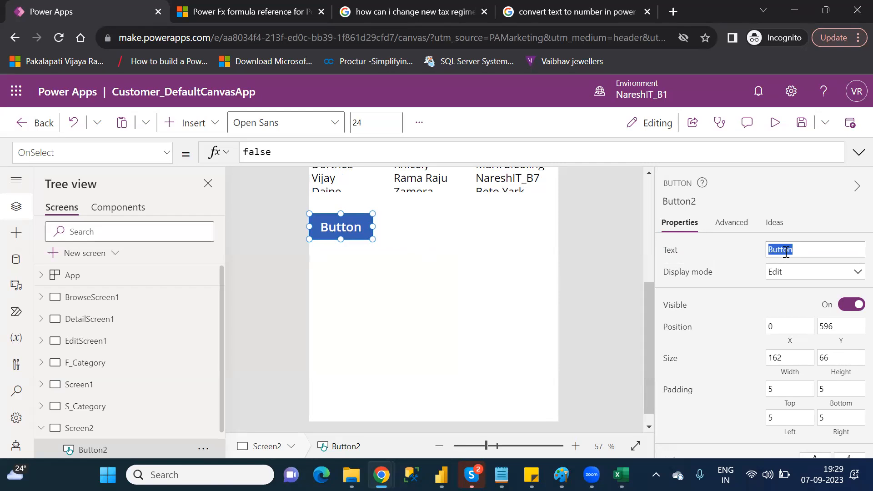
{"action": "type", "text": "Split"}
{"action": "left_click", "coordinate": [336, 153]}
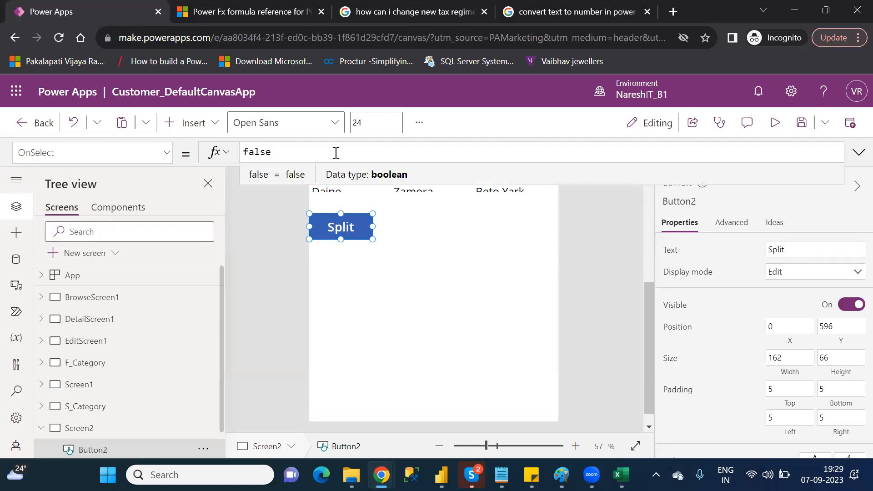
{"action": "key", "text": "BackSpace"}
{"action": "key", "text": "BackSpace"}
{"action": "key", "text": "BackSpace"}
{"action": "key", "text": "BackSpace"}
{"action": "key", "text": "BackSpace"}
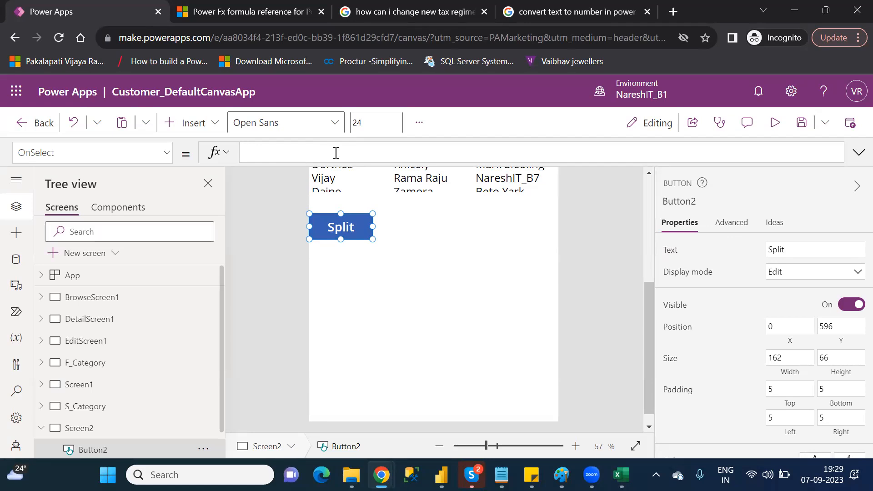
Begin the button's OnSelect formula with UpdateContext({splitvar:Split( to store the split result in a context variable
{"action": "left_click", "coordinate": [335, 153]}
{"action": "left_click", "coordinate": [335, 153]}
{"action": "type", "text": "u"}
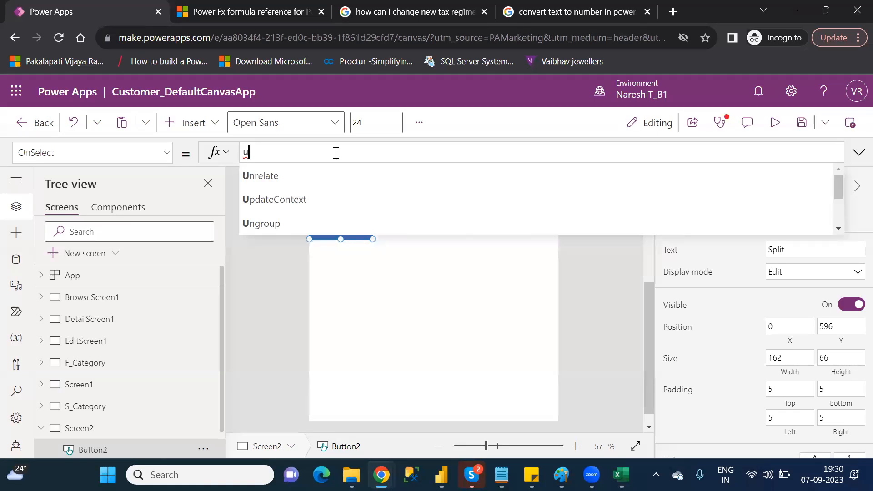
{"action": "type", "text": "p"}
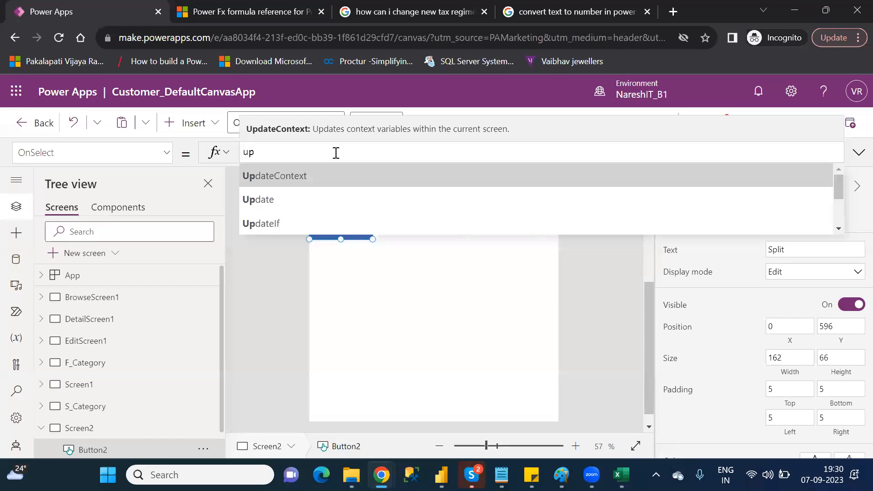
{"action": "key", "text": "Tab"}
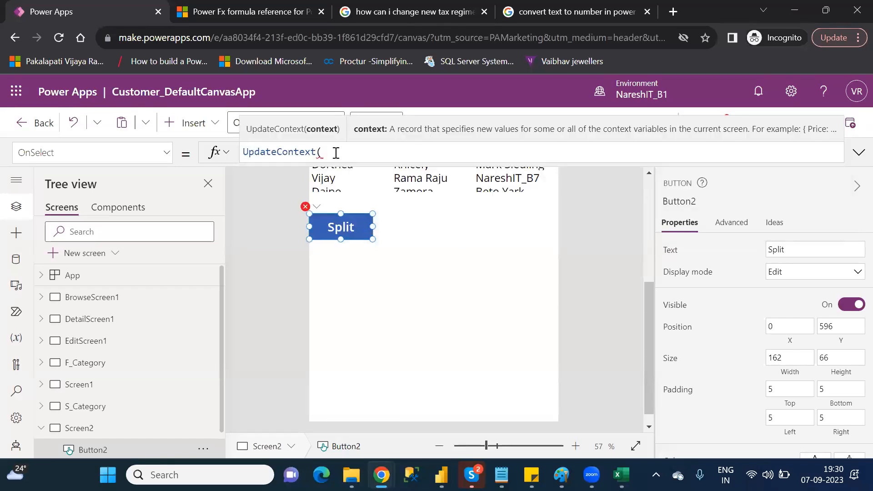
{"action": "type", "text": "{"}
{"action": "type", "text": "splitvar,"}
{"action": "key", "text": "BackSpace"}
{"action": "type", "text": "split"}
{"action": "key", "text": "Tab"}
{"action": "type", "text": "("}
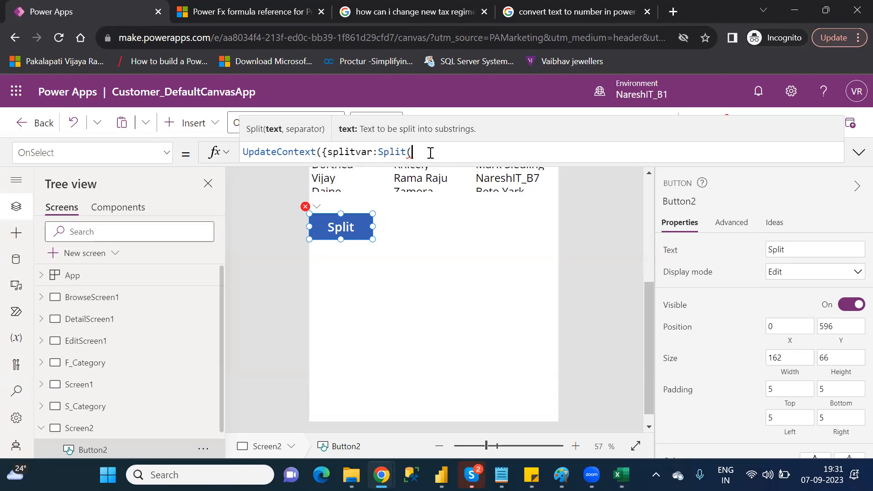
Give Split the text "1,2,5,7,9" and the separator ",", and close the UpdateContext formula with )})
{"action": "type", "text": "\"\""}
{"action": "type", "text": "1,"}
{"action": "type", "text": "2,"}
{"action": "type", "text": "5,7"}
{"action": "type", "text": ","}
{"action": "type", "text": "9"}
{"action": "type", "text": ","}
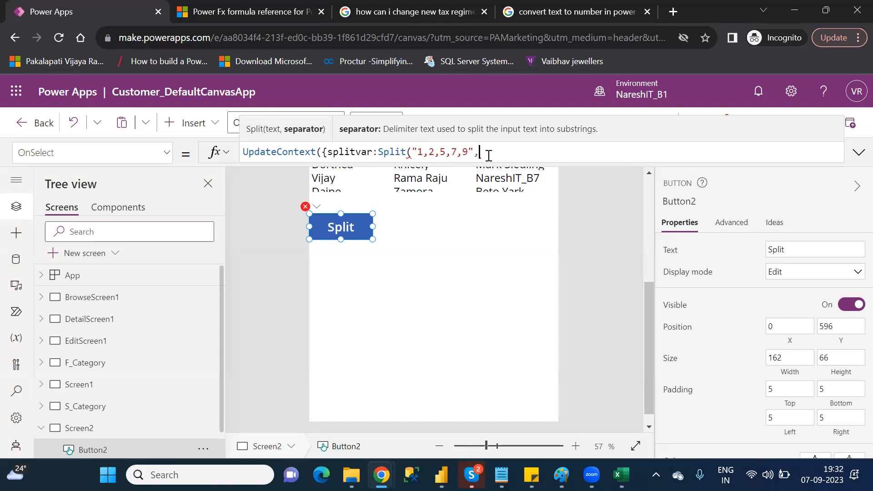
{"action": "type", "text": "\",\")"}
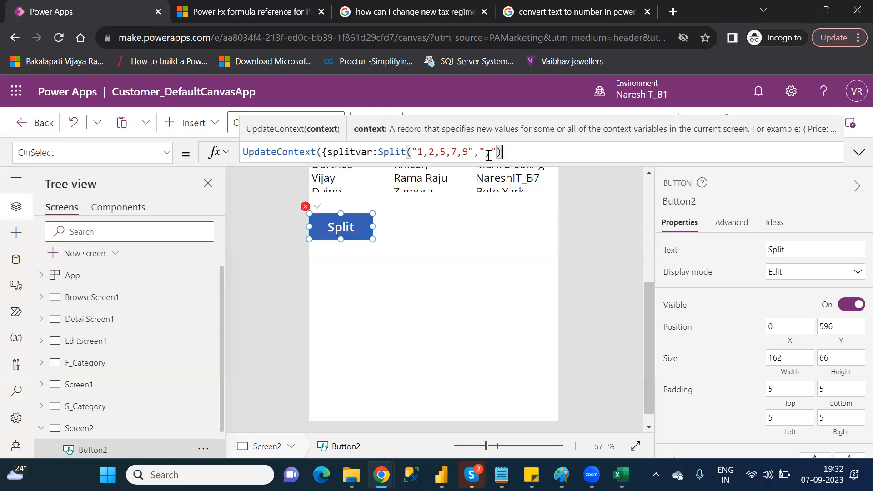
{"action": "type", "text": "})"}
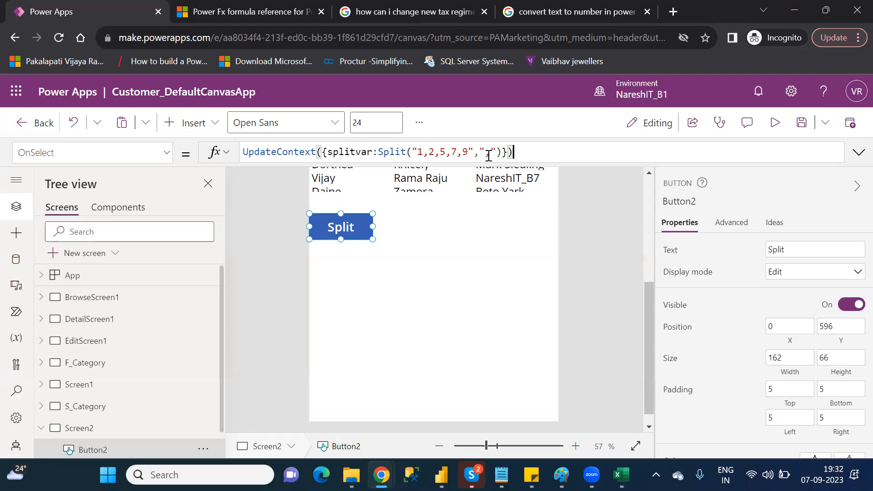
Examine the OnSelect formula part by part: UpdateContext, the splitvar variable, the Split function, its text and its separator
{"action": "double_click", "coordinate": [266, 152]}
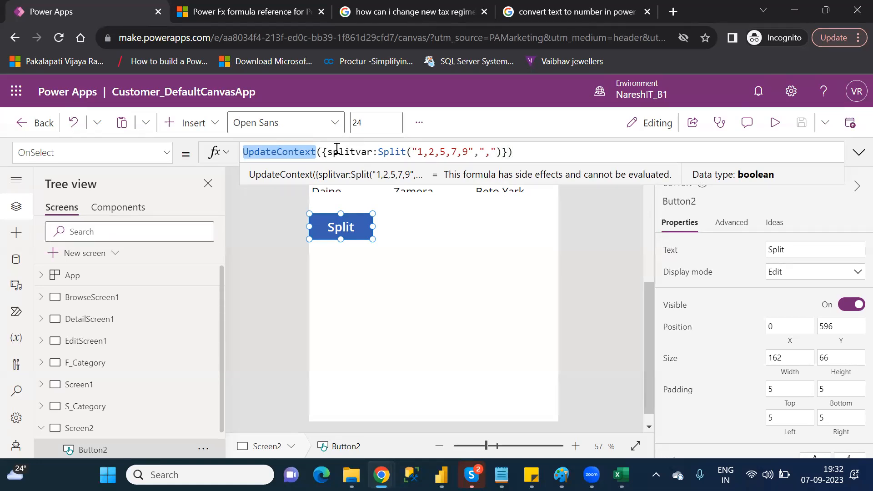
{"action": "double_click", "coordinate": [367, 152]}
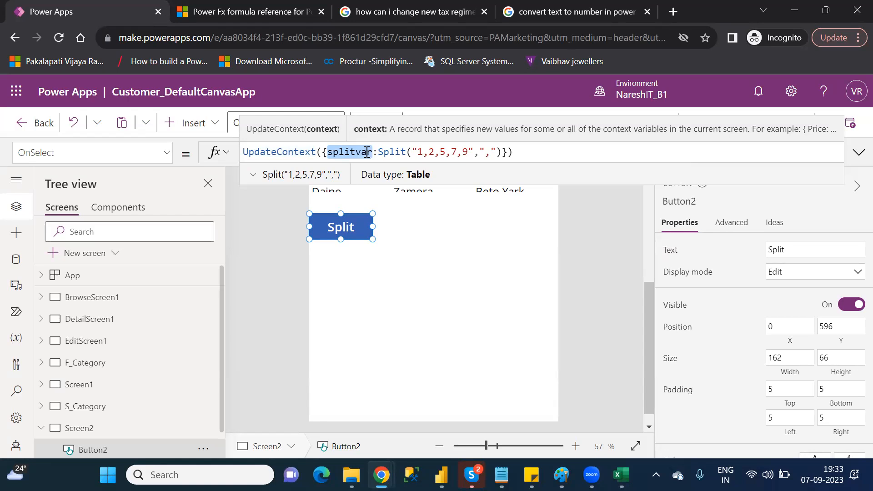
{"action": "left_click", "coordinate": [375, 152]}
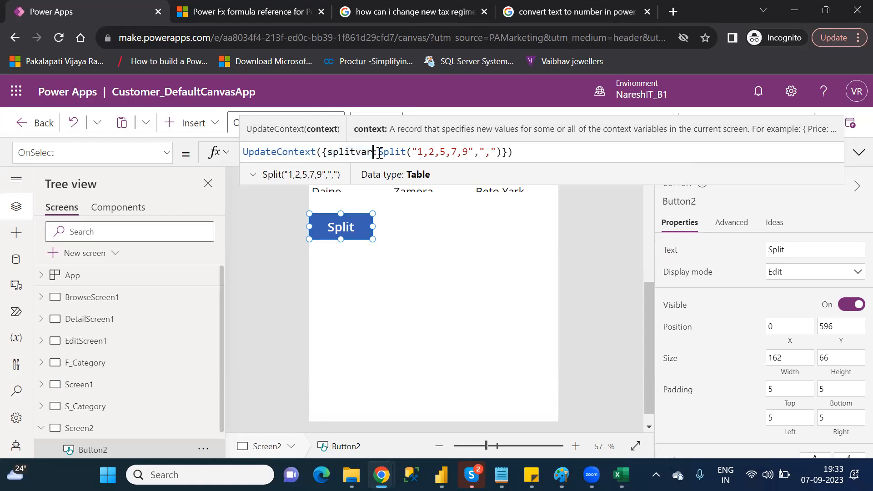
{"action": "double_click", "coordinate": [394, 152]}
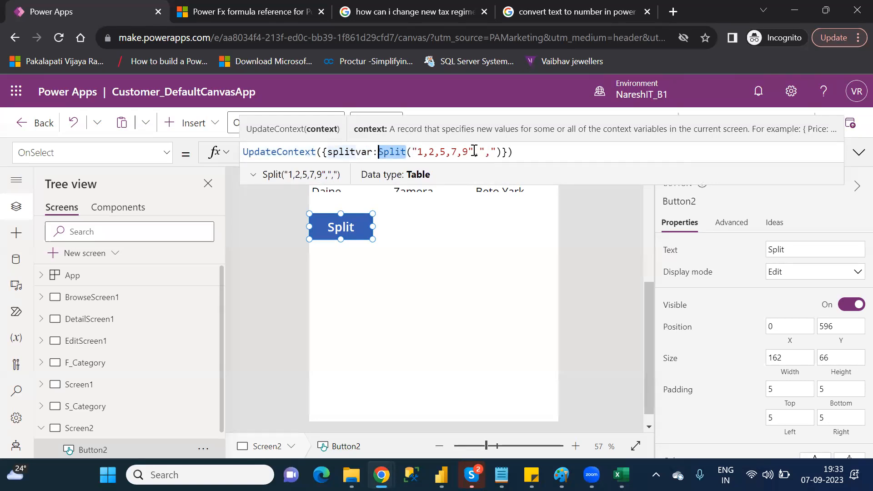
{"action": "left_click_drag", "start_coordinate": [474, 150], "coordinate": [413, 151]}
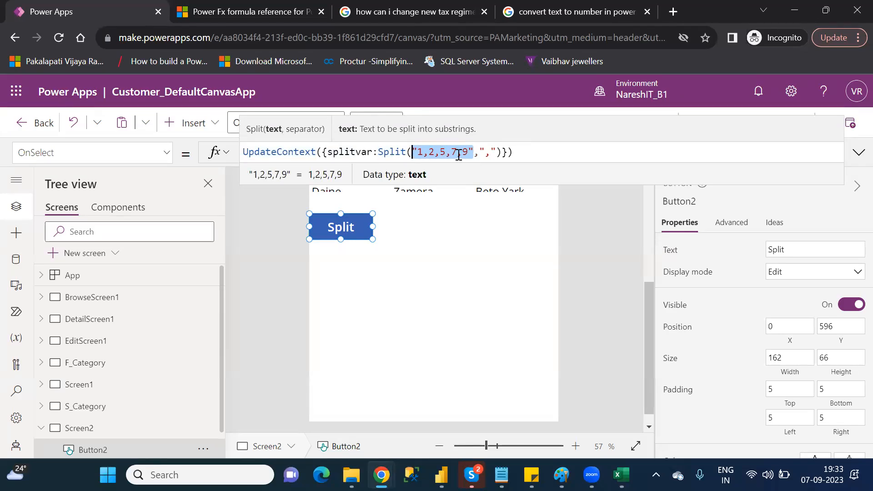
{"action": "double_click", "coordinate": [495, 152]}
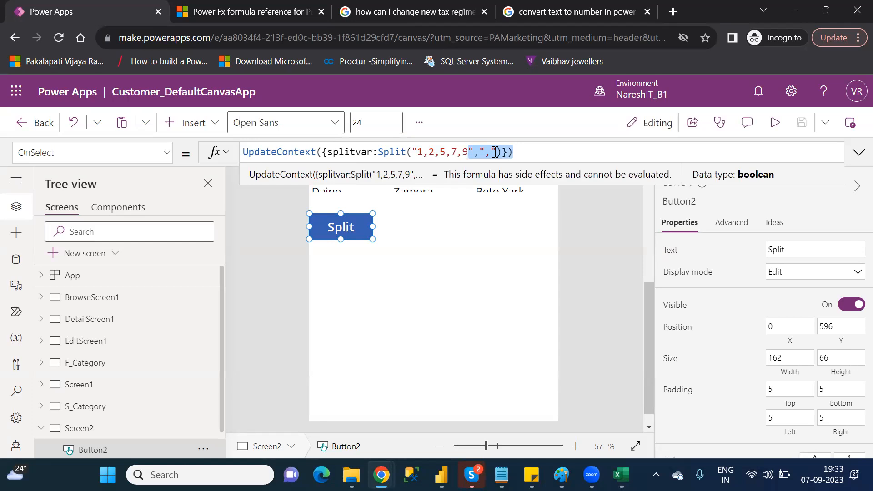
{"action": "left_click", "coordinate": [526, 155]}
{"action": "left_click", "coordinate": [504, 243]}
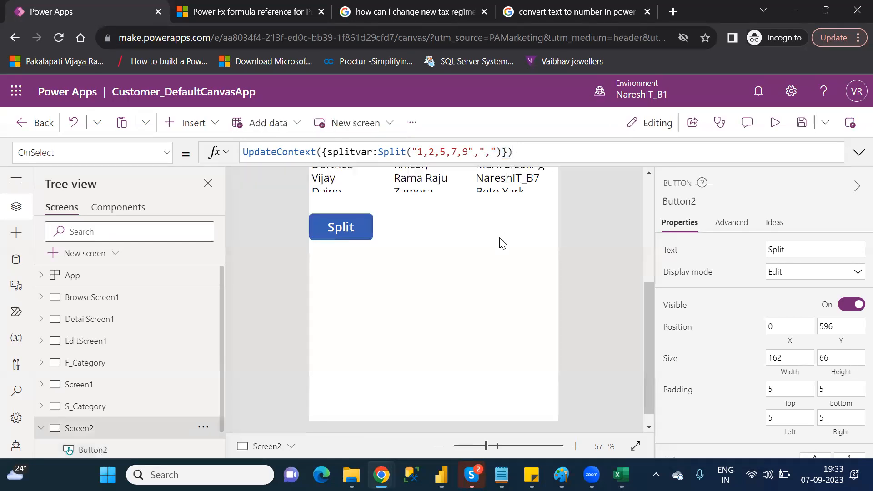
Run the Split button on the canvas so that its OnSelect formula fills the splitvar variable
{"action": "left_click", "coordinate": [355, 228]}
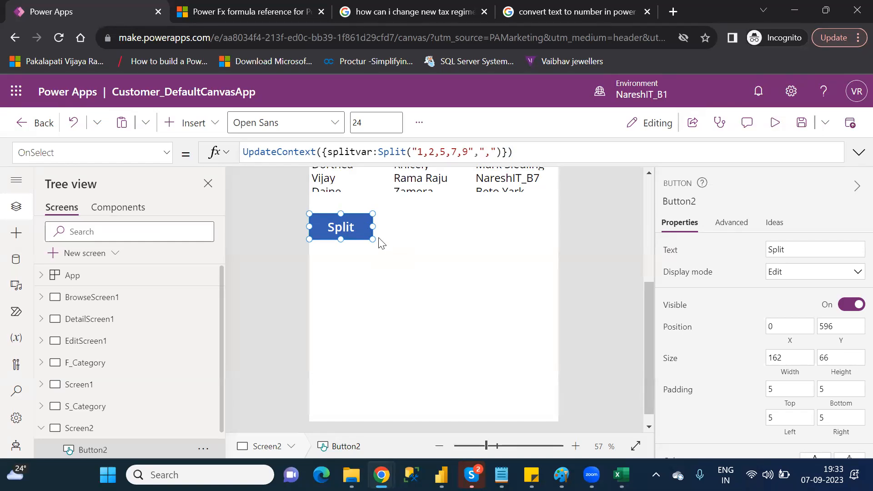
{"action": "left_click", "coordinate": [356, 234], "text": "alt"}
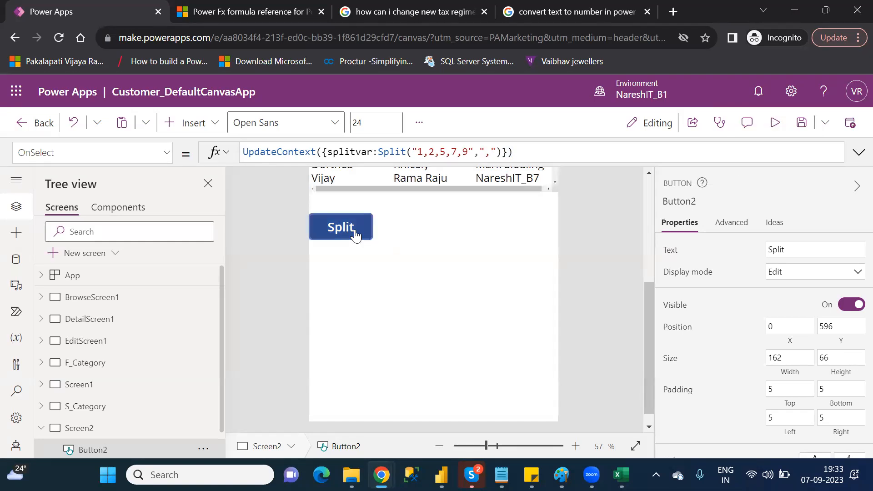
{"action": "left_click", "coordinate": [354, 230], "text": "alt"}
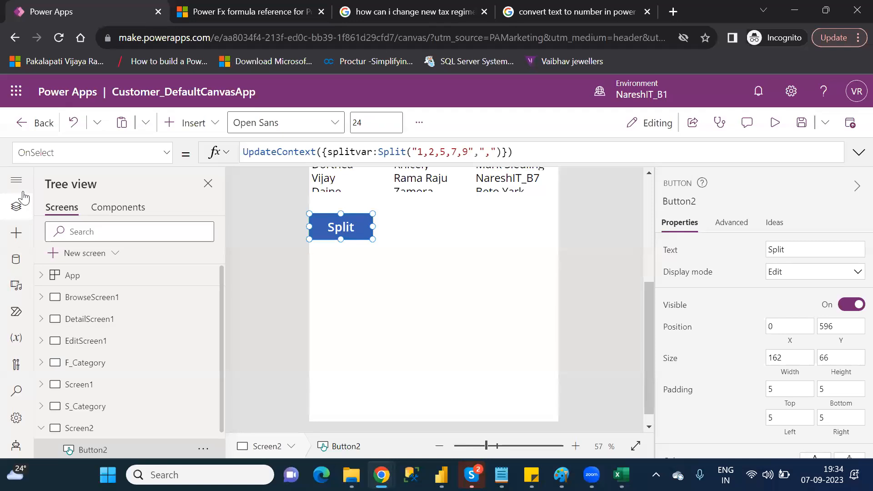
Find the splitvar context variable under Screen2 in the app's variables, expand its definitions and bring up its View Table option
{"action": "left_click", "coordinate": [17, 338]}
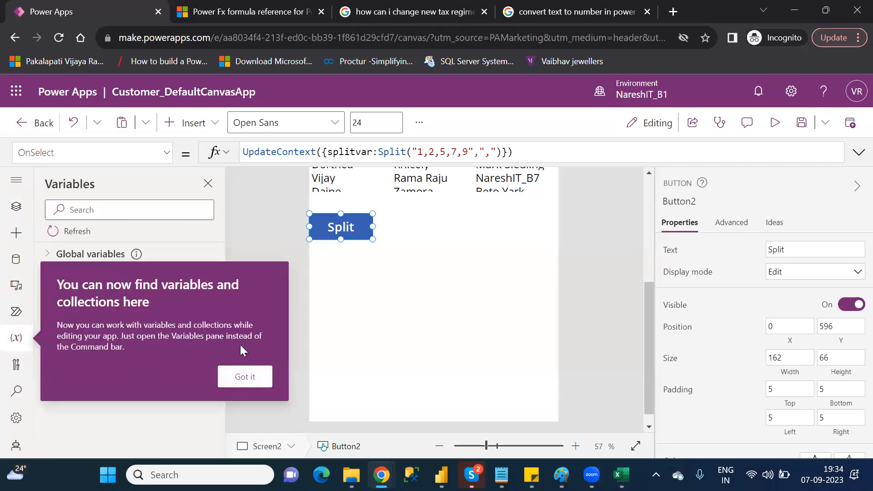
{"action": "left_click", "coordinate": [244, 377]}
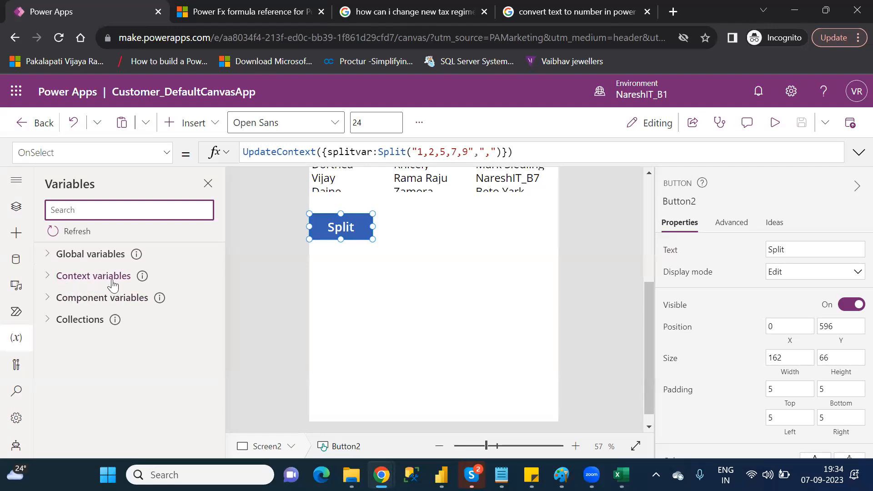
{"action": "left_click", "coordinate": [47, 276]}
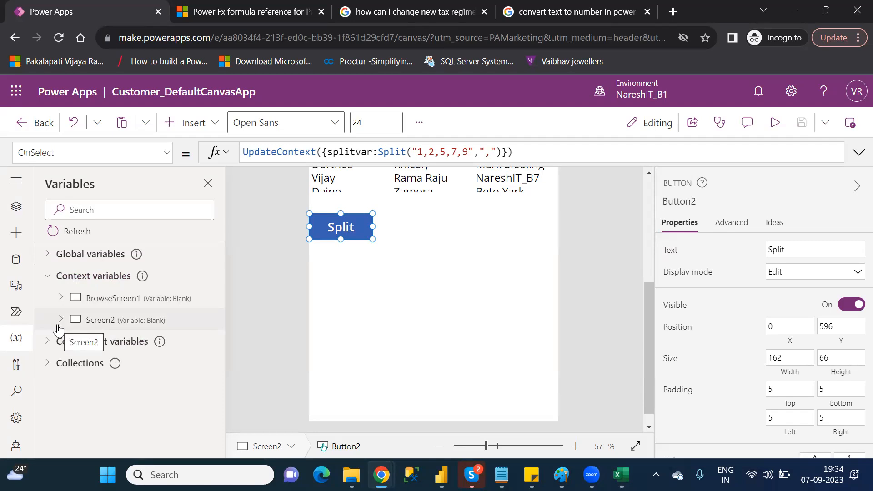
{"action": "left_click", "coordinate": [61, 320]}
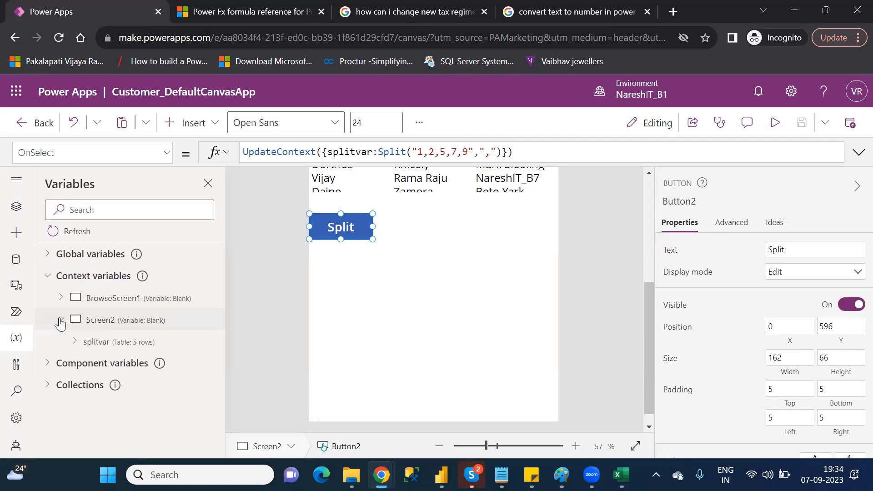
{"action": "left_click", "coordinate": [108, 343]}
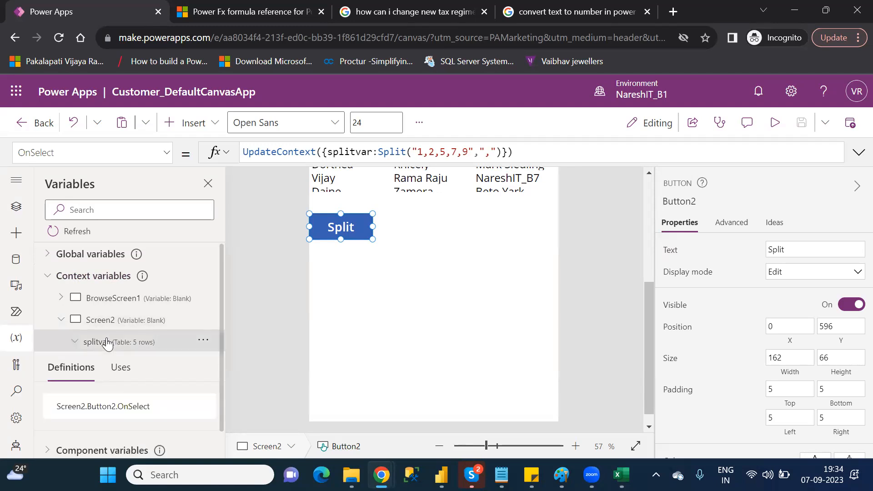
{"action": "right_click", "coordinate": [107, 344]}
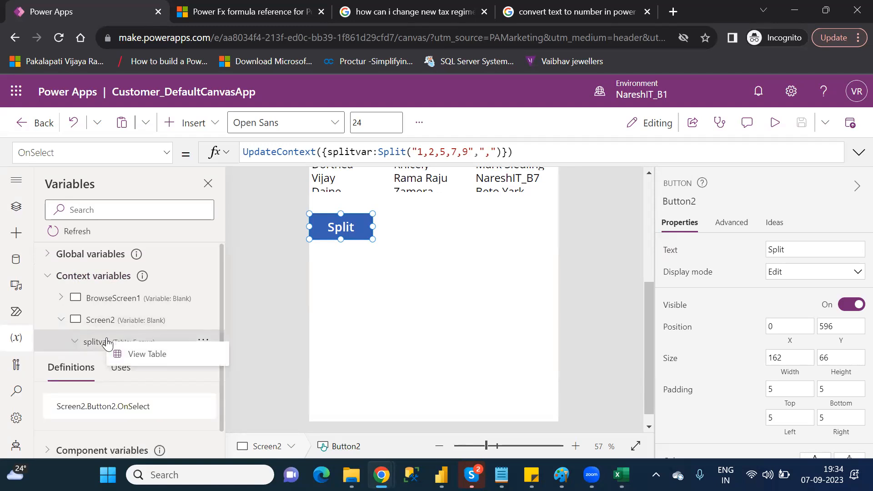
View all rows of the splitvar context variable's table and close the view
{"action": "left_click", "coordinate": [146, 358]}
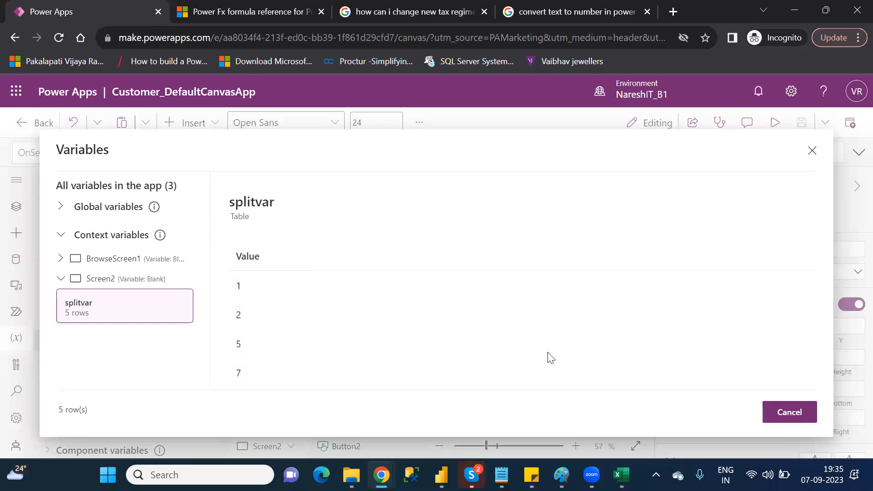
{"action": "scroll", "coordinate": [291, 384], "scroll_direction": "down", "scroll_amount": 1}
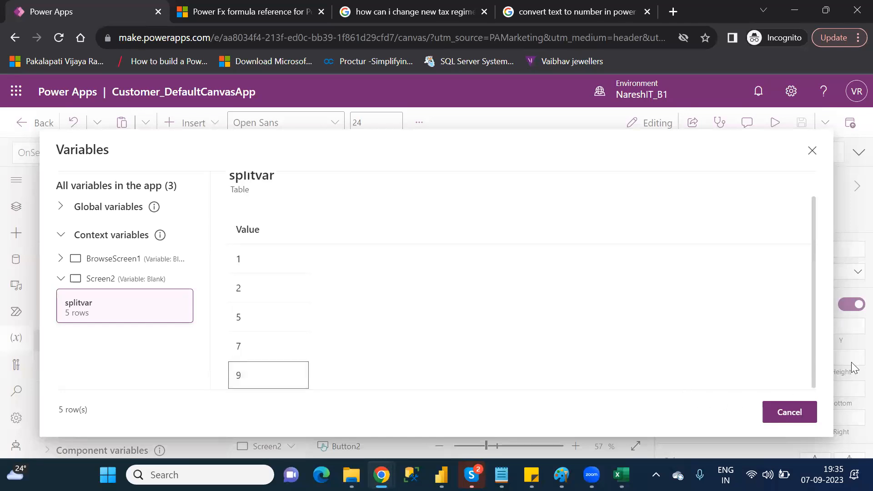
{"action": "left_click", "coordinate": [792, 416]}
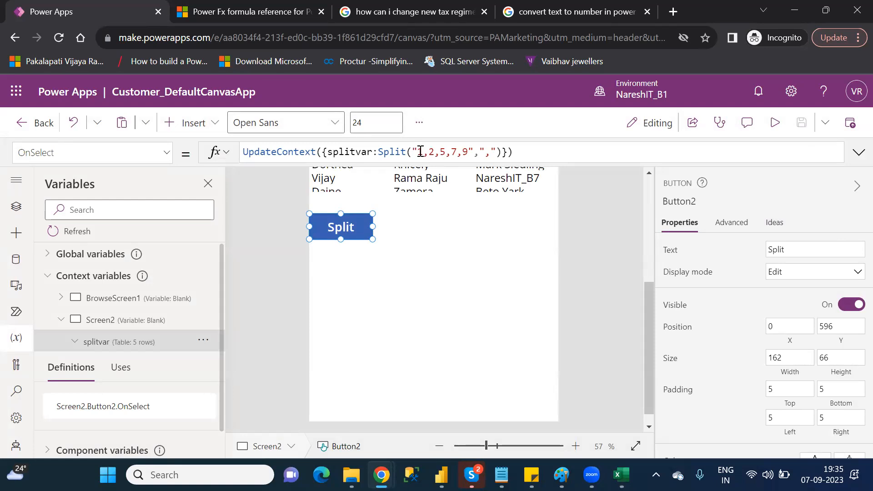
Insert a data table on Screen2 just below the Split button, at Y about 697 and about 438 high
{"action": "left_click", "coordinate": [394, 295]}
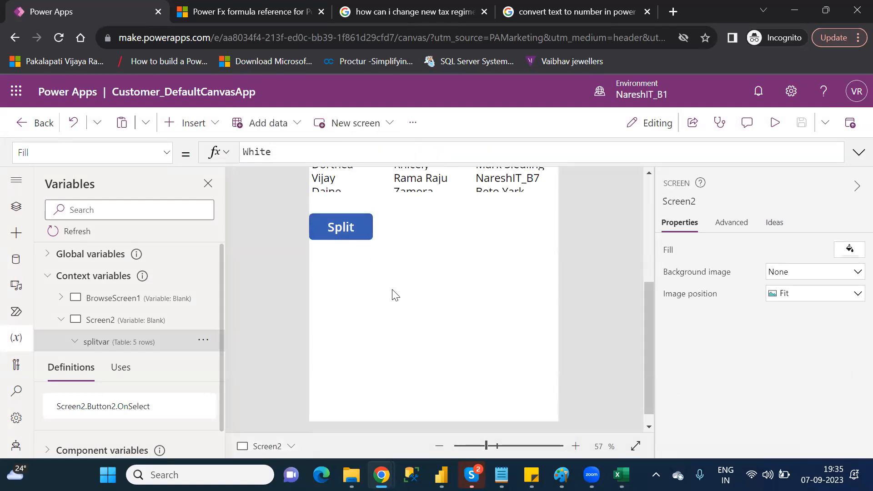
{"action": "left_click", "coordinate": [194, 124]}
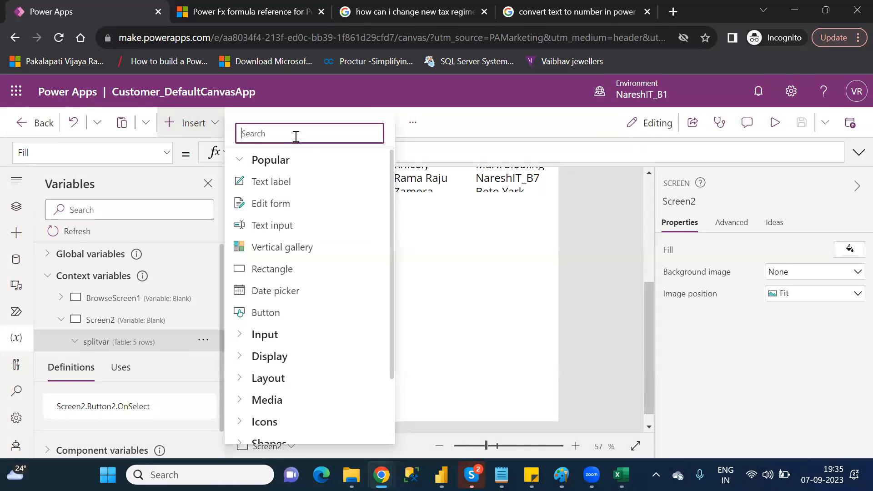
{"action": "type", "text": "data"}
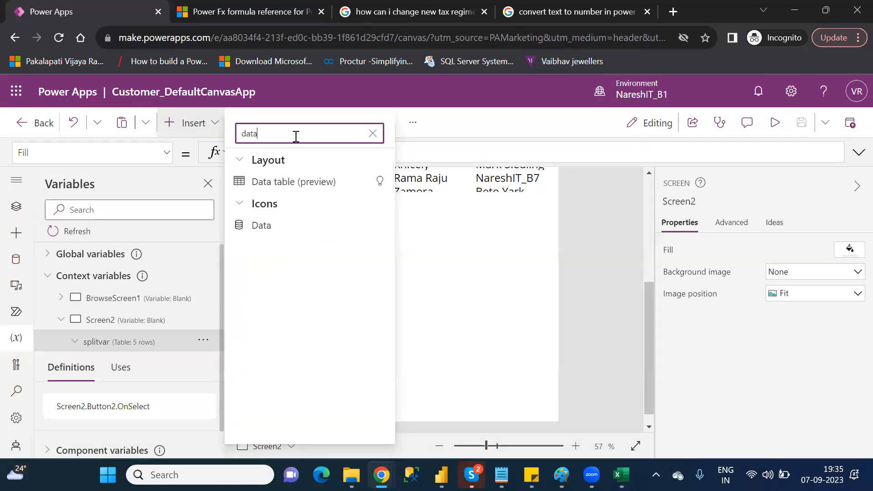
{"action": "left_click", "coordinate": [291, 181]}
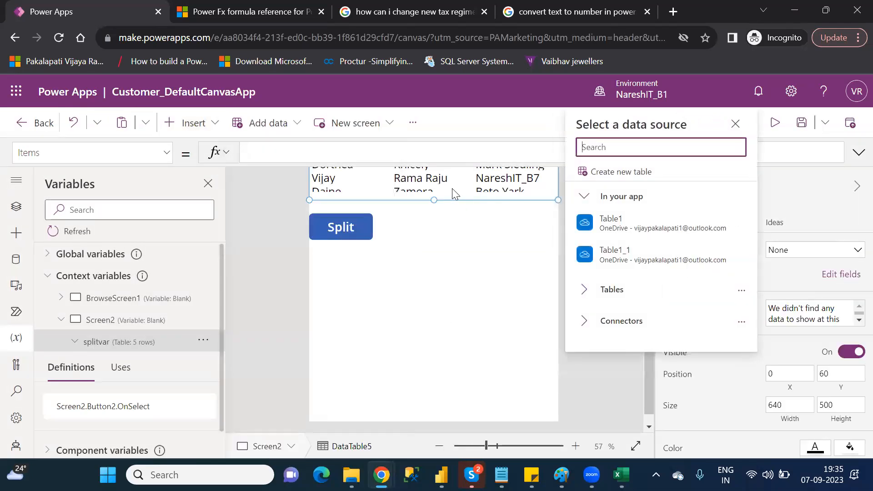
{"action": "left_click_drag", "start_coordinate": [481, 181], "coordinate": [490, 268]}
{"action": "left_click_drag", "start_coordinate": [437, 199], "coordinate": [429, 427]}
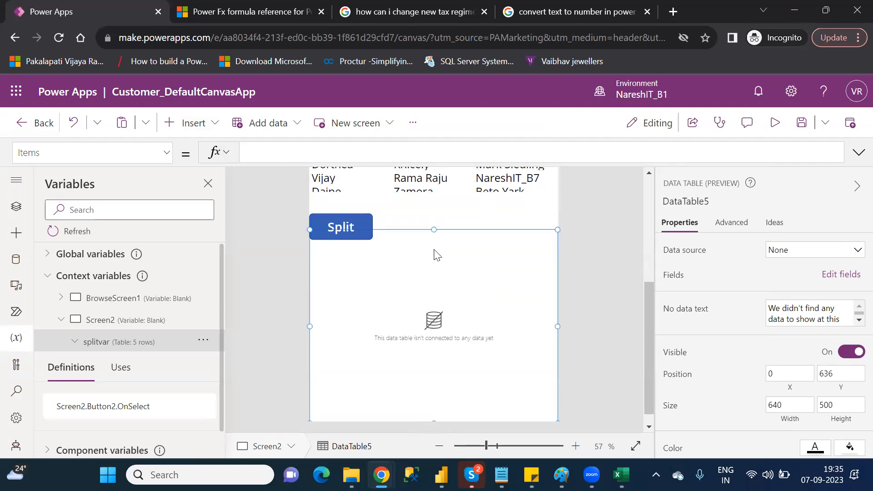
{"action": "left_click_drag", "start_coordinate": [434, 230], "coordinate": [433, 254]}
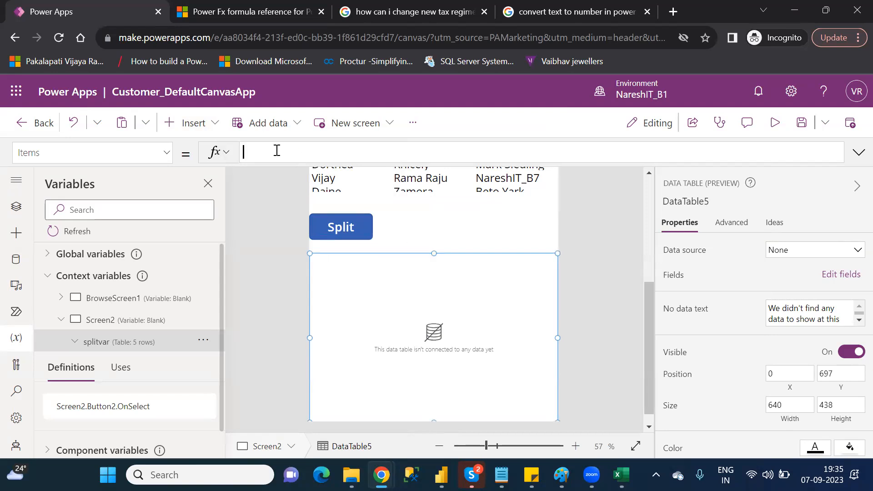
Set the new data table's Items property to splitvar
{"action": "type", "text": "split"}
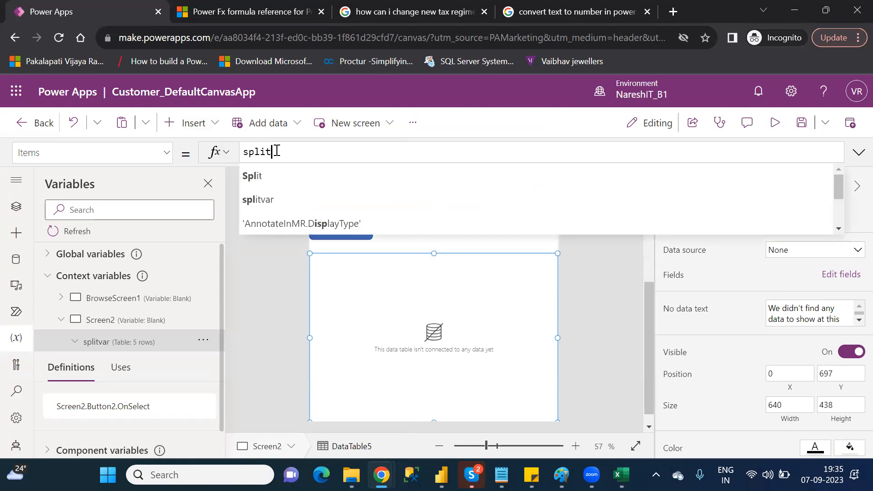
{"action": "key", "text": "Down"}
{"action": "key", "text": "Tab"}
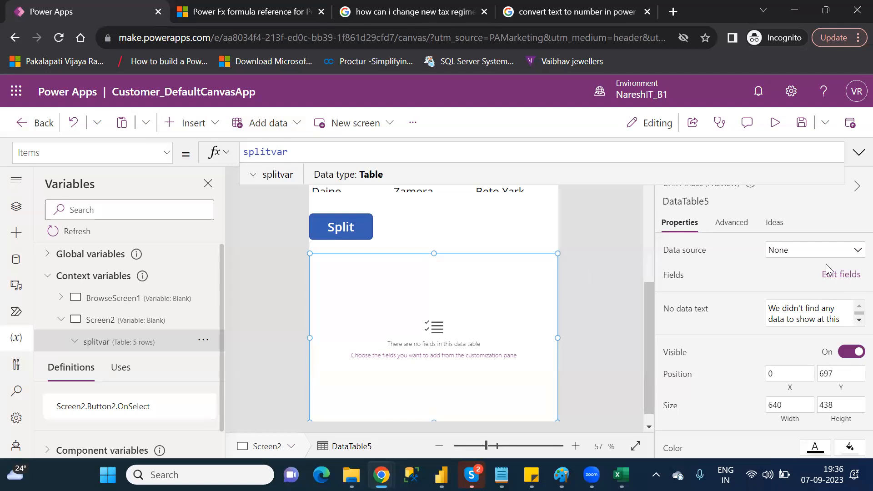
Add the Value field to the data table's displayed fields
{"action": "left_click", "coordinate": [841, 275]}
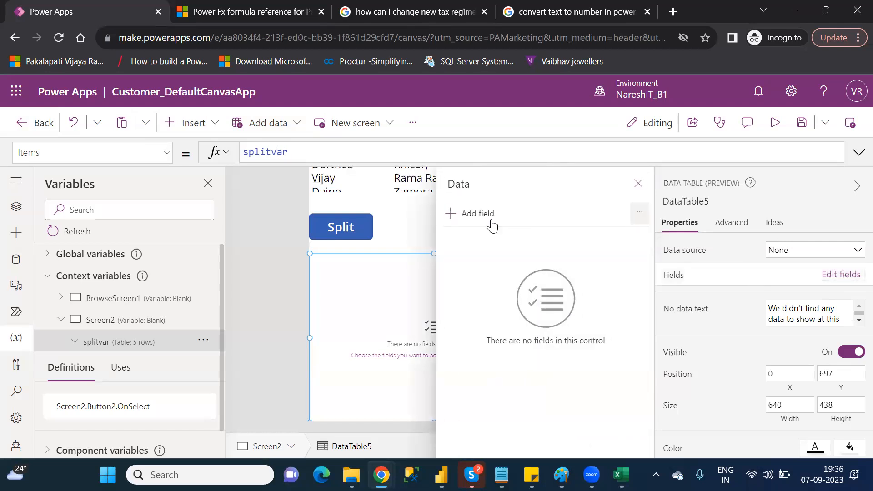
{"action": "left_click", "coordinate": [486, 221]}
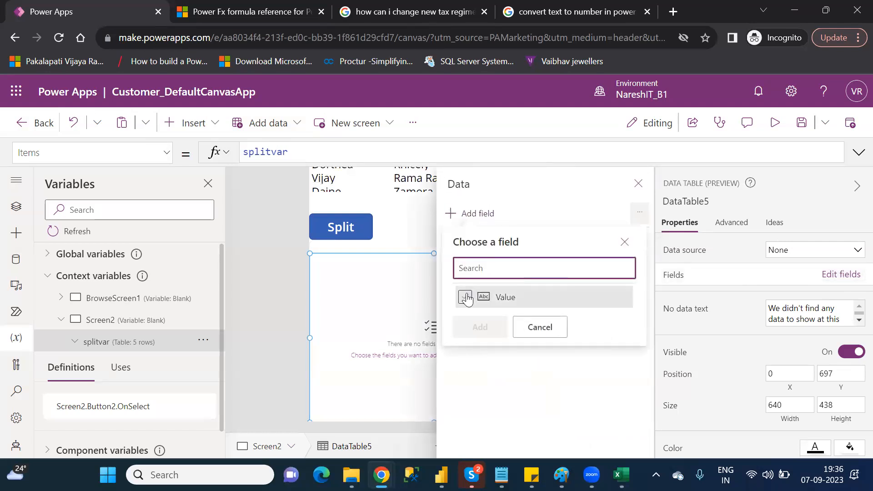
{"action": "left_click", "coordinate": [465, 298]}
{"action": "left_click", "coordinate": [481, 329]}
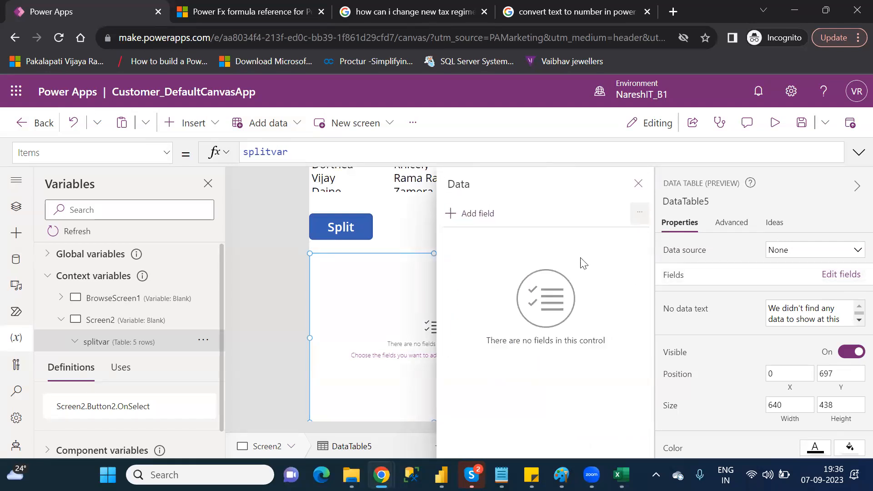
{"action": "left_click", "coordinate": [639, 185]}
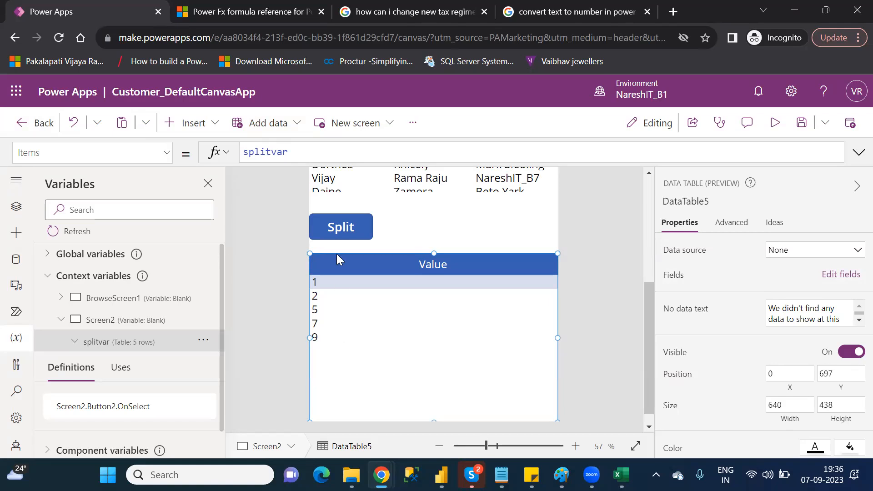
Show the app's tree view and copy the splitvar data table from Screen2 onto the S_Category screen
{"action": "double_click", "coordinate": [251, 151]}
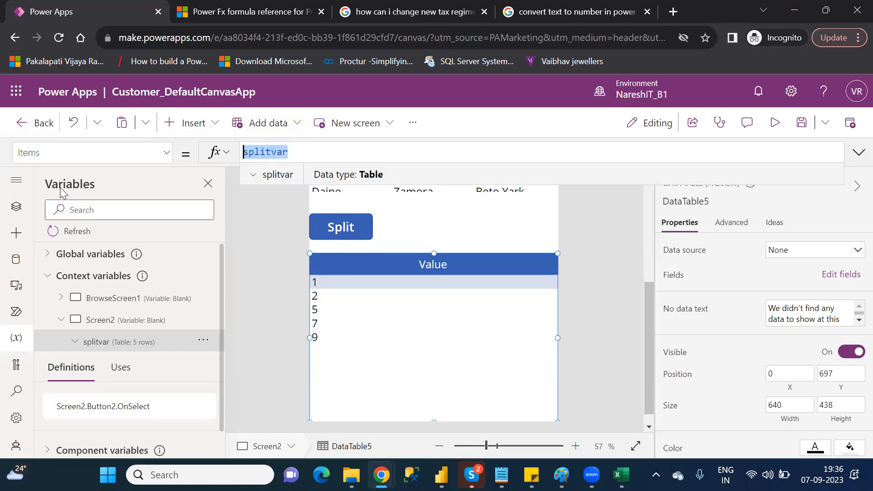
{"action": "left_click", "coordinate": [16, 182]}
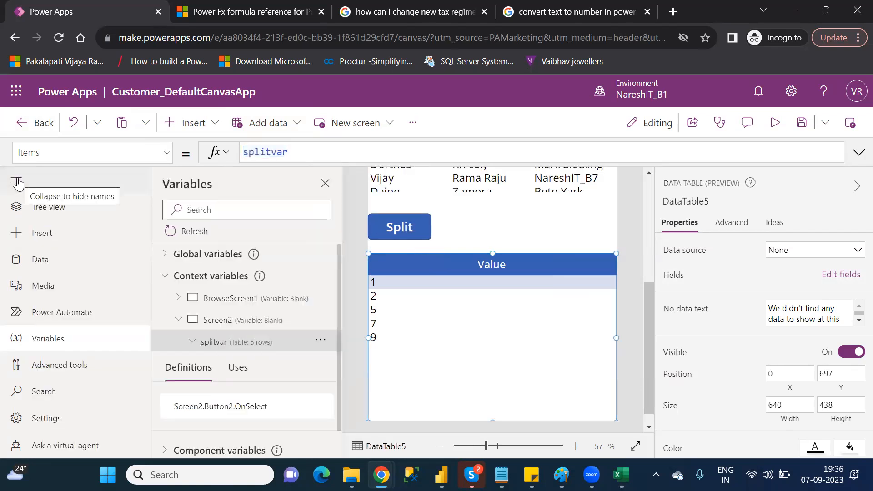
{"action": "left_click", "coordinate": [48, 208]}
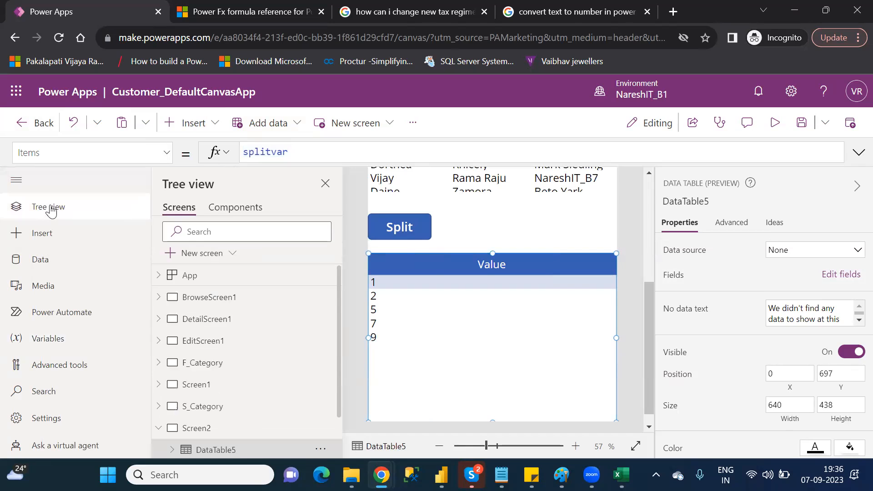
{"action": "left_click", "coordinate": [242, 408]}
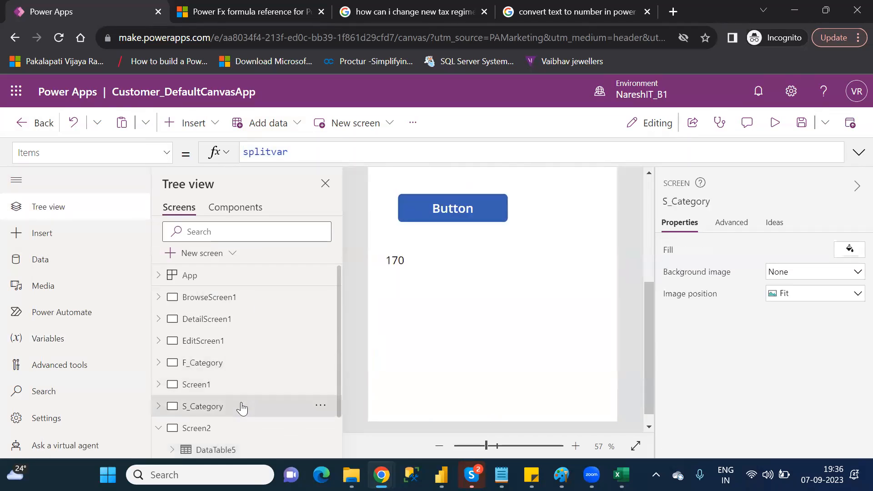
{"action": "left_click", "coordinate": [212, 430]}
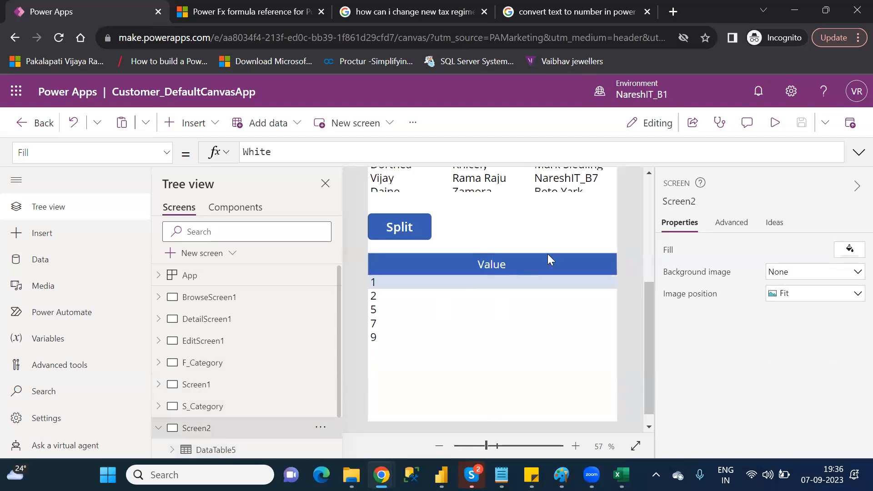
{"action": "left_click", "coordinate": [564, 255]}
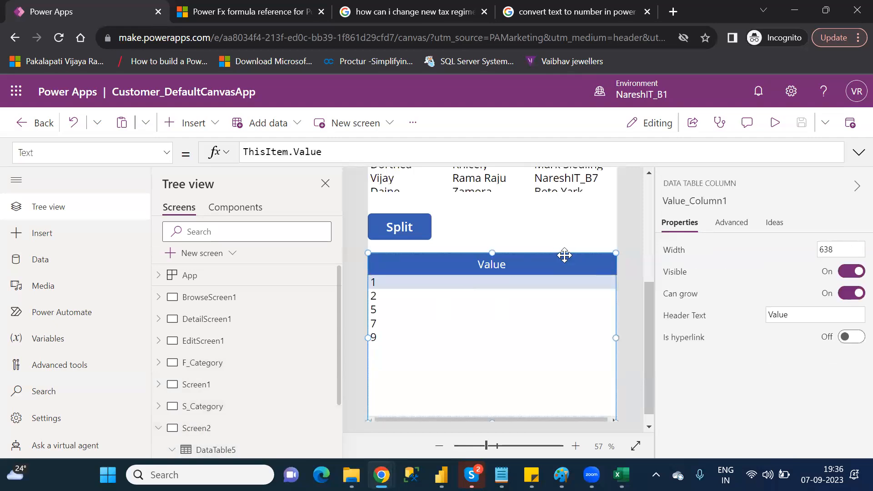
{"action": "left_click", "coordinate": [217, 412]}
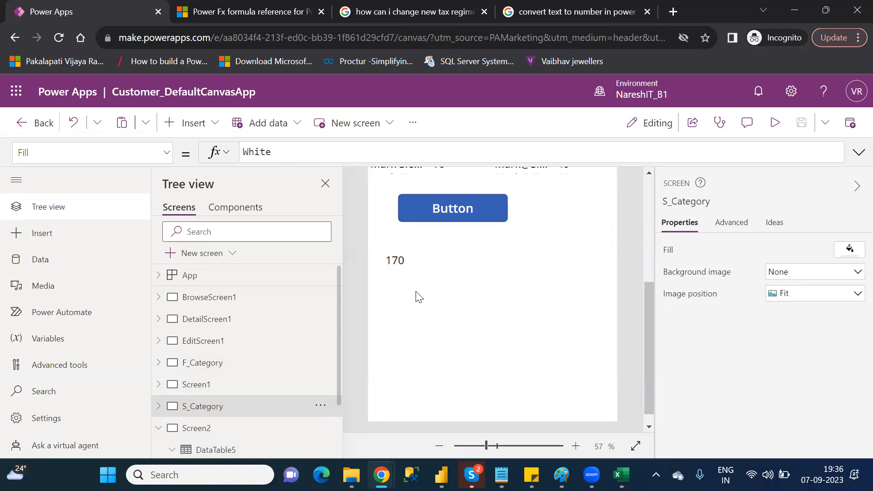
{"action": "left_click", "coordinate": [229, 450]}
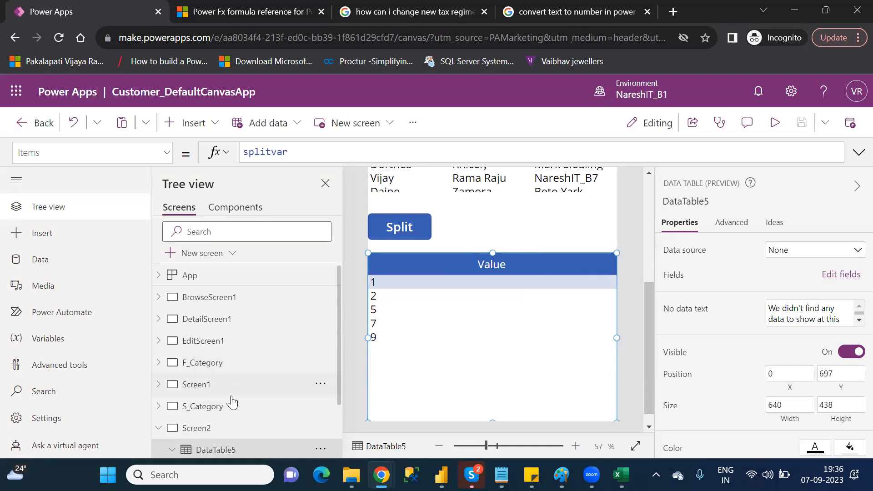
{"action": "left_click", "coordinate": [220, 407]}
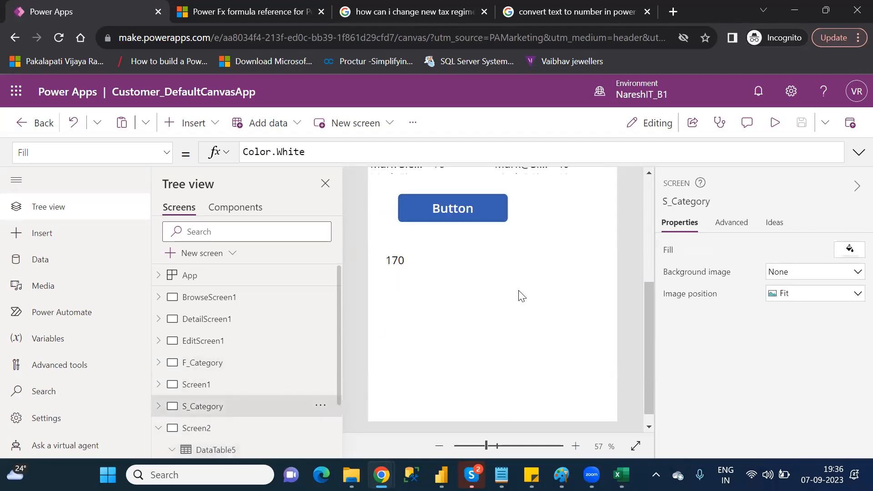
{"action": "key", "text": "ctrl+v"}
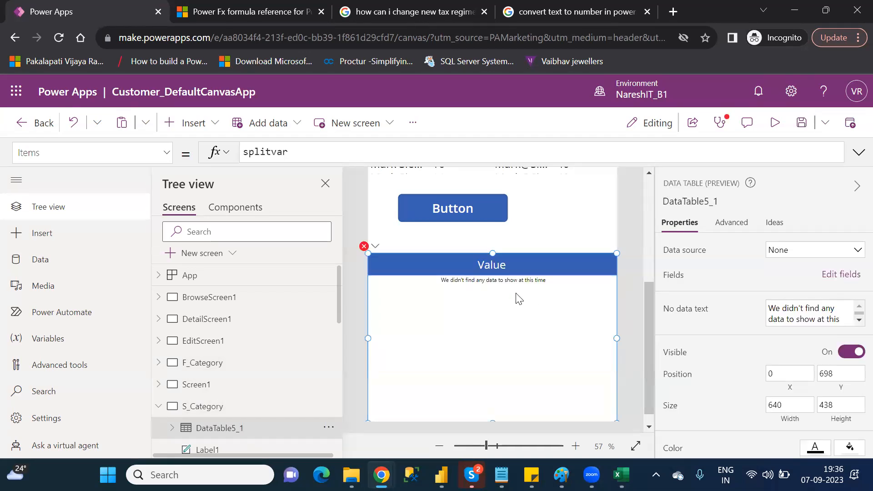
Check the pasted table's Items formula, delete the table from S_Category, and collapse that screen's tree branch
{"action": "double_click", "coordinate": [265, 152]}
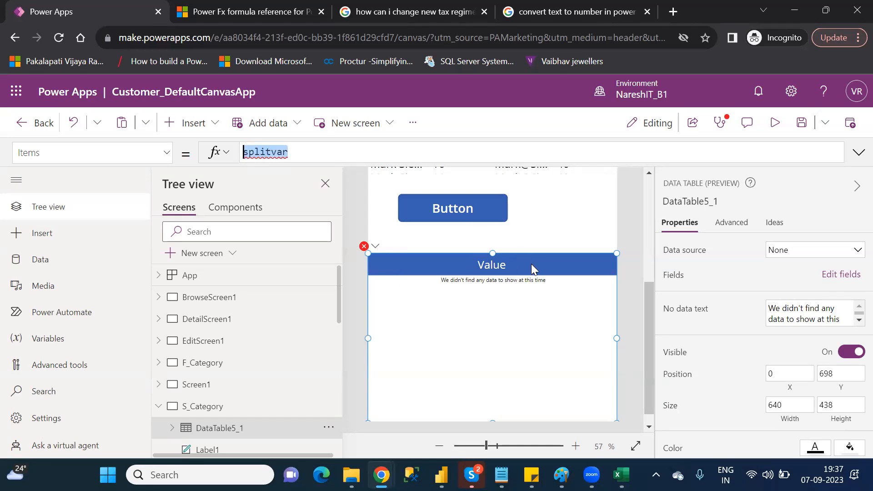
{"action": "left_click", "coordinate": [571, 262]}
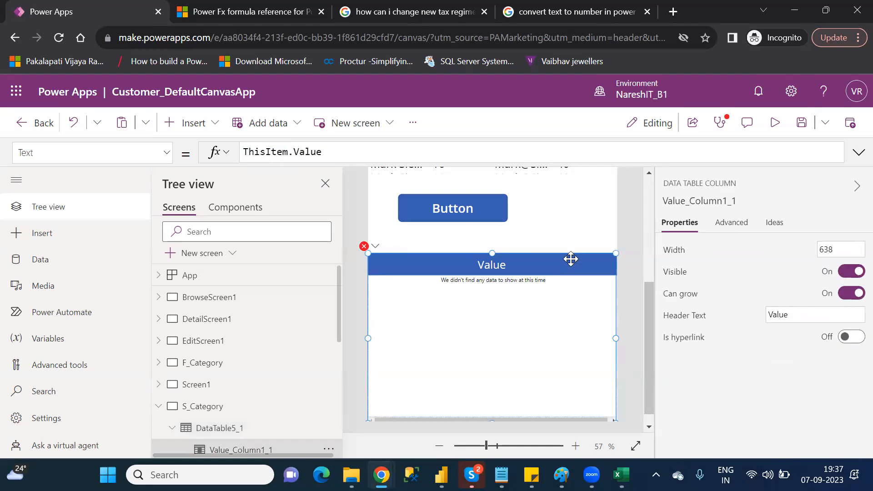
{"action": "left_click", "coordinate": [570, 264]}
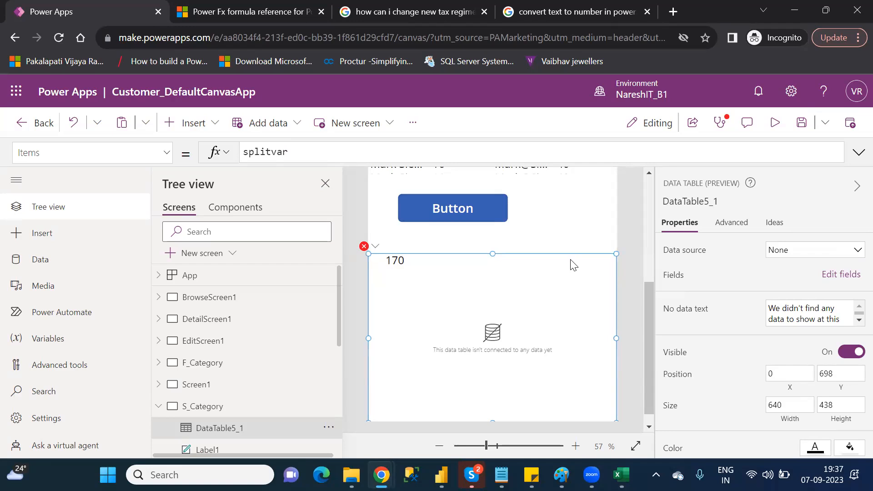
{"action": "key", "text": "Delete"}
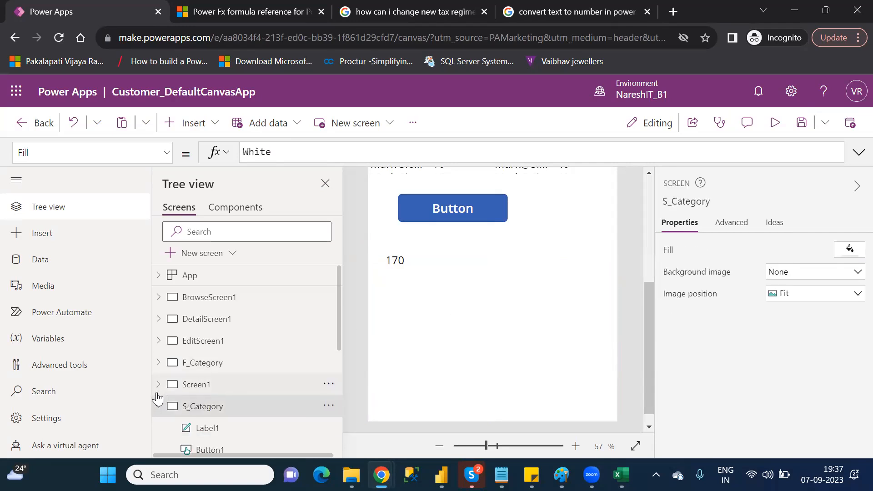
{"action": "left_click", "coordinate": [160, 407]}
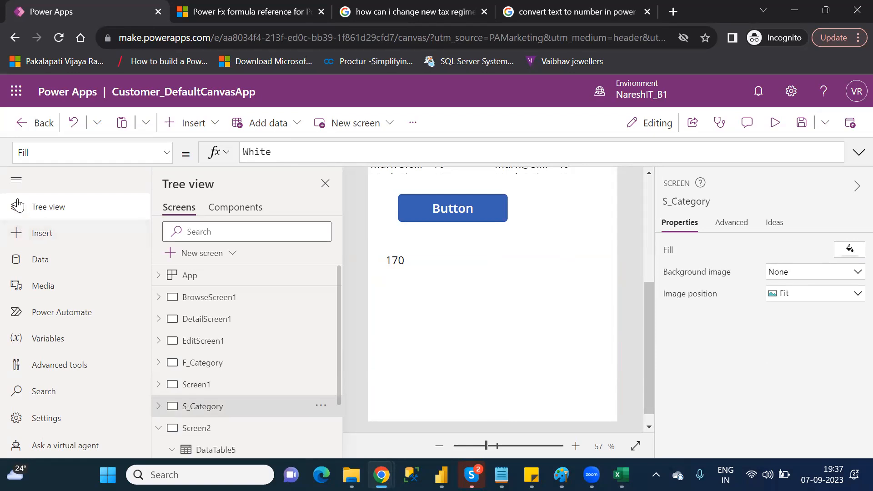
{"action": "left_click", "coordinate": [16, 179]}
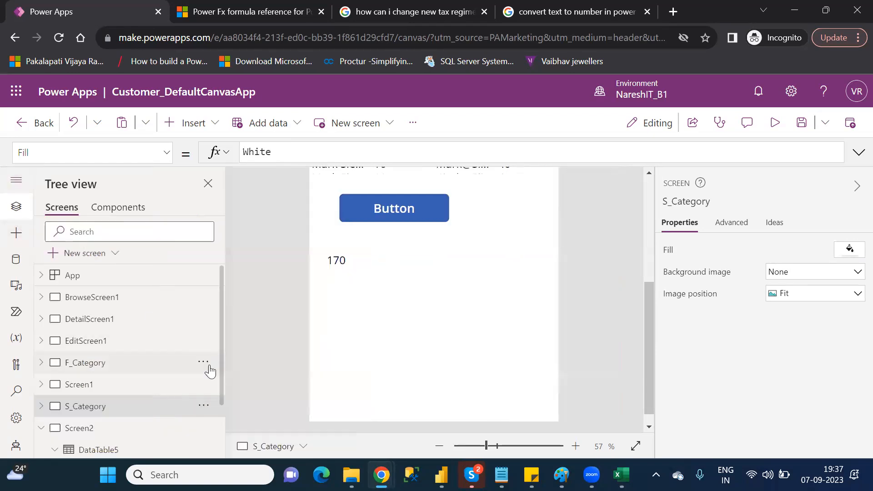
Return to the data table on Screen2 and check the S Category function list in the Category_Wise_Functions notes in Notepad
{"action": "left_click", "coordinate": [93, 426]}
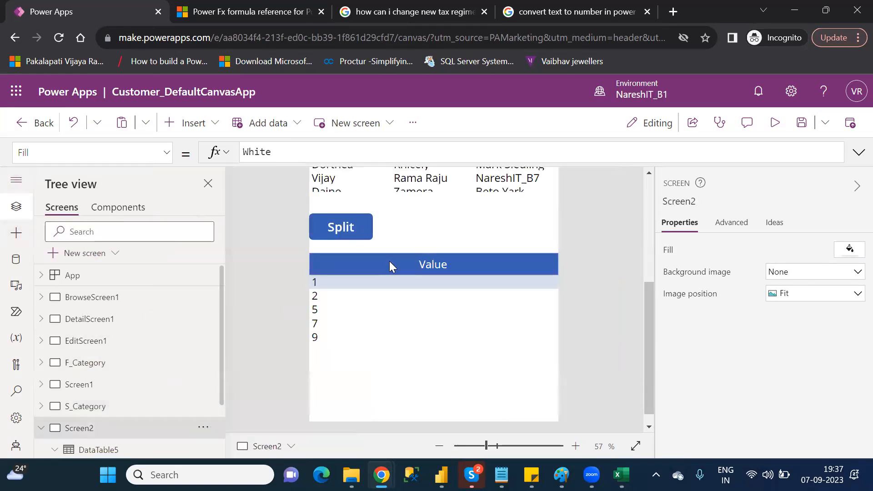
{"action": "left_click", "coordinate": [389, 261]}
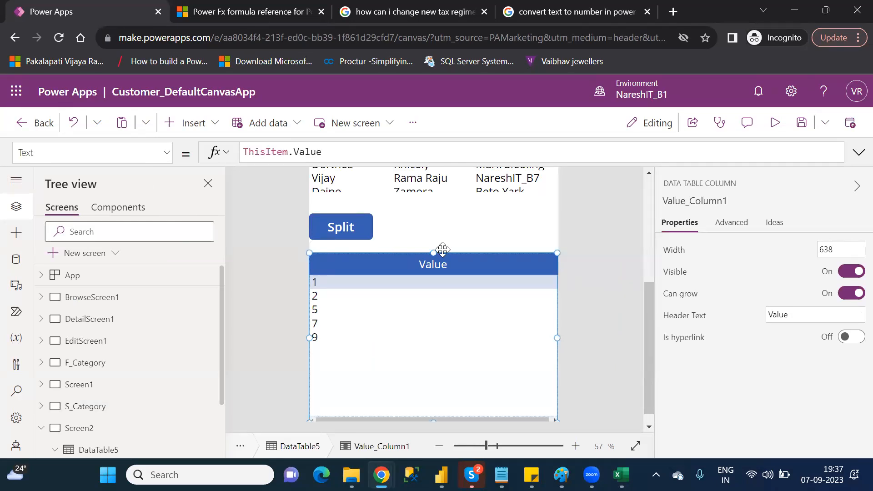
{"action": "left_click", "coordinate": [501, 475]}
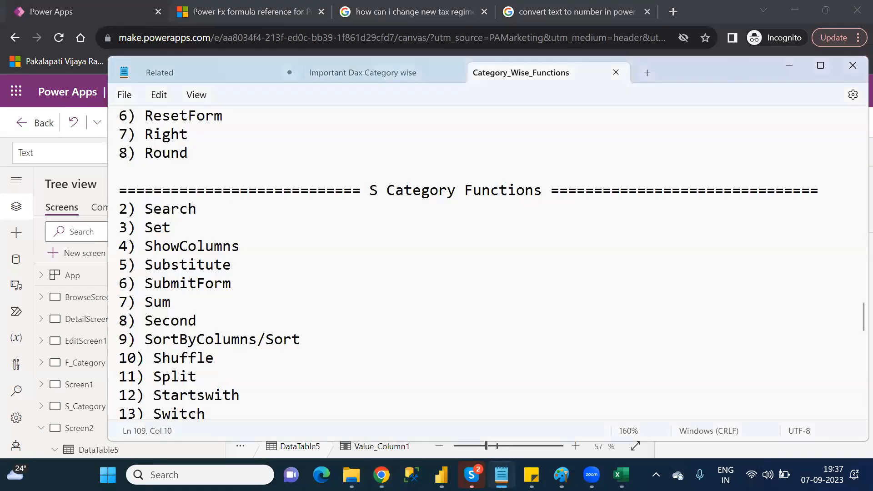
{"action": "key", "text": "alt+Tab"}
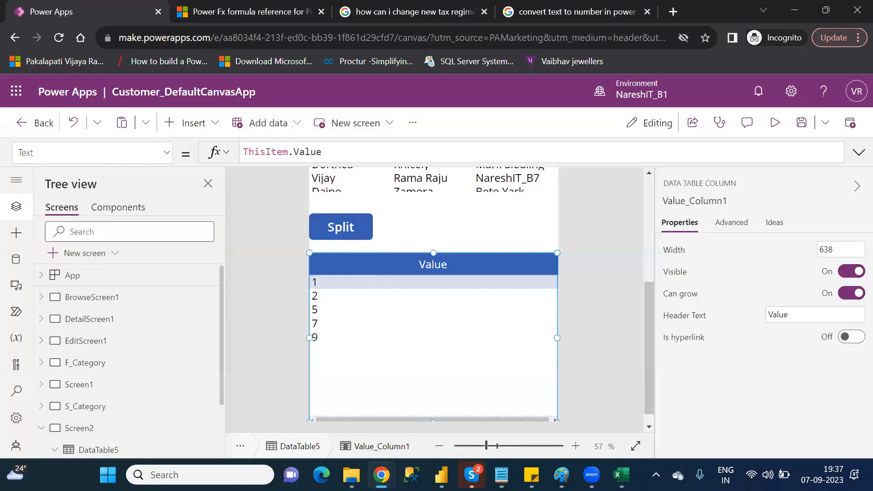
Review the S Category Functions list in the Category_Wise_Functions notes in Notepad and return to the app in Power Apps
{"action": "left_click", "coordinate": [449, 12]}
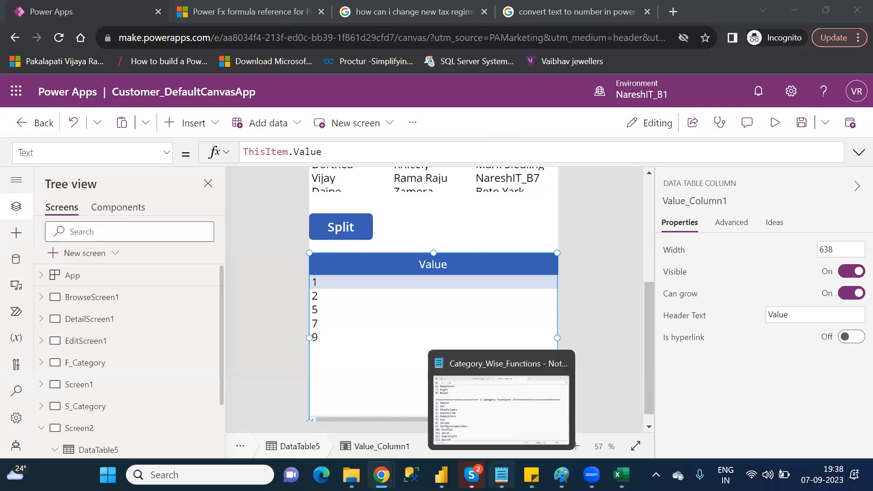
{"action": "left_click", "coordinate": [501, 474]}
{"action": "left_click", "coordinate": [280, 324]}
{"action": "key", "text": "Down"}
{"action": "key", "text": "Down"}
{"action": "key", "text": "Down"}
{"action": "key", "text": "Down"}
{"action": "key", "text": "Down"}
{"action": "key", "text": "Down"}
{"action": "key", "text": "Down"}
{"action": "key", "text": "Down"}
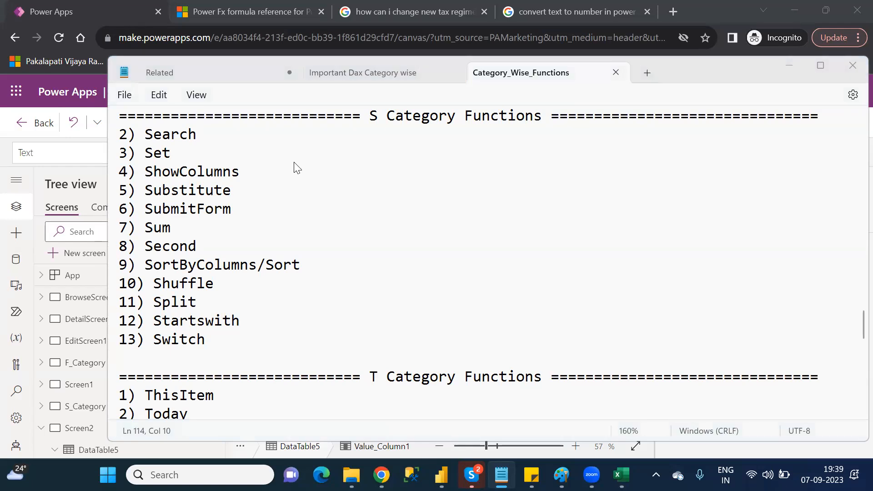
{"action": "key", "text": "alt+Tab"}
{"action": "key", "text": "alt+Tab"}
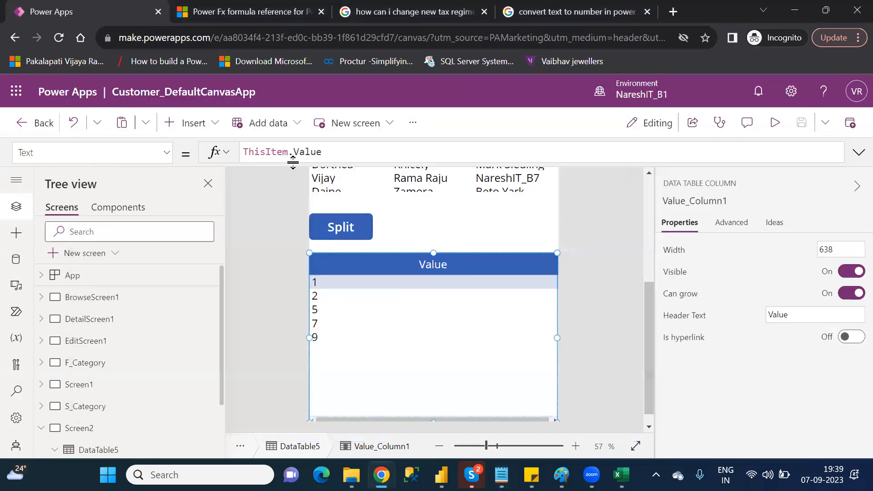
Try to delete the splitvar data table below the Split button on Screen2
{"action": "left_click", "coordinate": [483, 271]}
{"action": "left_click", "coordinate": [490, 261]}
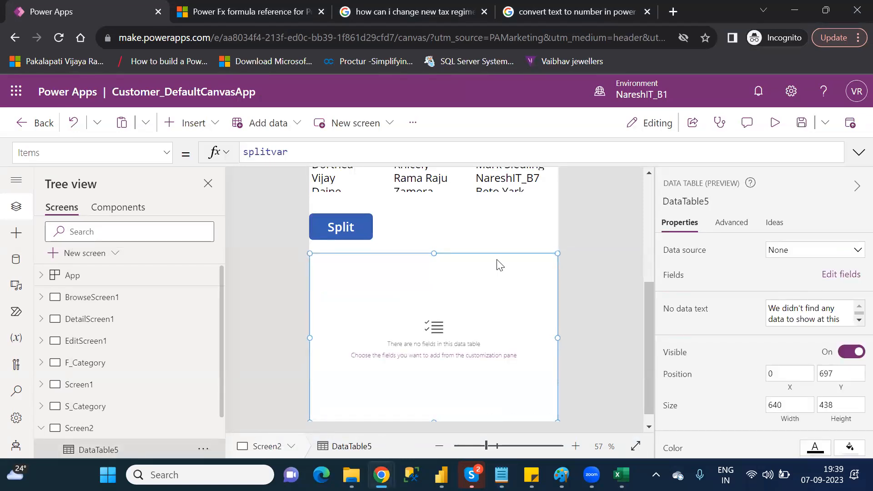
{"action": "key", "text": "Delete"}
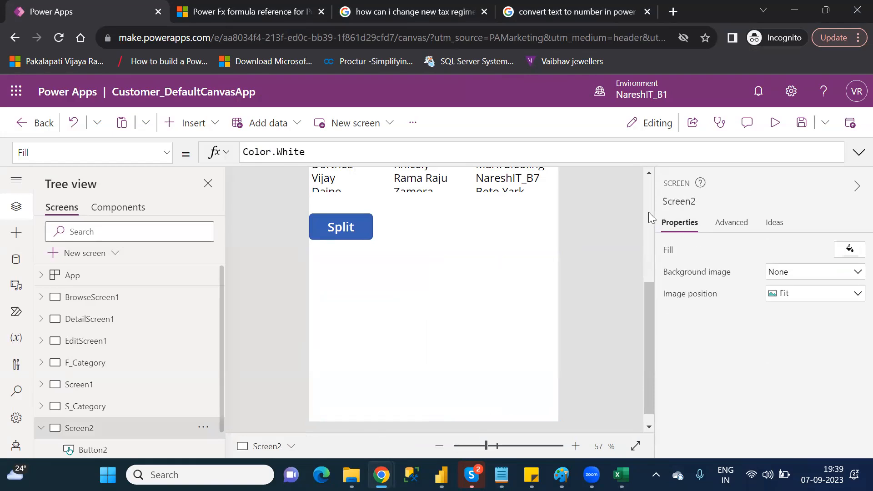
Wrap the Items formula of DataTable4 on Screen2 in AddColumns, using the existing Shuffle expression as its source
{"action": "scroll", "coordinate": [650, 209], "scroll_direction": "up", "scroll_amount": 5}
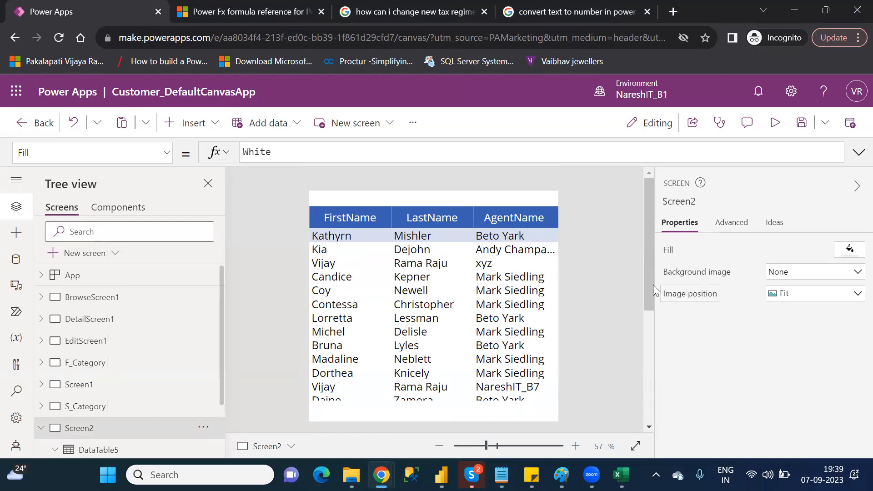
{"action": "scroll", "coordinate": [652, 283], "scroll_direction": "down", "scroll_amount": 1}
{"action": "left_click_drag", "start_coordinate": [657, 327], "coordinate": [650, 267]}
{"action": "left_click", "coordinate": [536, 206]}
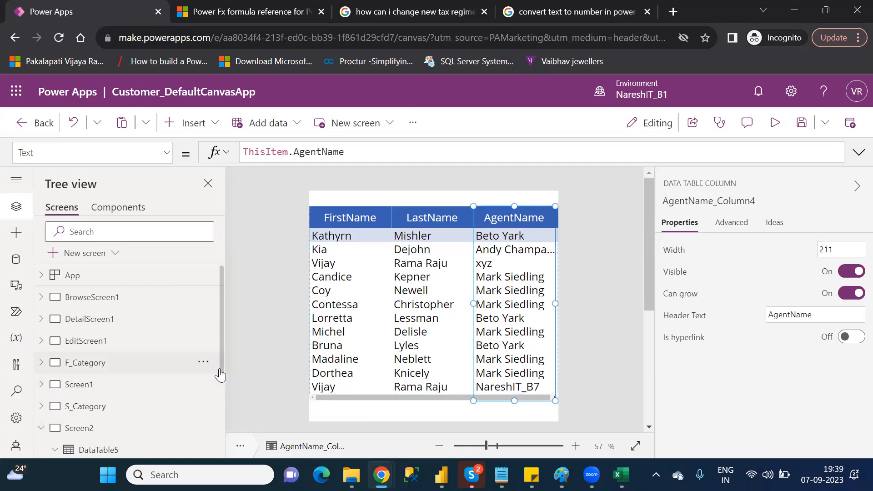
{"action": "left_click_drag", "start_coordinate": [222, 373], "coordinate": [221, 429]}
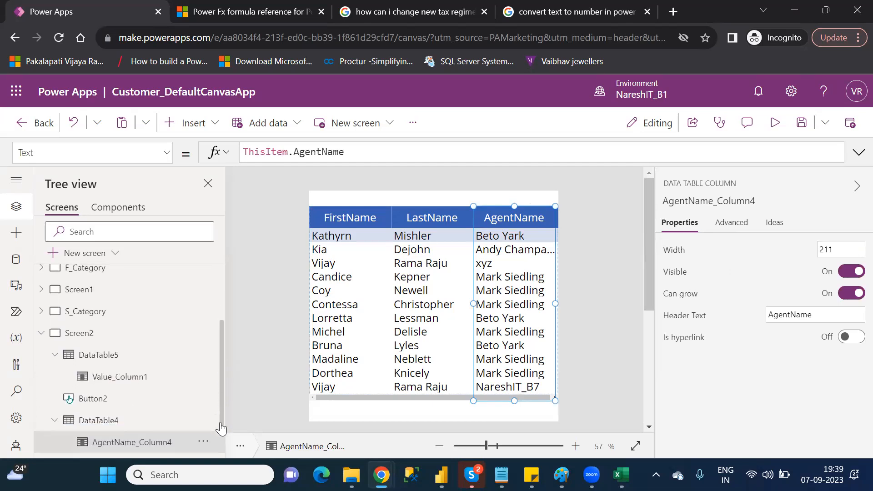
{"action": "left_click", "coordinate": [101, 428]}
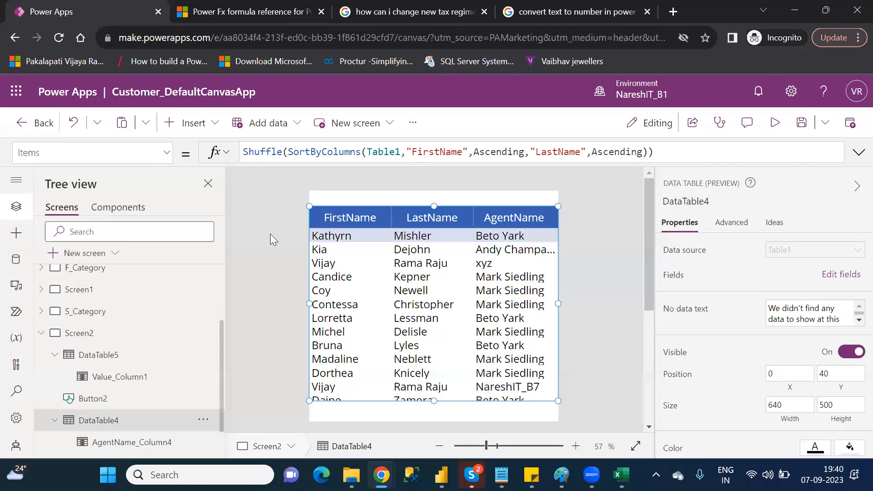
{"action": "left_click", "coordinate": [245, 150]}
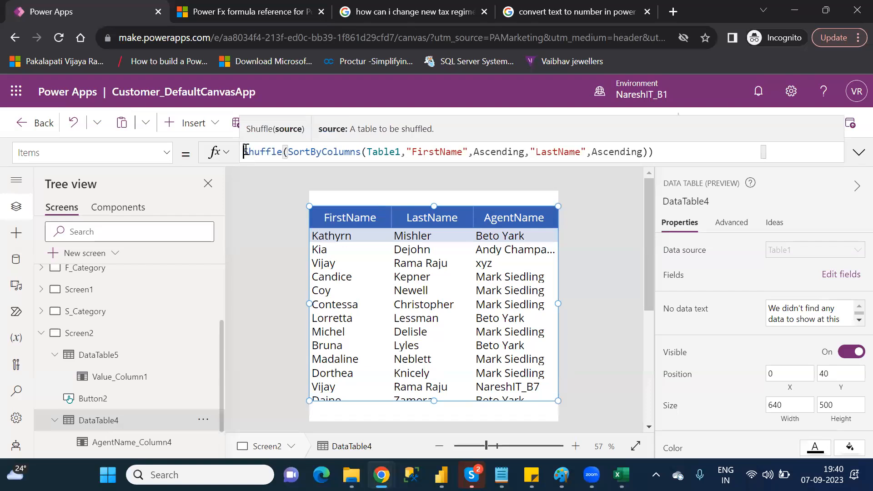
{"action": "type", "text": "Add"}
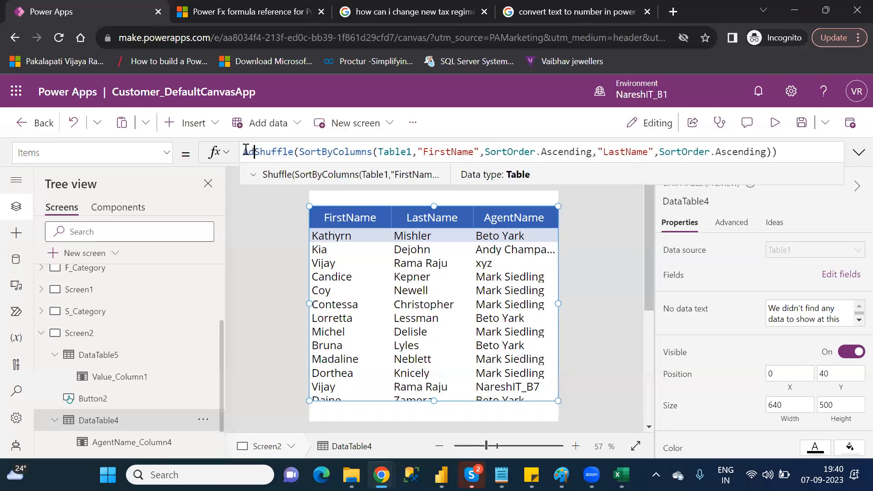
{"action": "type", "text": "c"}
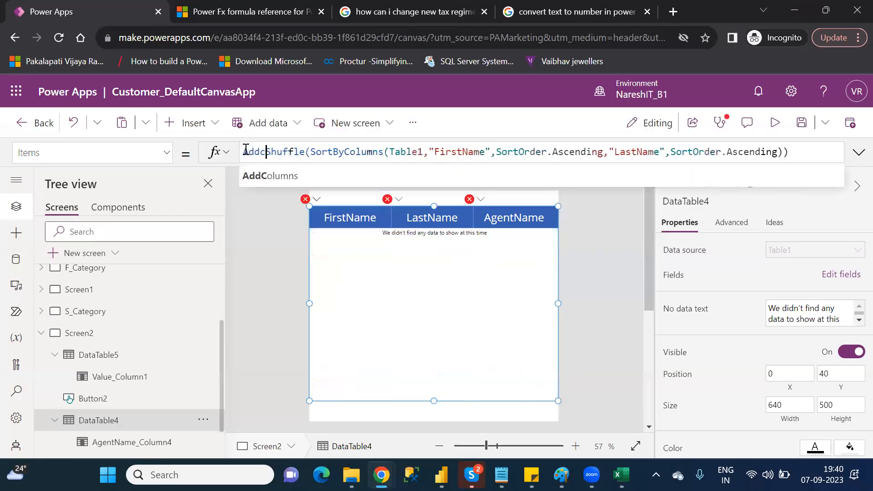
{"action": "key", "text": "Tab"}
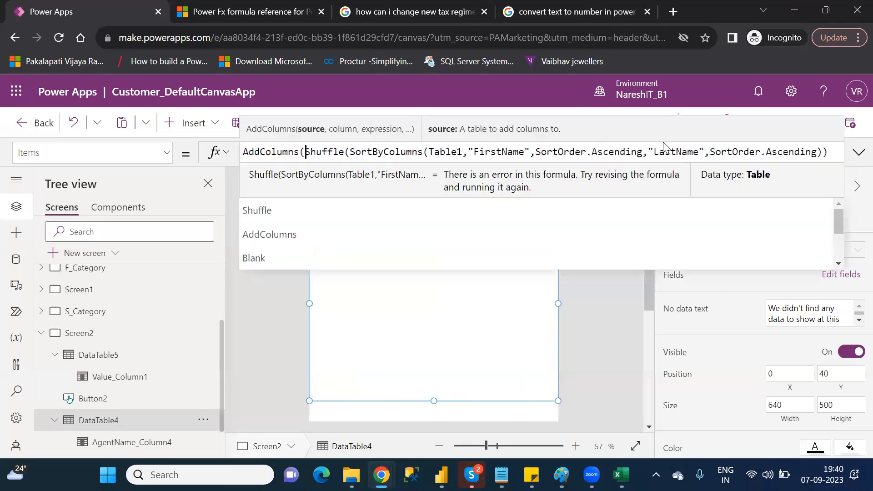
{"action": "left_click", "coordinate": [832, 155]}
{"action": "type", "text": ","}
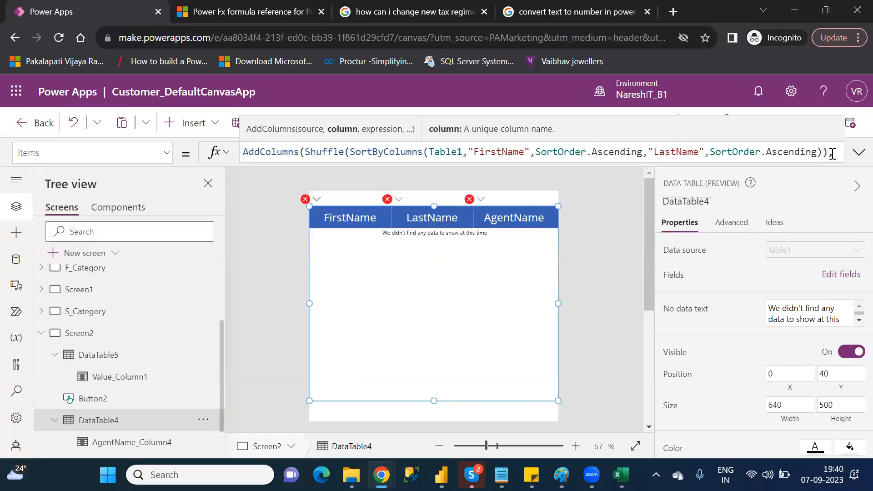
Name the new column "StartsWith" in the AddColumns formula
{"action": "type", "text": "\"\""}
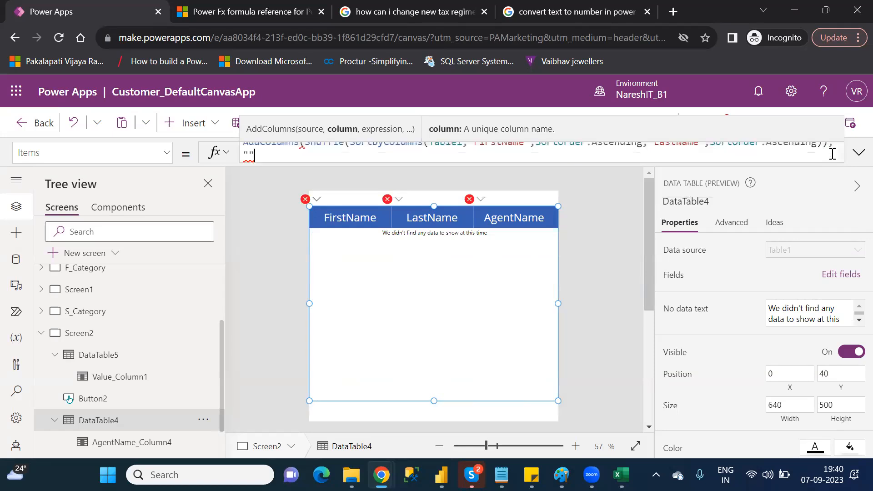
{"action": "key", "text": "Left"}
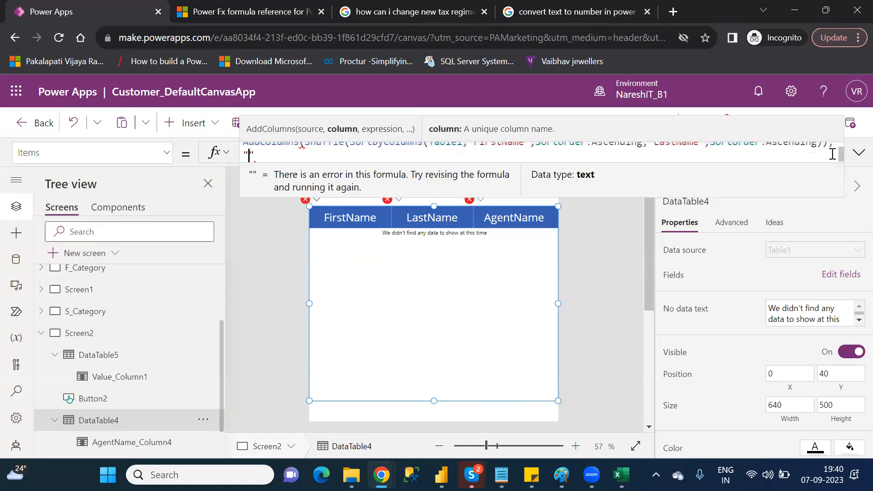
{"action": "type", "text": "Star"}
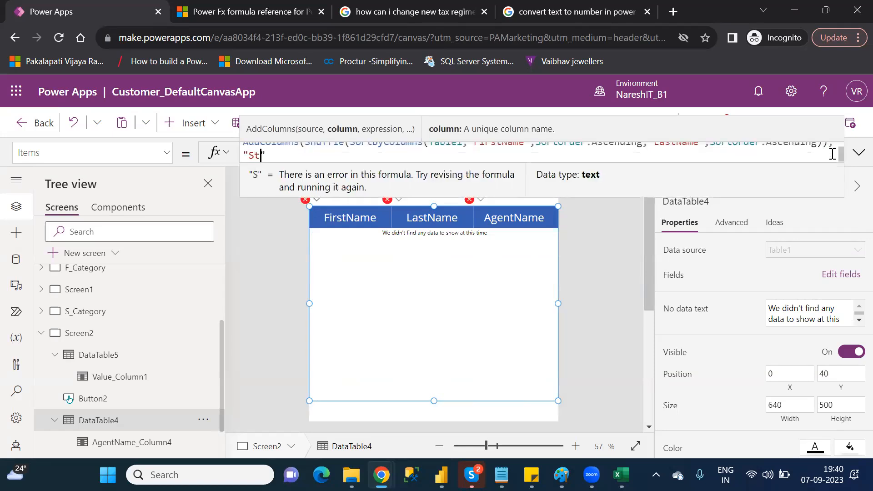
{"action": "type", "text": "tsW"}
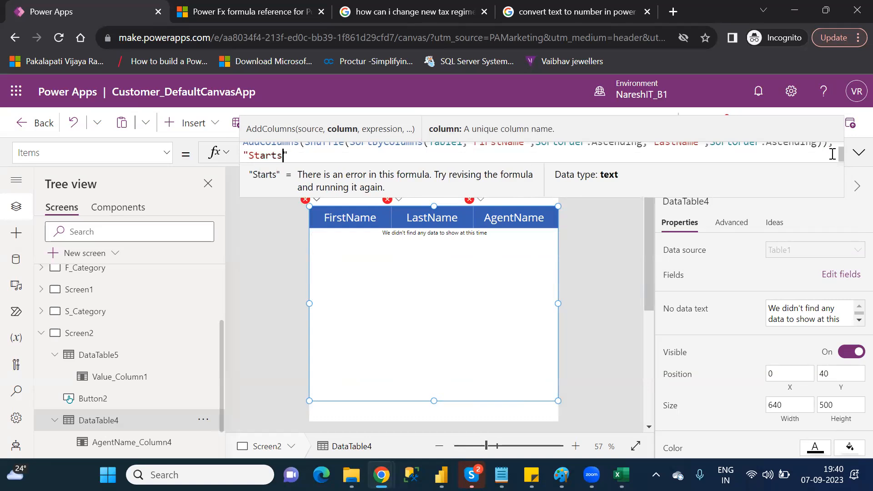
{"action": "type", "text": "ith"}
{"action": "key", "text": "Right"}
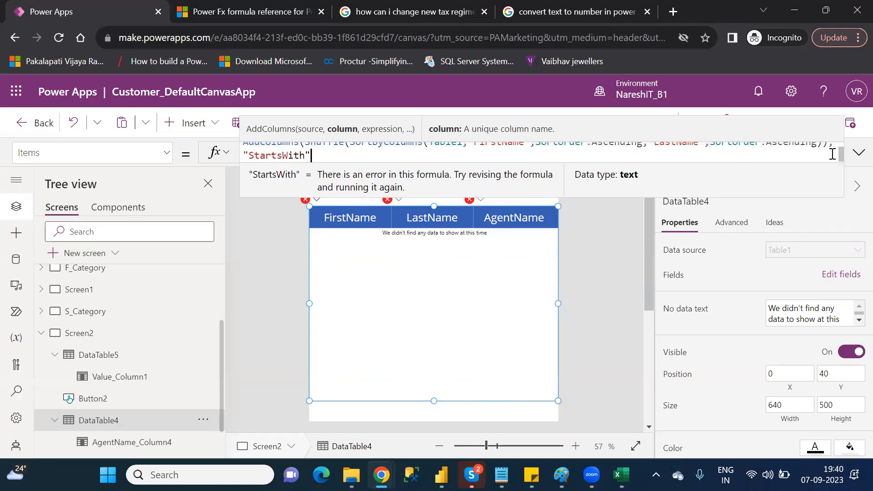
Set the new column's expression to StartsWith(FirstName,"K") and close the AddColumns formula
{"action": "type", "text": ",st"}
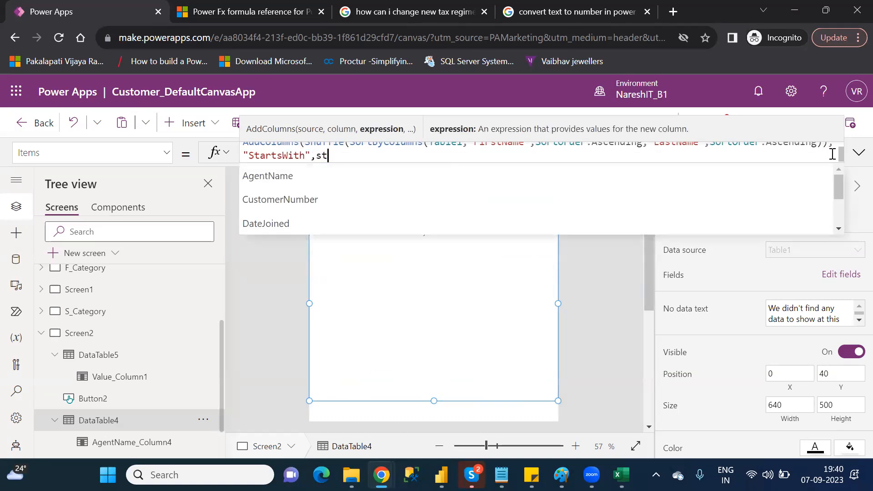
{"action": "type", "text": "ar"}
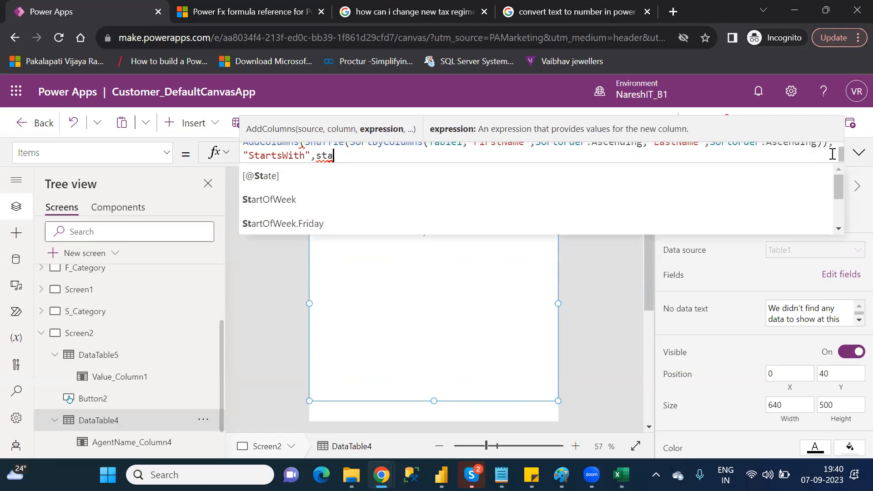
{"action": "type", "text": "ts"}
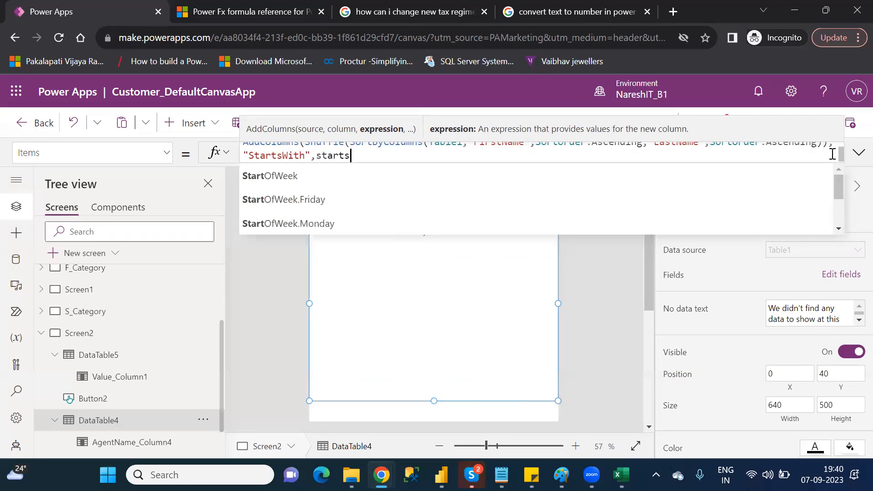
{"action": "key", "text": "Tab"}
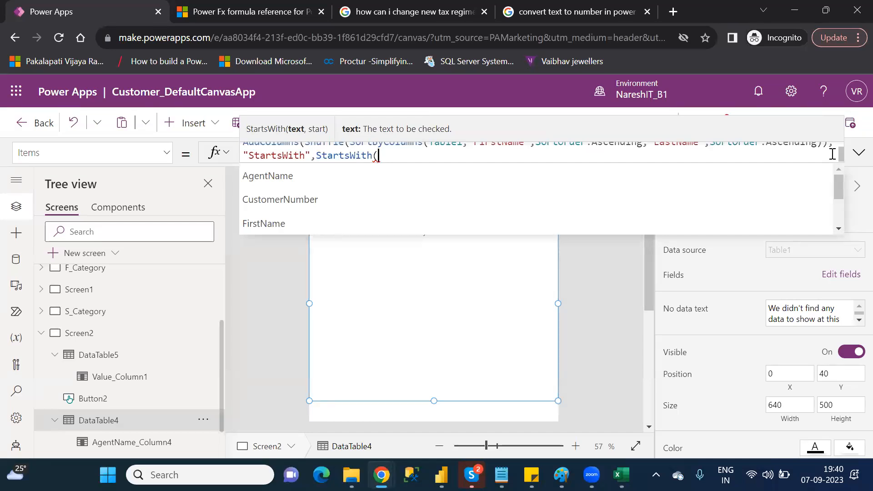
{"action": "key", "text": "Down"}
{"action": "key", "text": "Down"}
{"action": "key", "text": "Down"}
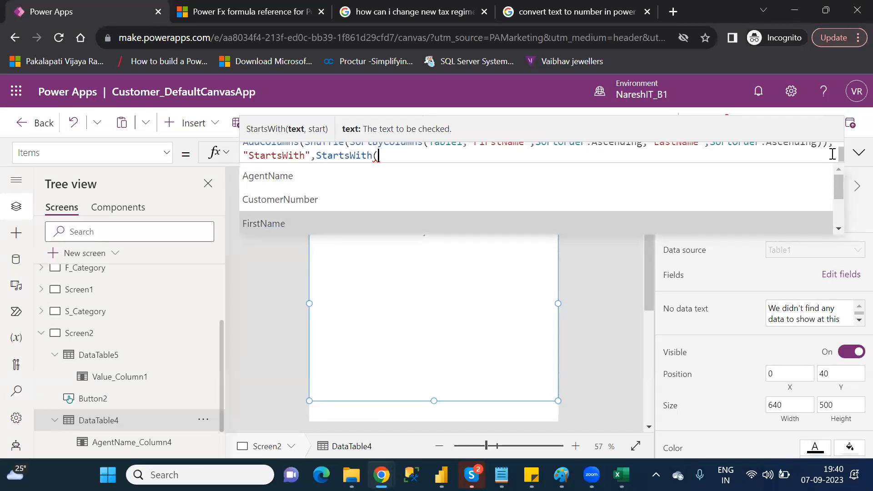
{"action": "key", "text": "Tab"}
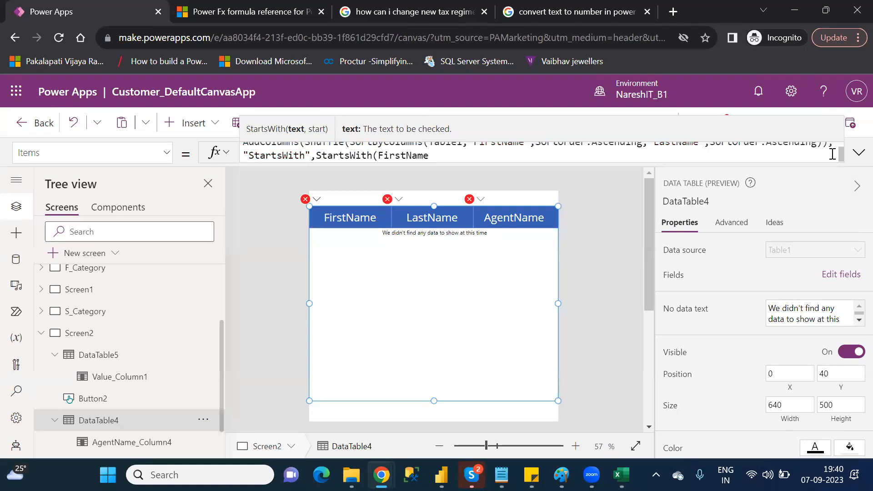
{"action": "type", "text": ","}
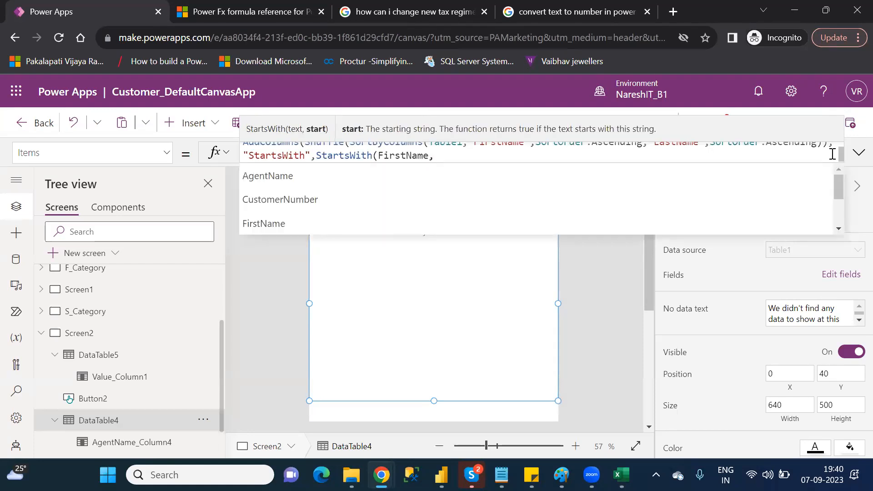
{"action": "type", "text": "\"\""}
{"action": "key", "text": "Left"}
{"action": "type", "text": "K"}
{"action": "key", "text": "Right"}
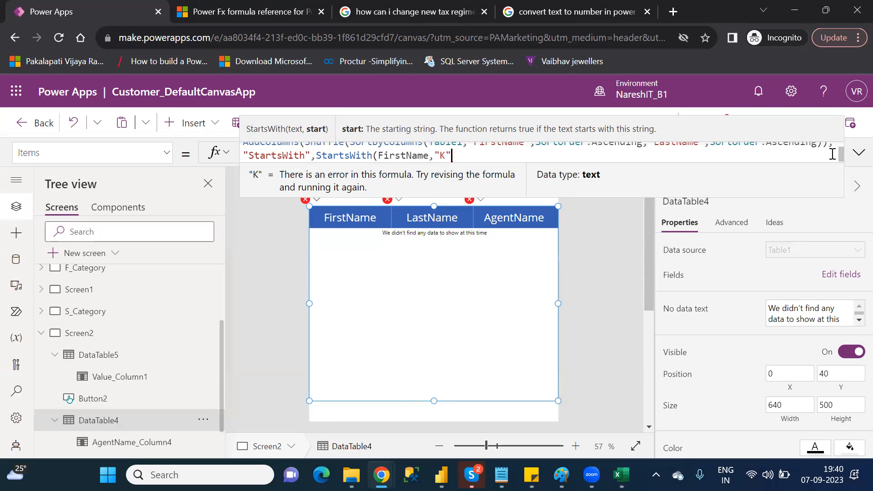
{"action": "type", "text": "))"}
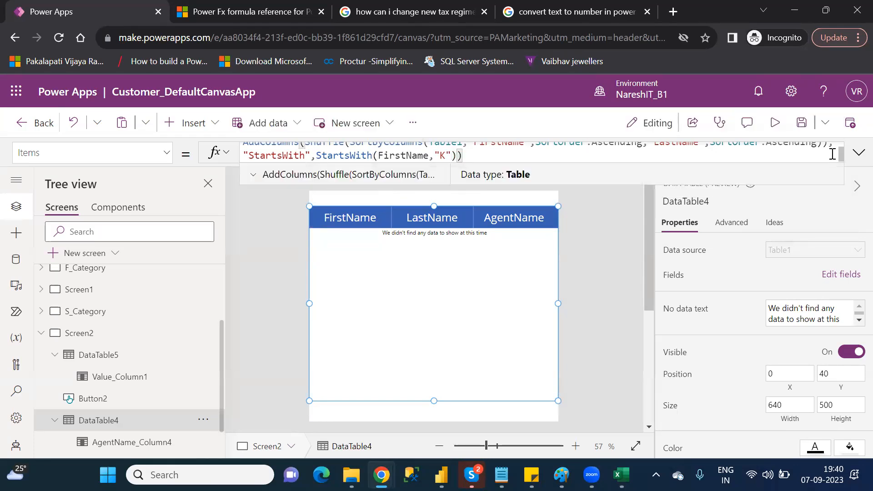
Add the StartsWith field to DataTable4's displayed fields and close the field list
{"action": "left_click", "coordinate": [840, 275]}
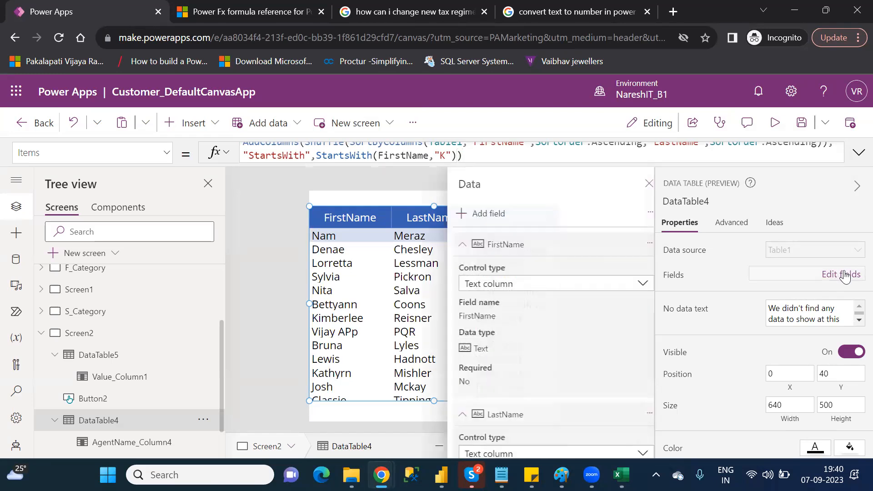
{"action": "left_click", "coordinate": [456, 217]}
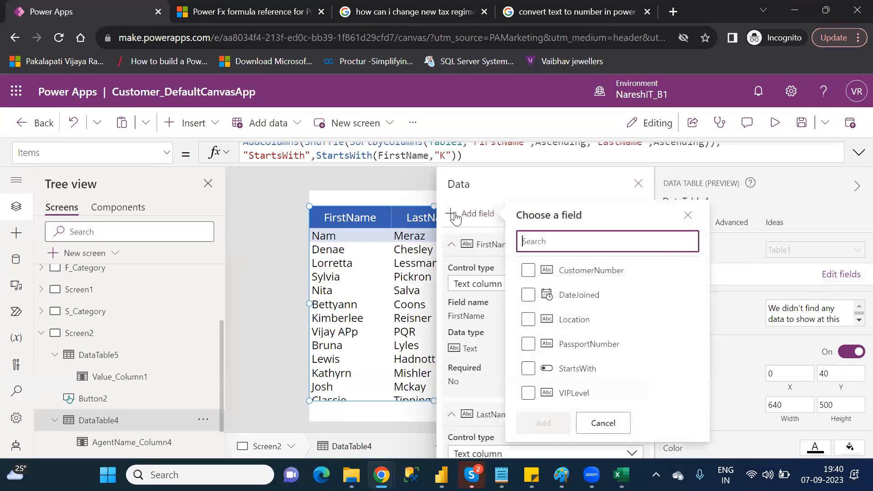
{"action": "left_click", "coordinate": [529, 369]}
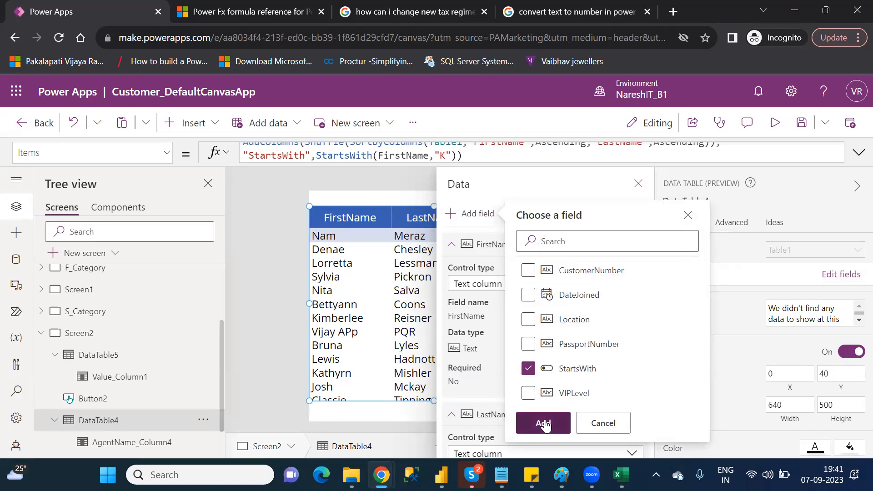
{"action": "left_click", "coordinate": [544, 422]}
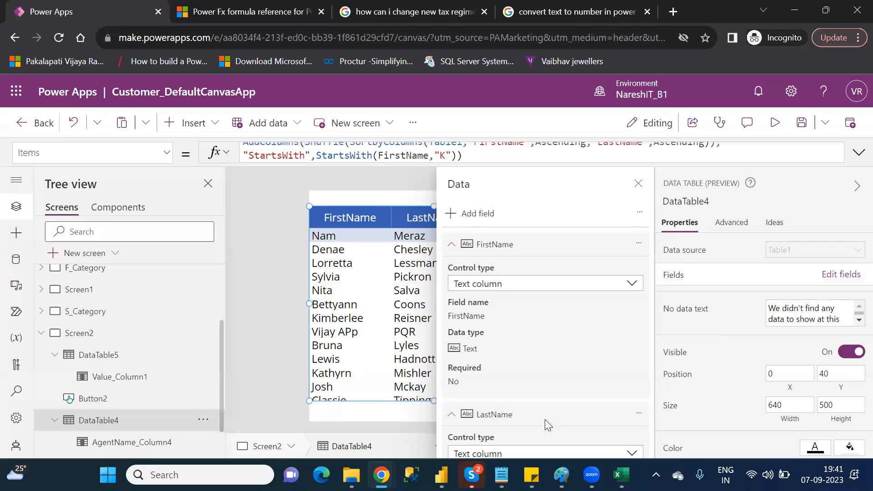
{"action": "left_click", "coordinate": [639, 182]}
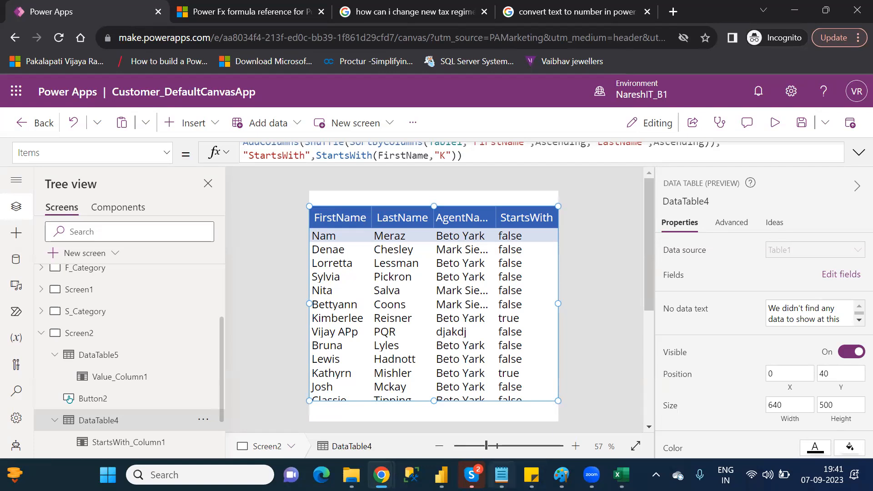
Switch to the Category_Wise_Functions notes in Notepad and highlight Switch in the S Category list
{"action": "left_click", "coordinate": [501, 475]}
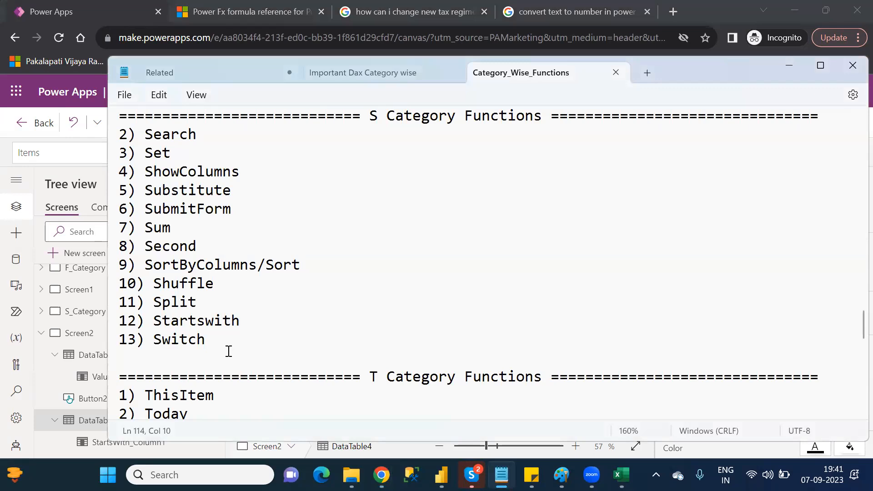
{"action": "left_click", "coordinate": [201, 345]}
{"action": "double_click", "coordinate": [202, 344]}
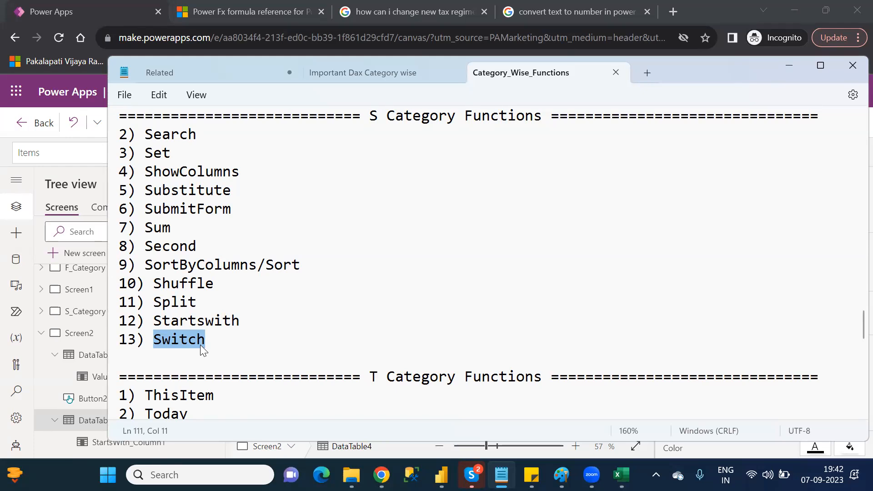
Switch back to Power Apps and review the Items formula of DataTable4
{"action": "key", "text": "alt+Tab"}
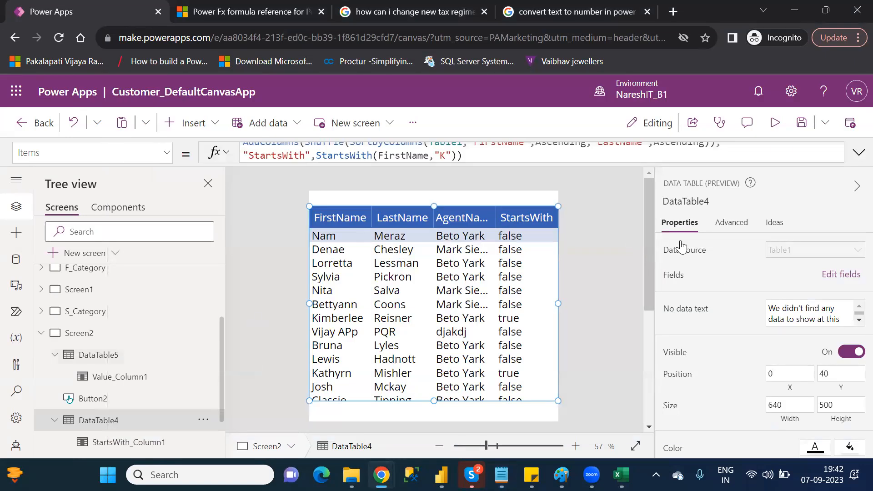
{"action": "left_click", "coordinate": [858, 154]}
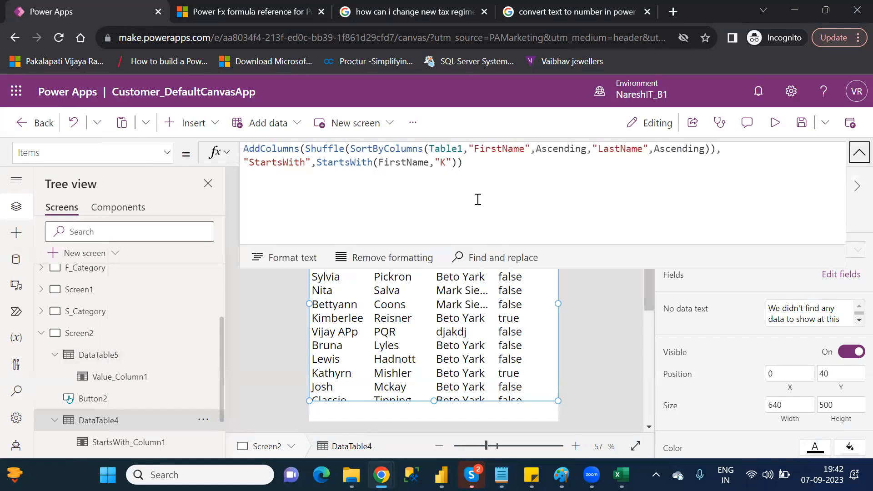
{"action": "left_click", "coordinate": [458, 162]}
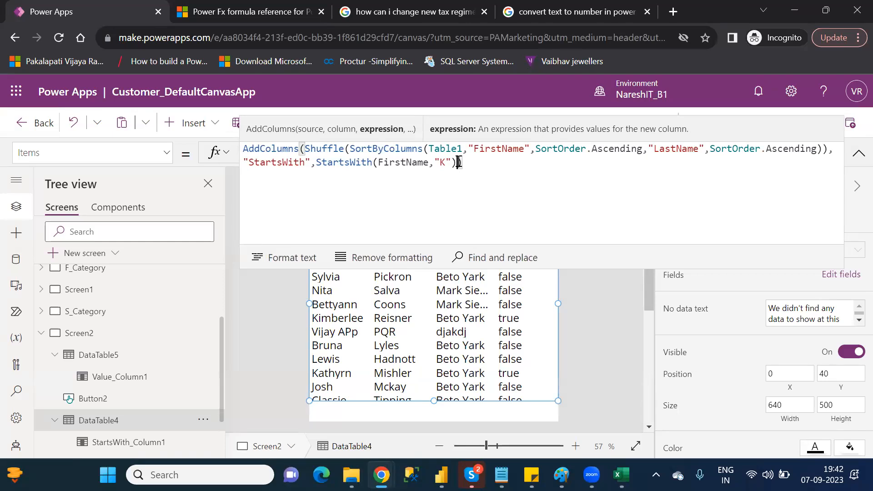
{"action": "left_click", "coordinate": [599, 294]}
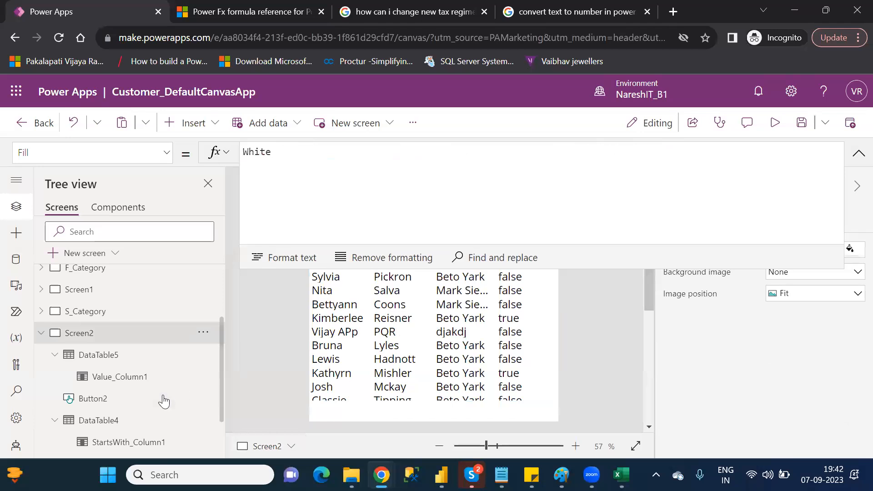
{"action": "left_click", "coordinate": [118, 424]}
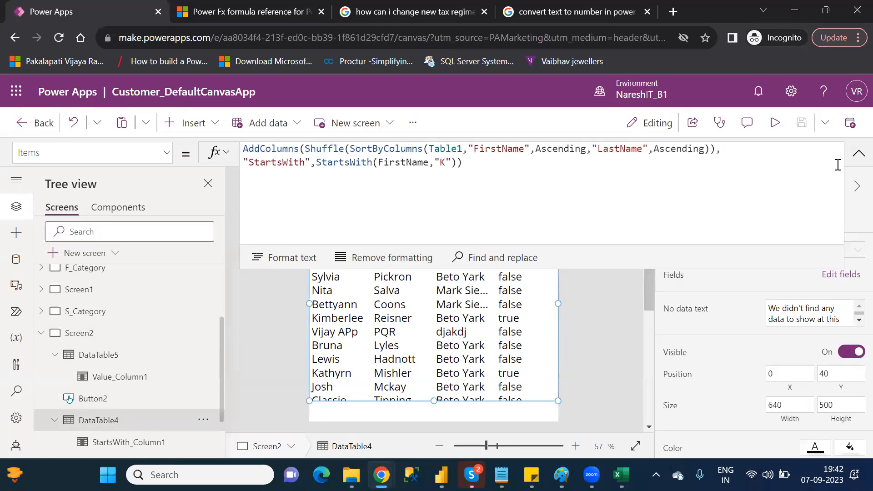
{"action": "left_click", "coordinate": [855, 159]}
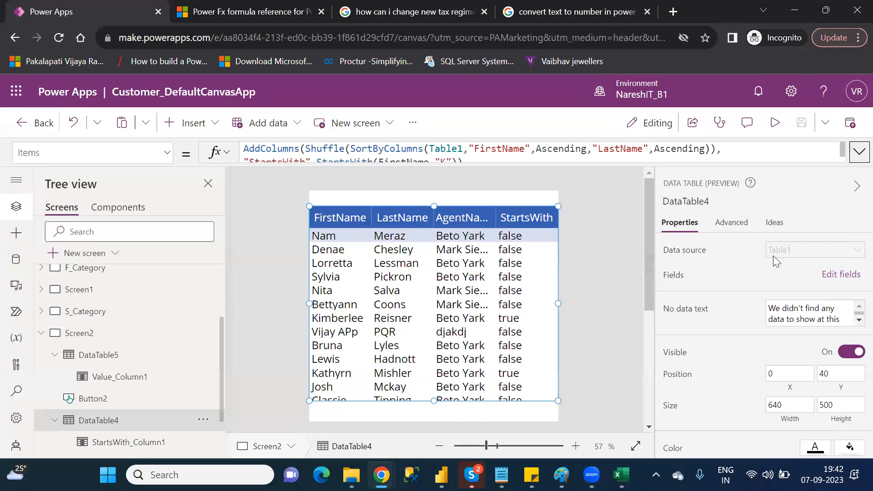
Add the Location field to DataTable4's displayed fields and close the field list
{"action": "left_click", "coordinate": [829, 274]}
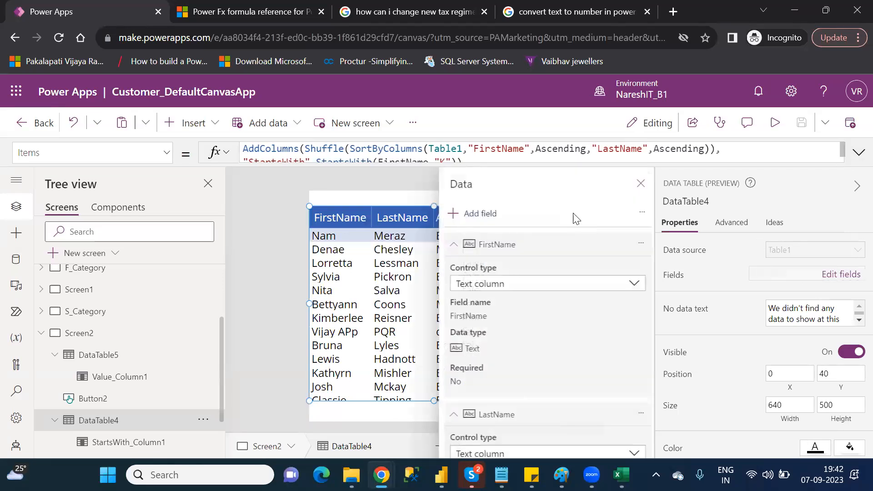
{"action": "left_click", "coordinate": [481, 212]}
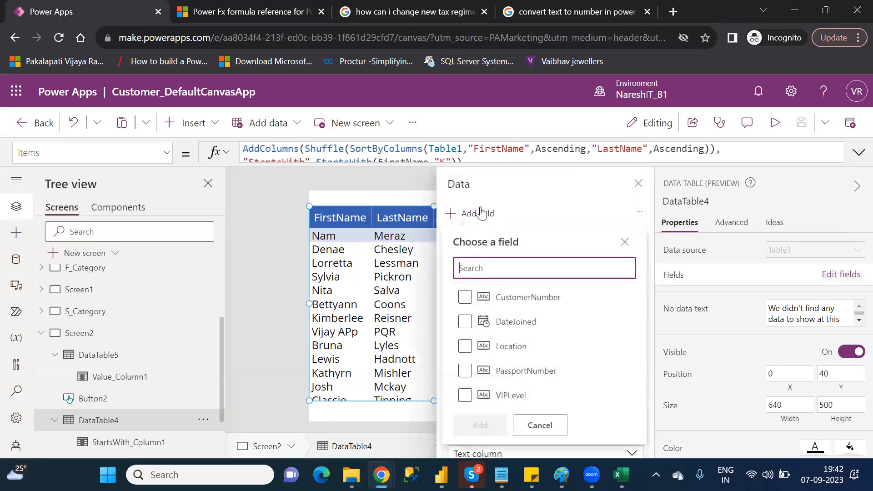
{"action": "left_click", "coordinate": [467, 348]}
{"action": "left_click", "coordinate": [490, 424]}
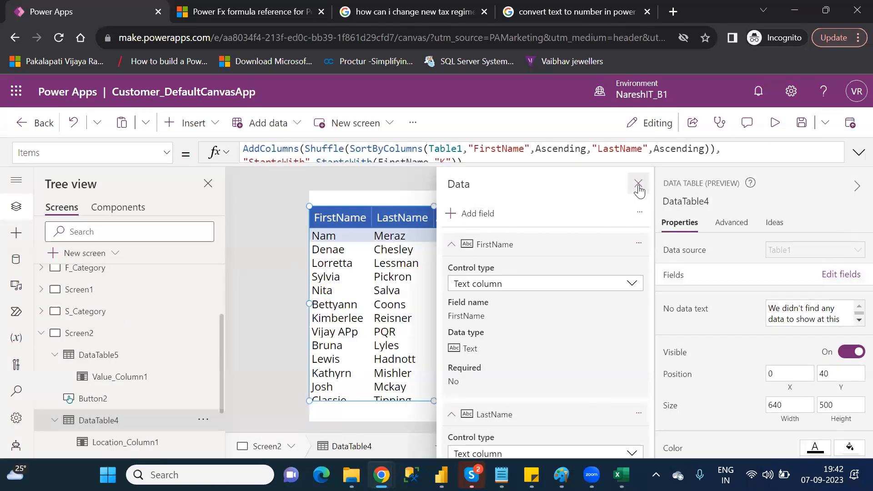
{"action": "left_click", "coordinate": [639, 184]}
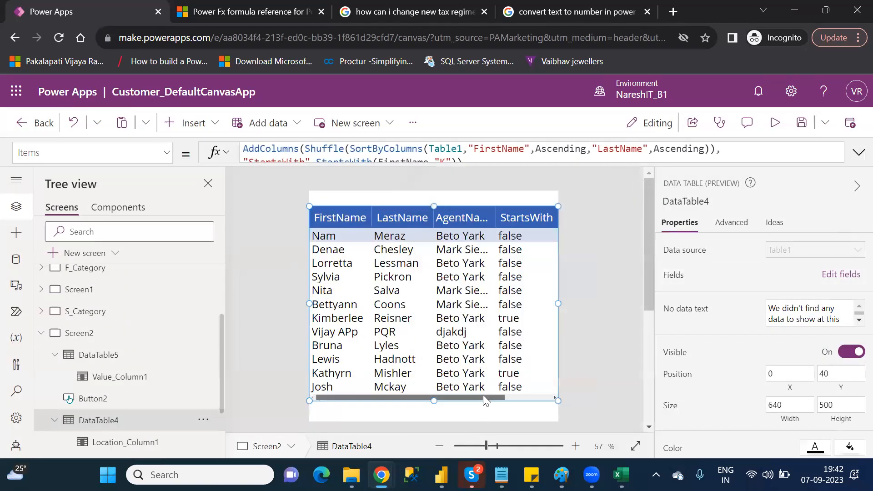
{"action": "left_click_drag", "start_coordinate": [481, 397], "coordinate": [548, 397]}
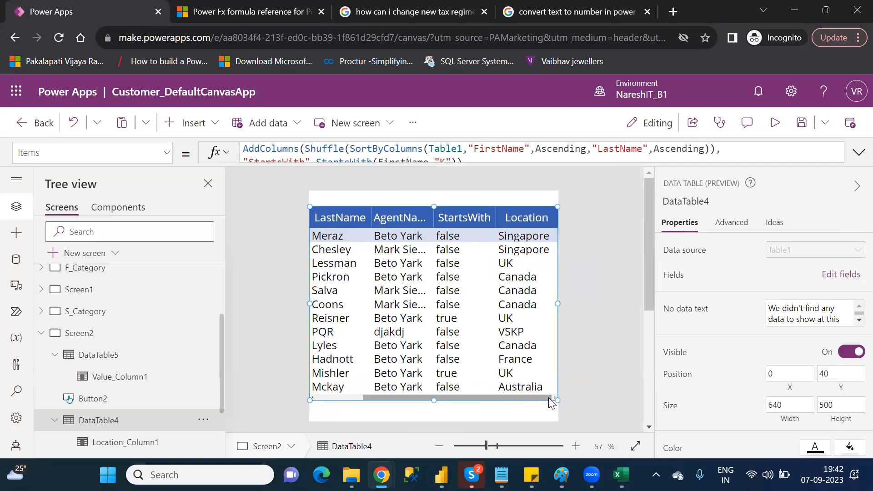
Append a second new column named "Switch" after the StartsWith expression in DataTable4's AddColumns formula
{"action": "left_click", "coordinate": [459, 159]}
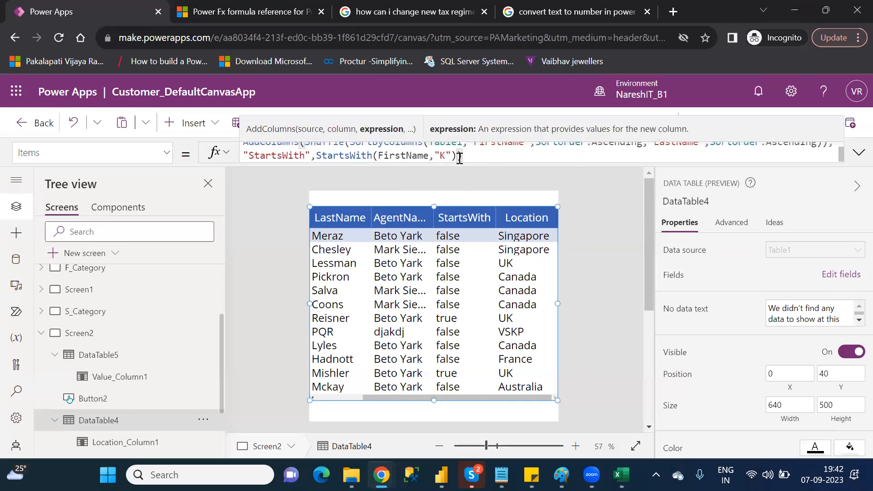
{"action": "type", "text": ",\""}
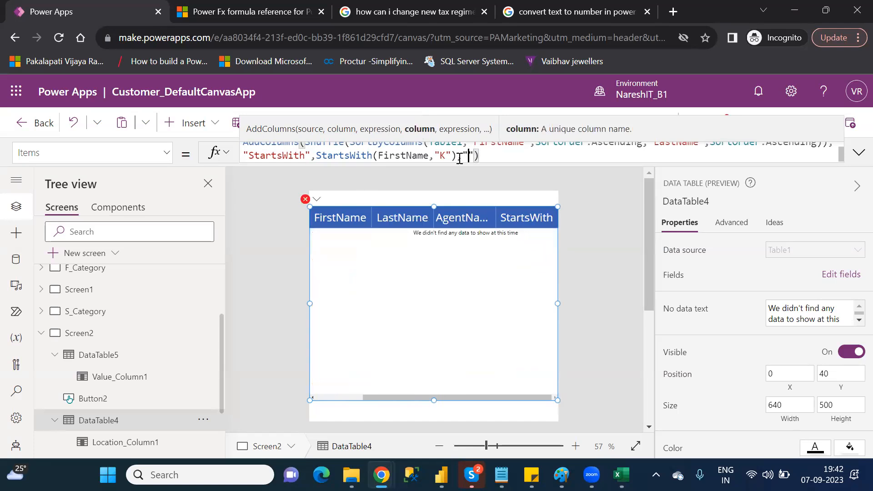
{"action": "type", "text": "Switc"}
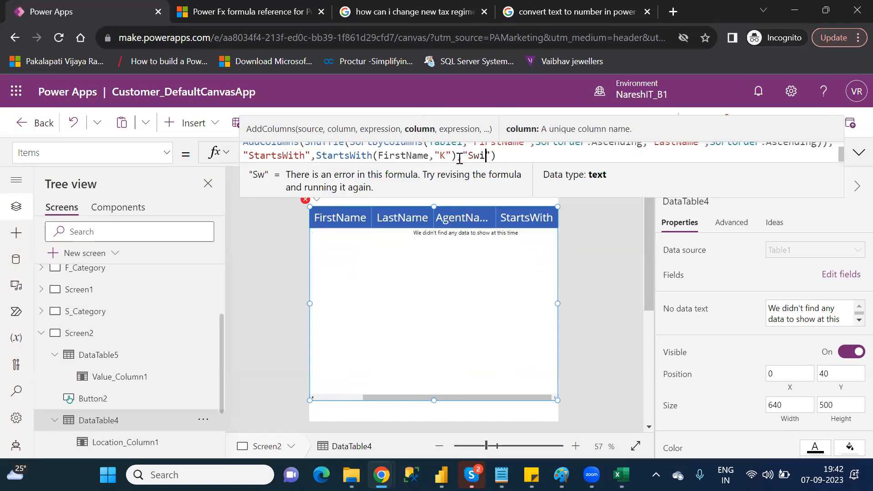
{"action": "type", "text": "h\""}
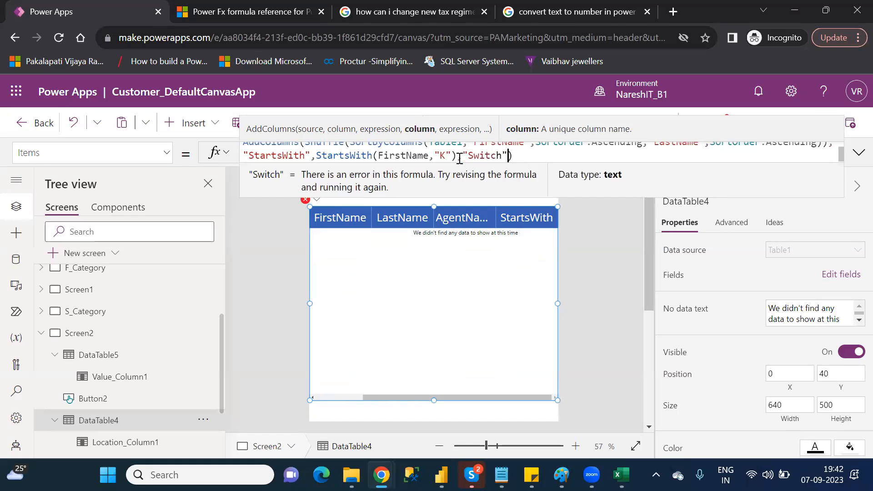
{"action": "type", "text": ","}
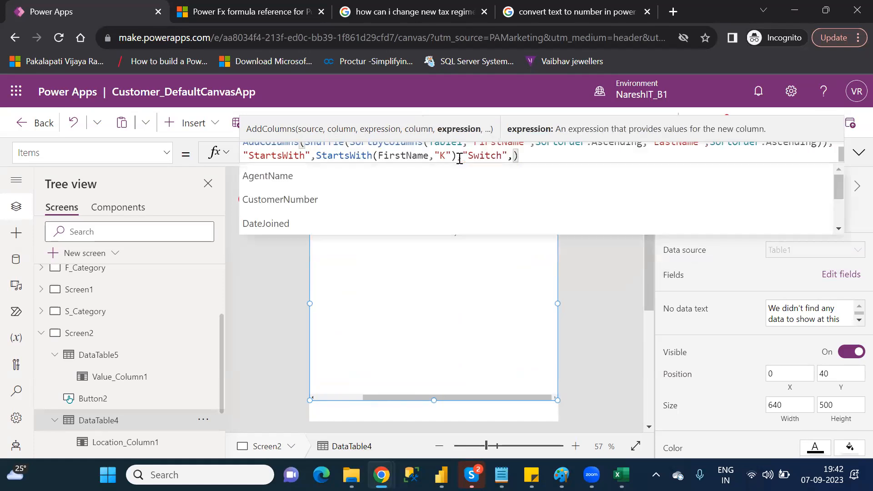
Begin the Switch column's expression with the Switch function, using true as the value to compare
{"action": "type", "text": "sw"}
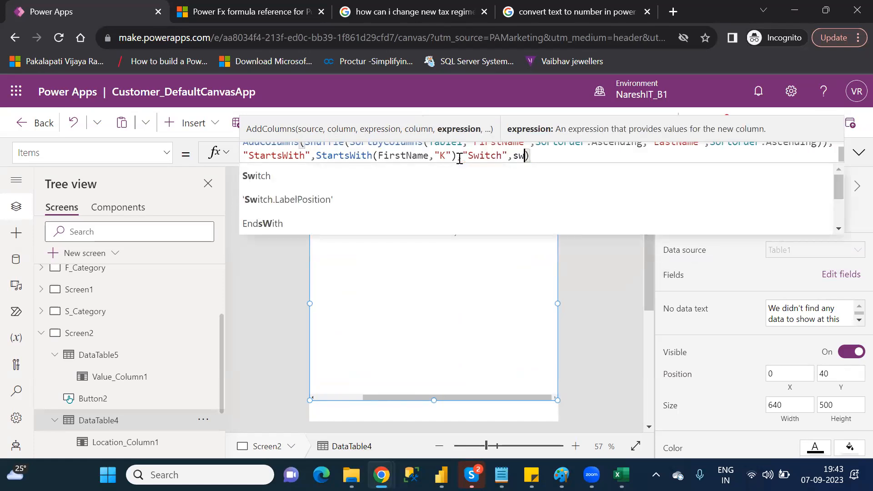
{"action": "key", "text": "Tab"}
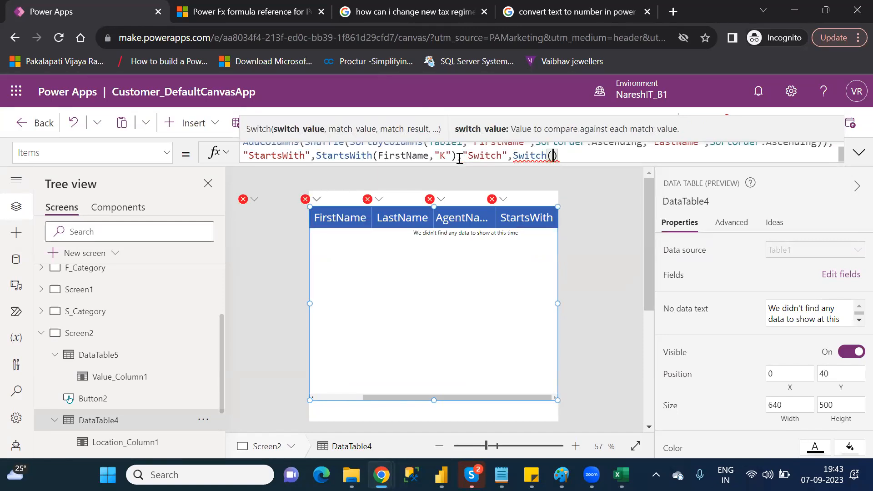
{"action": "type", "text": "true"}
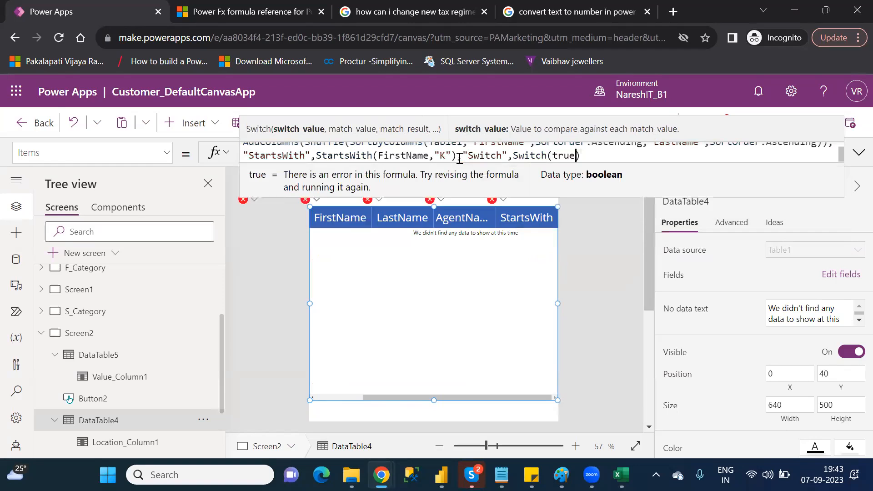
{"action": "type", "text": ","}
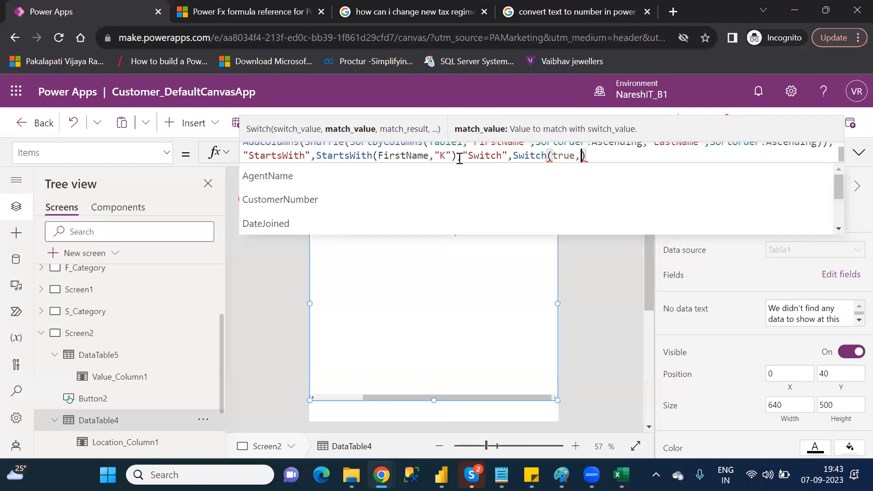
Enter Location="Canada" as the first match condition of the Switch function
{"action": "key", "text": "Down"}
{"action": "key", "text": "Down"}
{"action": "key", "text": "Down"}
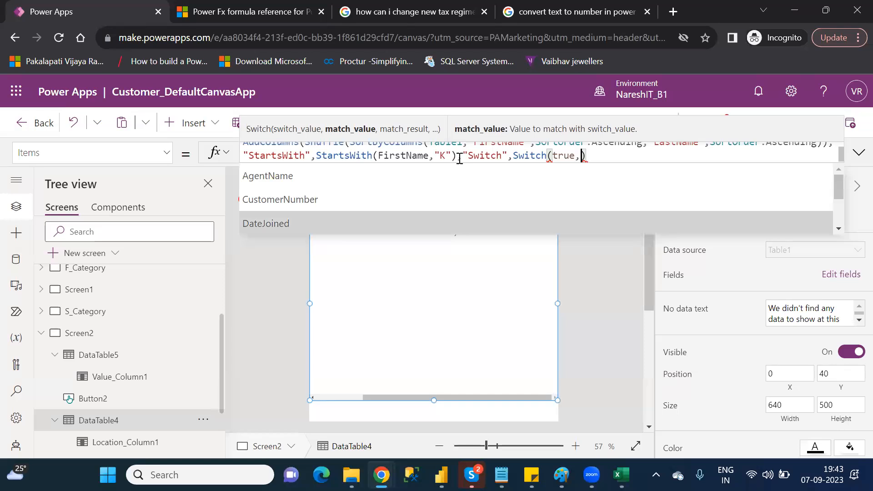
{"action": "key", "text": "Down"}
{"action": "key", "text": "Down"}
{"action": "key", "text": "Down"}
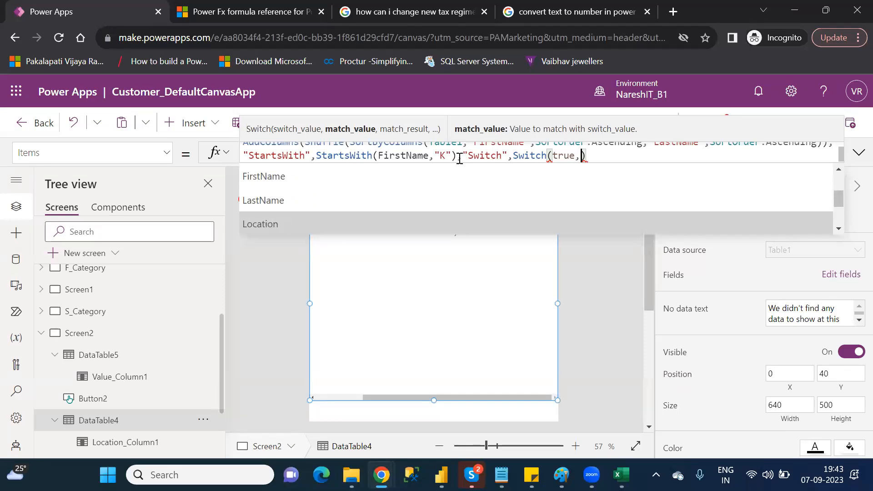
{"action": "key", "text": "Tab"}
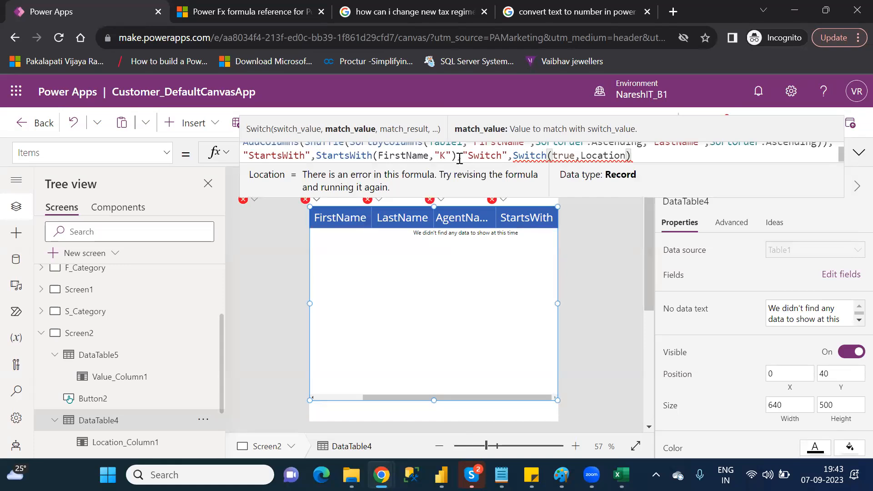
{"action": "type", "text": "=\""}
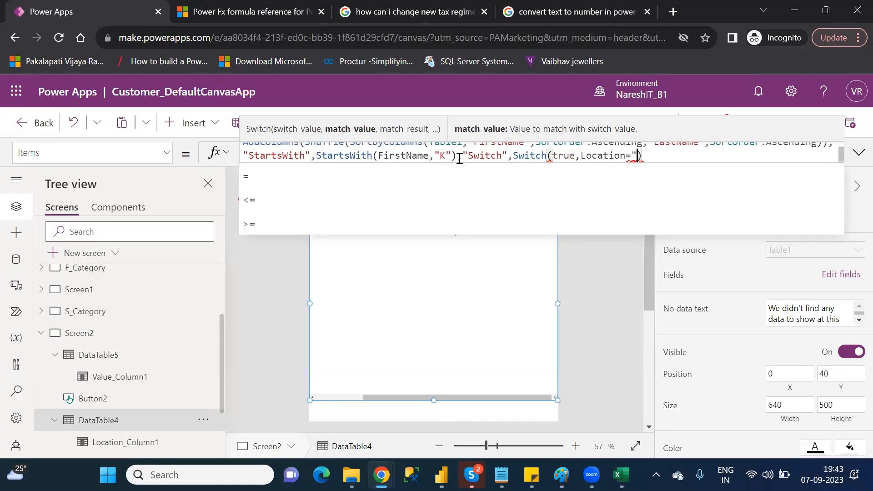
{"action": "type", "text": "Canada\""}
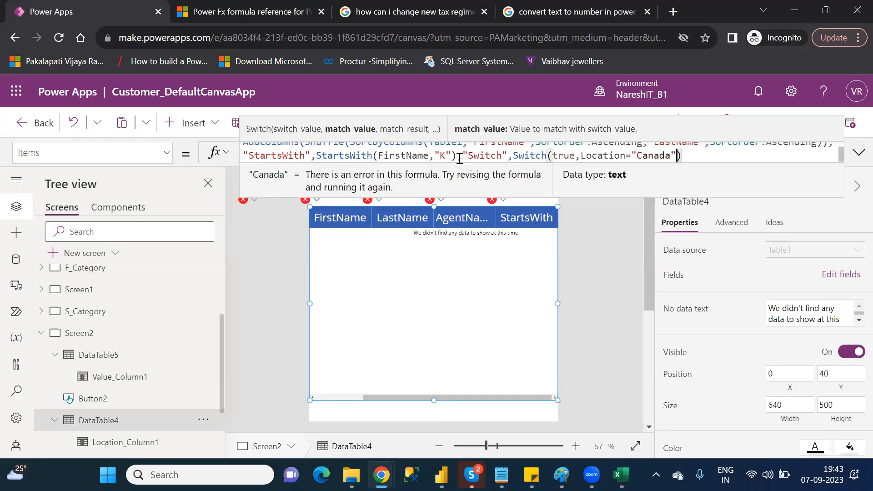
Set the result for the Canada match to "CA" and add a comma and line break after it
{"action": "type", "text": ",\"\""}
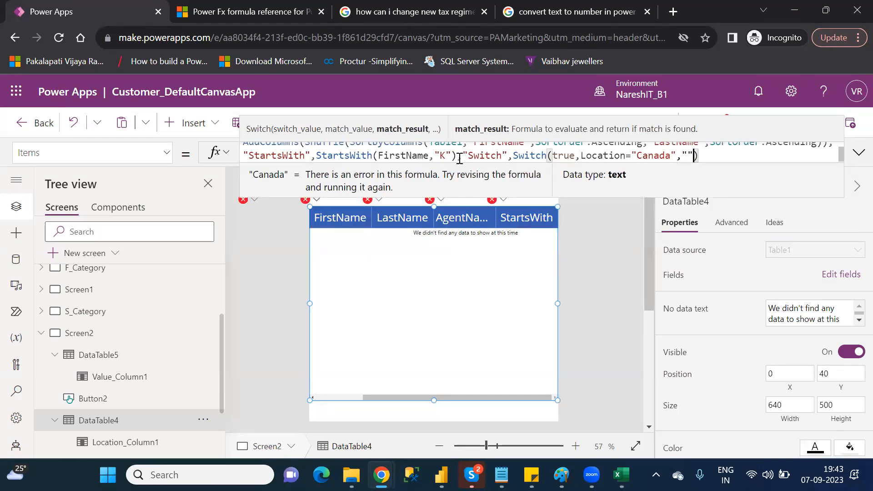
{"action": "key", "text": "Left"}
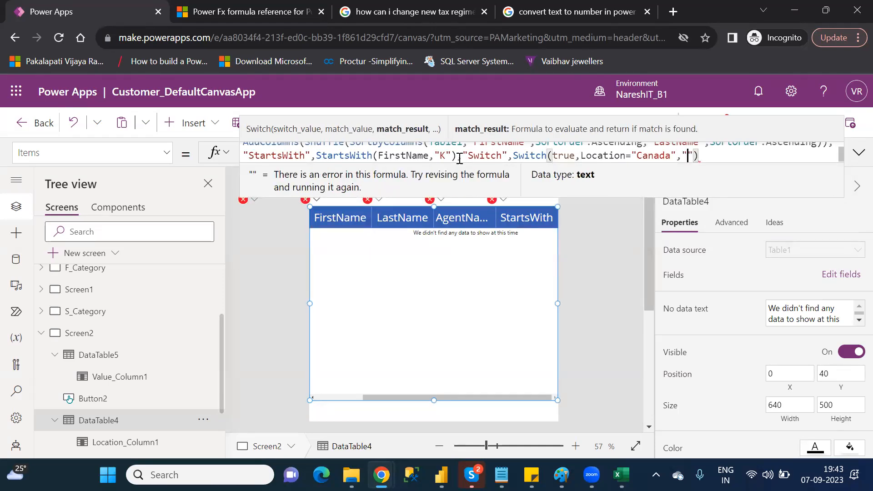
{"action": "type", "text": "CA"}
{"action": "key", "text": "Right"}
{"action": "type", "text": "<"}
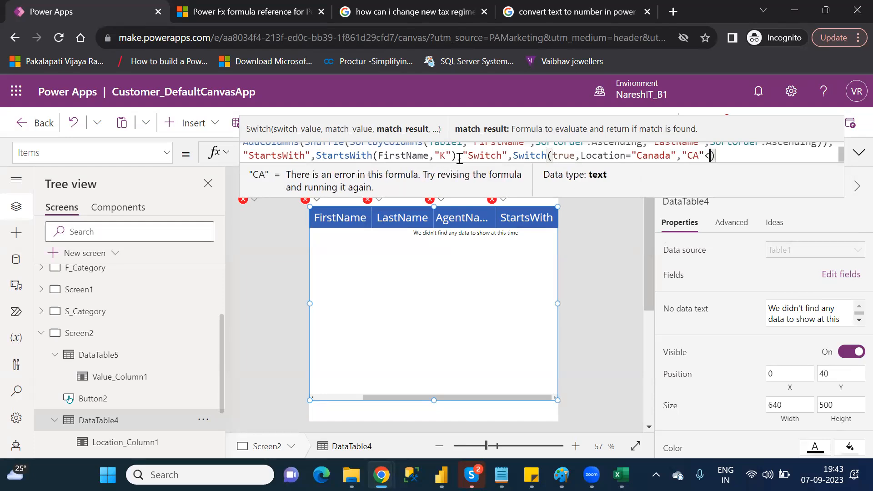
{"action": "key", "text": "BackSpace"}
{"action": "type", "text": ","}
{"action": "key", "text": "shift+Return"}
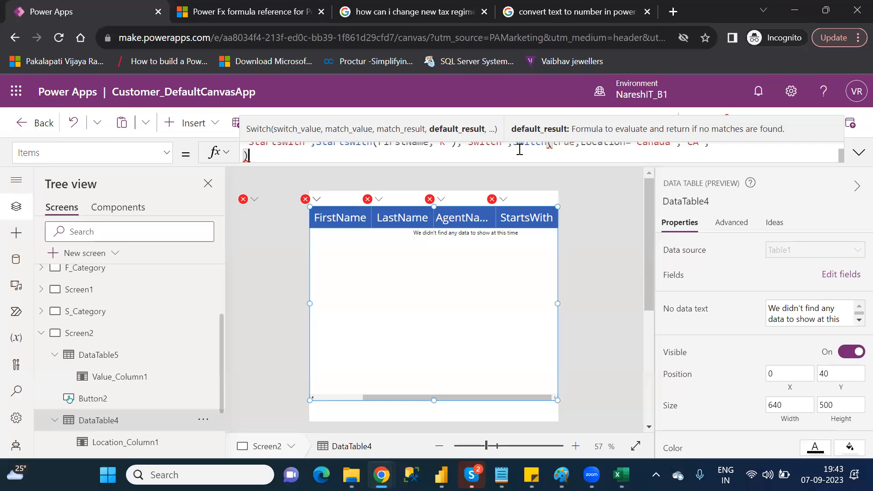
Insert a line break before the Switch function so it starts on its own line in the formula
{"action": "key", "text": "Up"}
{"action": "key", "text": "Right"}
{"action": "key", "text": "Right"}
{"action": "key", "text": "Right"}
{"action": "key", "text": "Right"}
{"action": "key", "text": "Right"}
{"action": "key", "text": "Right"}
{"action": "key", "text": "Right"}
{"action": "key", "text": "Right"}
{"action": "key", "text": "Right"}
{"action": "key", "text": "Right"}
{"action": "key", "text": "Right"}
{"action": "key", "text": "Right"}
{"action": "key", "text": "Right"}
{"action": "key", "text": "Right"}
{"action": "key", "text": "Right"}
{"action": "key", "text": "Right"}
{"action": "key", "text": "Right"}
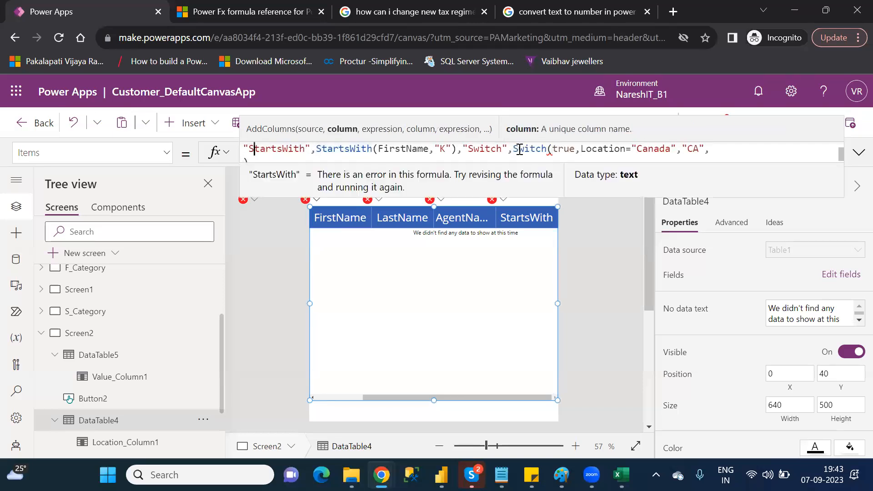
{"action": "key", "text": "Right"}
{"action": "key", "text": "Right"}
{"action": "key", "text": "Right"}
{"action": "key", "text": "Right"}
{"action": "key", "text": "Right"}
{"action": "key", "text": "Right"}
{"action": "key", "text": "Right"}
{"action": "key", "text": "Right"}
{"action": "key", "text": "Right"}
{"action": "key", "text": "Right"}
{"action": "key", "text": "Right"}
{"action": "key", "text": "Right"}
{"action": "key", "text": "Right"}
{"action": "key", "text": "Right"}
{"action": "key", "text": "Right"}
{"action": "key", "text": "Right"}
{"action": "key", "text": "Right"}
{"action": "key", "text": "Right"}
{"action": "key", "text": "Right"}
{"action": "key", "text": "Right"}
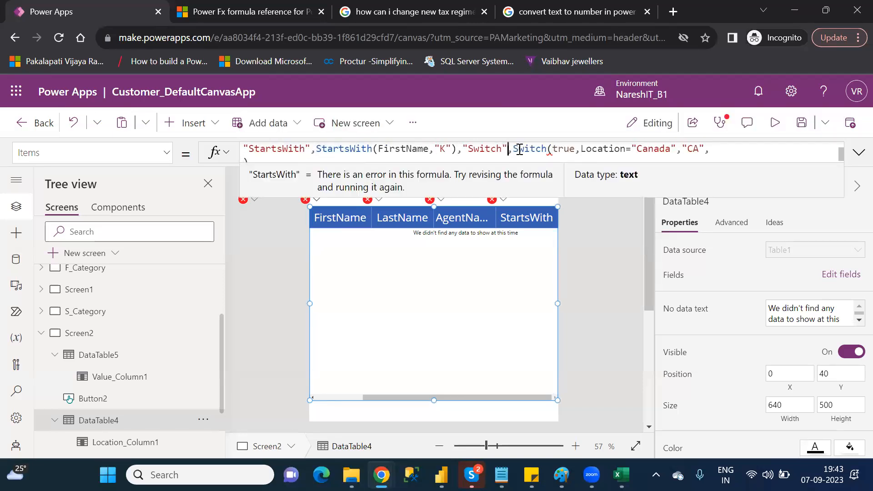
{"action": "key", "text": "shift+Return"}
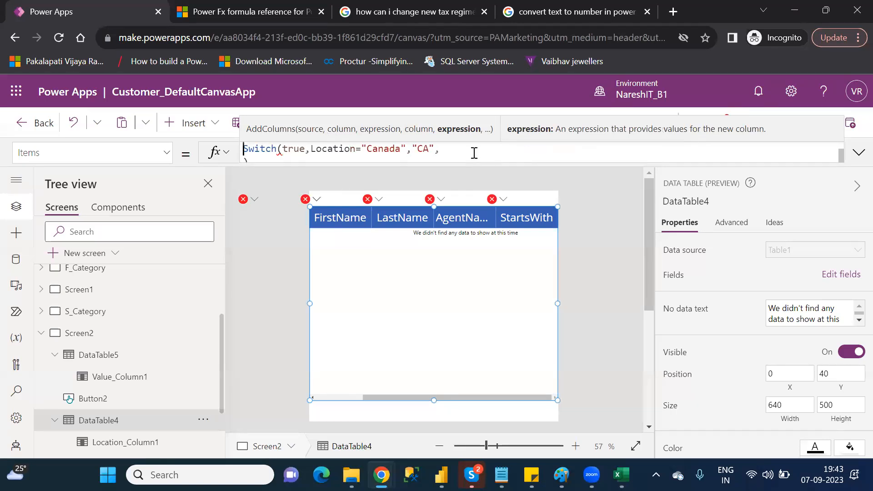
Add Location="Australia" as the second match condition of the Switch function, with "AUs" as its result
{"action": "type", "text": "loc"}
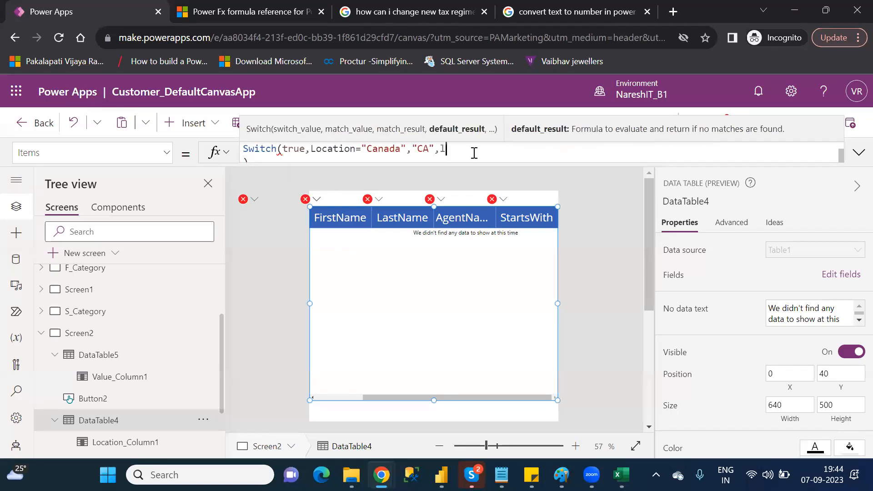
{"action": "type", "text": "a"}
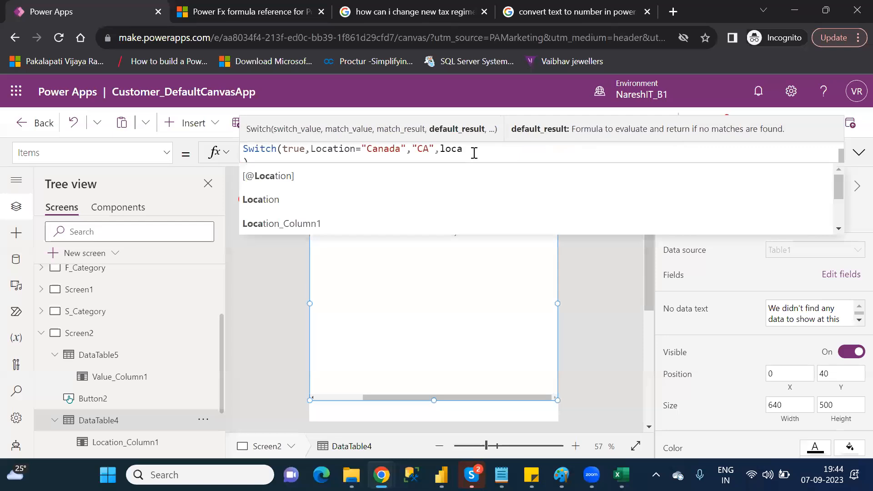
{"action": "key", "text": "Down"}
{"action": "key", "text": "Down"}
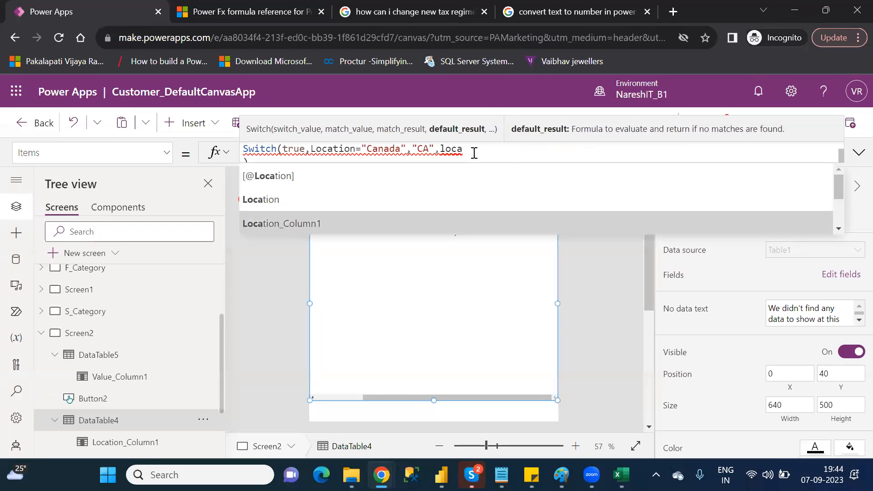
{"action": "key", "text": "Up"}
{"action": "key", "text": "Tab"}
{"action": "type", "text": "=\"\""}
{"action": "key", "text": "Left"}
{"action": "type", "text": "Australia"}
{"action": "key", "text": "Right"}
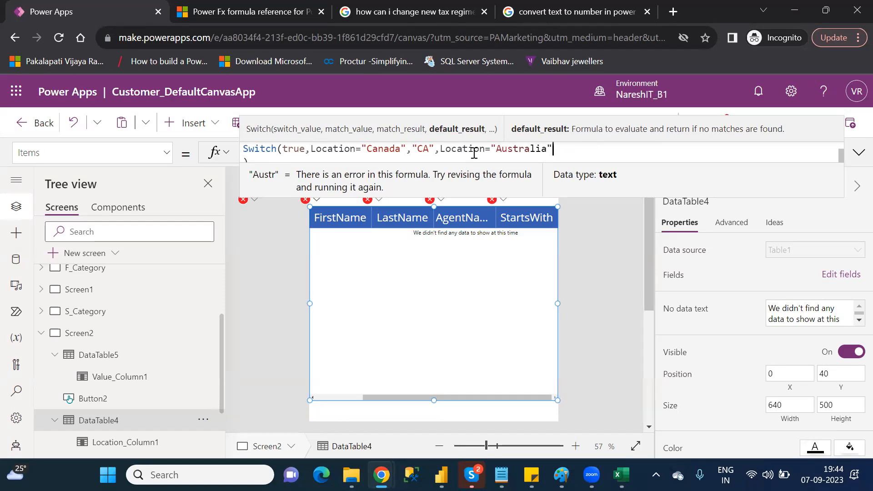
{"action": "type", "text": ","}
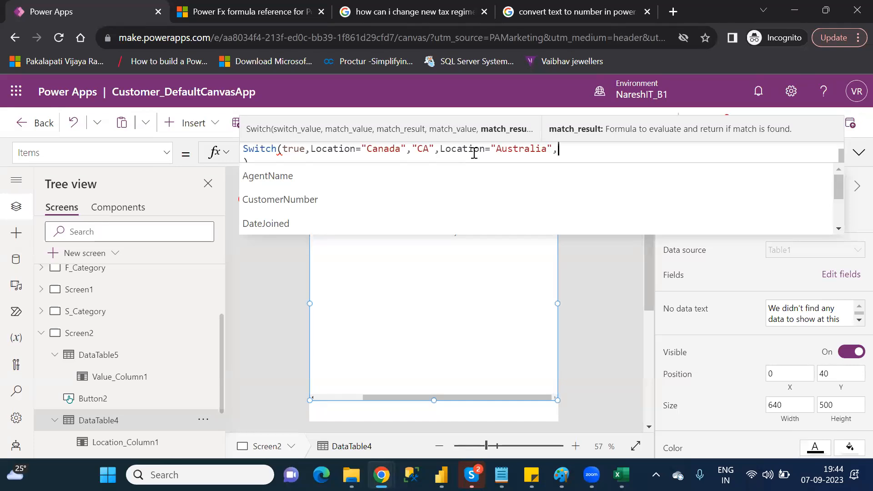
{"action": "type", "text": "\"AUs"}
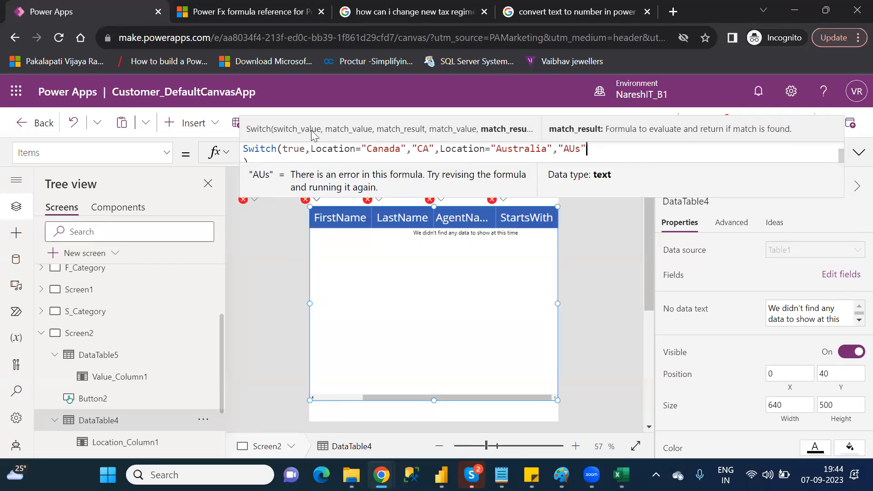
Review the Switch arguments one by one: the value true, the Canada and Australia conditions, and their results
{"action": "left_click_drag", "start_coordinate": [310, 147], "coordinate": [406, 149]}
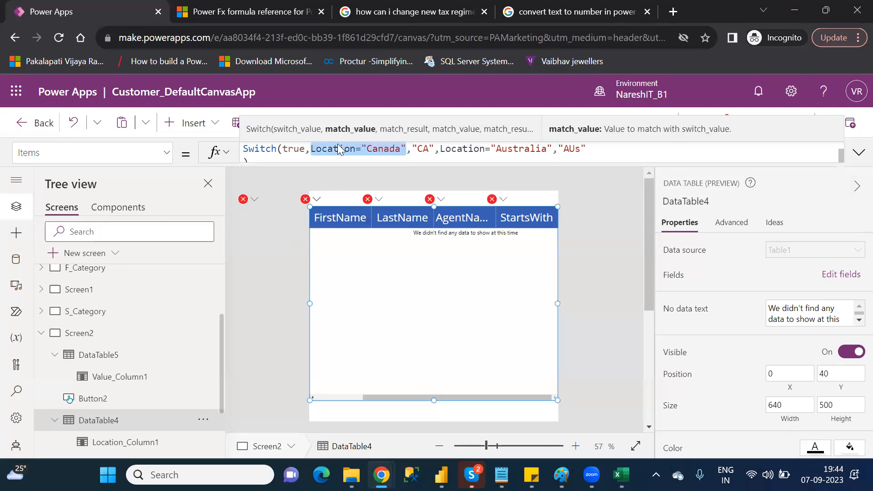
{"action": "left_click", "coordinate": [299, 149]}
{"action": "double_click", "coordinate": [298, 148]}
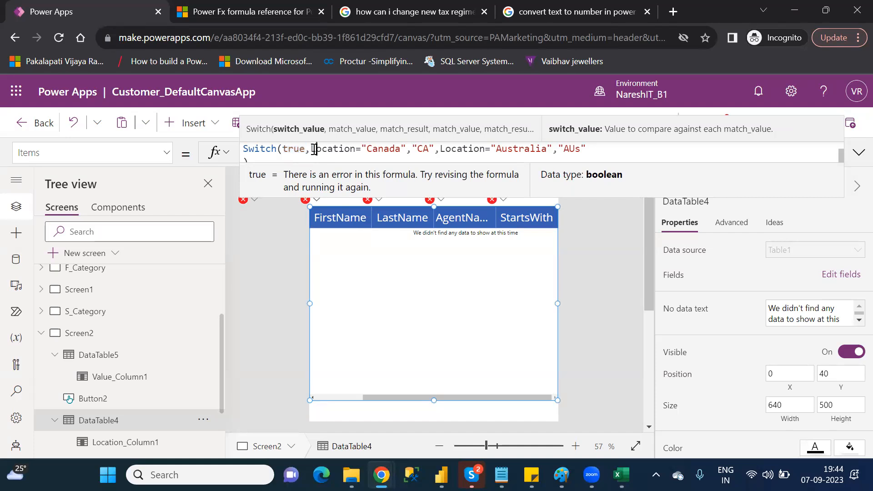
{"action": "left_click", "coordinate": [312, 150]}
{"action": "left_click_drag", "start_coordinate": [311, 151], "coordinate": [407, 149]}
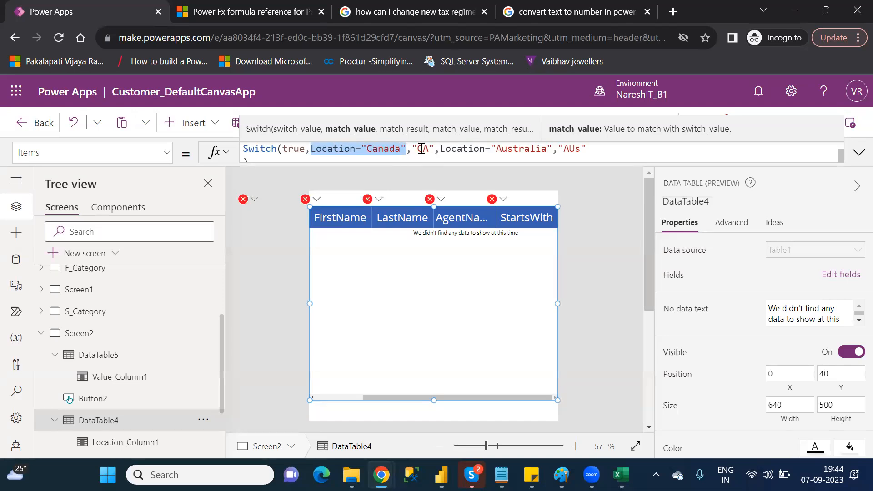
{"action": "double_click", "coordinate": [421, 148]}
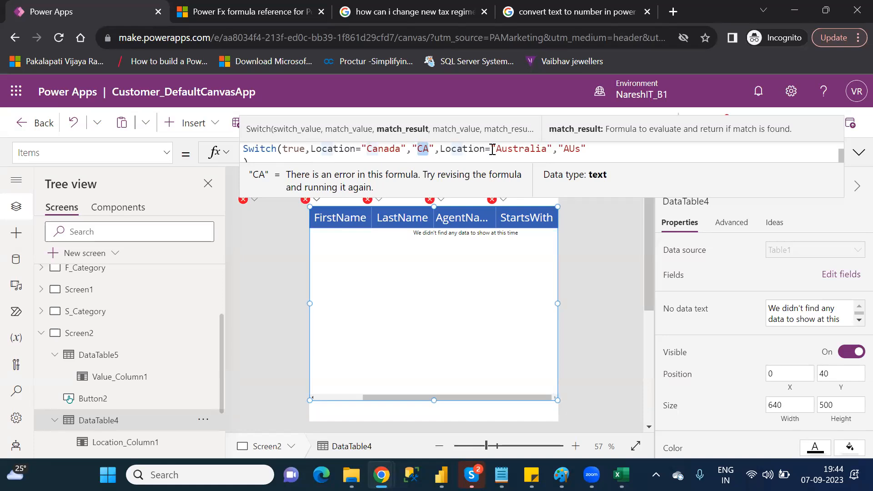
{"action": "double_click", "coordinate": [526, 150]}
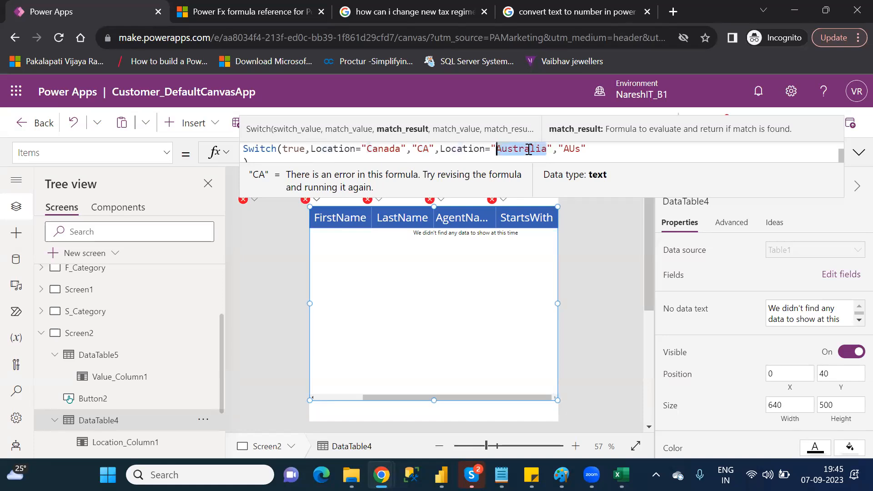
{"action": "double_click", "coordinate": [571, 150]}
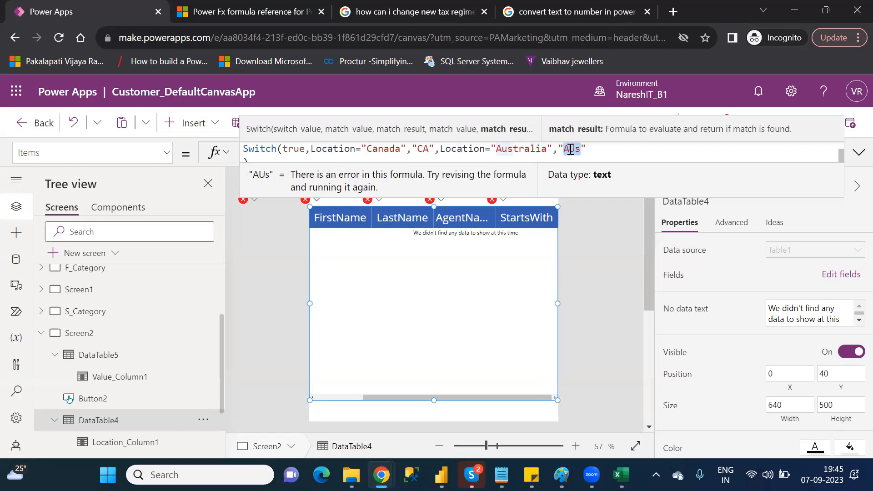
Add "Others" as the default result after "AUs" and close the Switch function's parenthesis
{"action": "left_click", "coordinate": [594, 150]}
{"action": "type", "text": ","}
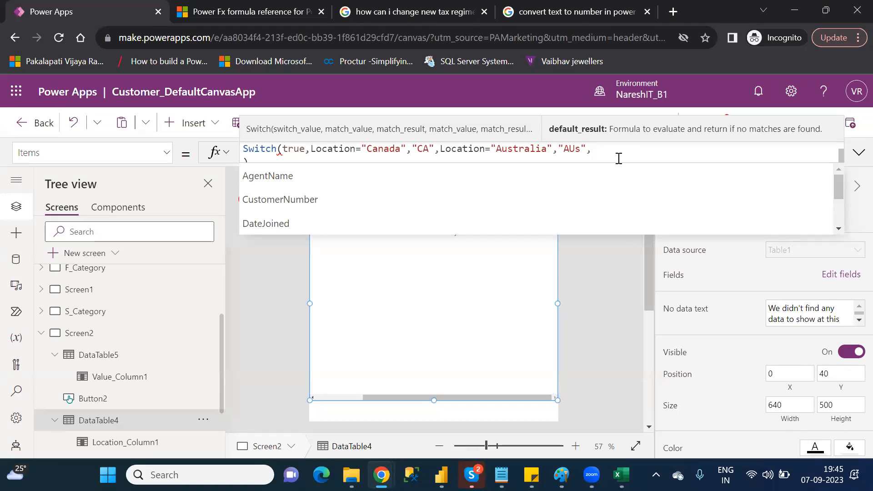
{"action": "type", "text": "\",\"Others"}
{"action": "key", "text": "Right"}
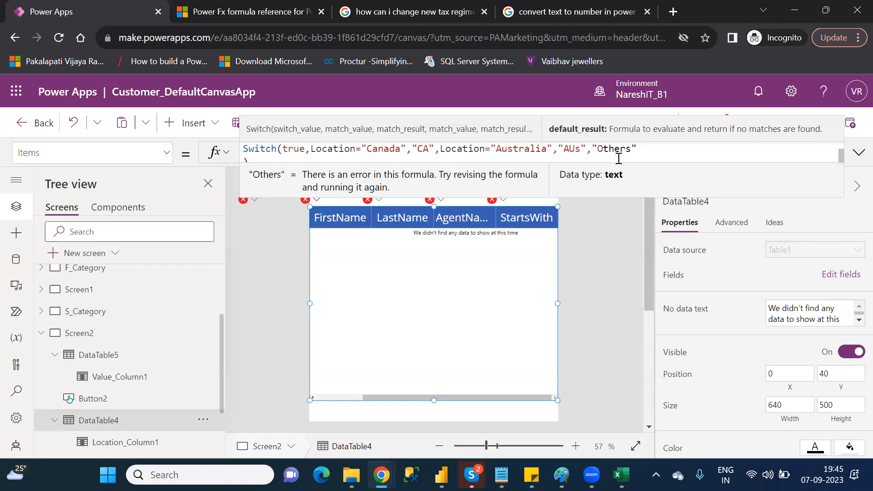
{"action": "type", "text": ")"}
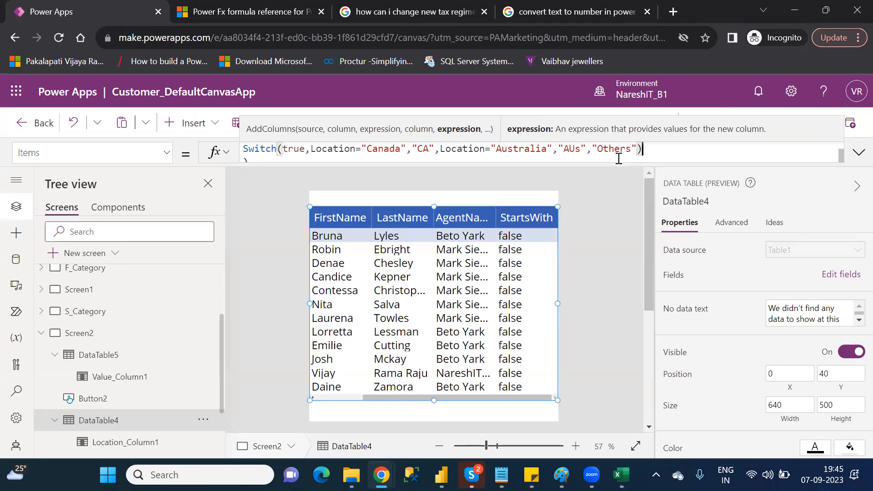
Add the Switch field to DataTable4's displayed fields and bring the new column into view beside Location
{"action": "left_click", "coordinate": [850, 275]}
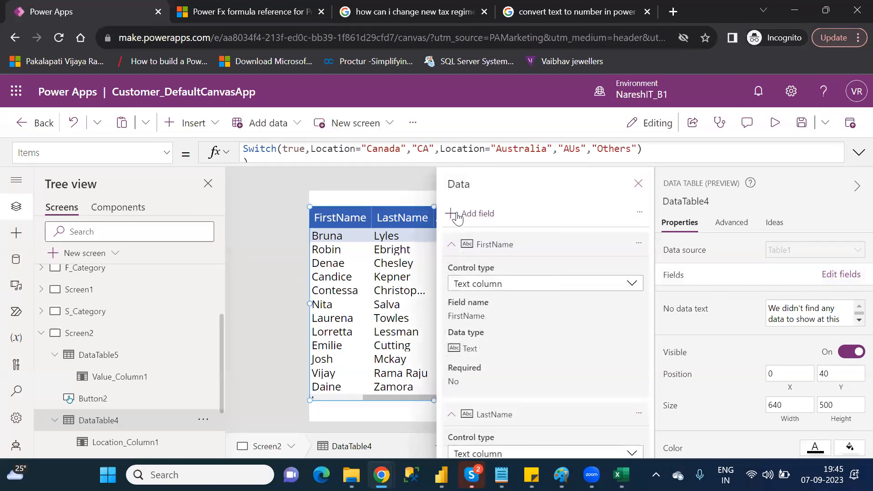
{"action": "left_click", "coordinate": [458, 218]}
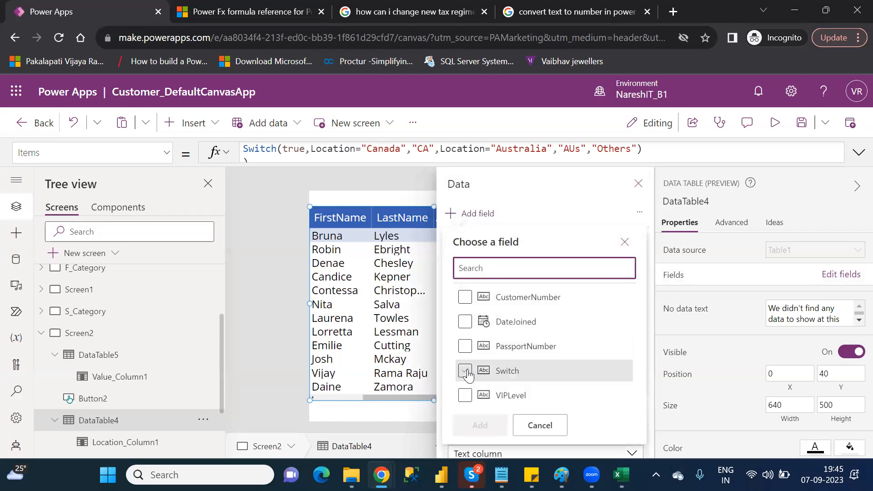
{"action": "left_click", "coordinate": [465, 370]}
{"action": "left_click", "coordinate": [480, 425]}
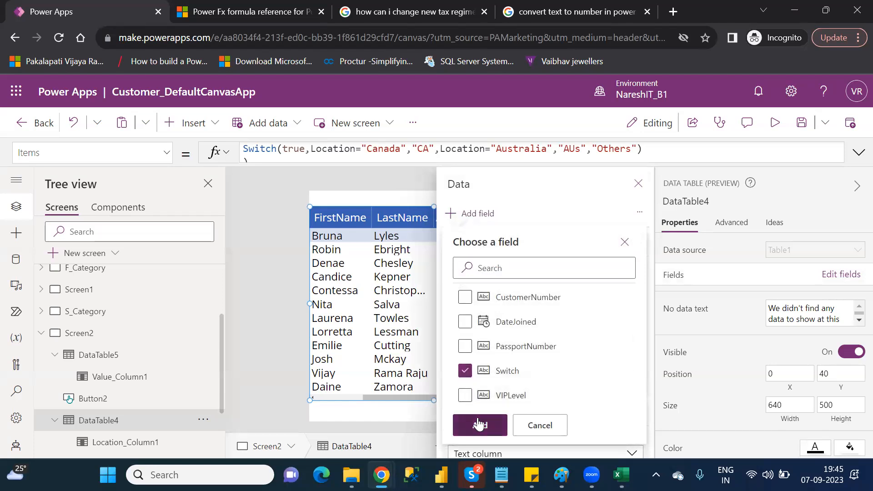
{"action": "left_click", "coordinate": [638, 183]}
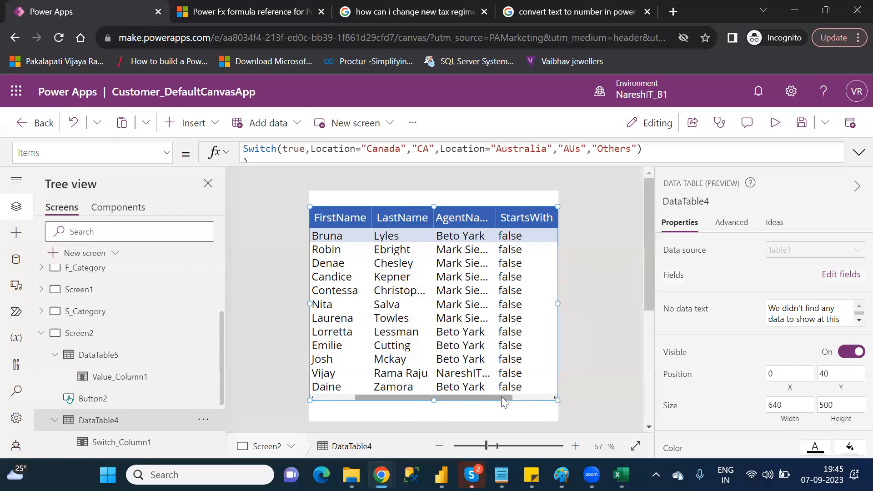
{"action": "left_click_drag", "start_coordinate": [517, 399], "coordinate": [558, 399]}
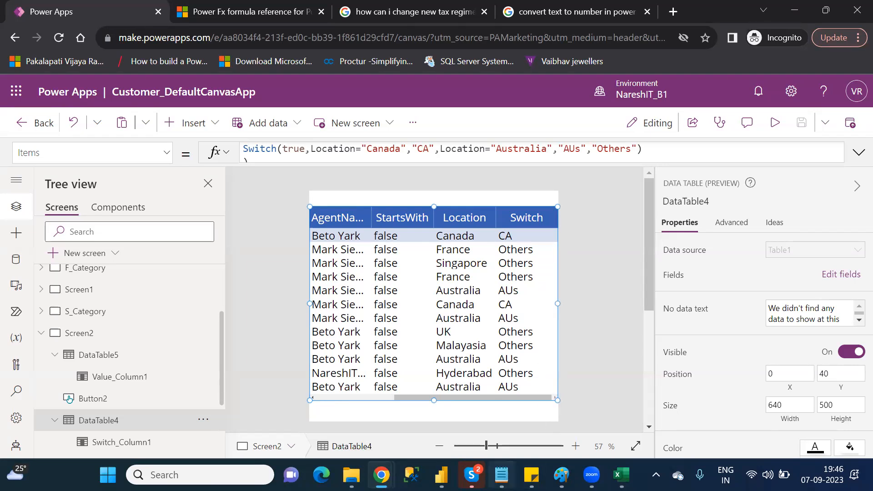
Switch to the Category_Wise_Functions notes in Notepad and read the T Category Functions list, highlighting ThisItem
{"action": "left_click", "coordinate": [501, 475]}
{"action": "key", "text": "Down"}
{"action": "key", "text": "Down"}
{"action": "key", "text": "Down"}
{"action": "key", "text": "Down"}
{"action": "key", "text": "Down"}
{"action": "key", "text": "Down"}
{"action": "key", "text": "Down"}
{"action": "key", "text": "Down"}
{"action": "key", "text": "Down"}
{"action": "key", "text": "Down"}
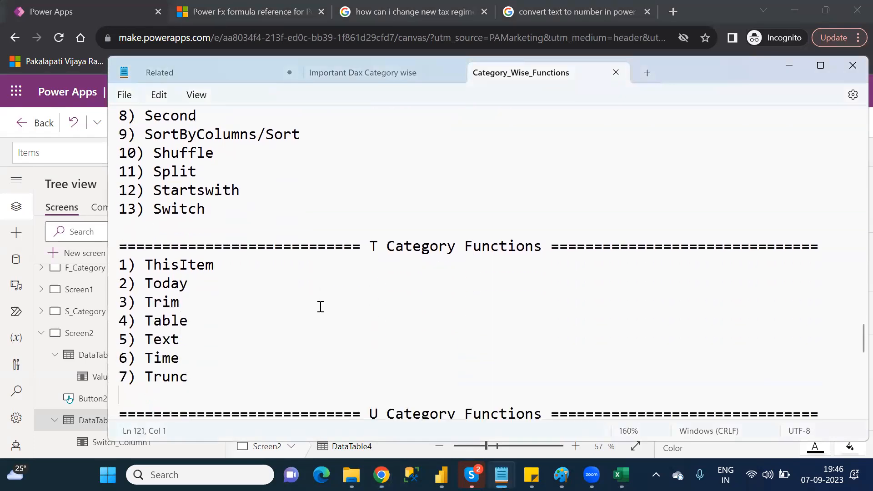
{"action": "key", "text": "Down"}
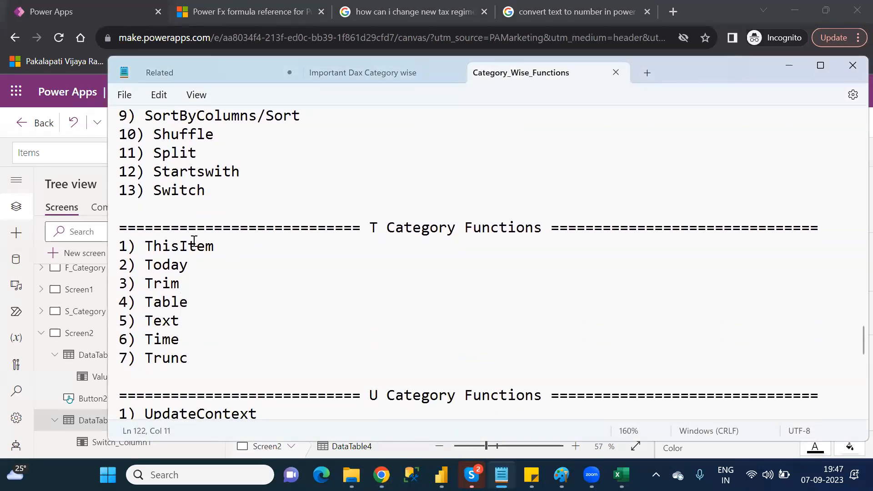
{"action": "double_click", "coordinate": [193, 246]}
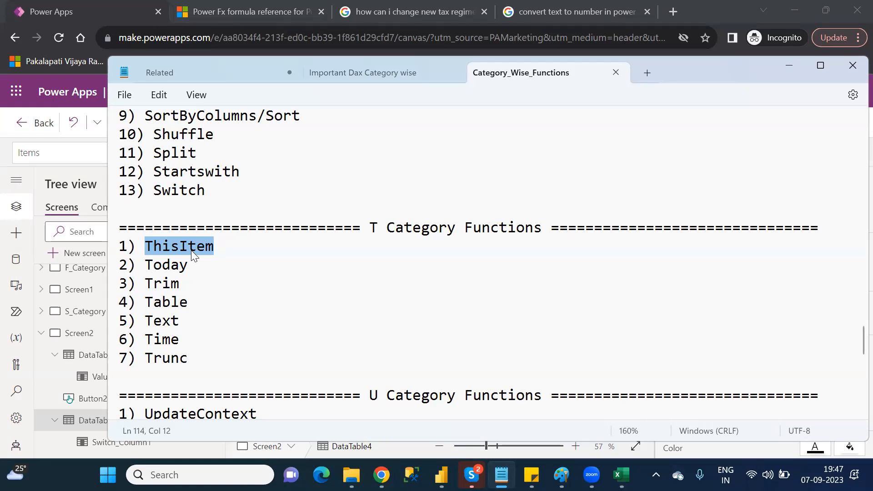
Back in Power Apps, shorten DataTable4 to a height of about 292 and insert a vertical gallery on Screen2
{"action": "left_click", "coordinate": [78, 8]}
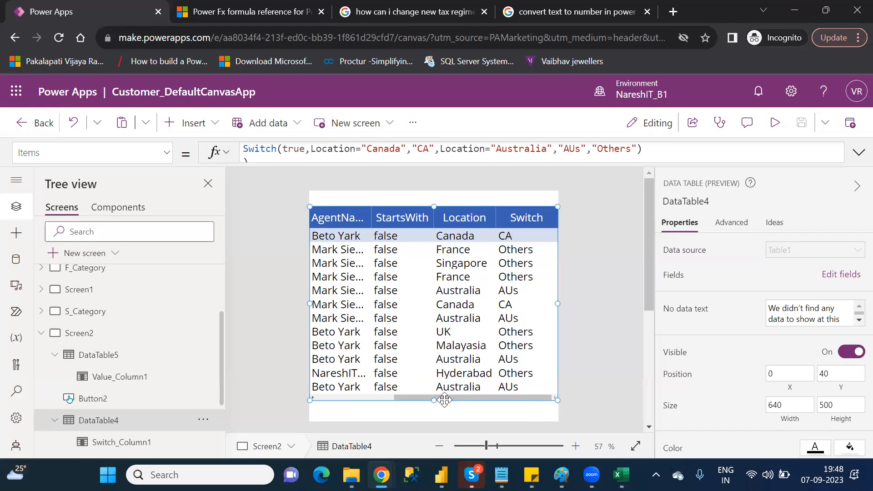
{"action": "left_click_drag", "start_coordinate": [432, 400], "coordinate": [434, 319]}
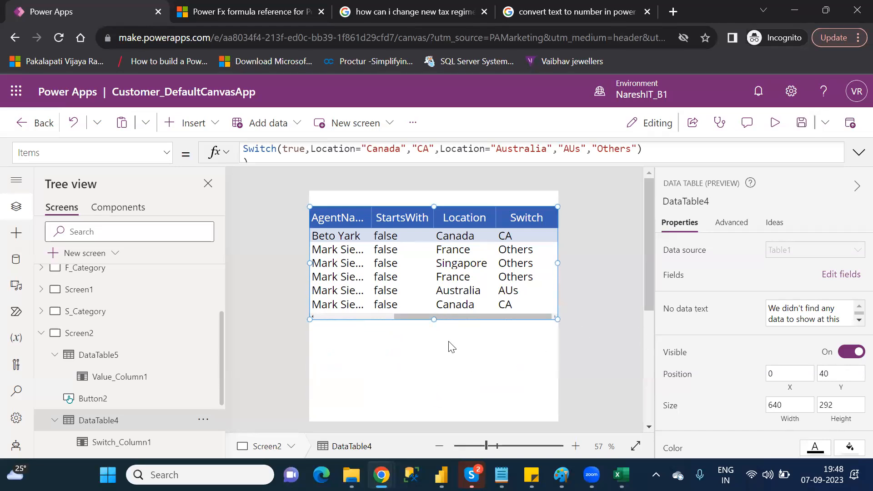
{"action": "left_click", "coordinate": [203, 132]}
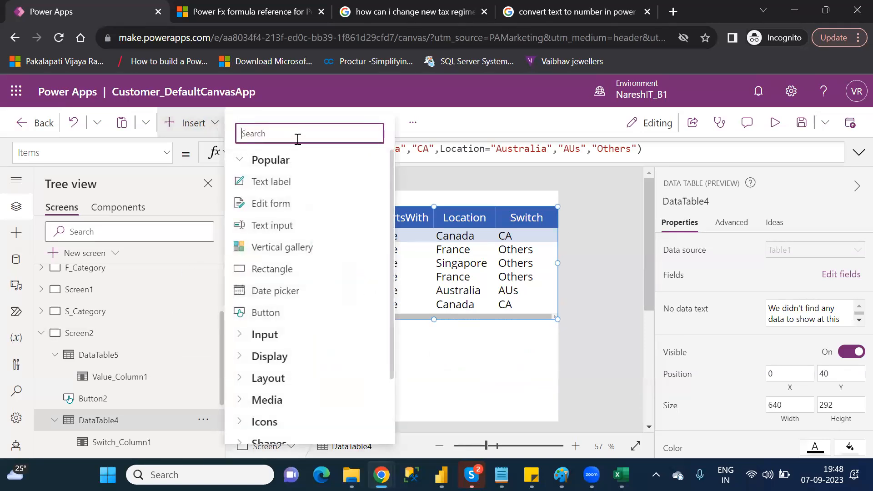
{"action": "left_click", "coordinate": [302, 249]}
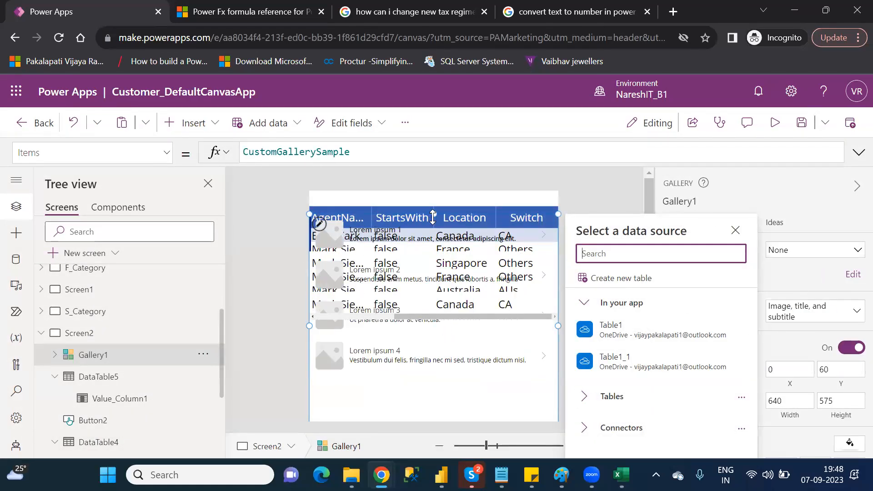
Place the gallery below the data table at about Y 351 with a height of about 232, and connect it to Table1
{"action": "left_click", "coordinate": [434, 216]}
{"action": "left_click_drag", "start_coordinate": [436, 265], "coordinate": [446, 328]}
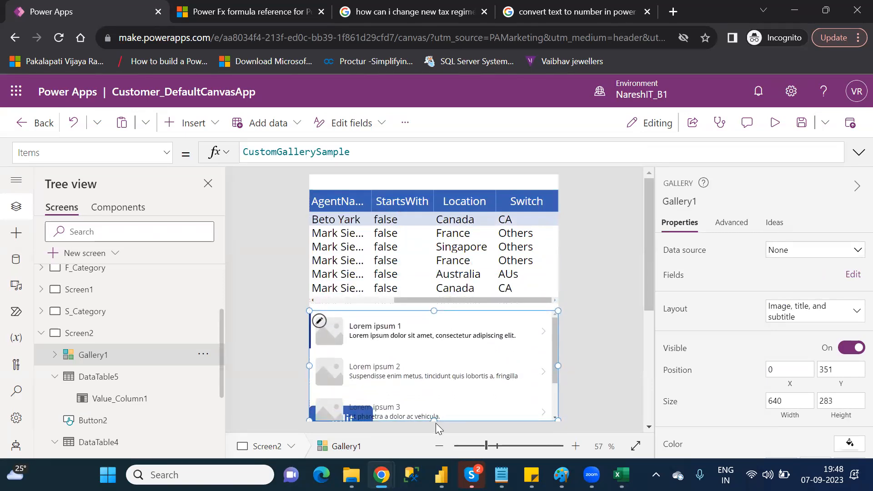
{"action": "left_click_drag", "start_coordinate": [434, 416], "coordinate": [440, 399]}
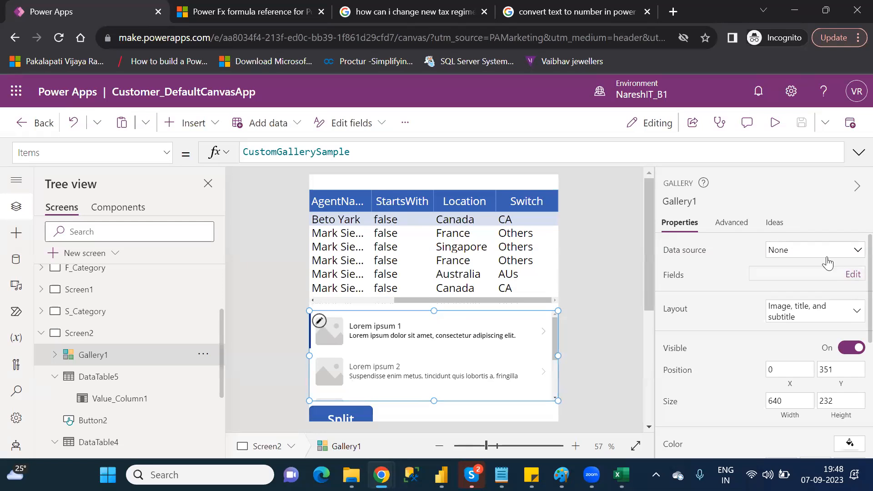
{"action": "left_click", "coordinate": [824, 253]}
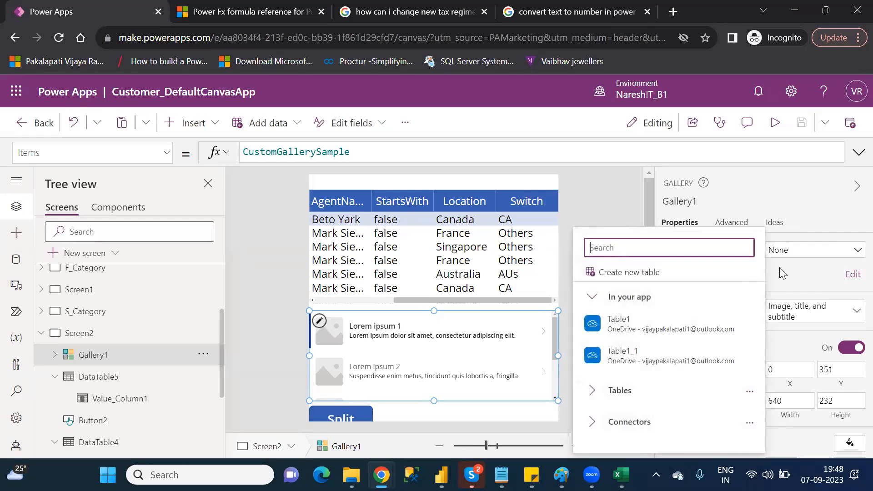
{"action": "left_click", "coordinate": [673, 323]}
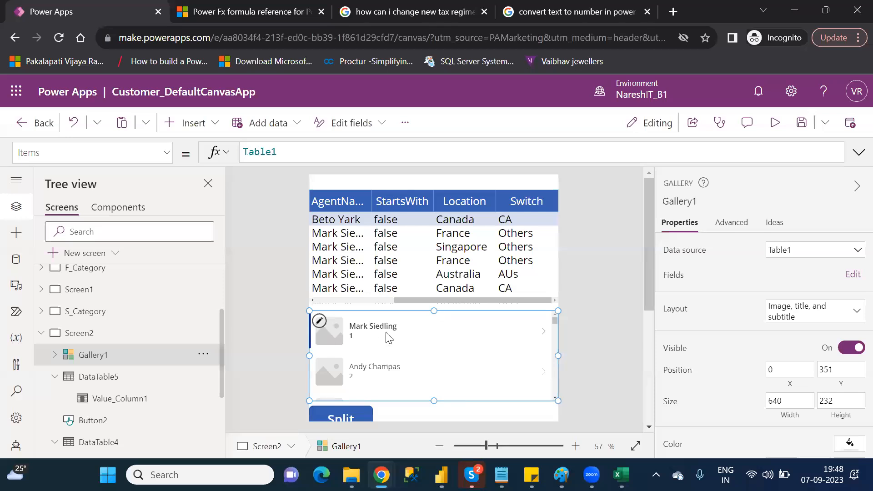
Check the gallery title's text formula and clear the existing Text formula from the gallery's subtitle label
{"action": "left_click", "coordinate": [379, 326]}
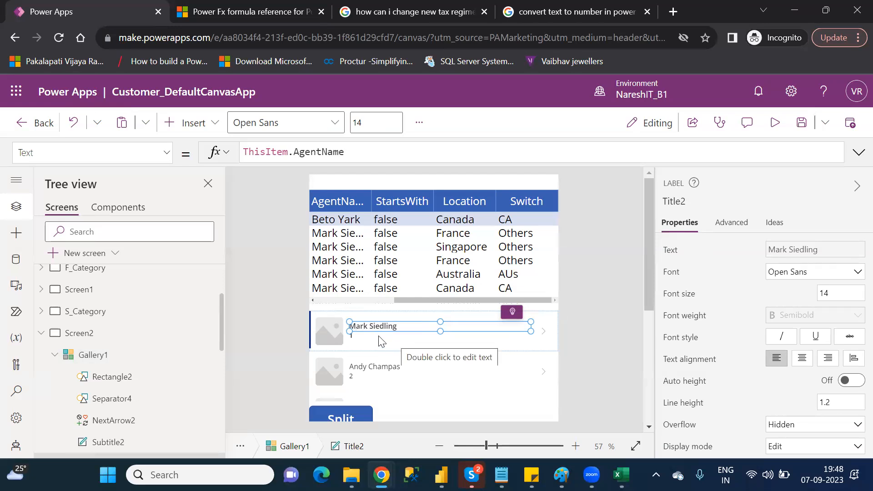
{"action": "left_click", "coordinate": [378, 335]}
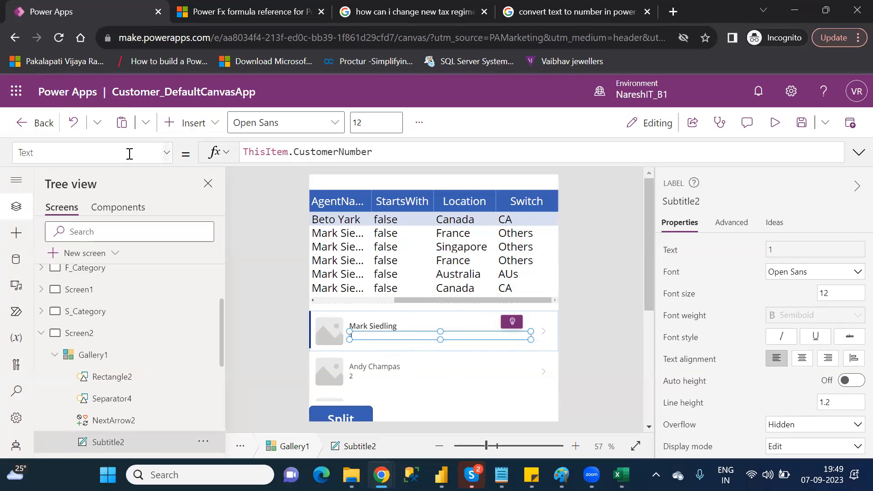
{"action": "left_click", "coordinate": [400, 154]}
{"action": "key", "text": "BackSpace"}
{"action": "key", "text": "BackSpace"}
{"action": "key", "text": "BackSpace"}
{"action": "key", "text": "BackSpace"}
{"action": "key", "text": "BackSpace"}
{"action": "key", "text": "BackSpace"}
{"action": "key", "text": "BackSpace"}
{"action": "key", "text": "BackSpace"}
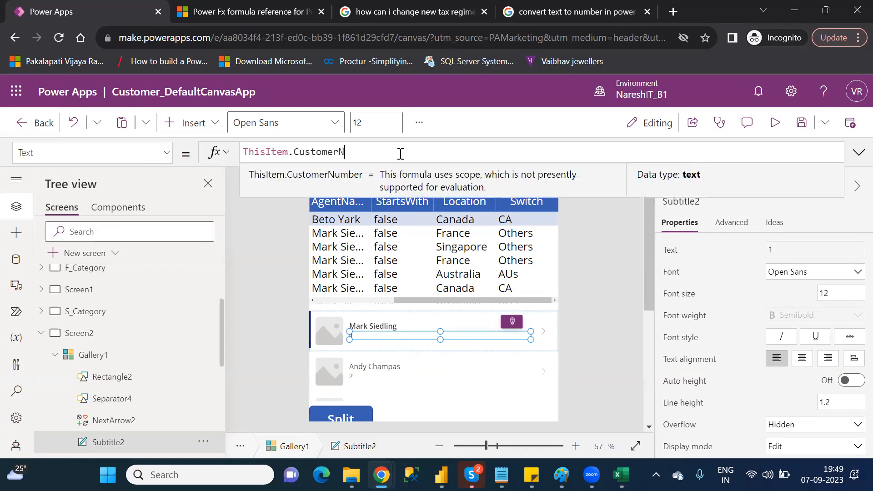
{"action": "key", "text": "BackSpace"}
{"action": "key", "text": "BackSpace"}
{"action": "key", "text": "BackSpace"}
{"action": "key", "text": "BackSpace"}
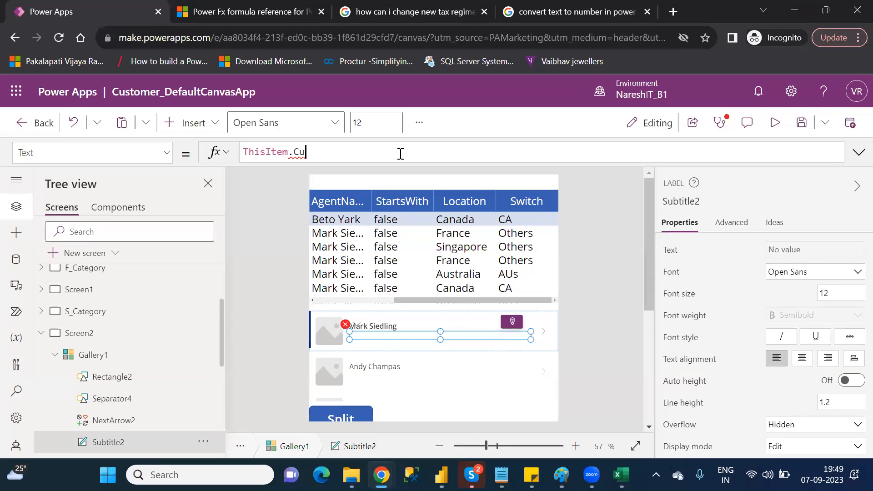
{"action": "key", "text": "BackSpace"}
{"action": "key", "text": "BackSpace"}
{"action": "key", "text": "BackSpace"}
{"action": "key", "text": "BackSpace"}
{"action": "key", "text": "BackSpace"}
{"action": "key", "text": "BackSpace"}
{"action": "key", "text": "BackSpace"}
{"action": "key", "text": "BackSpace"}
{"action": "key", "text": "BackSpace"}
{"action": "key", "text": "BackSpace"}
{"action": "key", "text": "BackSpace"}
Try firstname without the ThisItem prefix as the subtitle's Text formula, and clear the entry
{"action": "type", "text": "first"}
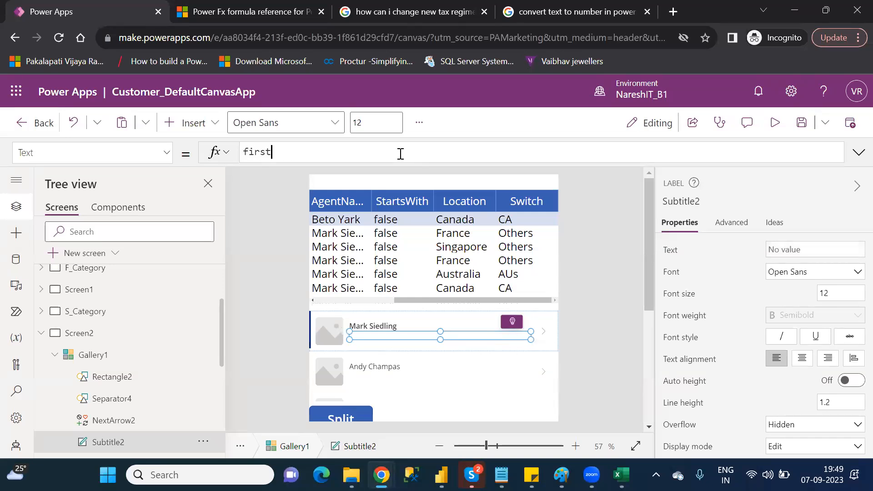
{"action": "type", "text": "name"}
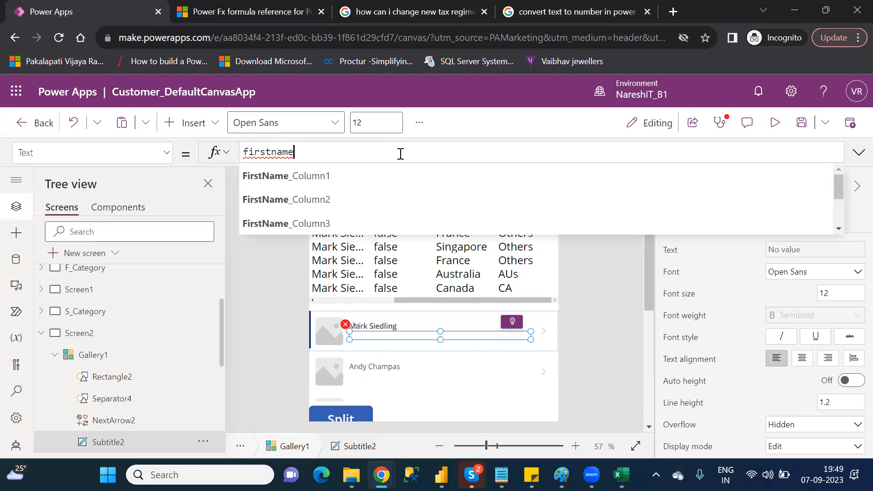
{"action": "key", "text": "BackSpace"}
{"action": "key", "text": "BackSpace"}
{"action": "key", "text": "BackSpace"}
{"action": "key", "text": "BackSpace"}
{"action": "key", "text": "BackSpace"}
{"action": "key", "text": "BackSpace"}
{"action": "key", "text": "BackSpace"}
{"action": "key", "text": "BackSpace"}
{"action": "key", "text": "BackSpace"}
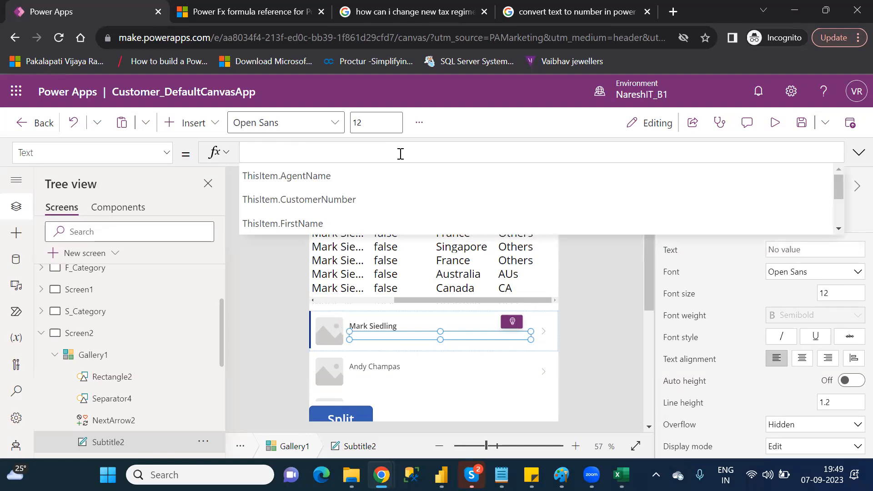
Set the gallery subtitle's Text formula to ThisItem.FirstName
{"action": "type", "text": "this"}
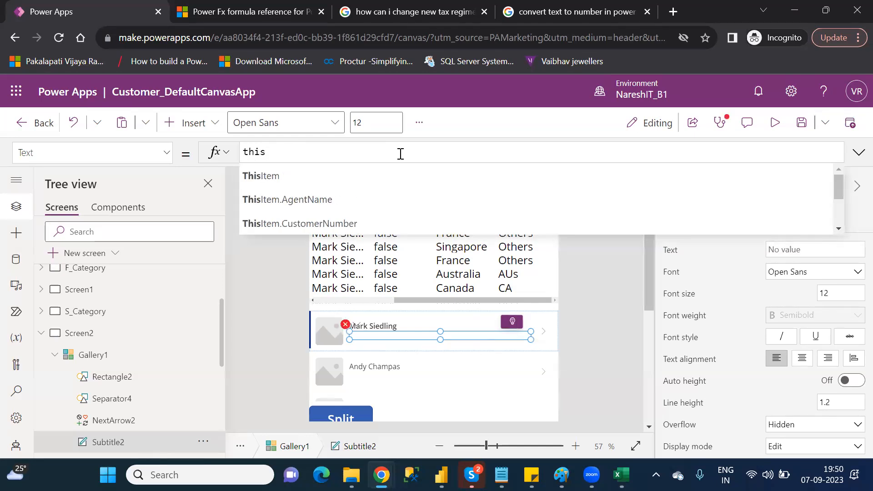
{"action": "key", "text": "Tab"}
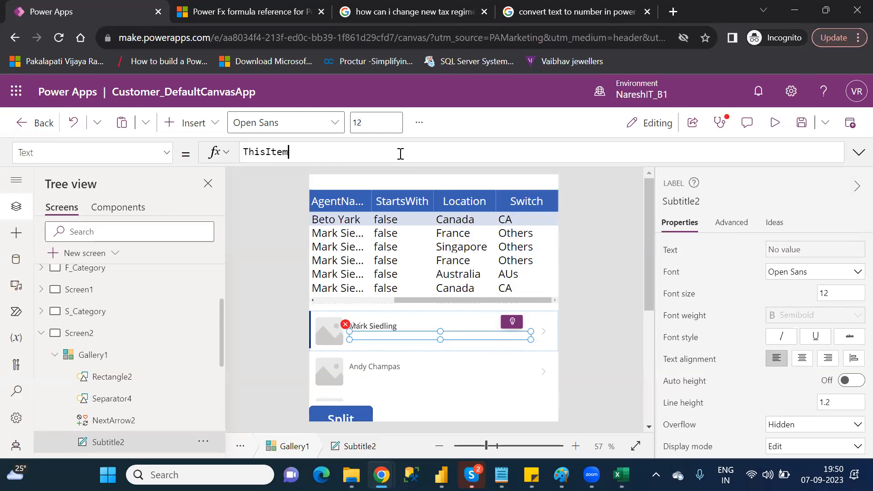
{"action": "type", "text": "."}
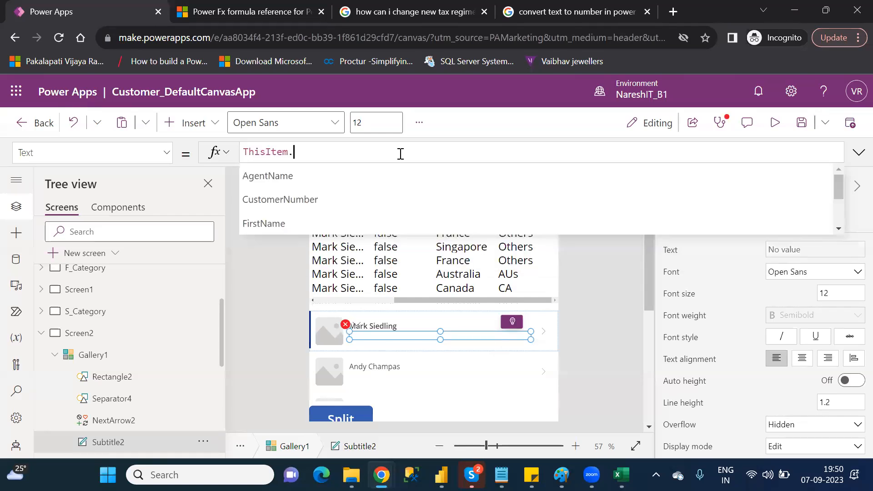
{"action": "key", "text": "Down"}
{"action": "key", "text": "Down"}
{"action": "key", "text": "Down"}
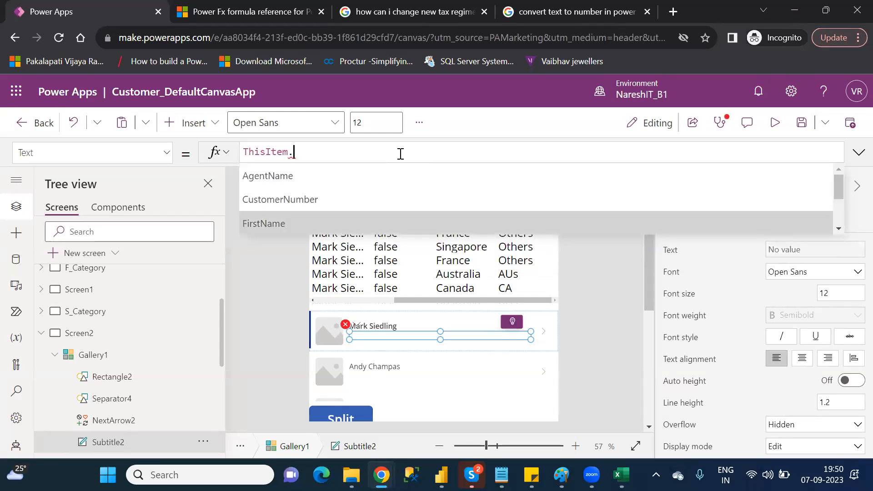
{"action": "key", "text": "Return"}
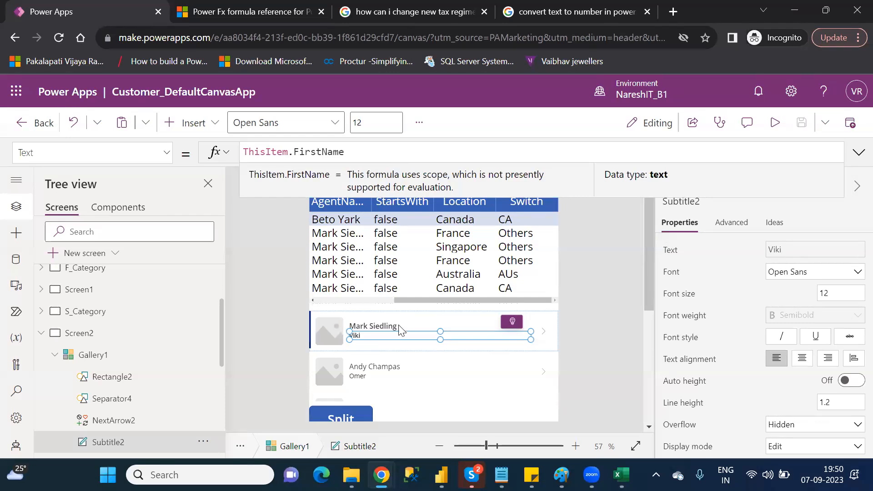
Switch to the Category_Wise_Functions notes in Notepad, highlight Today in the T Category Functions list, and return to Power Apps
{"action": "left_click", "coordinate": [501, 474]}
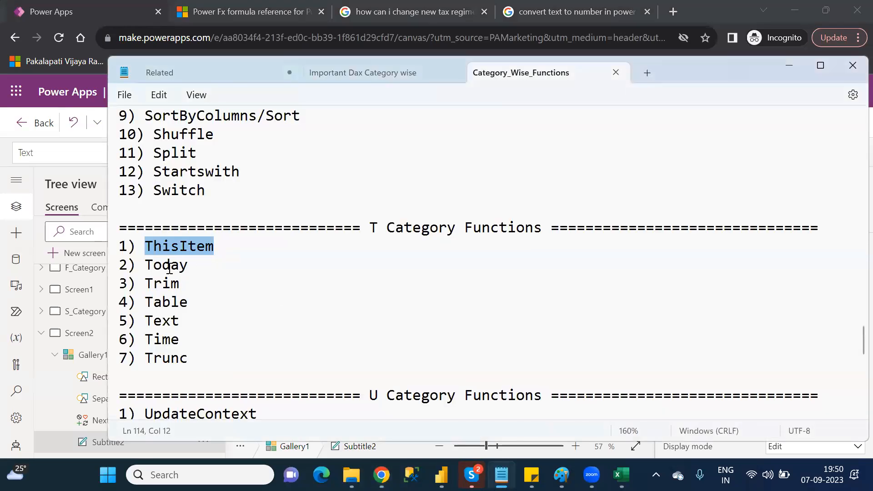
{"action": "double_click", "coordinate": [169, 265]}
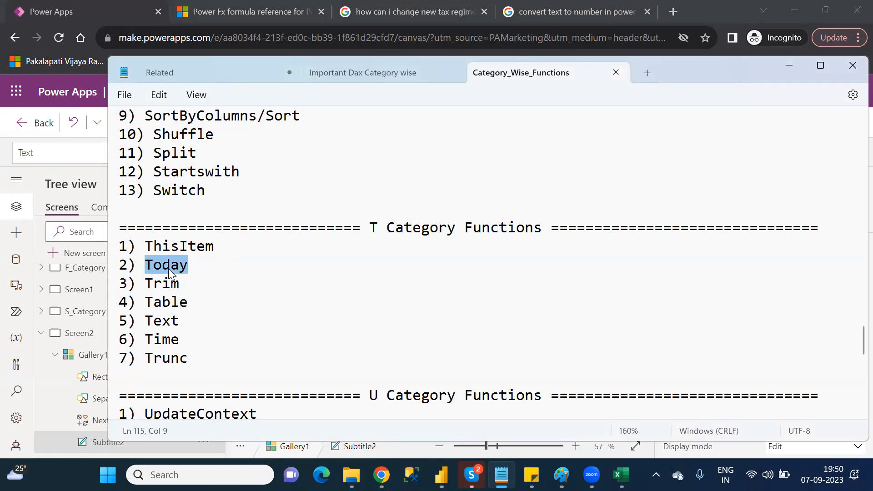
{"action": "key", "text": "alt+Tab"}
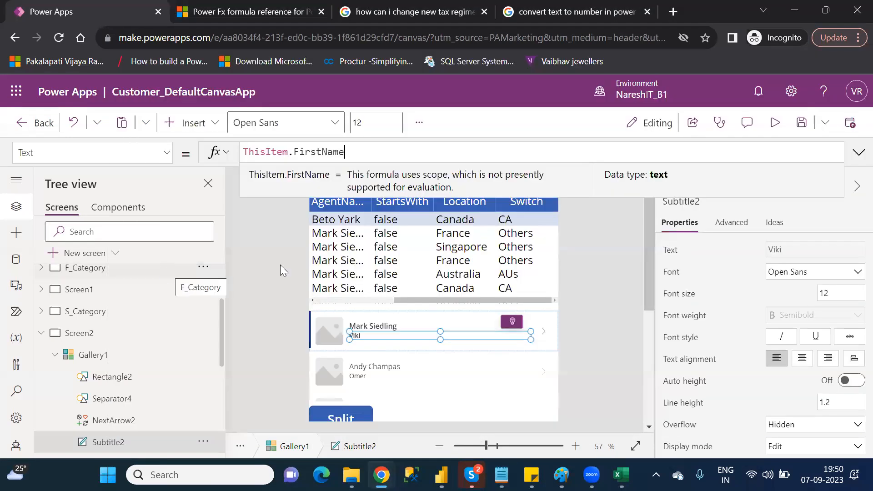
Insert a text label on Screen2 and place it beside the Split button, just below the gallery
{"action": "left_click_drag", "start_coordinate": [653, 293], "coordinate": [658, 359]}
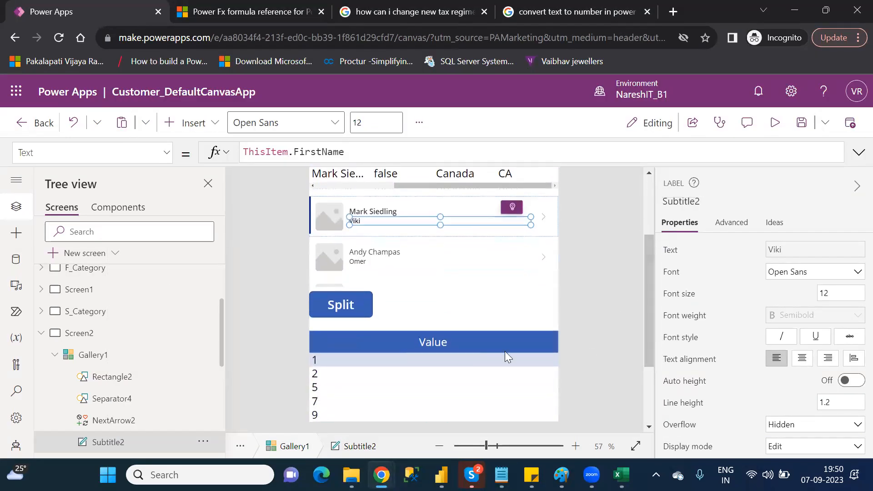
{"action": "left_click", "coordinate": [443, 317]}
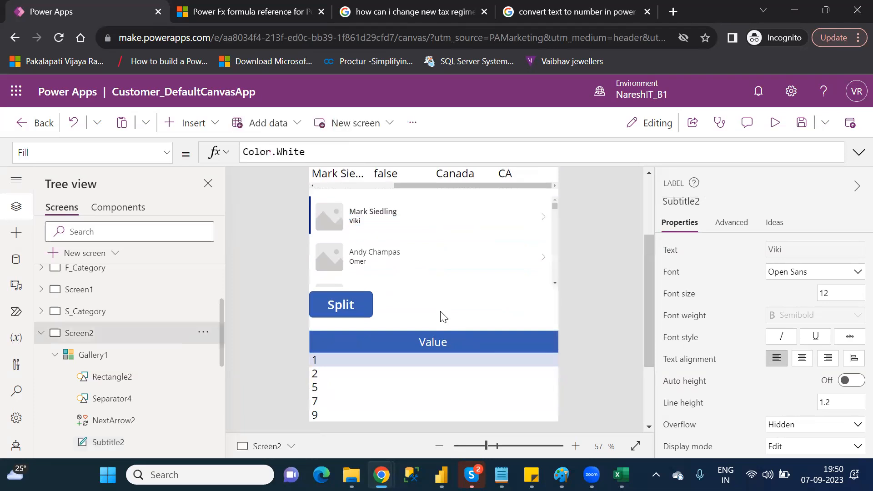
{"action": "left_click", "coordinate": [187, 128]}
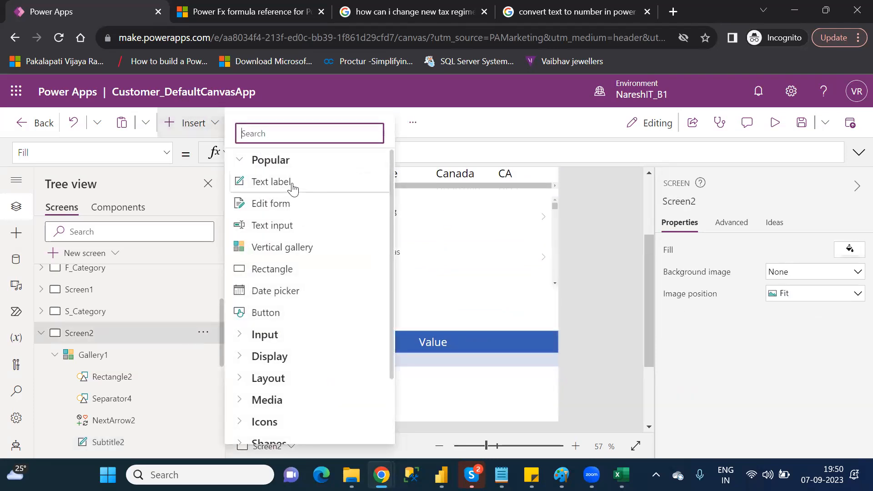
{"action": "key", "text": "Escape"}
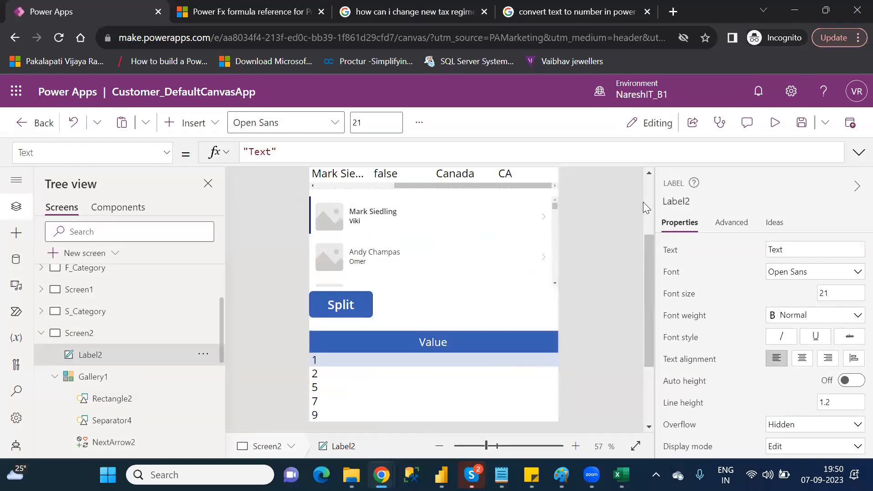
{"action": "scroll", "coordinate": [646, 202], "scroll_direction": "up", "scroll_amount": 3}
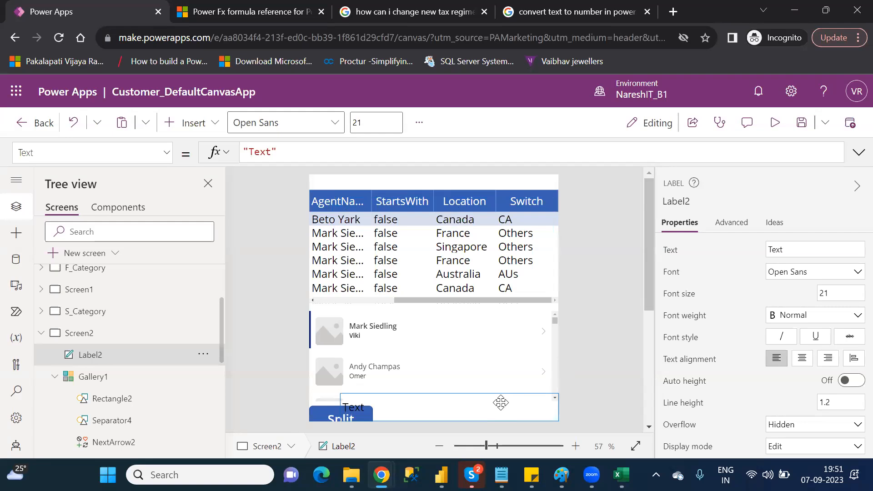
{"action": "left_click_drag", "start_coordinate": [360, 407], "coordinate": [420, 407]}
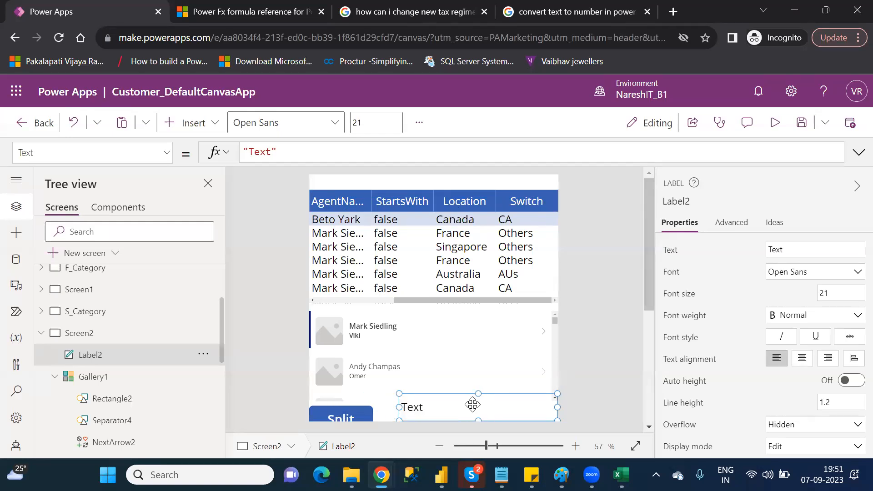
{"action": "left_click_drag", "start_coordinate": [473, 405], "coordinate": [468, 416]}
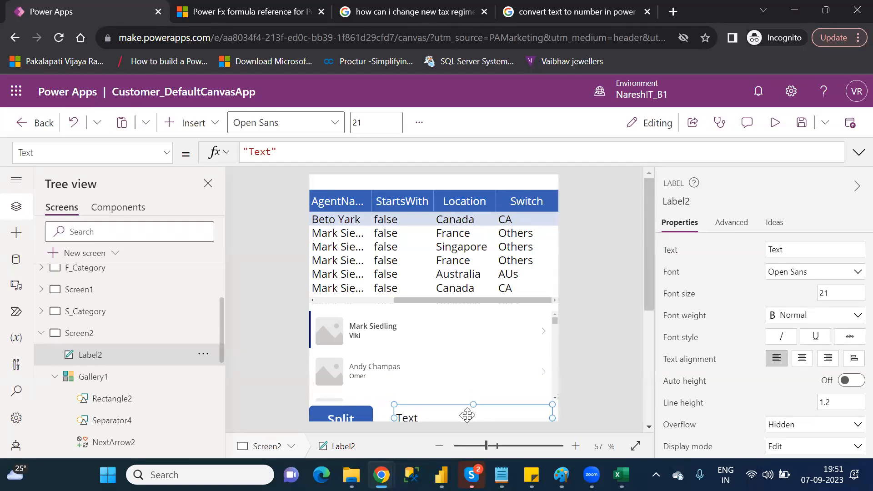
Replace the new label's default text with the formula Today()
{"action": "left_click_drag", "start_coordinate": [645, 270], "coordinate": [646, 314]}
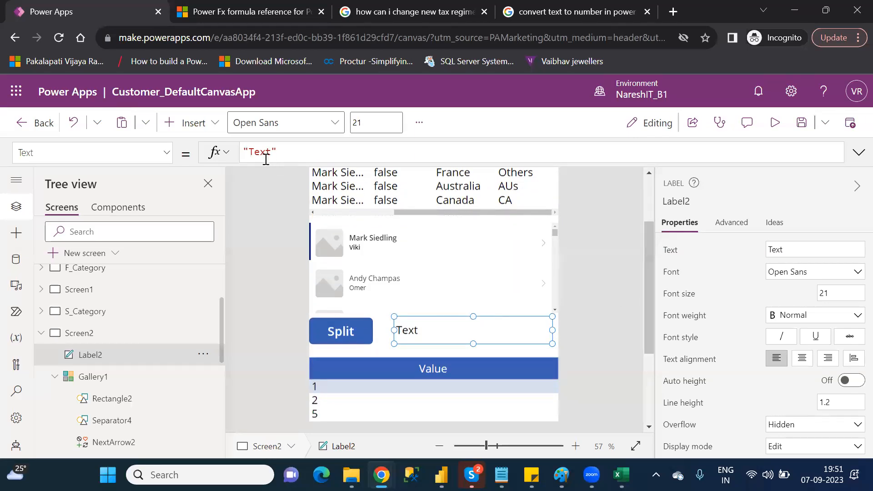
{"action": "left_click", "coordinate": [286, 150]}
{"action": "left_click_drag", "start_coordinate": [287, 150], "coordinate": [237, 156]}
{"action": "type", "text": "toda"}
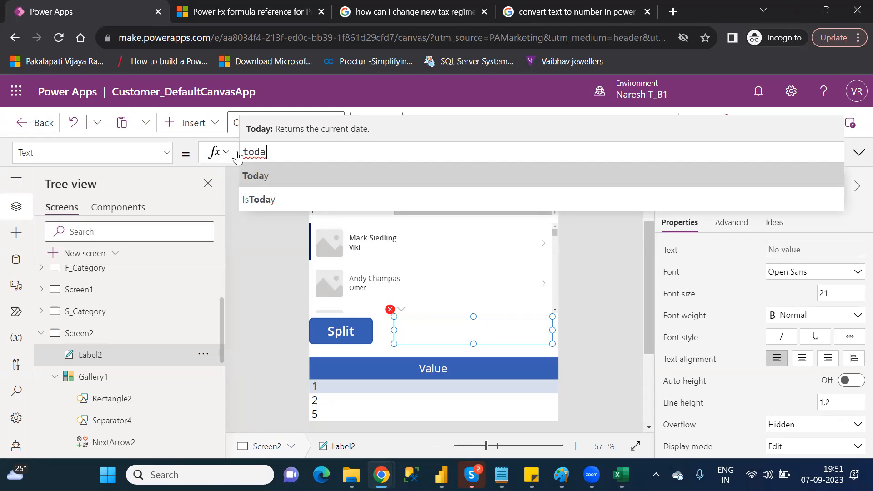
{"action": "key", "text": "Tab"}
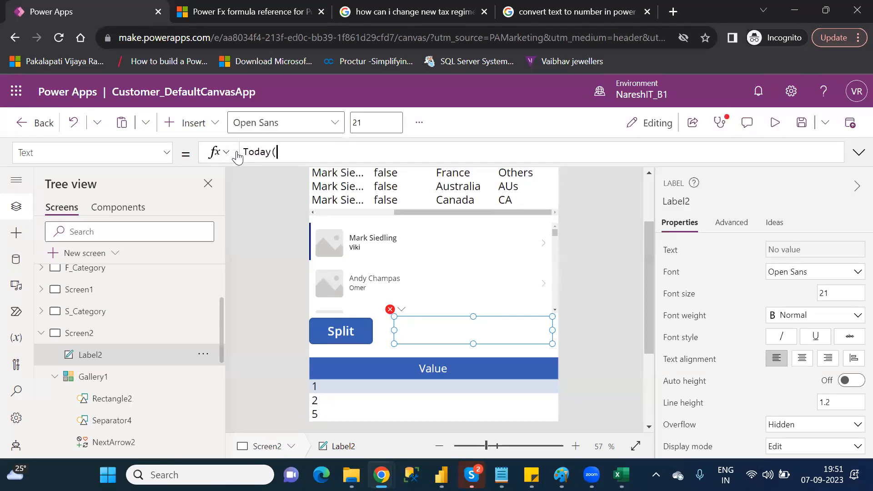
{"action": "type", "text": ")"}
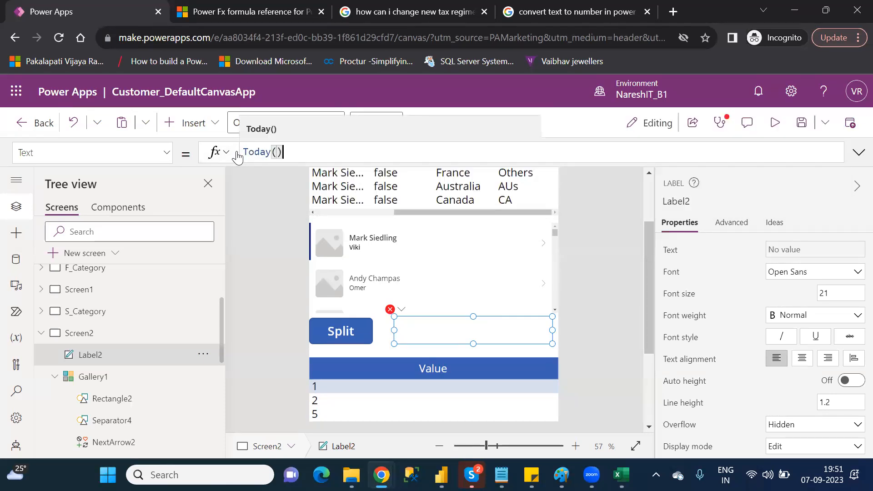
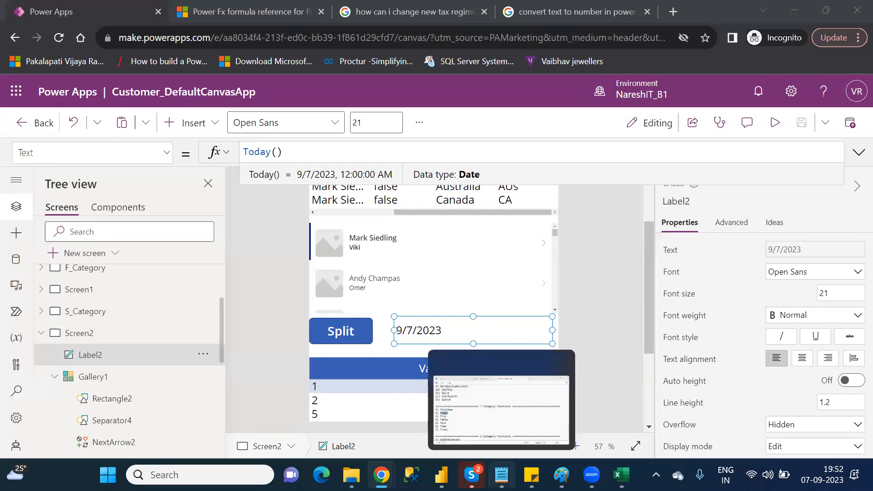
Switch to the Notepad function notes, highlight Trim in the T Category Functions list, and return to Power Apps
{"action": "left_click", "coordinate": [501, 475]}
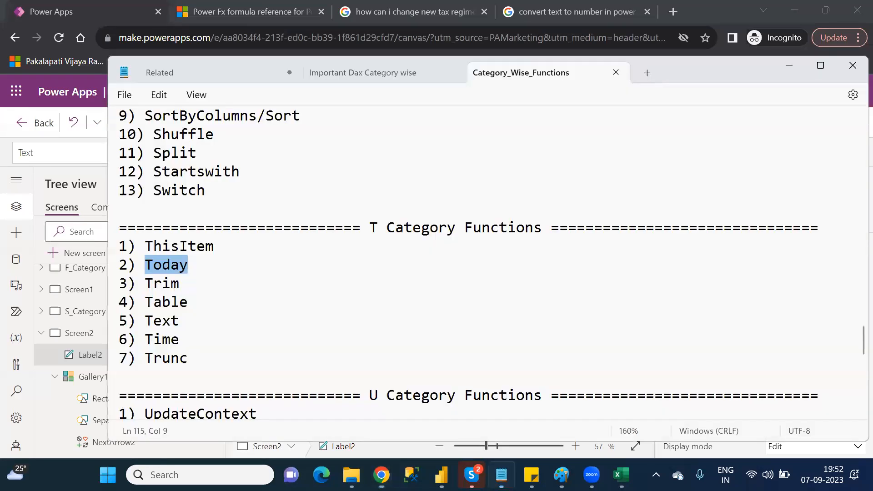
{"action": "double_click", "coordinate": [164, 283]}
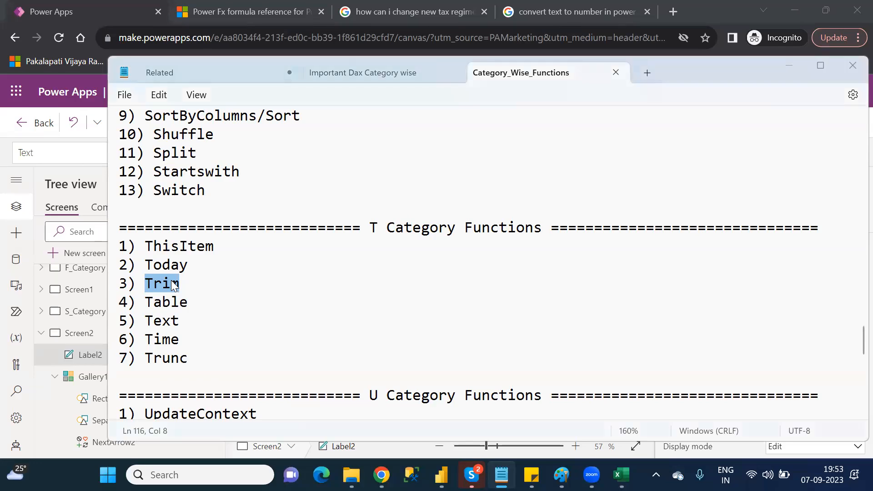
{"action": "key", "text": "alt+Tab"}
{"action": "key", "text": "alt+Tab"}
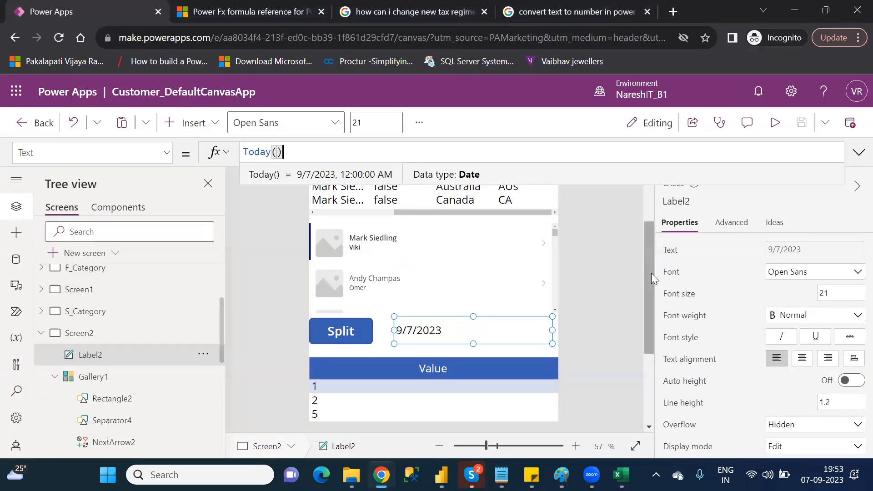
Extend the AddColumns formula in DataTable4's Items property on Screen2 with a new column named "Trim"
{"action": "left_click_drag", "start_coordinate": [651, 273], "coordinate": [654, 217]}
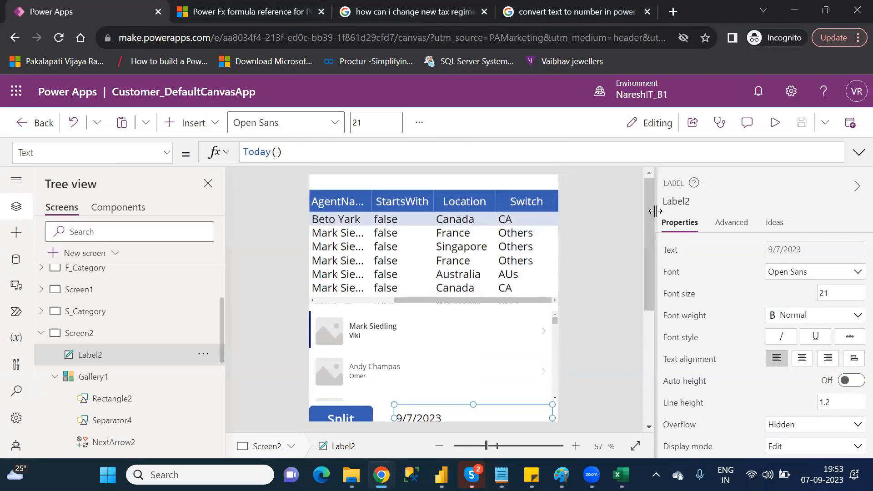
{"action": "left_click", "coordinate": [523, 196]}
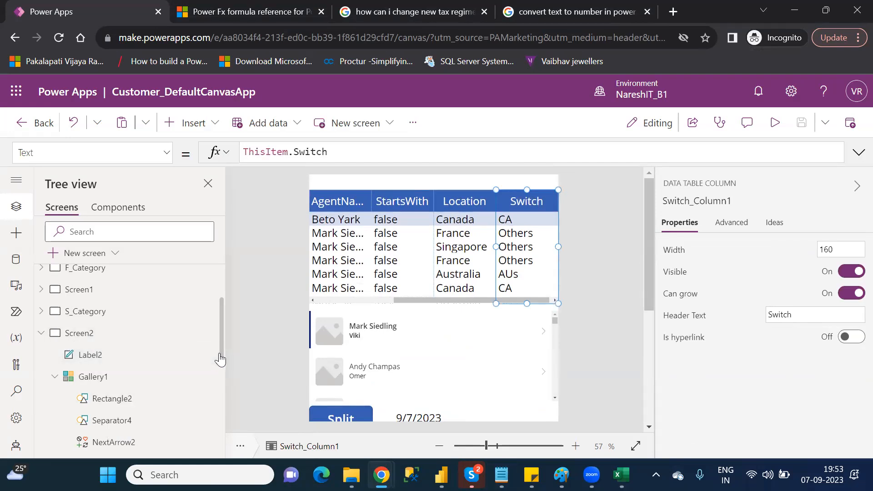
{"action": "left_click_drag", "start_coordinate": [223, 357], "coordinate": [234, 422]}
{"action": "left_click", "coordinate": [123, 388]}
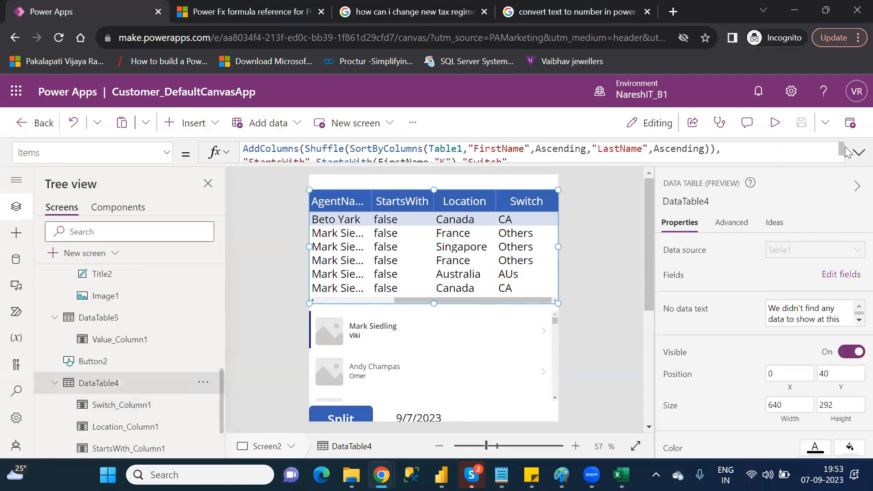
{"action": "left_click", "coordinate": [858, 152]}
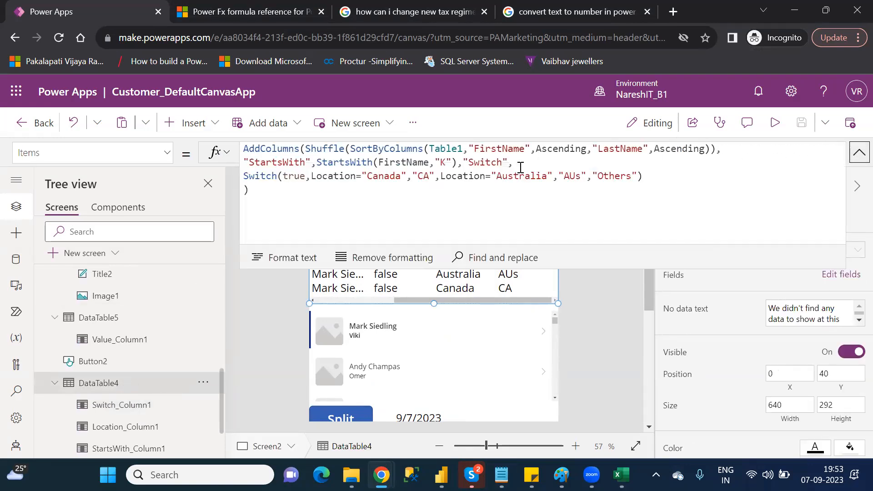
{"action": "left_click", "coordinate": [658, 176]}
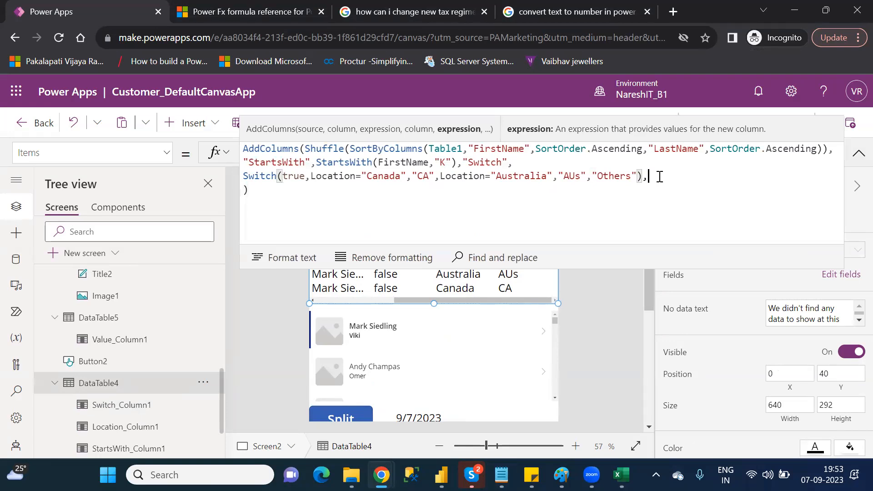
{"action": "type", "text": ","}
{"action": "key", "text": "shift+Return"}
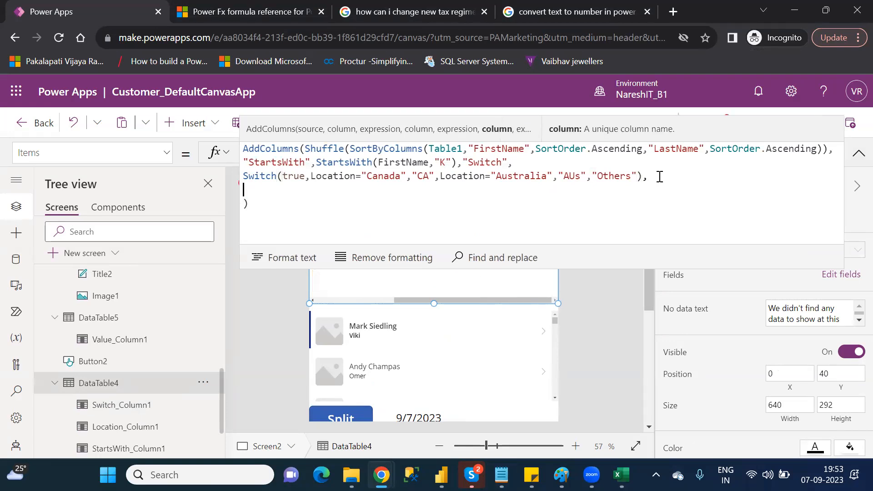
{"action": "type", "text": "\"\""}
{"action": "type", "text": "Trim"}
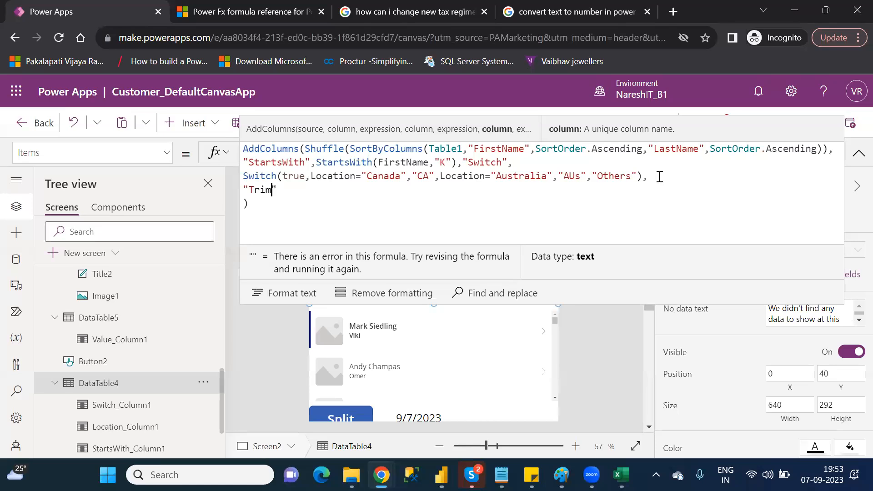
Define the new column's expression as Trim(" Power Apps "), with extra spaces around the text, and close the formula on the same line
{"action": "type", "text": ",trim"}
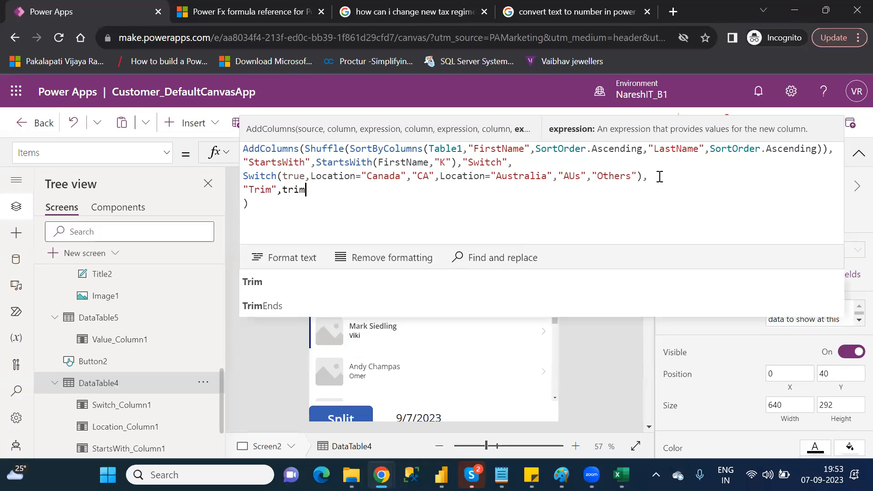
{"action": "key", "text": "Tab"}
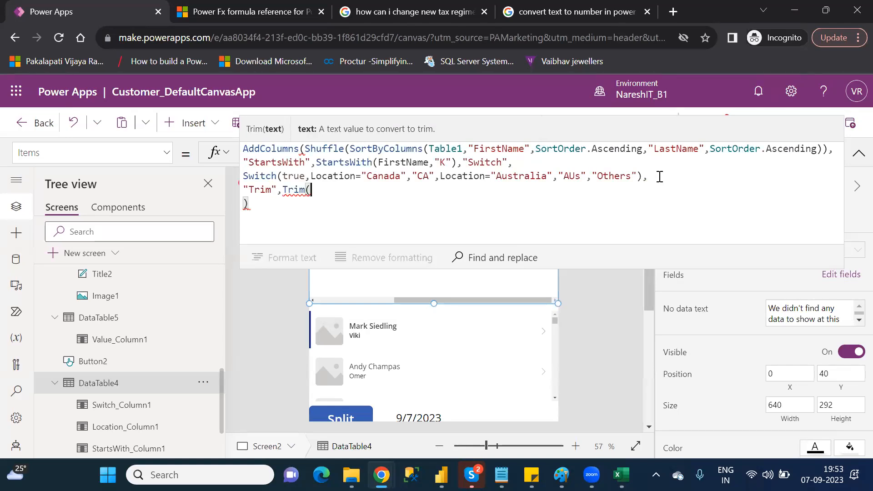
{"action": "type", "text": "\"\""}
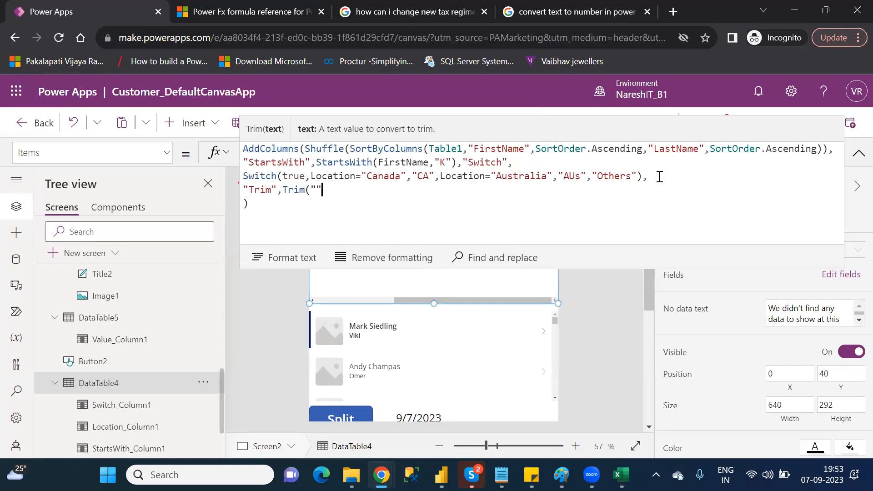
{"action": "key", "text": "Right"}
{"action": "type", "text": ")"}
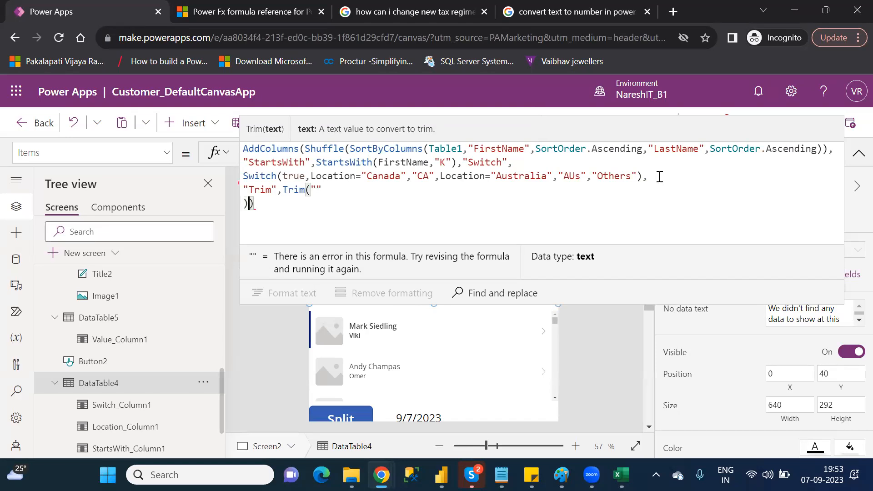
{"action": "type", "text": ")"}
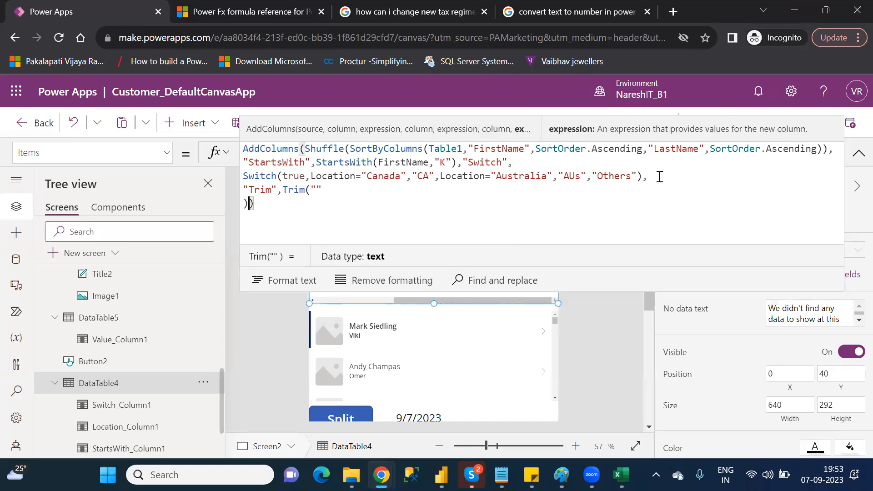
{"action": "key", "text": "Left"}
{"action": "key", "text": "BackSpace"}
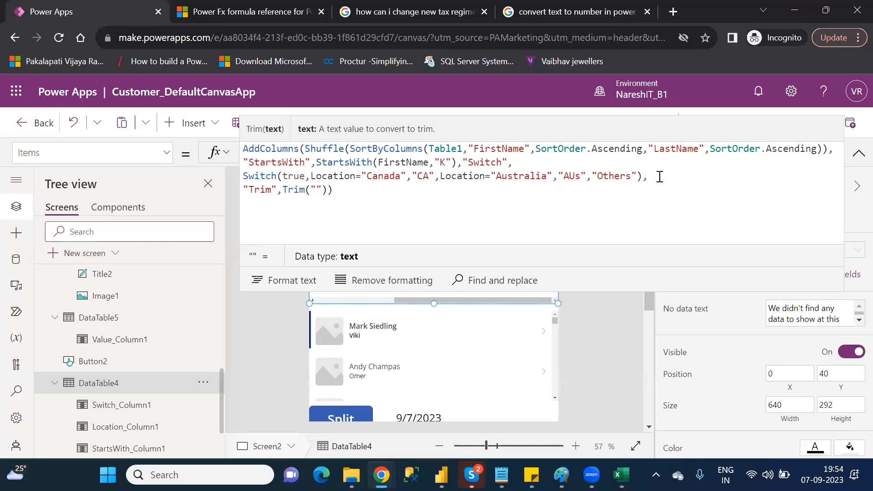
{"action": "type", "text": "P"}
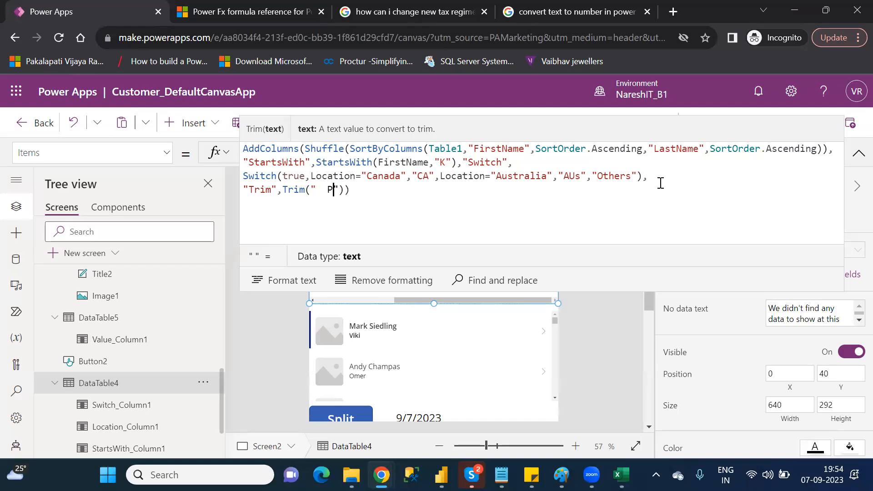
{"action": "type", "text": "ower "}
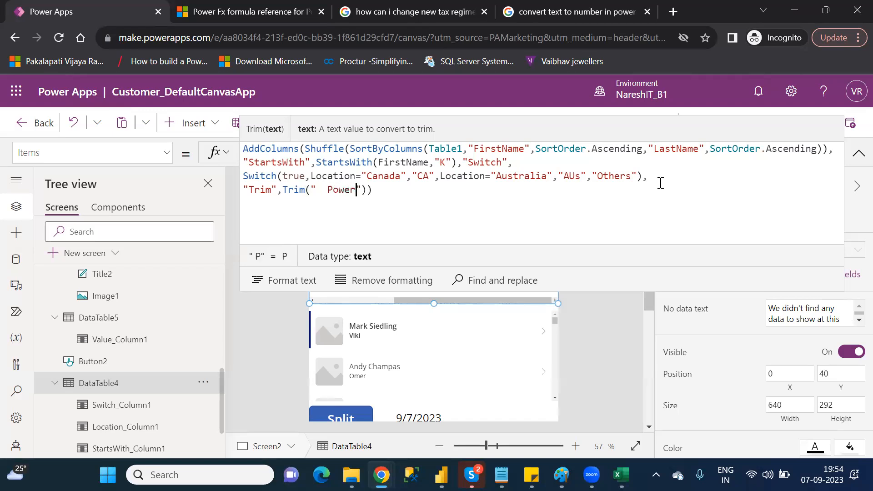
{"action": "type", "text": "App"}
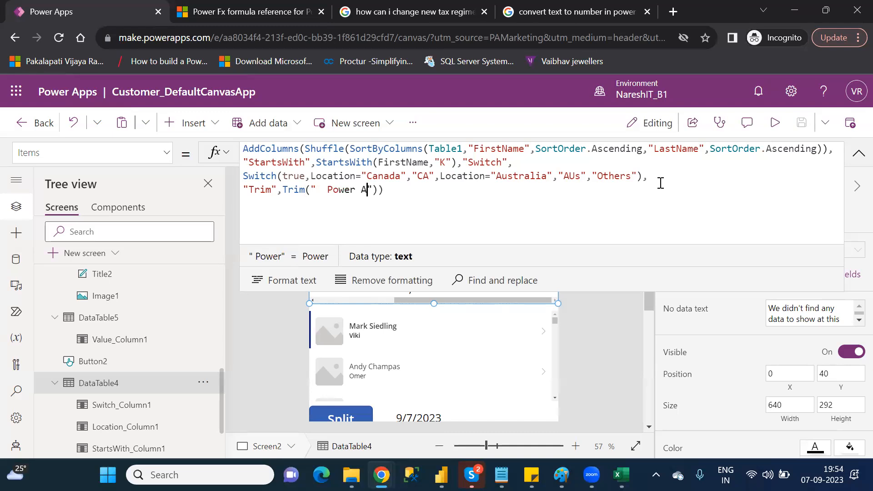
{"action": "type", "text": "s"}
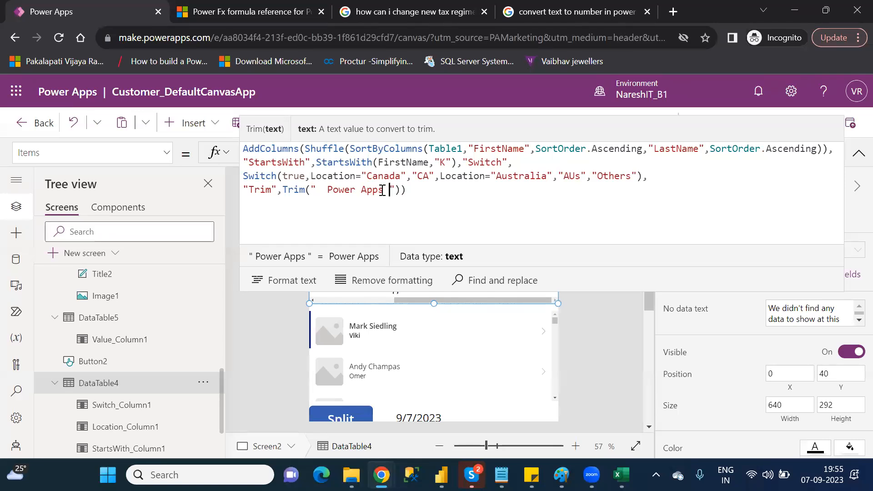
Point out the leading, middle and trailing spaces around Power Apps in the Trim expression, and collapse the formula
{"action": "left_click", "coordinate": [383, 190]}
{"action": "left_click_drag", "start_coordinate": [382, 190], "coordinate": [389, 190]}
{"action": "left_click", "coordinate": [345, 191]}
{"action": "double_click", "coordinate": [372, 190]}
{"action": "left_click_drag", "start_coordinate": [357, 191], "coordinate": [364, 190]}
{"action": "left_click", "coordinate": [426, 193]}
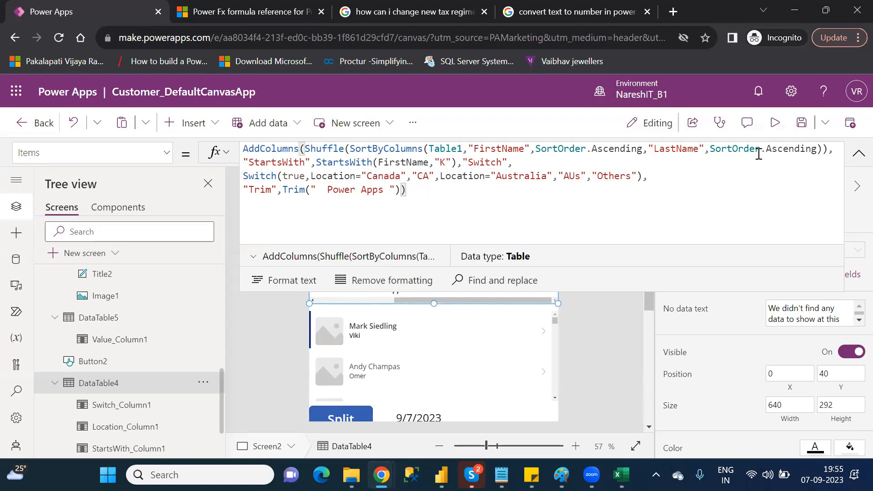
{"action": "left_click", "coordinate": [858, 155]}
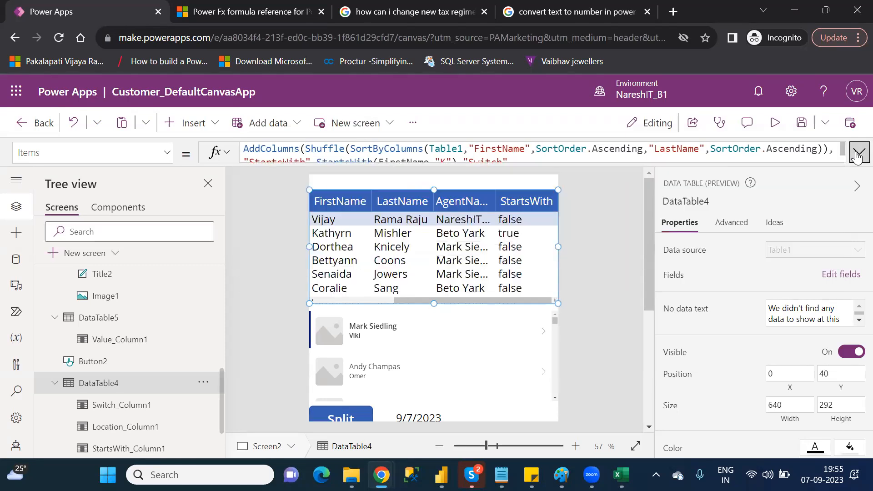
Add the Trim field to DataTable4's displayed columns and close the field list
{"action": "left_click", "coordinate": [835, 275]}
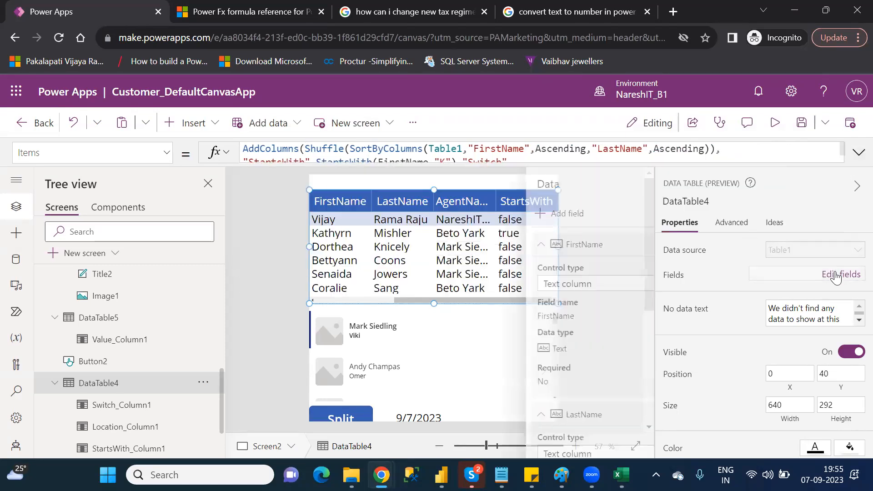
{"action": "left_click", "coordinate": [495, 215]}
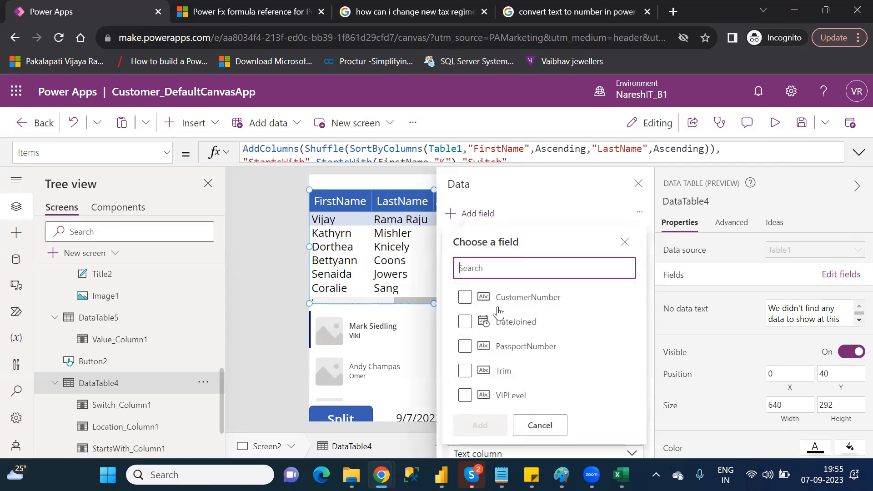
{"action": "left_click", "coordinate": [464, 372]}
{"action": "left_click", "coordinate": [465, 373]}
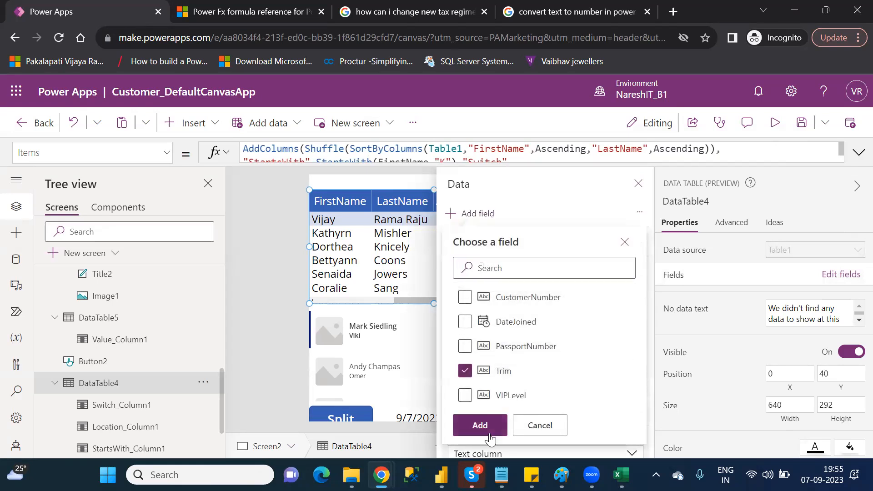
{"action": "left_click", "coordinate": [488, 426]}
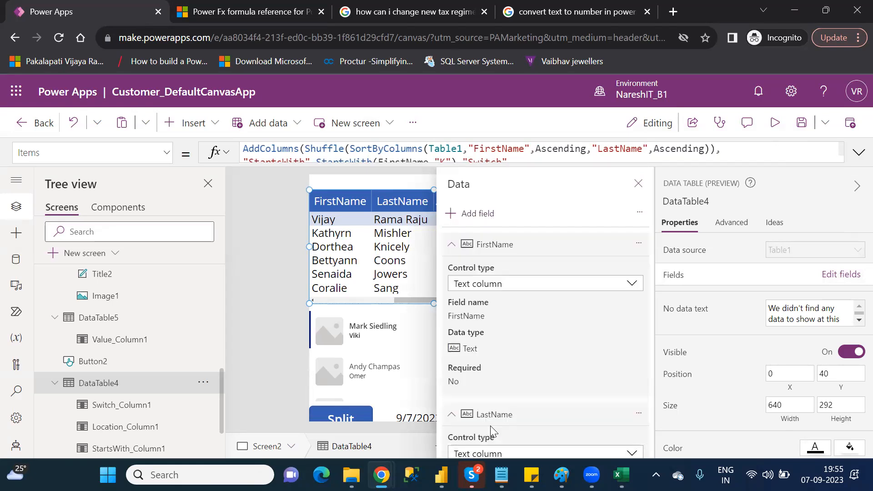
{"action": "left_click", "coordinate": [638, 183]}
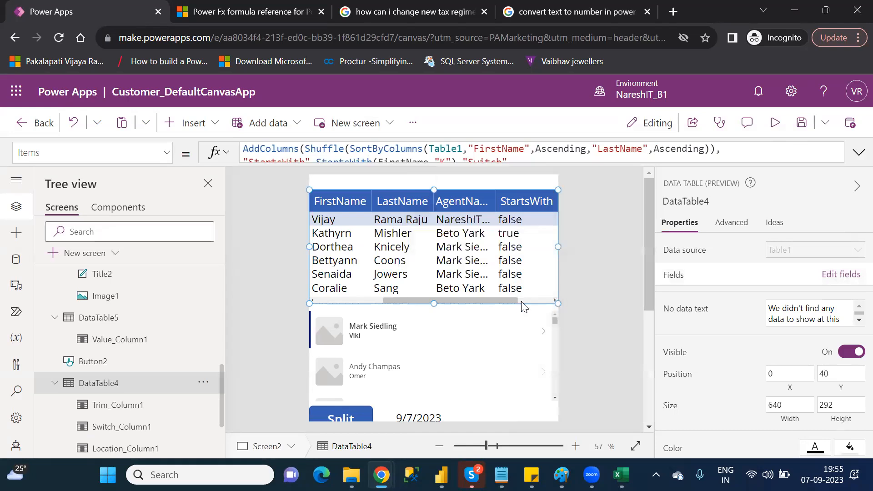
Compare DataTable4's Trim column with the spaced text passed to Trim in the Items formula
{"action": "left_click_drag", "start_coordinate": [561, 300], "coordinate": [560, 299]}
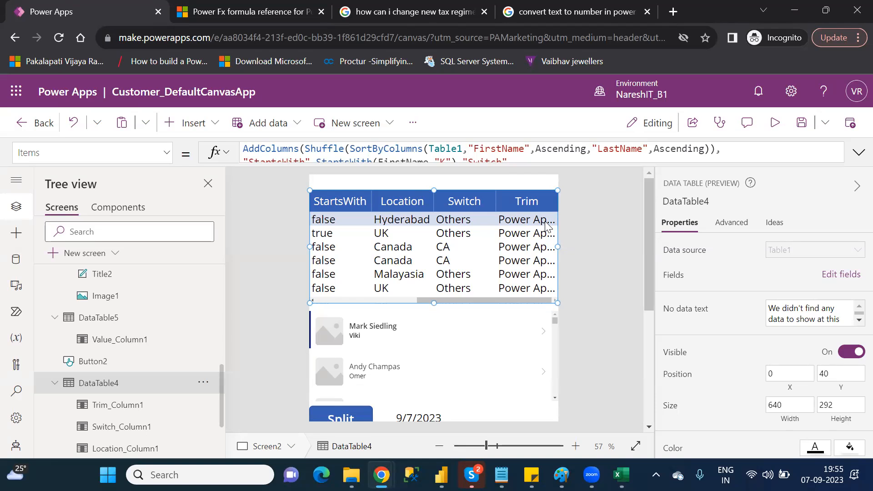
{"action": "left_click", "coordinate": [859, 152]}
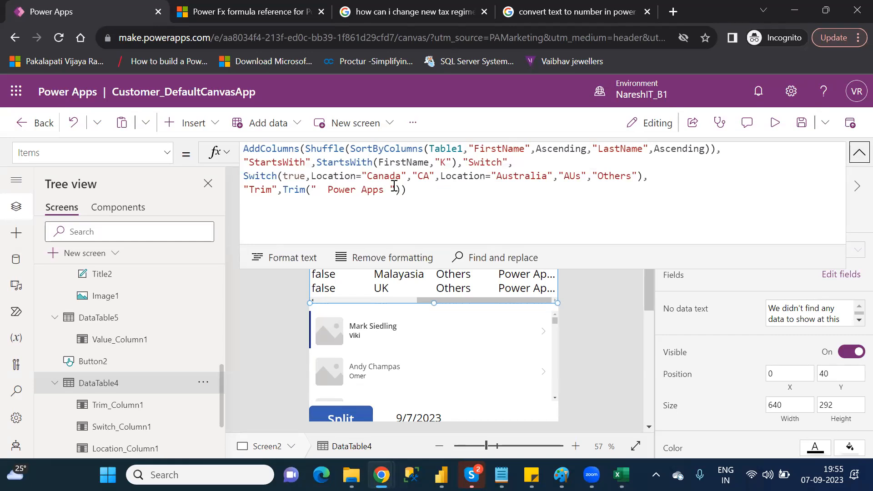
{"action": "left_click_drag", "start_coordinate": [394, 187], "coordinate": [306, 190]}
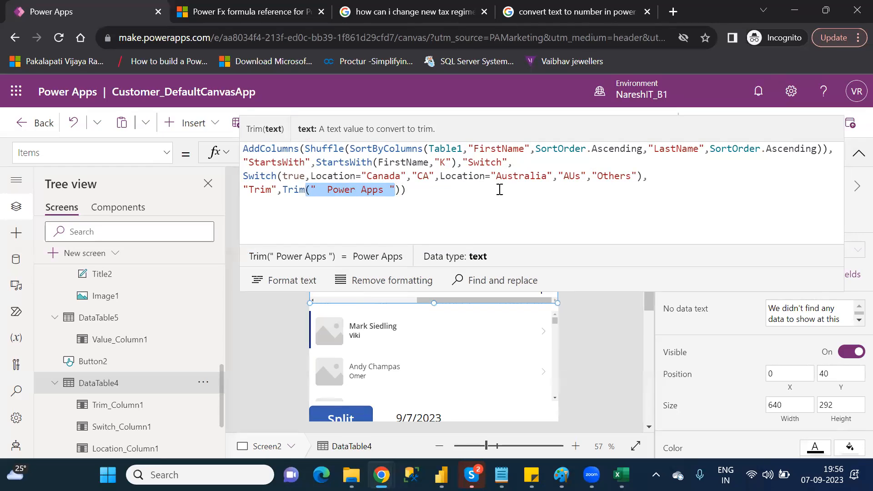
{"action": "left_click", "coordinate": [859, 154]}
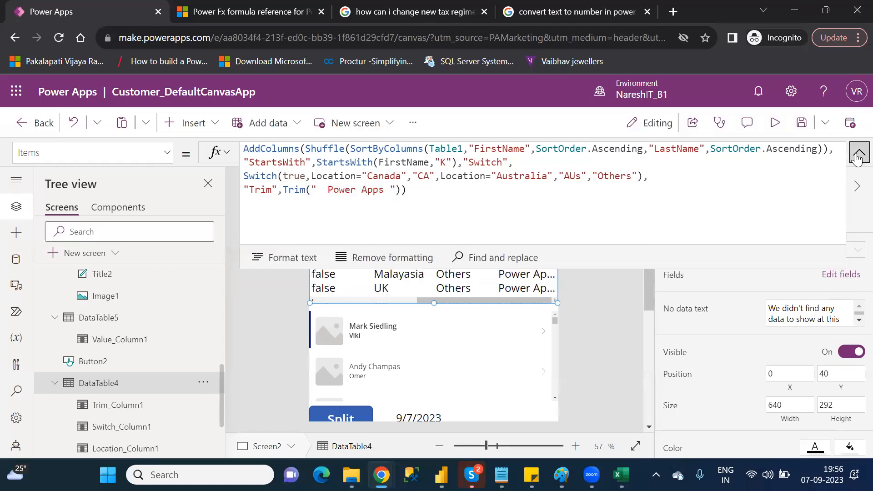
Switch to the Notepad function notes, highlight Table in the T Category Functions list, and return to Power Apps
{"action": "left_click", "coordinate": [501, 475]}
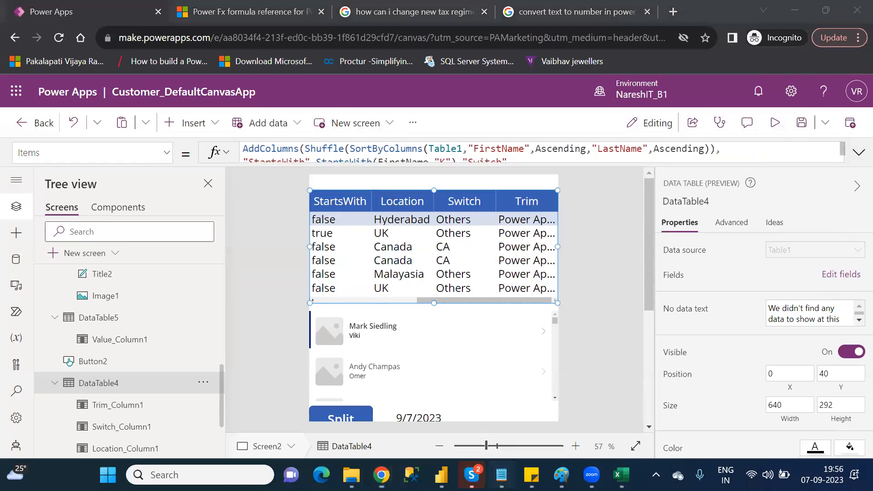
{"action": "double_click", "coordinate": [177, 303]}
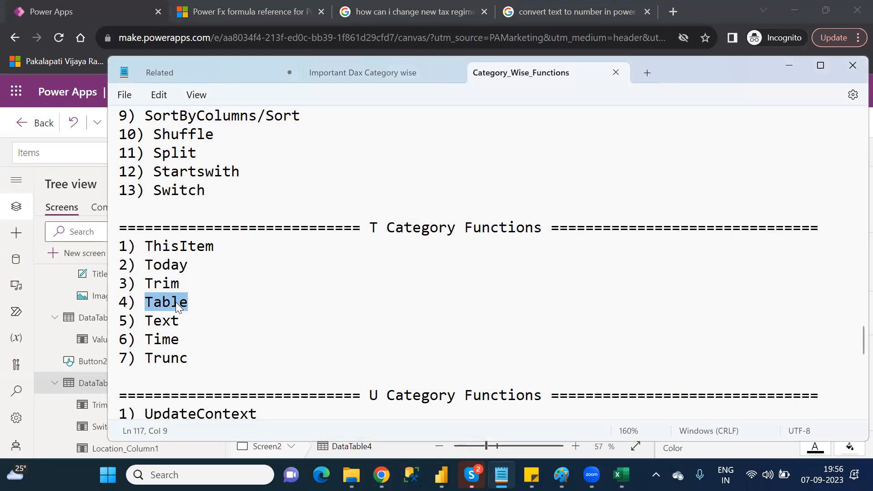
{"action": "key", "text": "alt+Tab"}
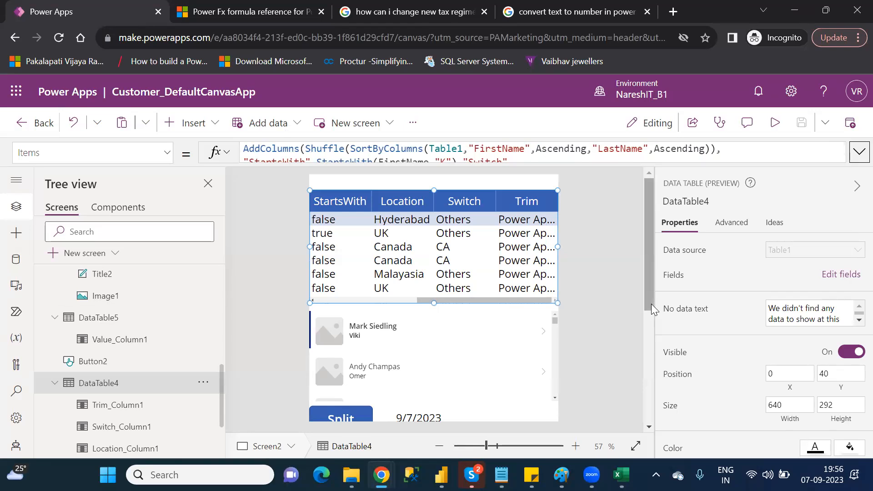
Shorten DataTable5 below the Split button to a height of about 249 and select its Value column
{"action": "left_click_drag", "start_coordinate": [650, 309], "coordinate": [664, 422]}
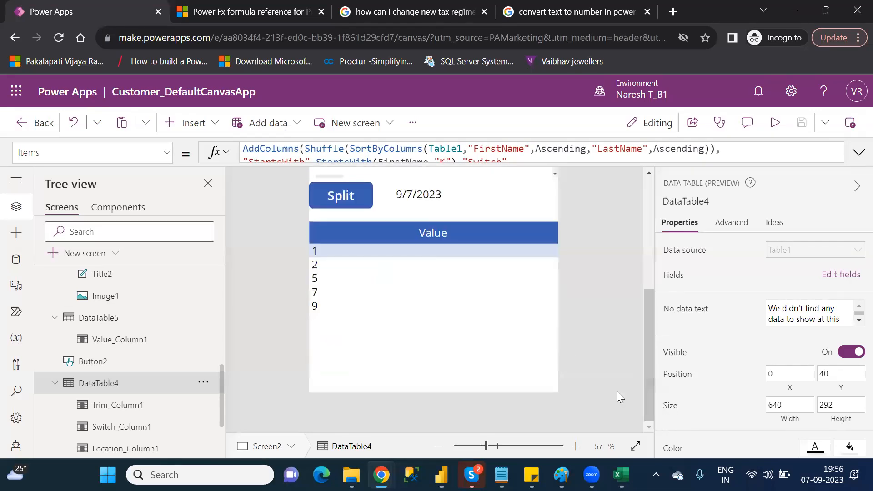
{"action": "left_click", "coordinate": [422, 252]}
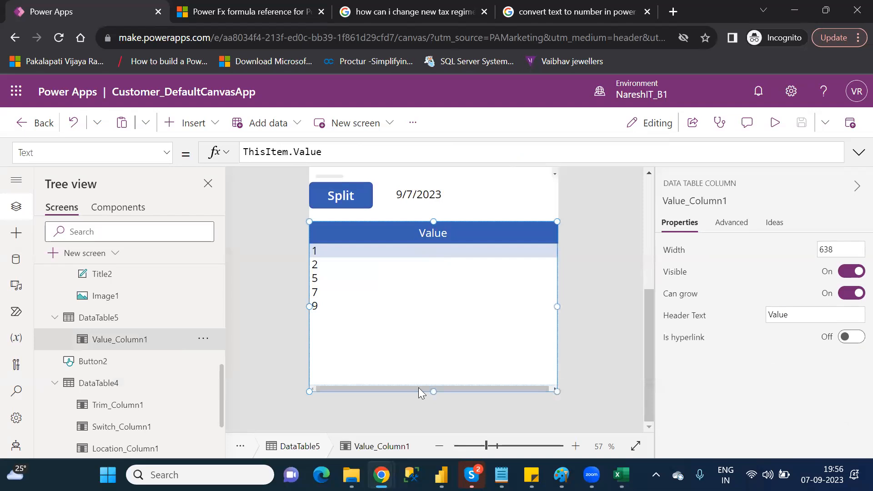
{"action": "left_click_drag", "start_coordinate": [433, 390], "coordinate": [433, 317]}
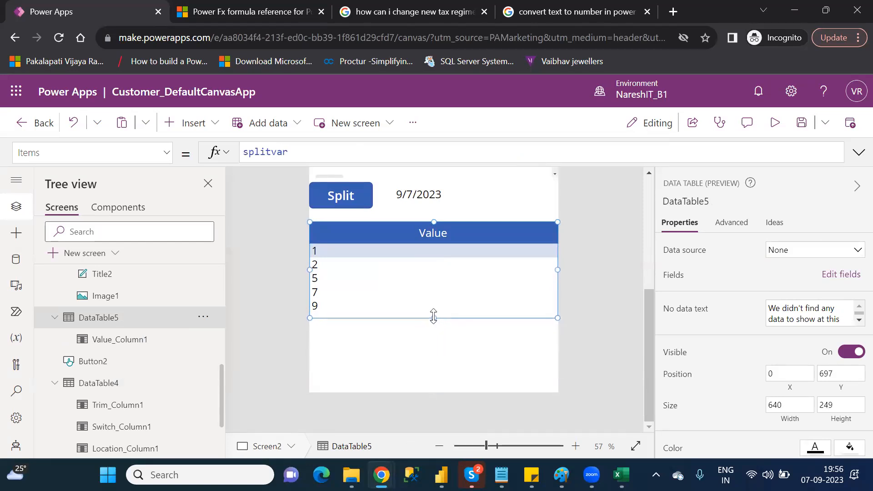
{"action": "left_click", "coordinate": [480, 233]}
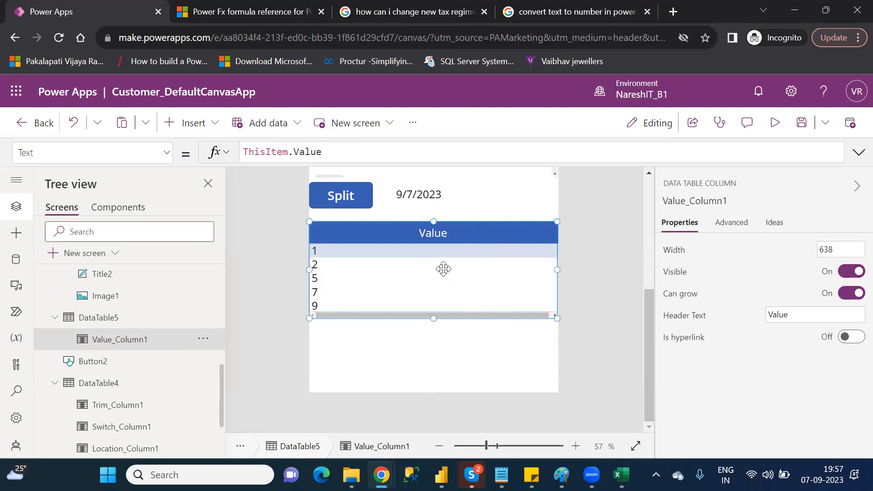
{"action": "left_click_drag", "start_coordinate": [647, 320], "coordinate": [649, 301]}
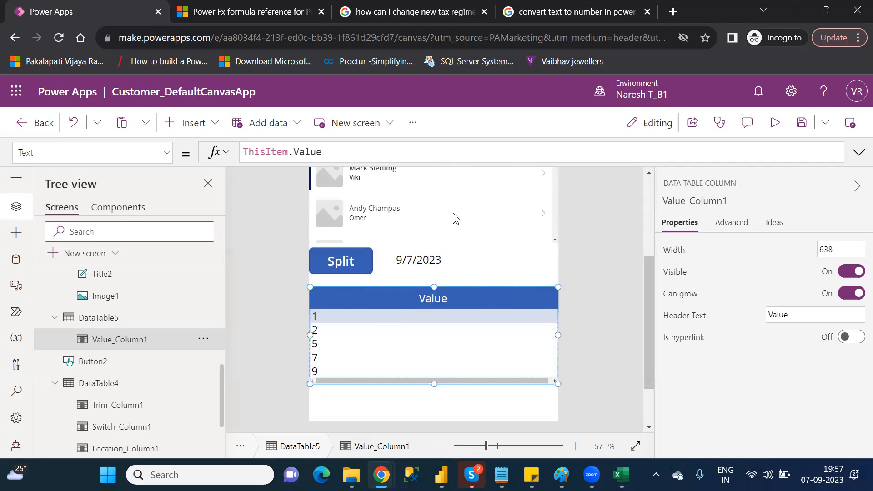
{"action": "left_click_drag", "start_coordinate": [315, 287], "coordinate": [397, 297]}
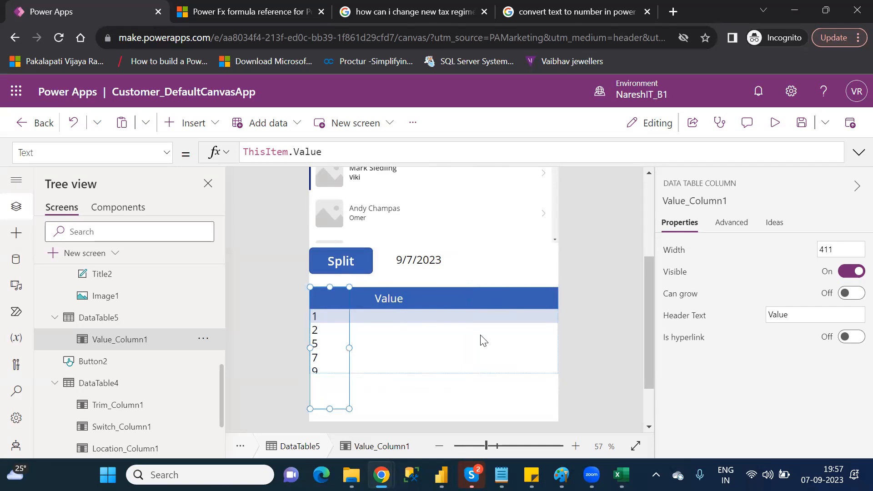
{"action": "key", "text": "ctrl+z"}
{"action": "key", "text": "Escape"}
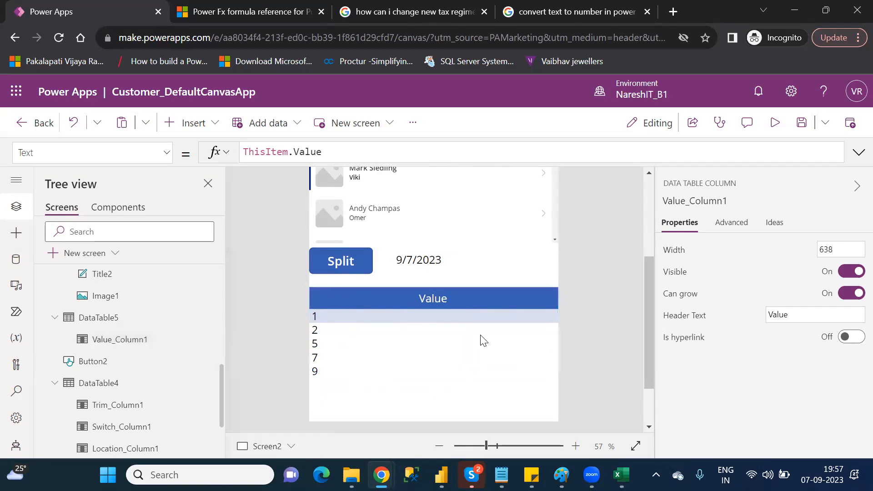
{"action": "left_click_drag", "start_coordinate": [647, 332], "coordinate": [656, 380]}
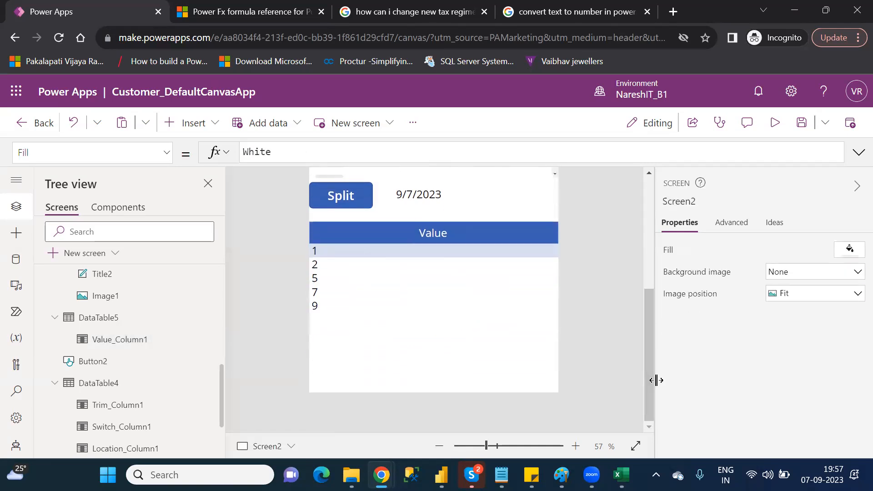
{"action": "left_click", "coordinate": [451, 294]}
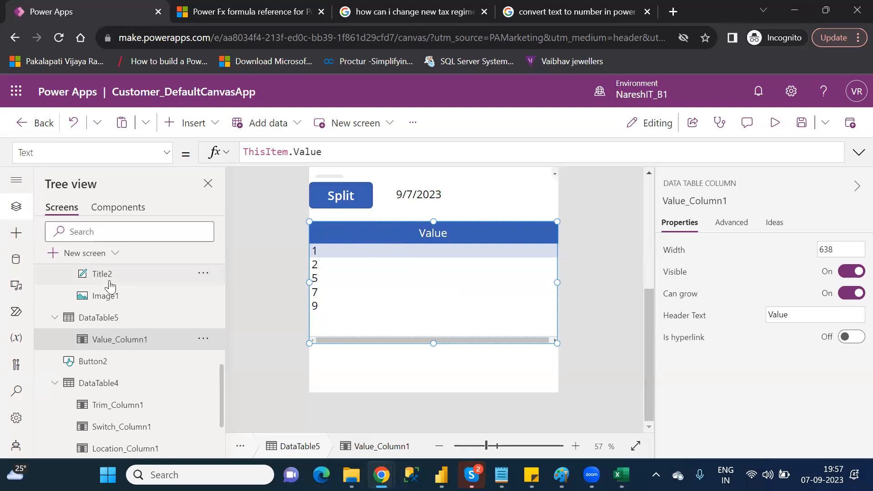
Replace the splitvar Items formula of DataTable5 with the opening of a Table function
{"action": "left_click", "coordinate": [110, 322]}
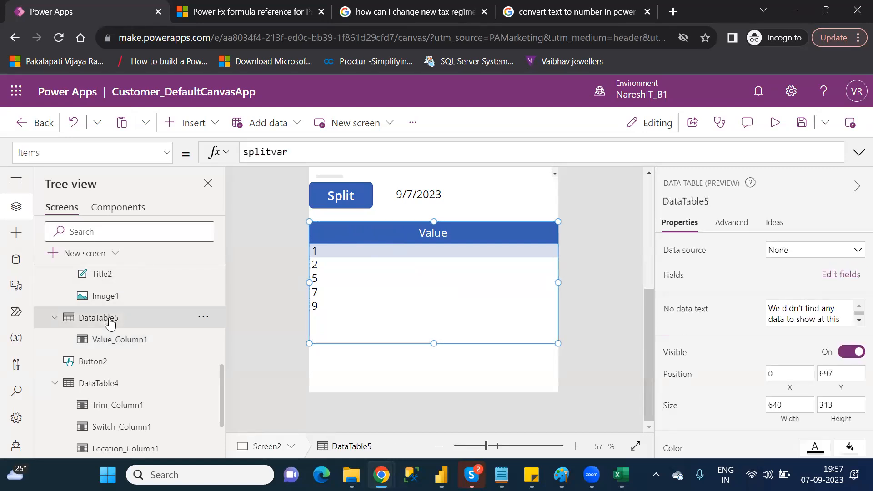
{"action": "double_click", "coordinate": [271, 151]}
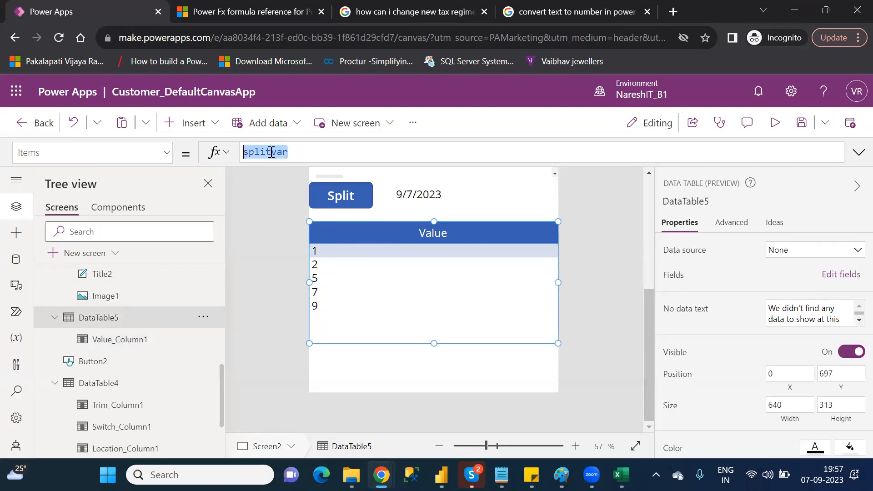
{"action": "key", "text": "BackSpace"}
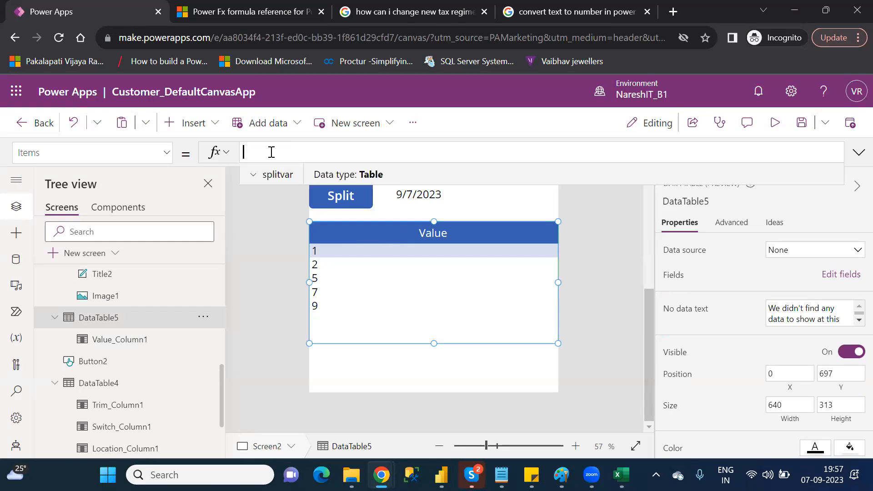
{"action": "type", "text": "table"}
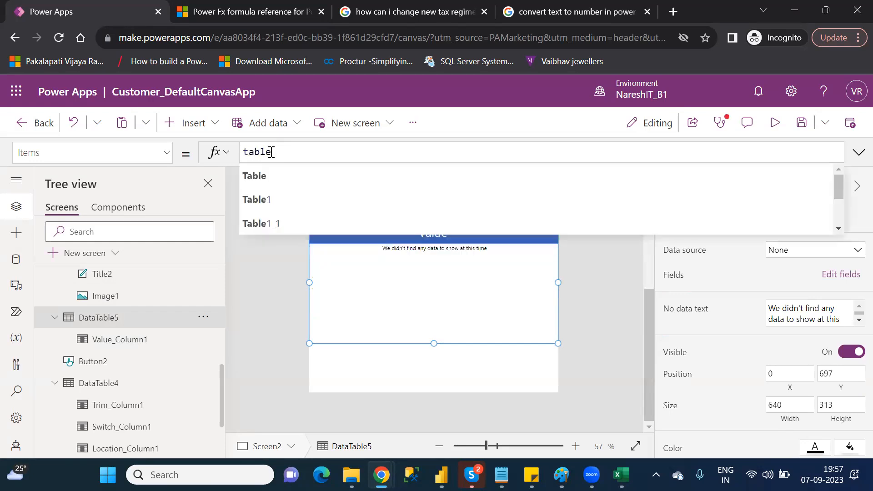
{"action": "key", "text": "Tab"}
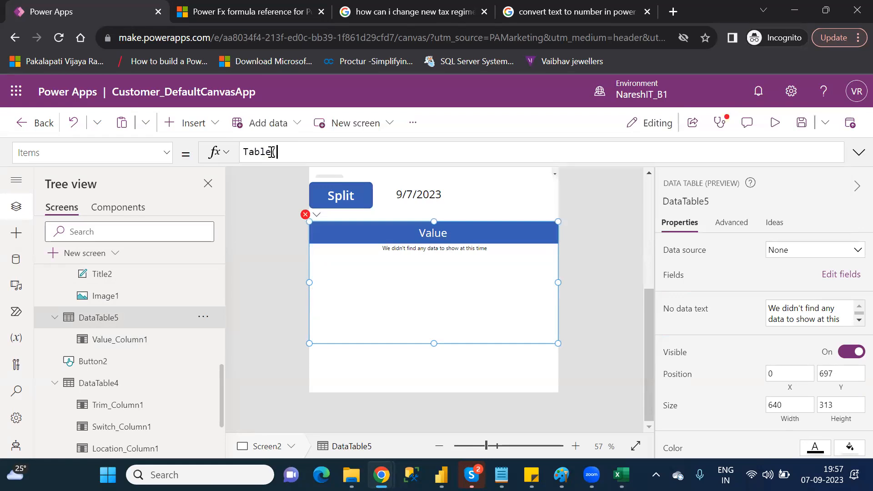
{"action": "type", "text": "("}
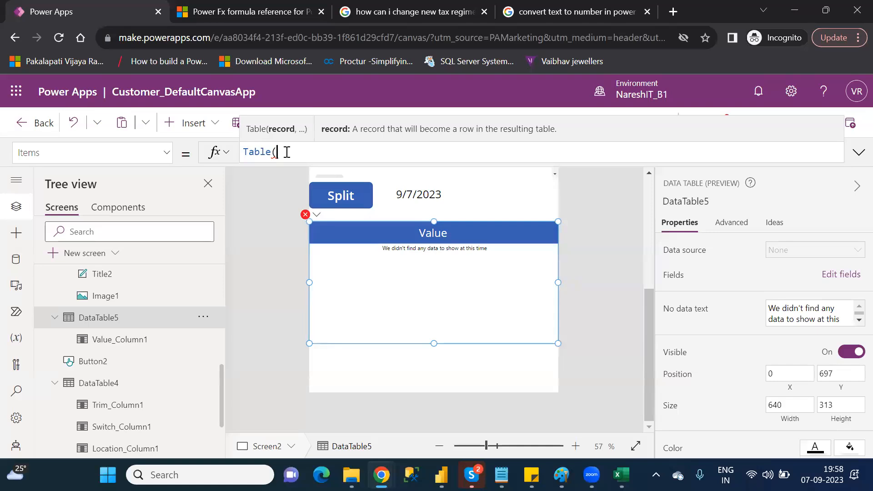
Enter the Table function's first record as {Id:1,Name:"ABC"}
{"action": "type", "text": "{Id:\""}
{"action": "key", "text": "BackSpace"}
{"action": "type", "text": "1,"}
{"action": "type", "text": "Name:\"\""}
{"action": "key", "text": "Left"}
{"action": "type", "text": "ABC"}
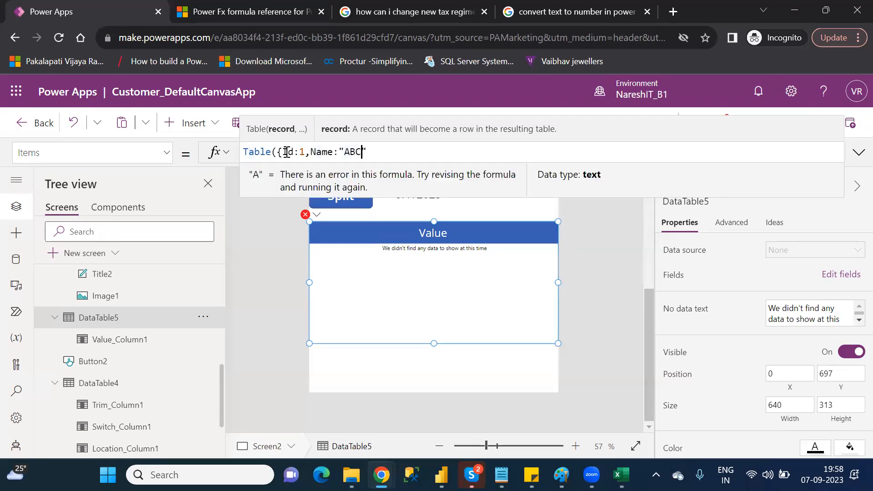
{"action": "key", "text": "Right"}
{"action": "type", "text": "}"}
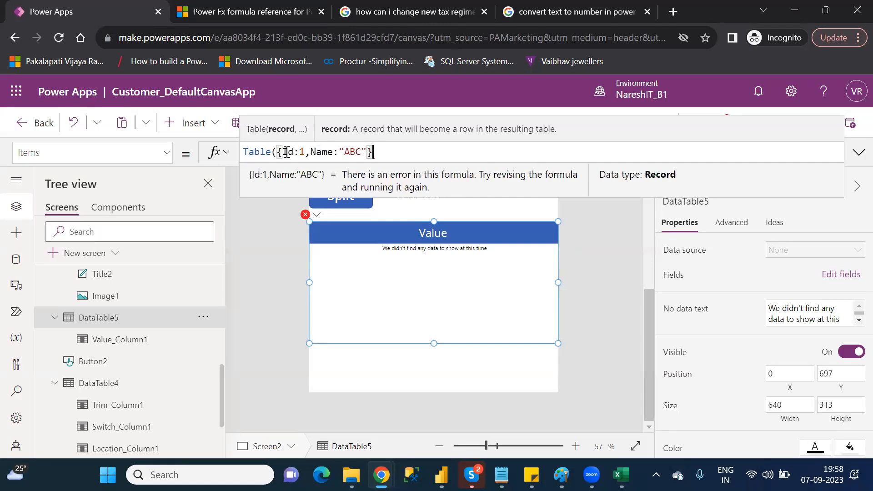
Add a second record {Id:2,Name:"PQR"} and close the Table formula
{"action": "type", "text": ",{Id:2"}
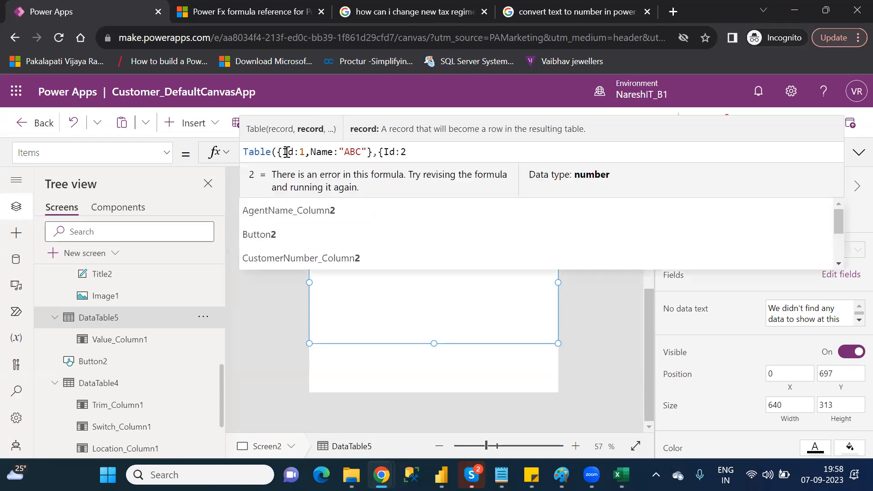
{"action": "type", "text": ",Name"}
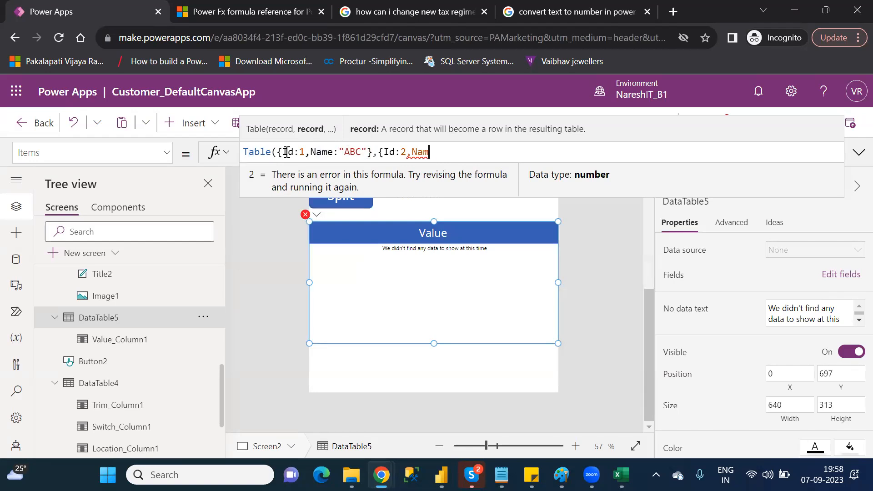
{"action": "type", "text": ":\"\""}
{"action": "key", "text": "Left"}
{"action": "type", "text": "PQR\""}
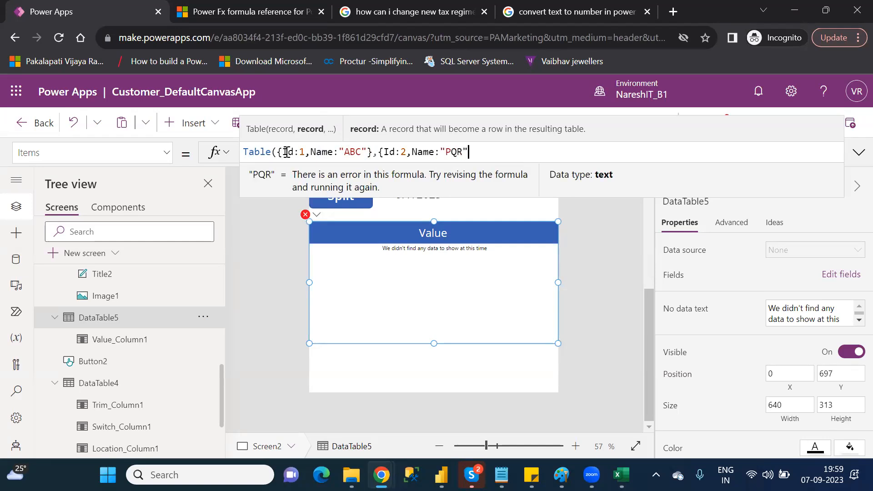
{"action": "type", "text": "}"}
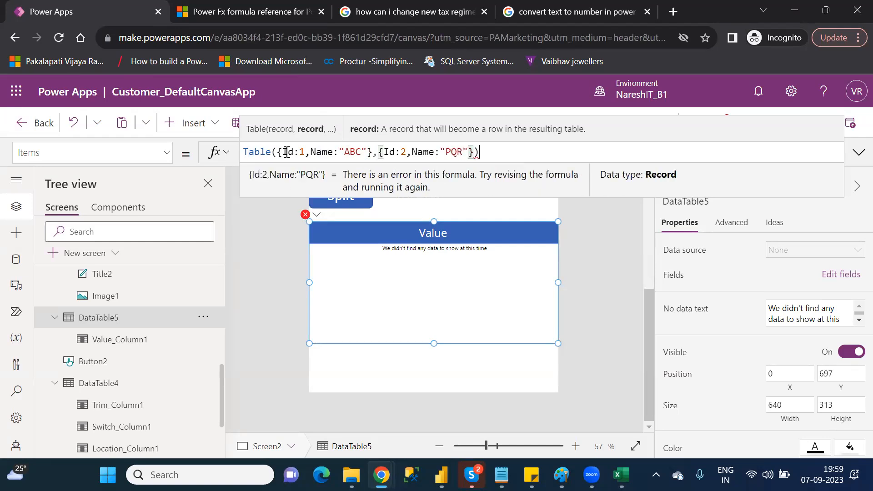
{"action": "type", "text": ")"}
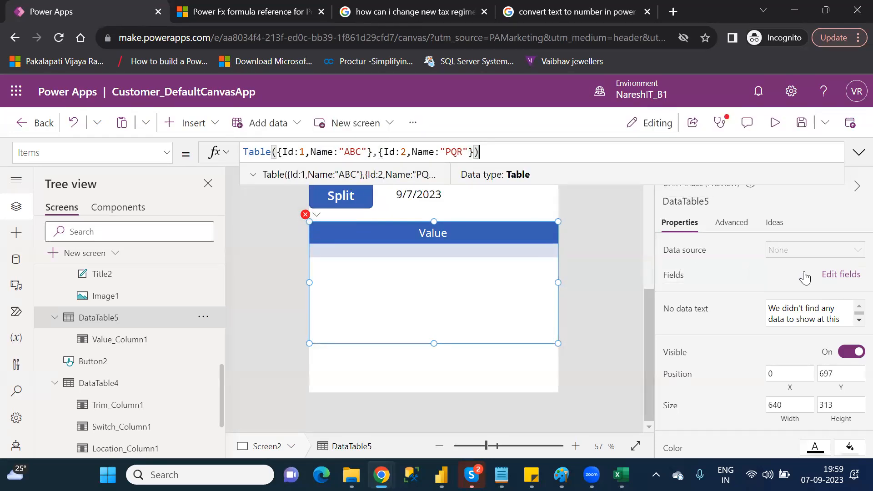
Remove the custom Value field from DataTable5's displayed fields
{"action": "left_click", "coordinate": [826, 273]}
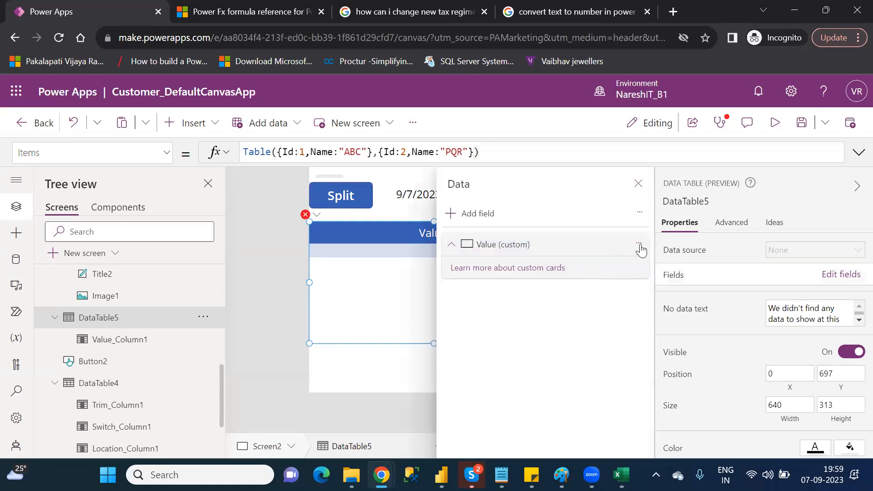
{"action": "left_click", "coordinate": [639, 245]}
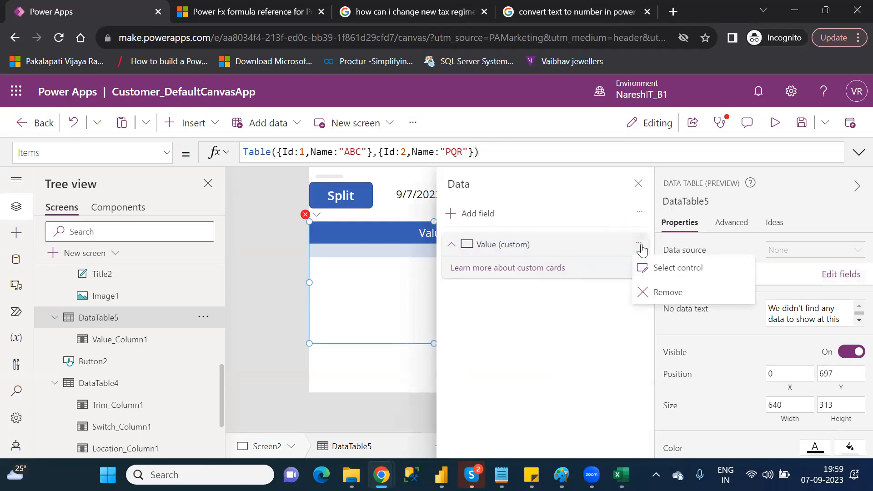
{"action": "left_click", "coordinate": [671, 297]}
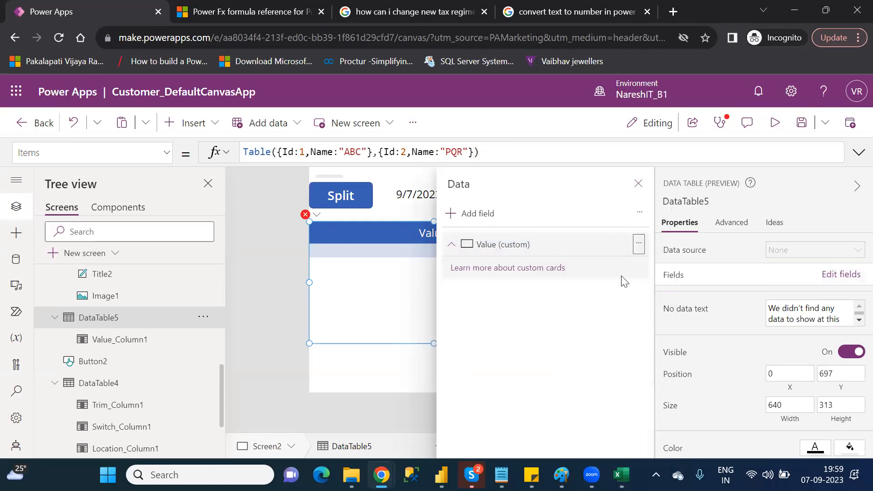
Add the Id and Name fields to DataTable5 and close the field list
{"action": "left_click", "coordinate": [475, 216]}
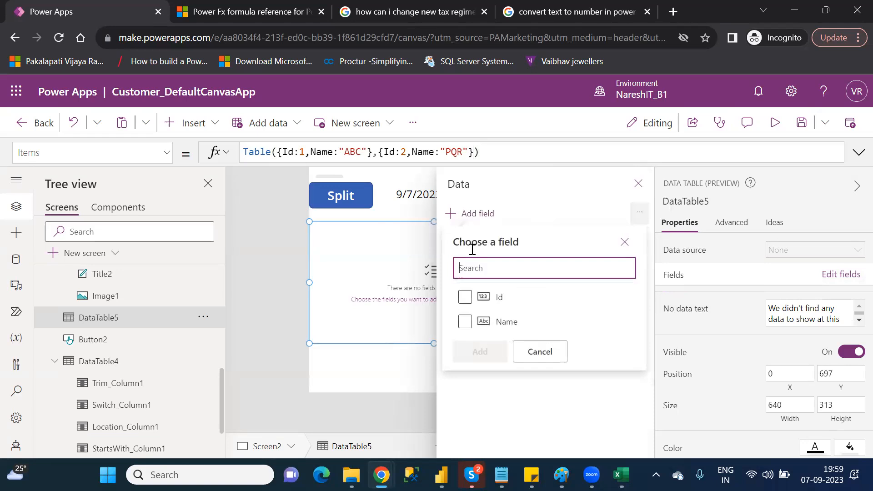
{"action": "left_click", "coordinate": [465, 296]}
{"action": "left_click", "coordinate": [464, 321]}
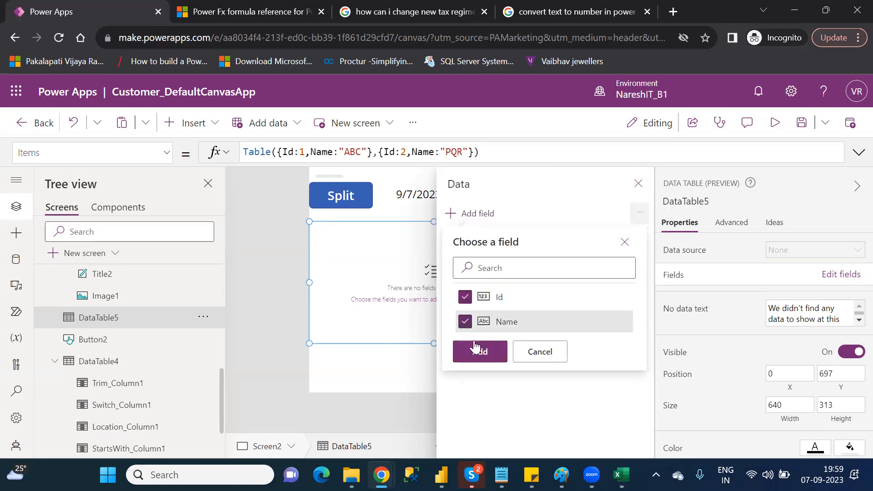
{"action": "left_click", "coordinate": [480, 351]}
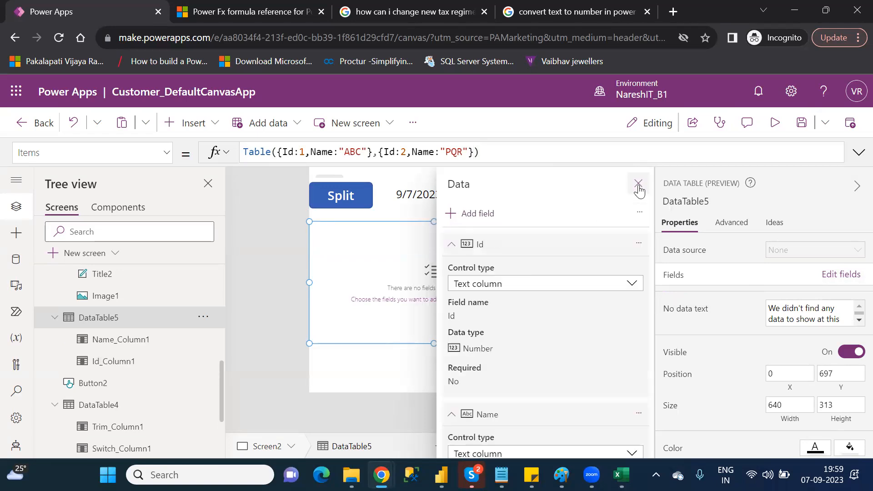
{"action": "left_click", "coordinate": [638, 184]}
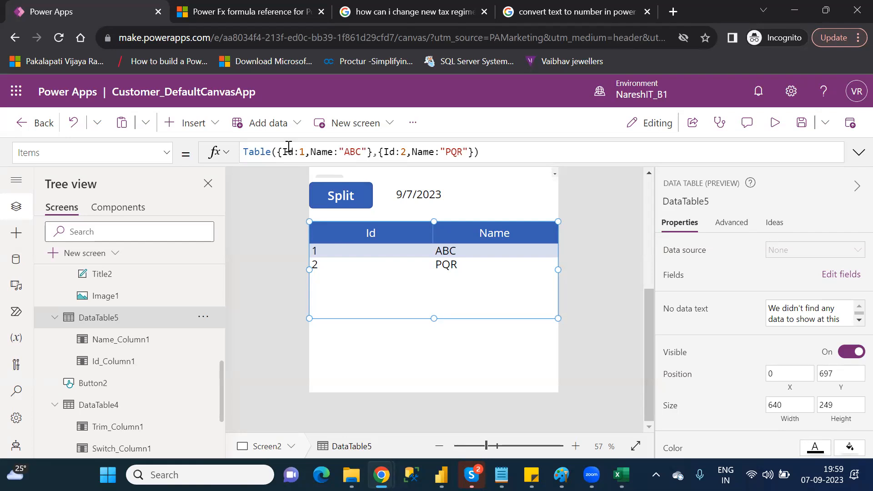
Highlight Id in the Table formula, review the remaining categories through Y in the Notepad function notes, and return to Power Apps
{"action": "double_click", "coordinate": [287, 152]}
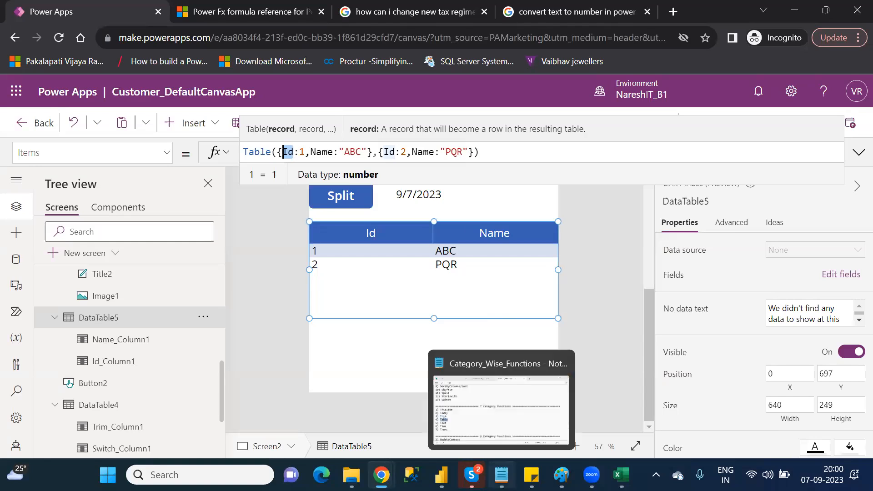
{"action": "left_click", "coordinate": [501, 475]}
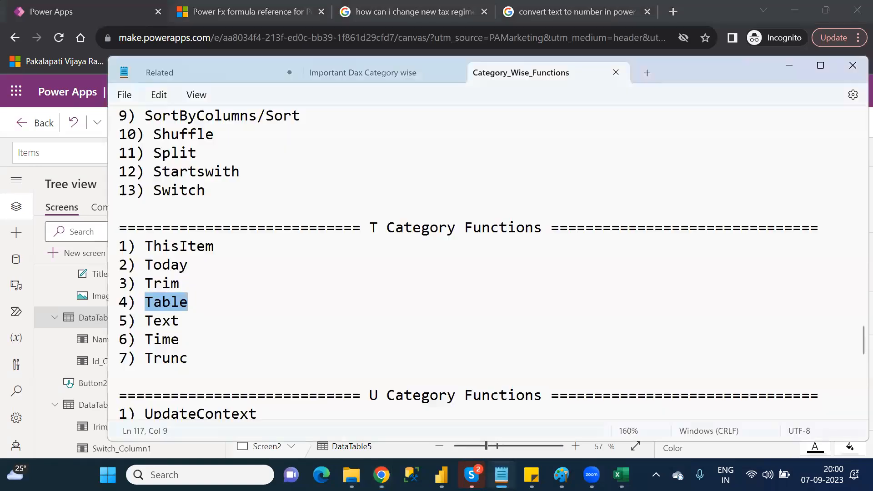
{"action": "left_click_drag", "start_coordinate": [855, 342], "coordinate": [855, 381]}
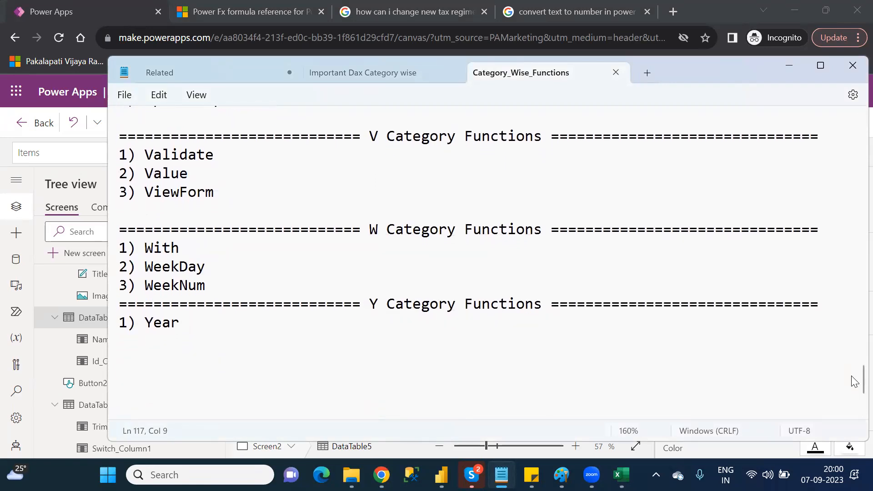
{"action": "key", "text": "alt+Tab"}
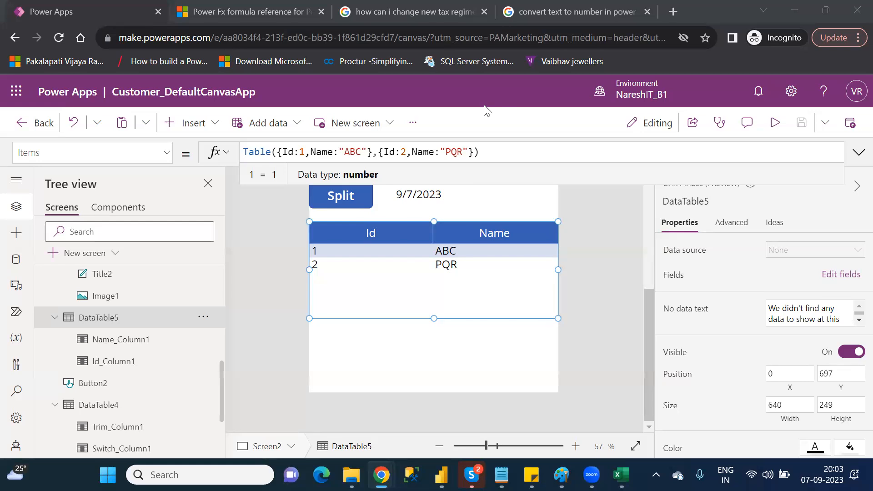
Rename the Id column in the Table formula's second record to Productid
{"action": "left_click", "coordinate": [289, 152]}
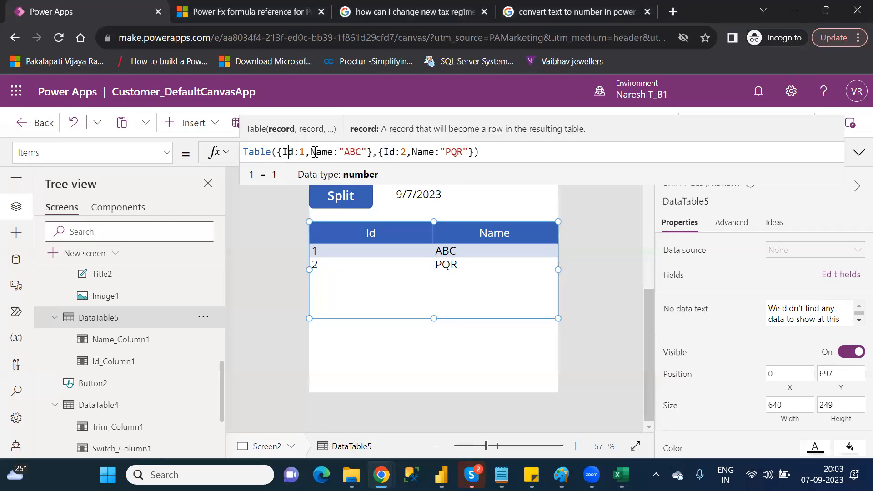
{"action": "double_click", "coordinate": [320, 152]}
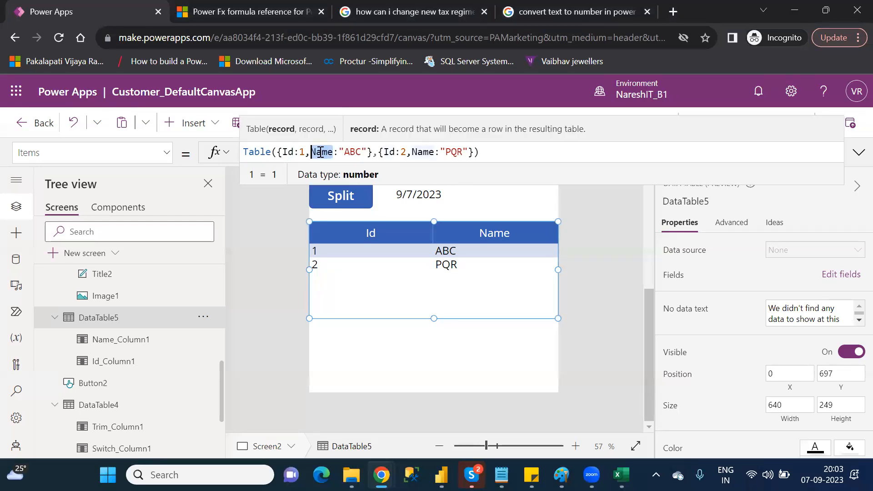
{"action": "double_click", "coordinate": [390, 151]}
{"action": "type", "text": "Produc"}
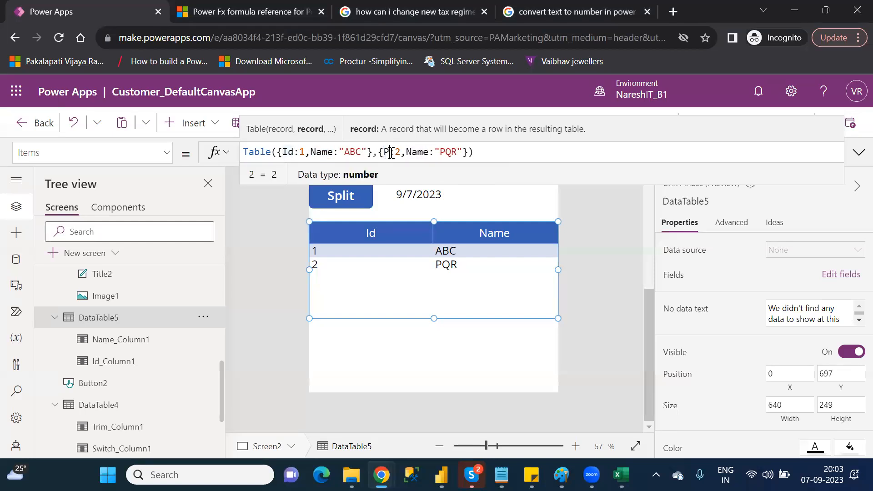
{"action": "type", "text": "t"}
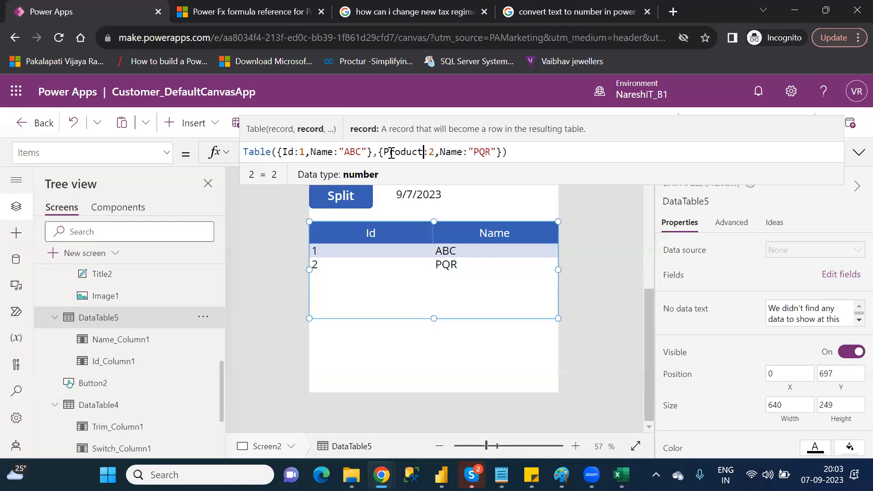
{"action": "type", "text": "id"}
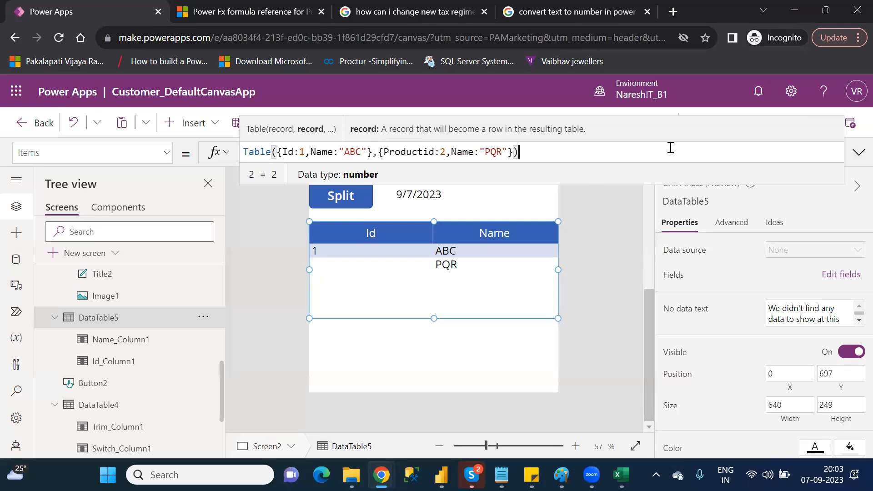
{"action": "scroll", "coordinate": [670, 147], "scroll_direction": "down", "scroll_amount": 1}
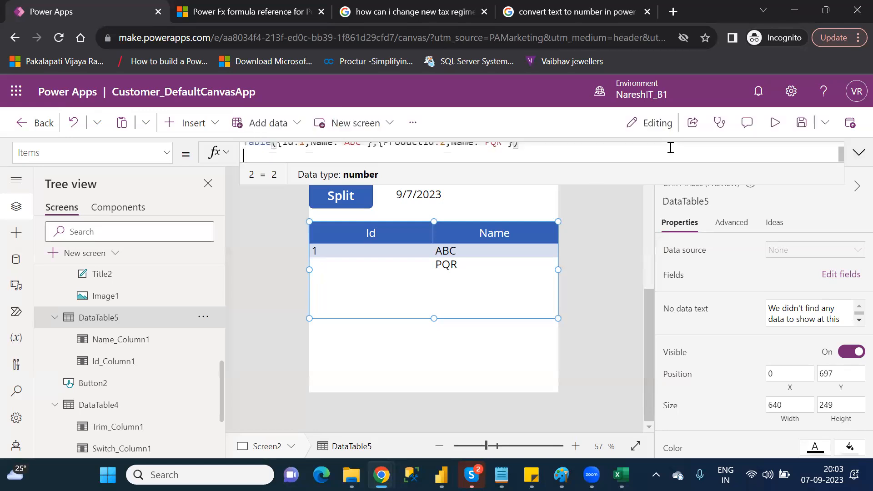
Check the full Table formula, add the Productid field to DataTable5, and close the field list
{"action": "left_click", "coordinate": [859, 152]}
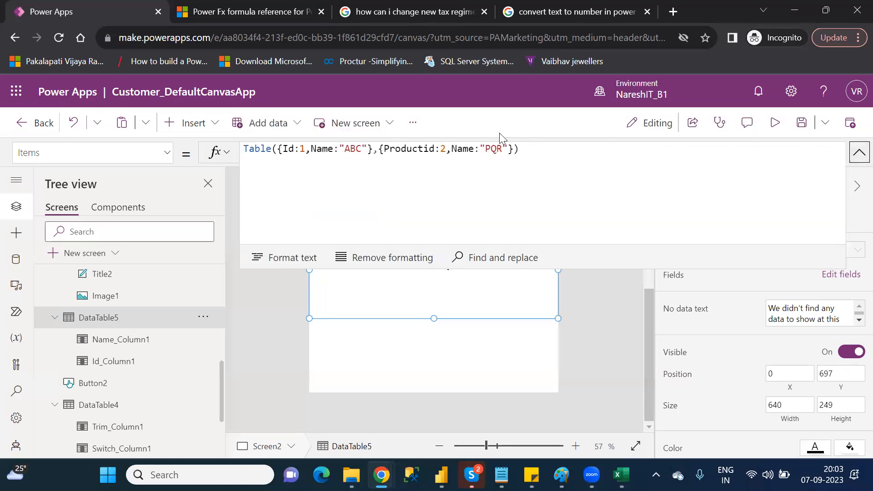
{"action": "left_click", "coordinate": [858, 152]}
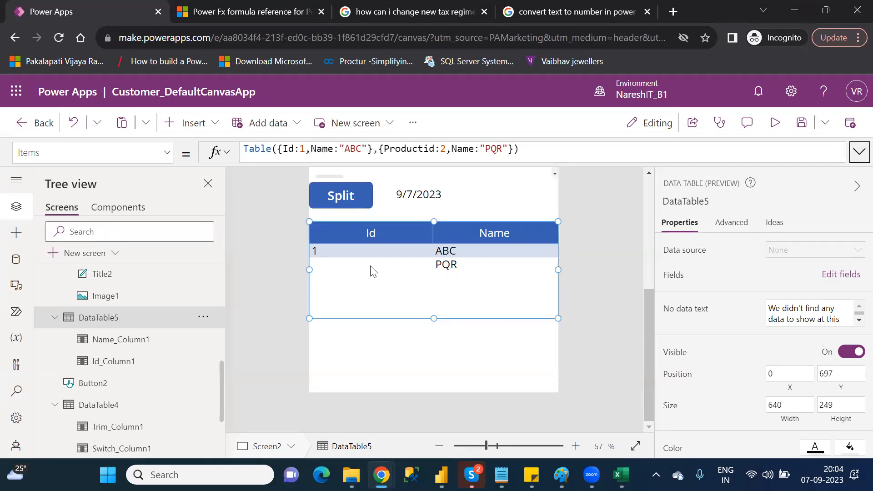
{"action": "left_click", "coordinate": [833, 275]}
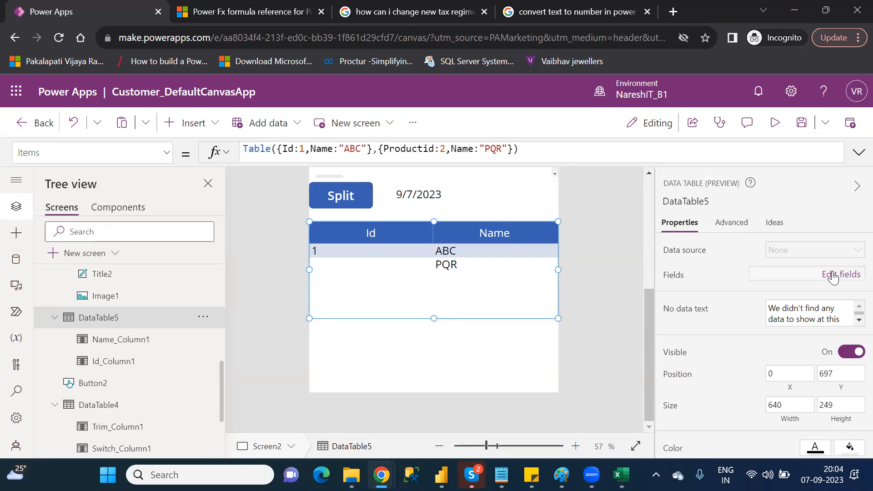
{"action": "left_click", "coordinate": [468, 214]}
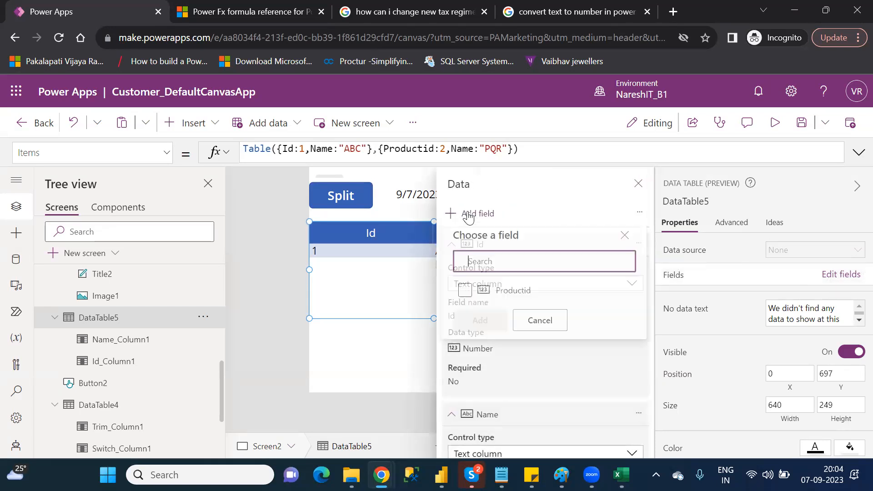
{"action": "left_click", "coordinate": [465, 298]}
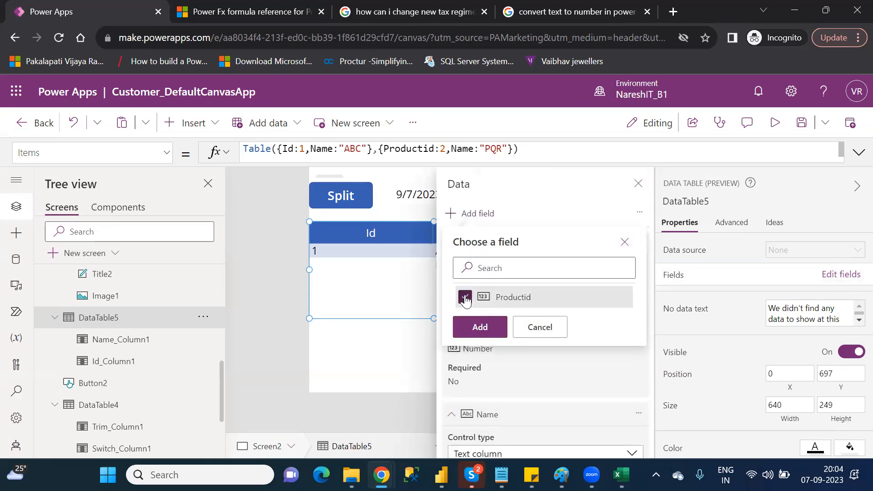
{"action": "left_click", "coordinate": [477, 329]}
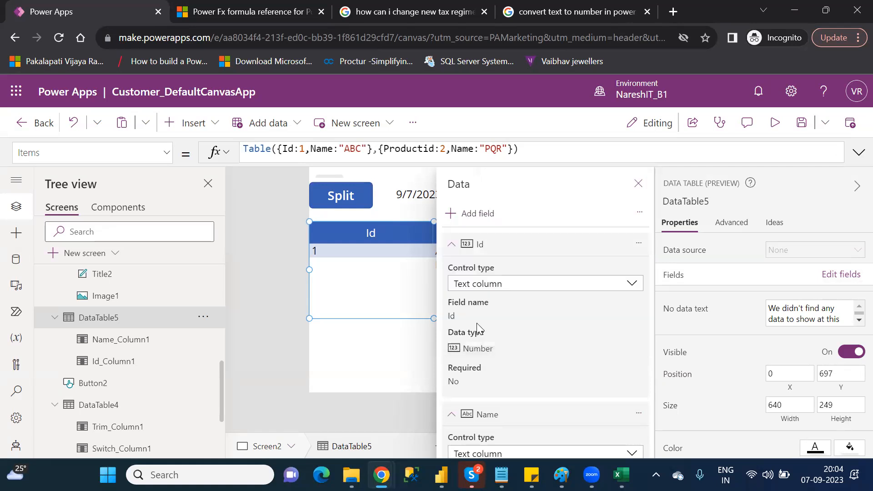
{"action": "left_click", "coordinate": [641, 183]}
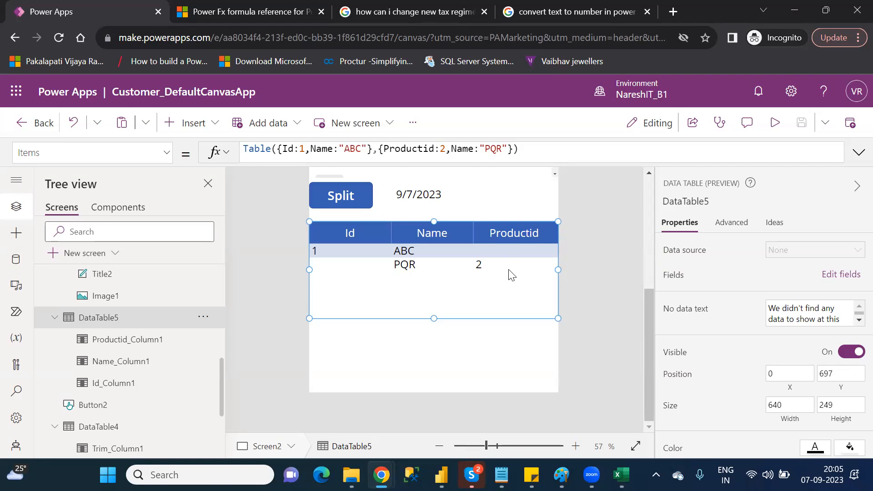
Rename Productid to Id in the Table formula's second record and remove the custom Productid field from DataTable5's displayed fields
{"action": "double_click", "coordinate": [420, 149]}
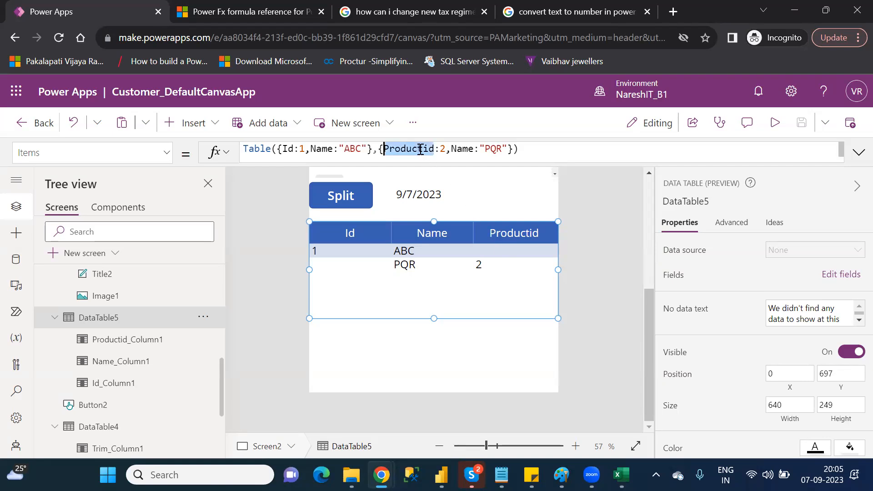
{"action": "type", "text": "Id"}
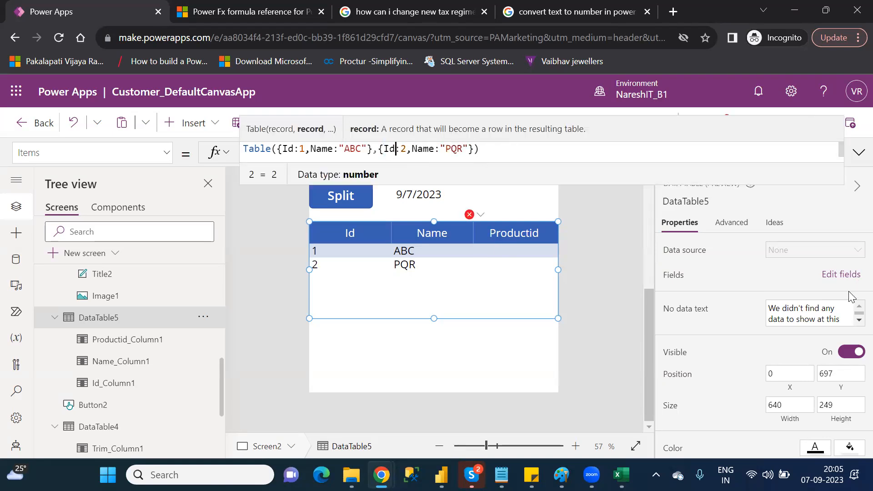
{"action": "left_click", "coordinate": [841, 276]}
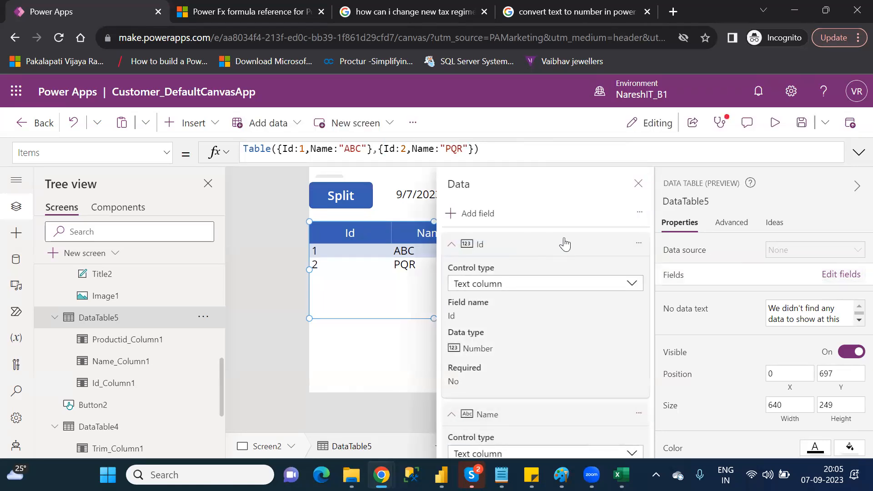
{"action": "left_click", "coordinate": [458, 244]}
{"action": "left_click", "coordinate": [460, 274]}
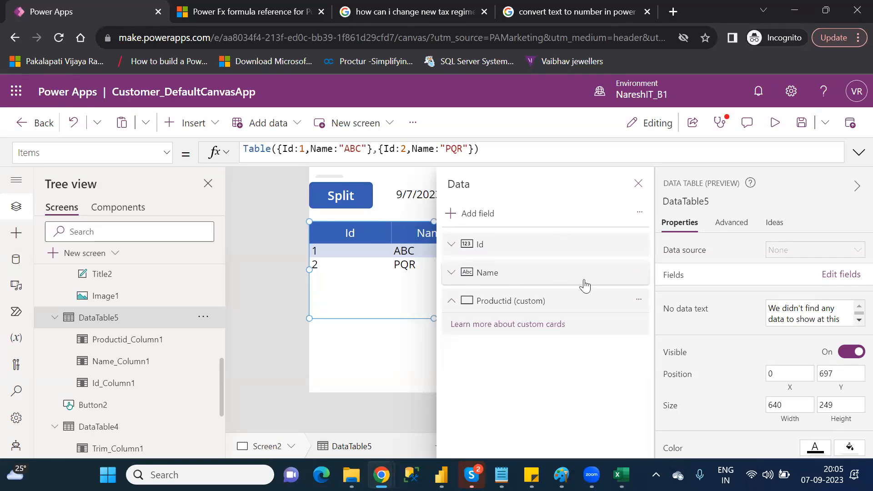
{"action": "left_click", "coordinate": [639, 301]}
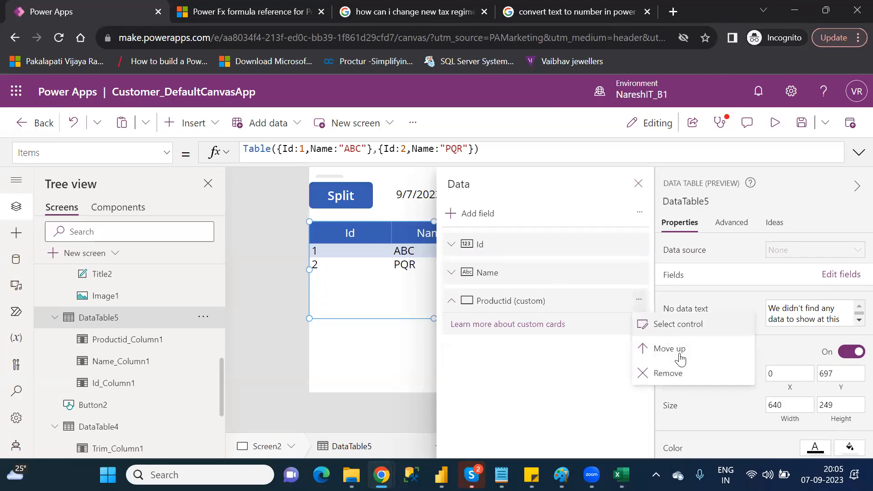
{"action": "left_click", "coordinate": [684, 373]}
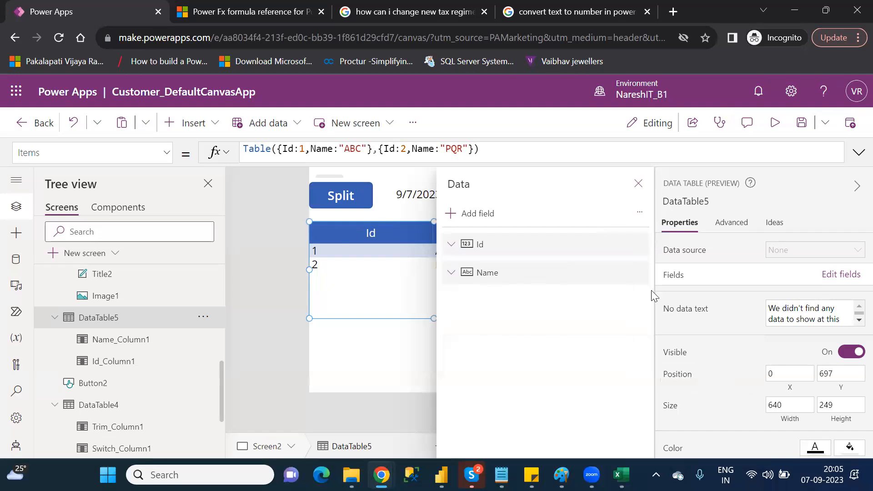
{"action": "left_click", "coordinate": [639, 183]}
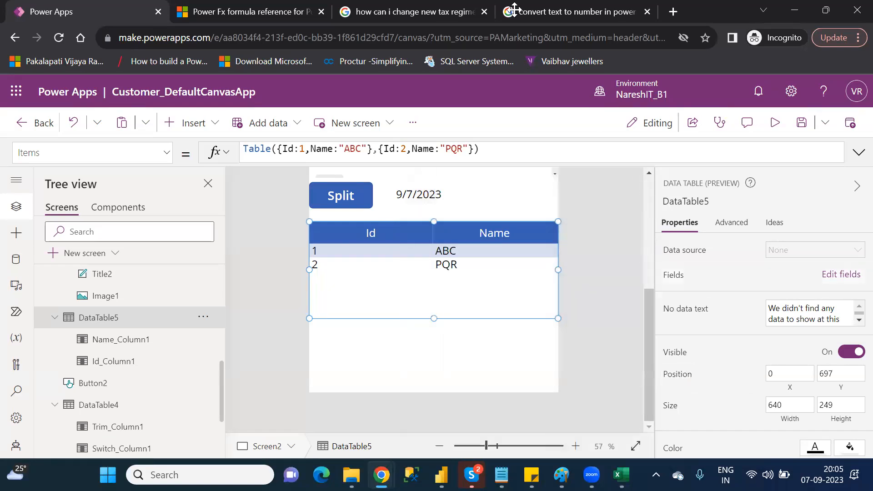